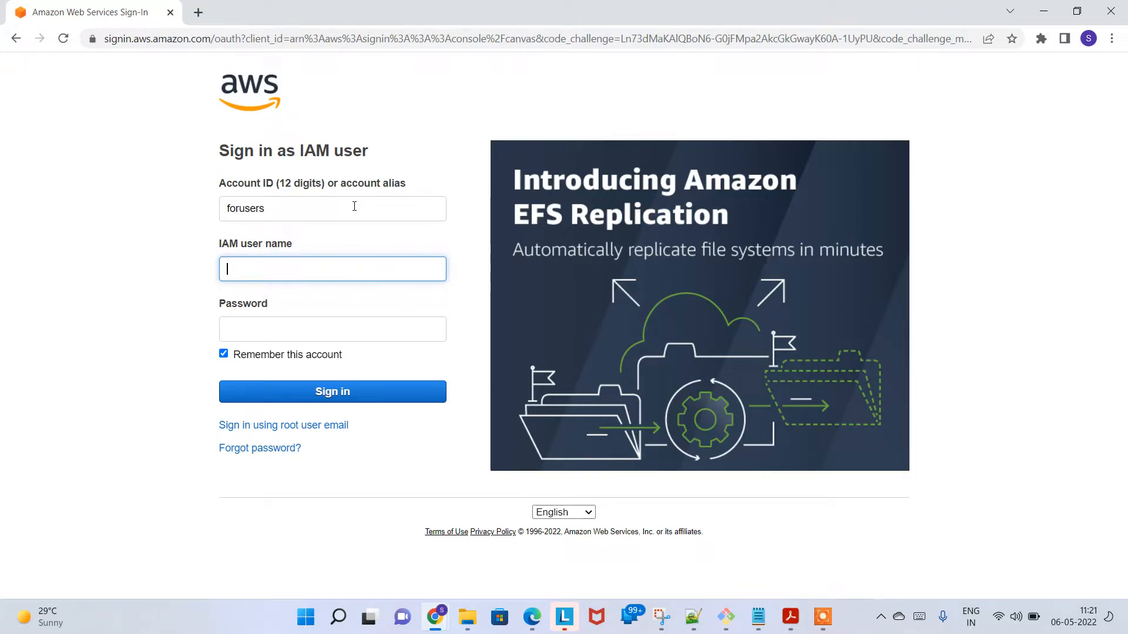
Step: Sign in to AWS as an IAM user by entering the IAM user name and the account password
type("sameer_admin")
key("Tab")
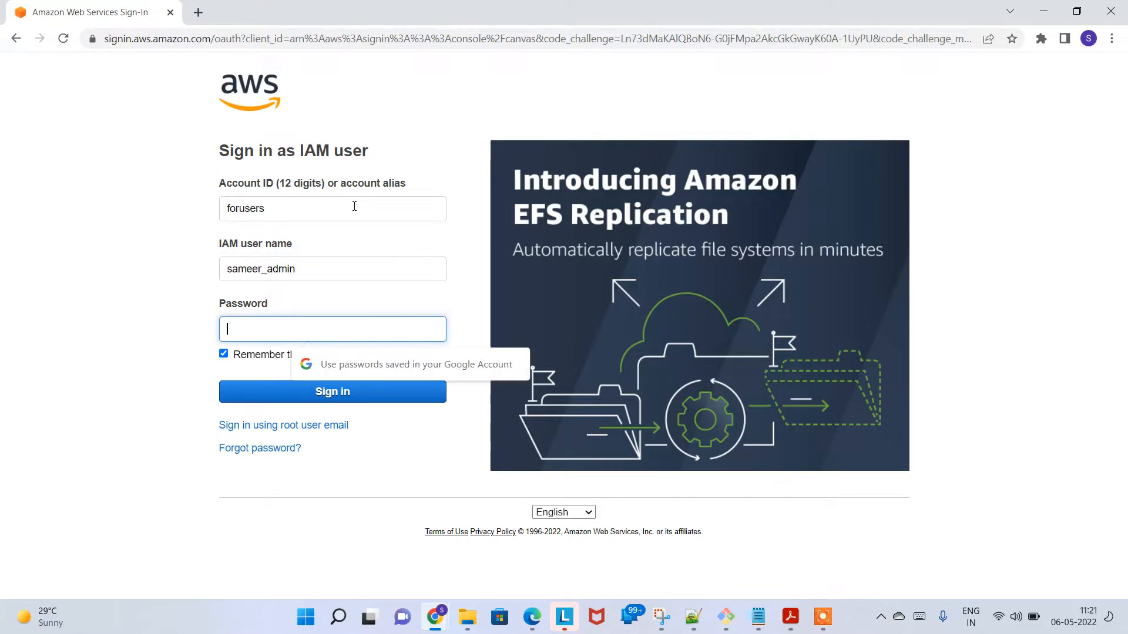
type("******")
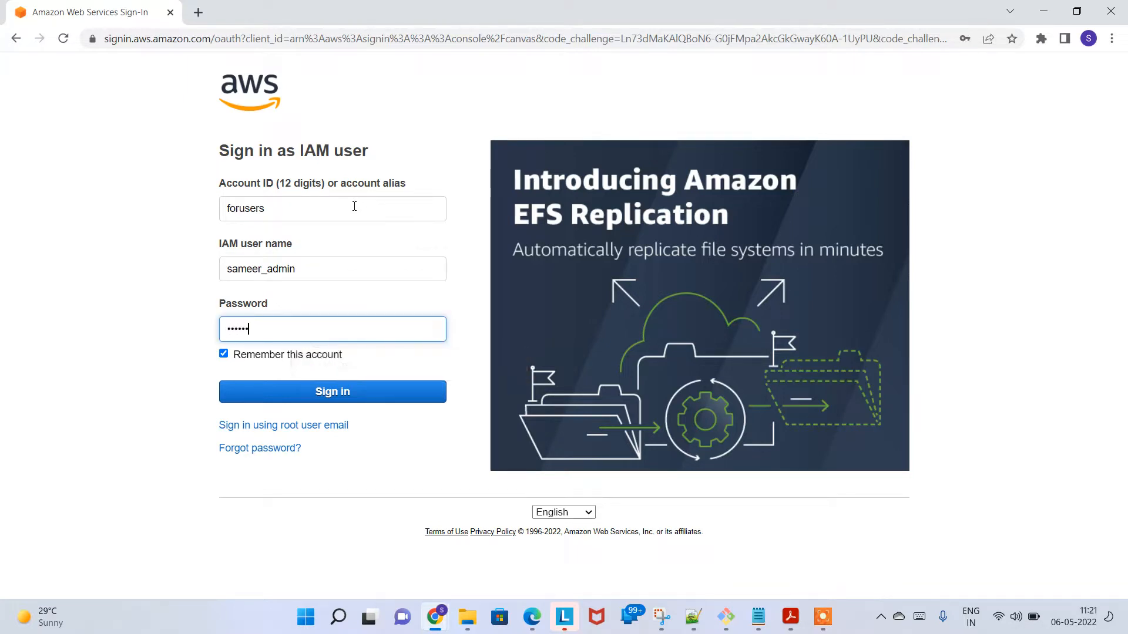
type("*")
key("Return")
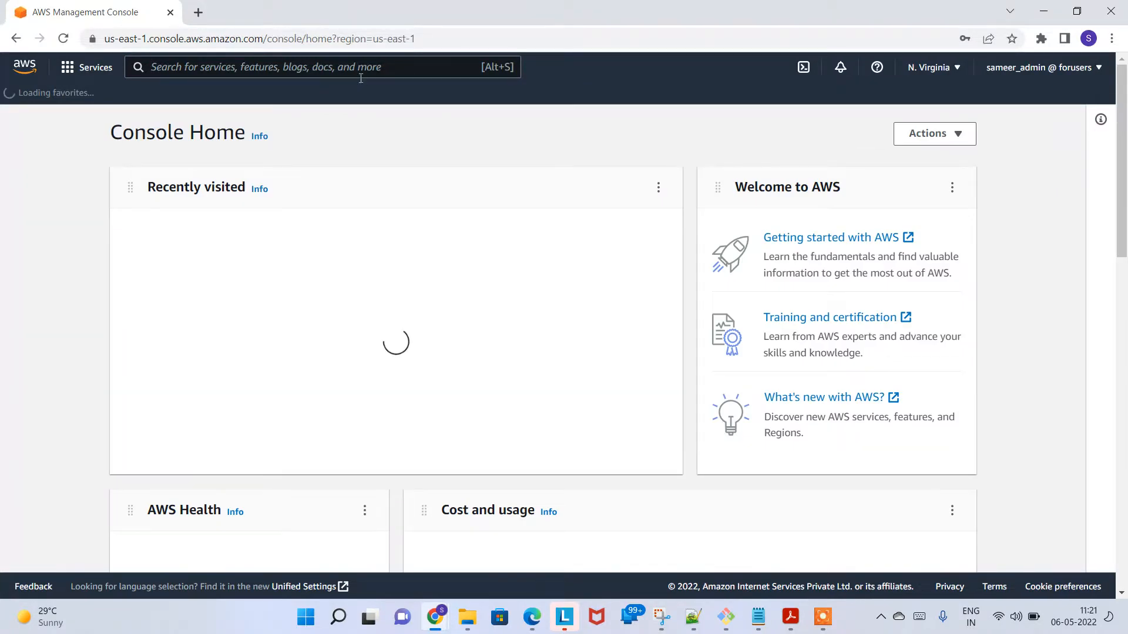
Step: Search the AWS console for cloudfront and open the CloudFront service
left_click(254, 61)
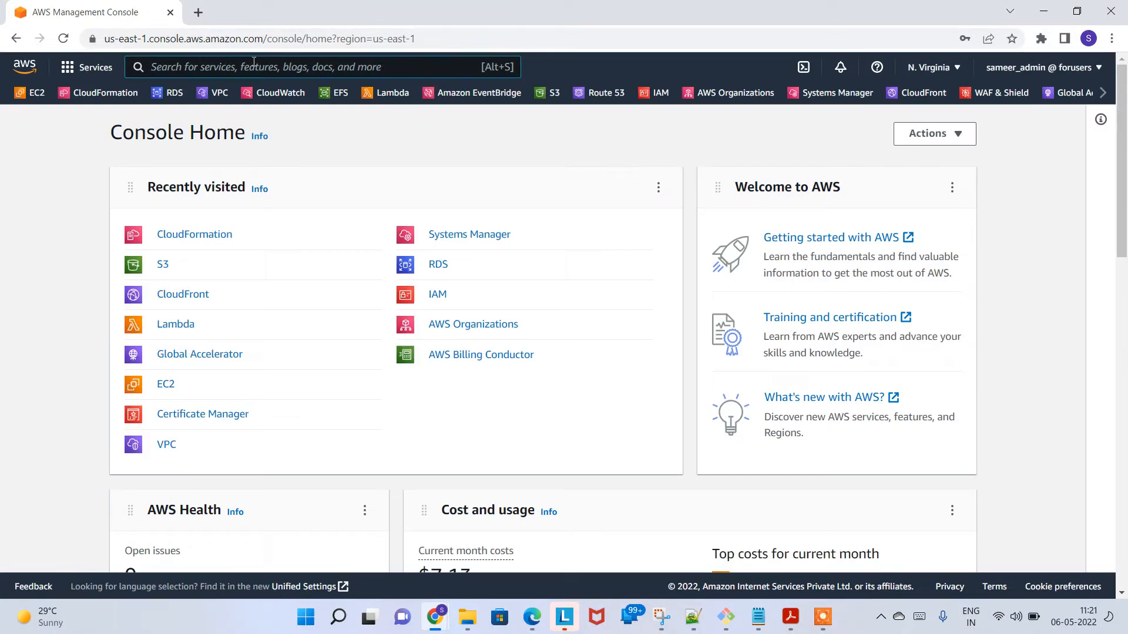
type("cloudfront")
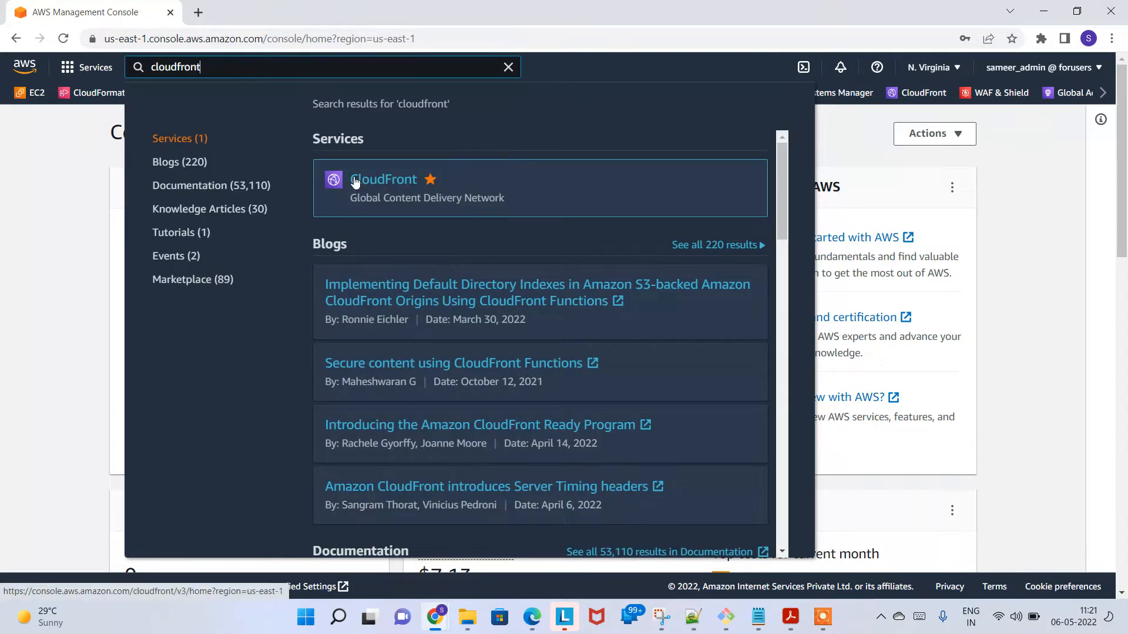
left_click_drag(360, 198, 502, 208)
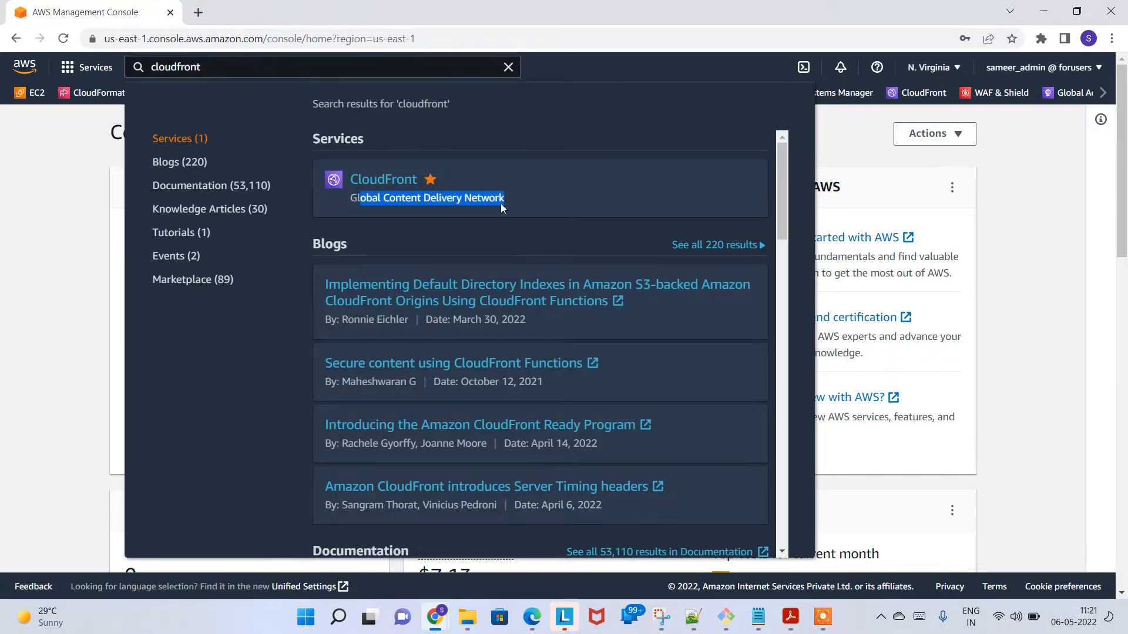
left_click(374, 182)
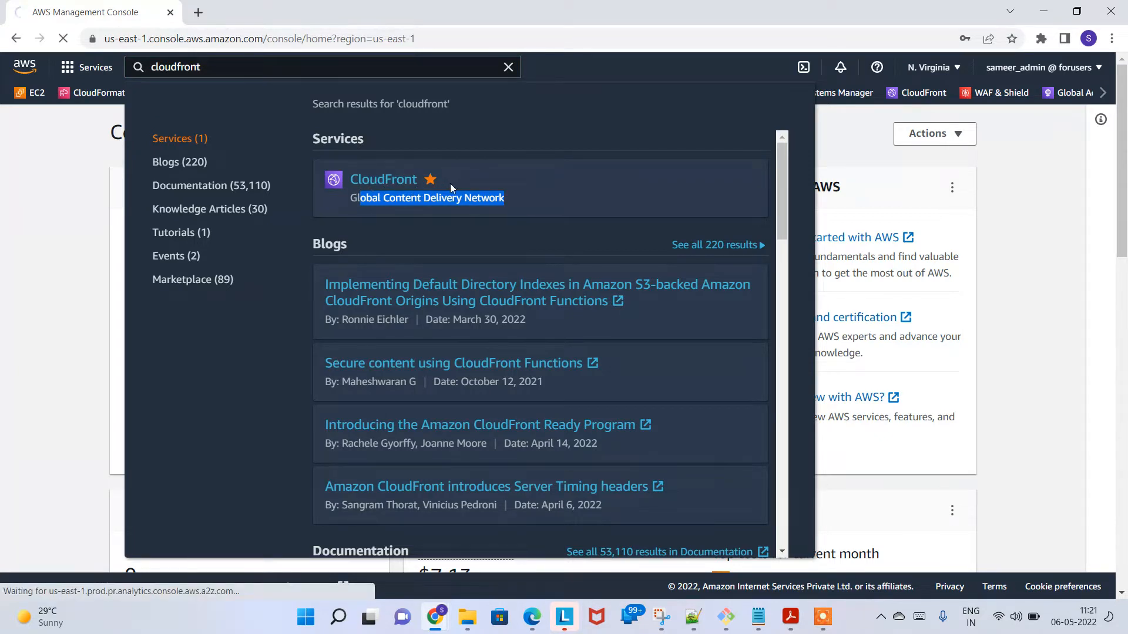
left_click(824, 618)
left_click(754, 606)
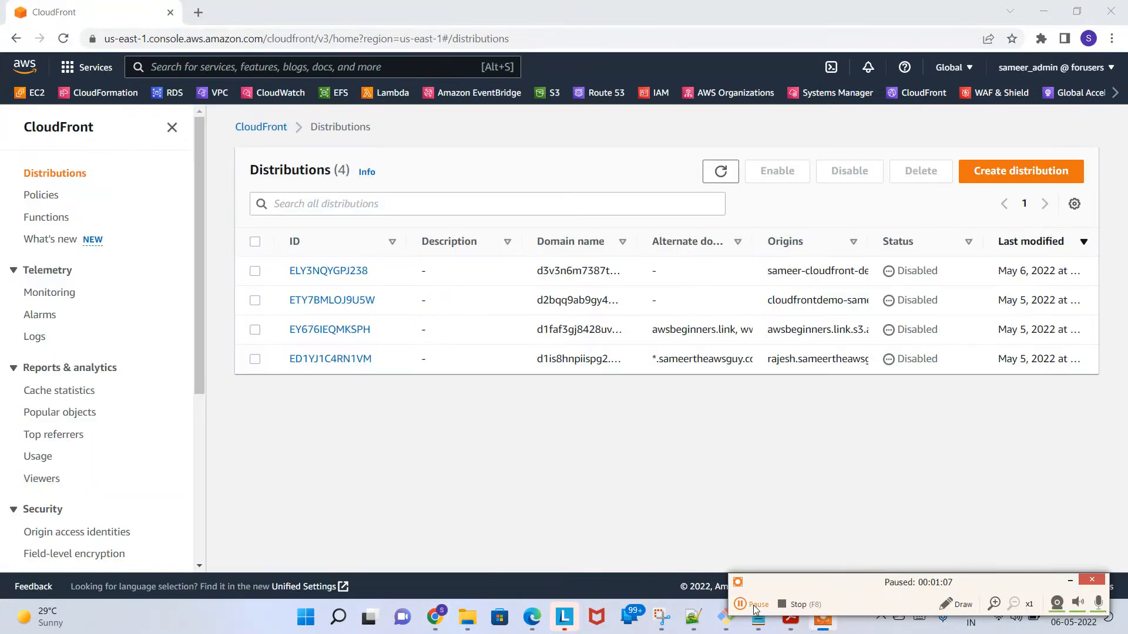
left_click(763, 606)
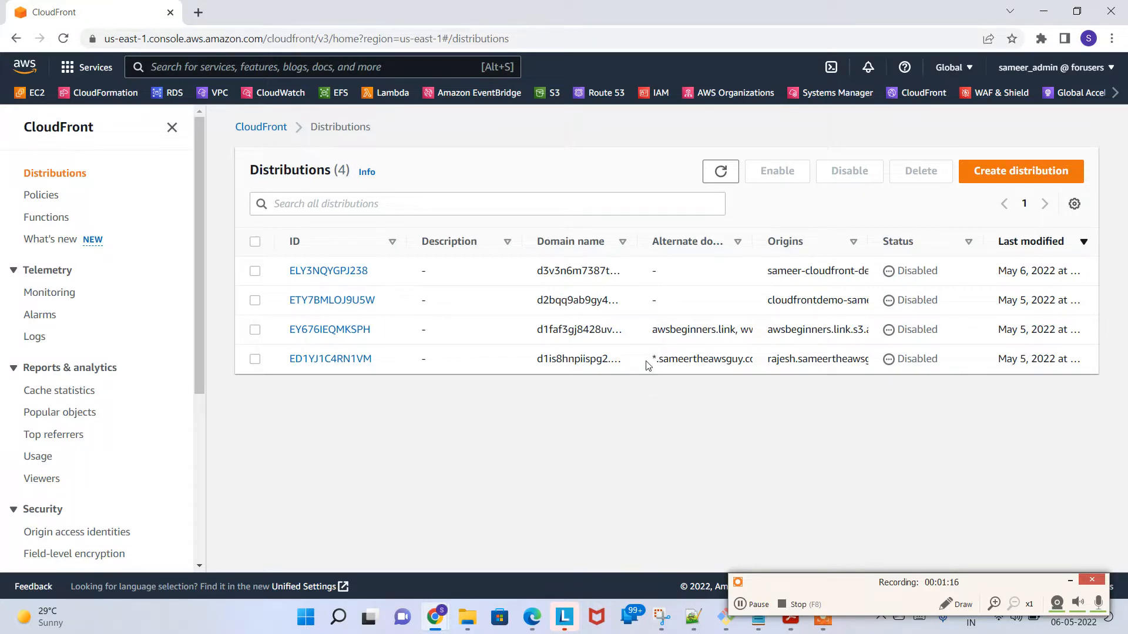
left_click_drag(816, 593, 907, 526)
Step: Launch Microsoft Whiteboard through the Windows search and open the untitled whiteboard edited at 9:40 AM
mouse_move(728, 614)
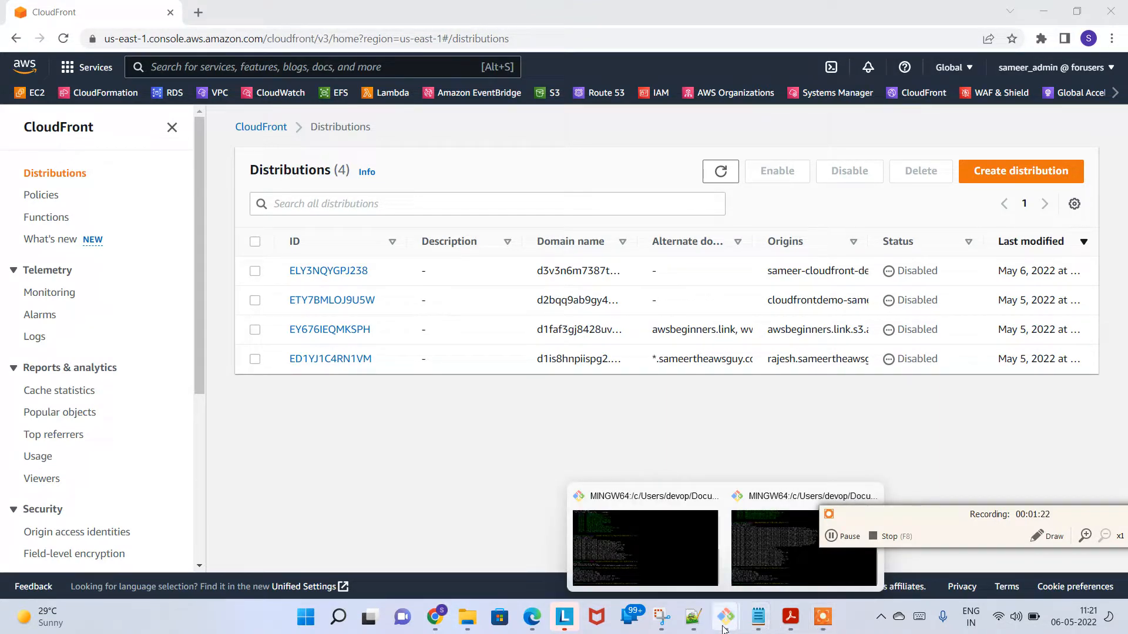
key("super+s")
type("whit")
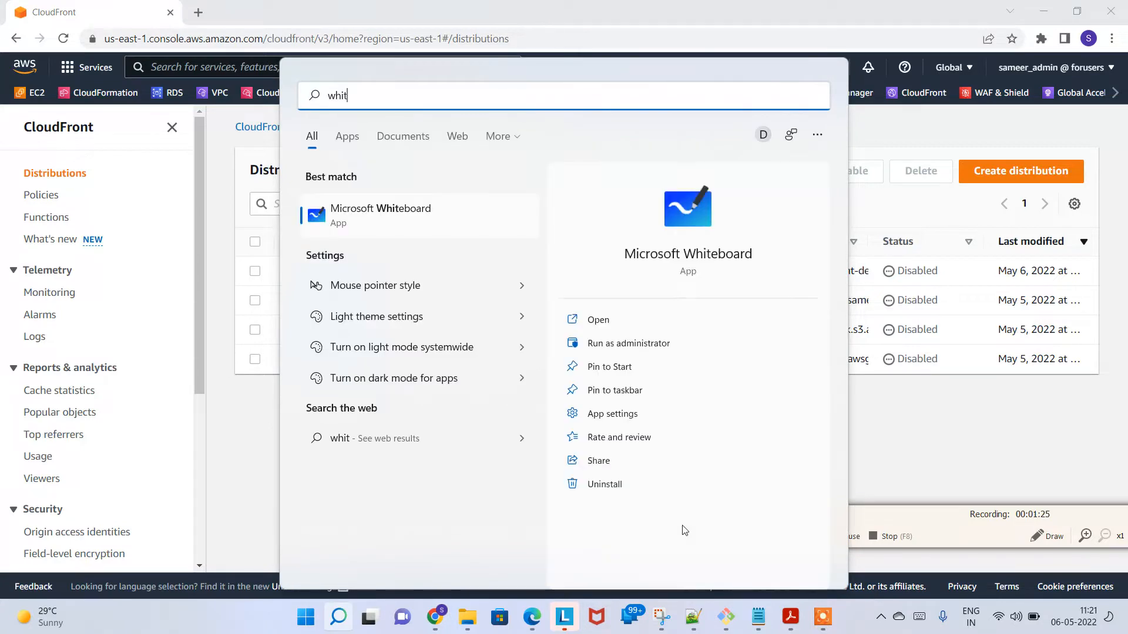
key("Escape")
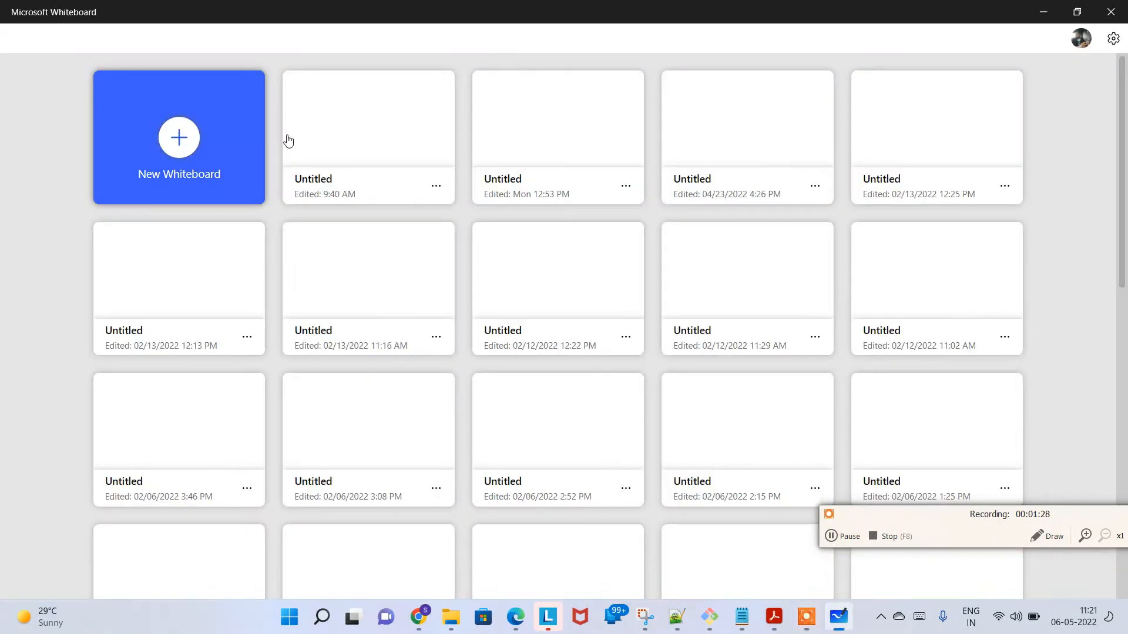
left_click(317, 131)
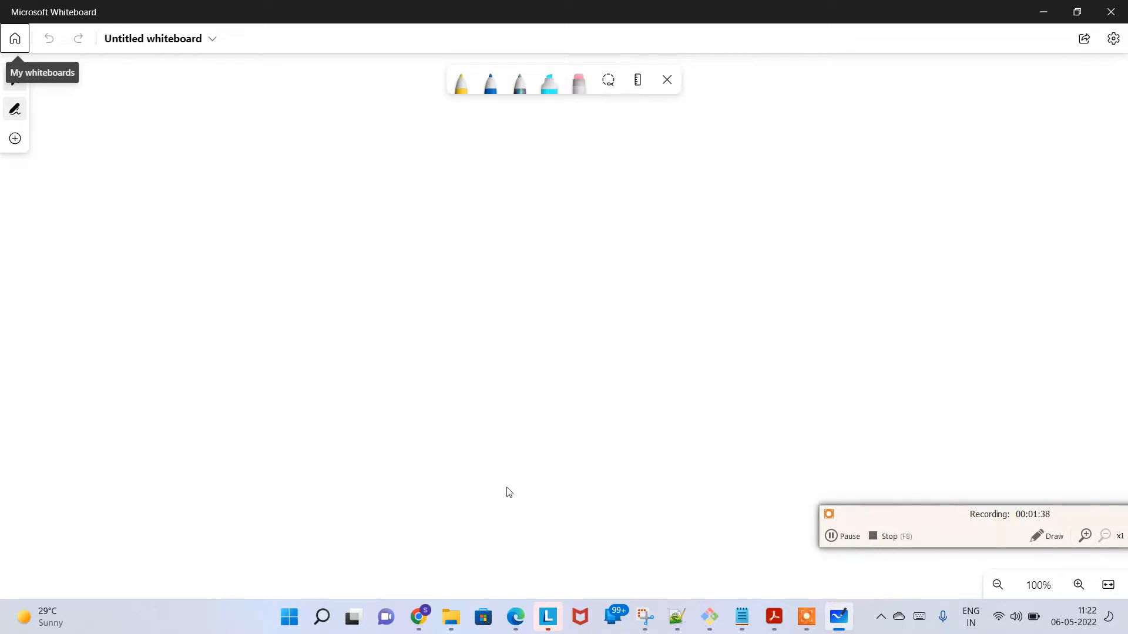
Step: Switch back to Chrome and search Google for "what is cdn" in a new browser tab
mouse_move(418, 616)
left_click(451, 538)
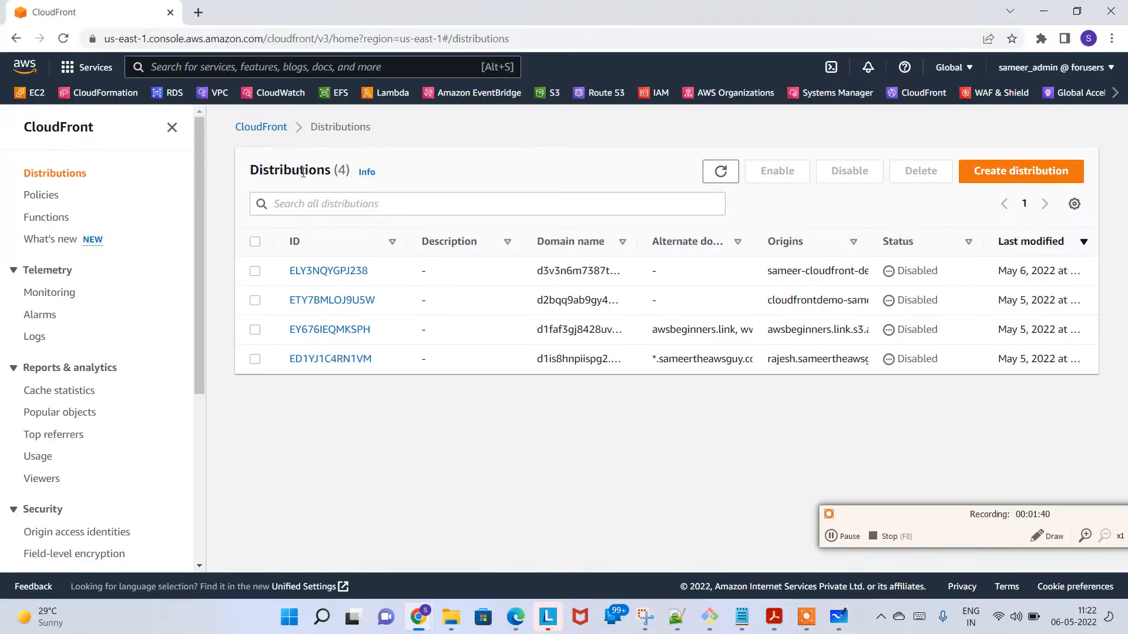
left_click(199, 13)
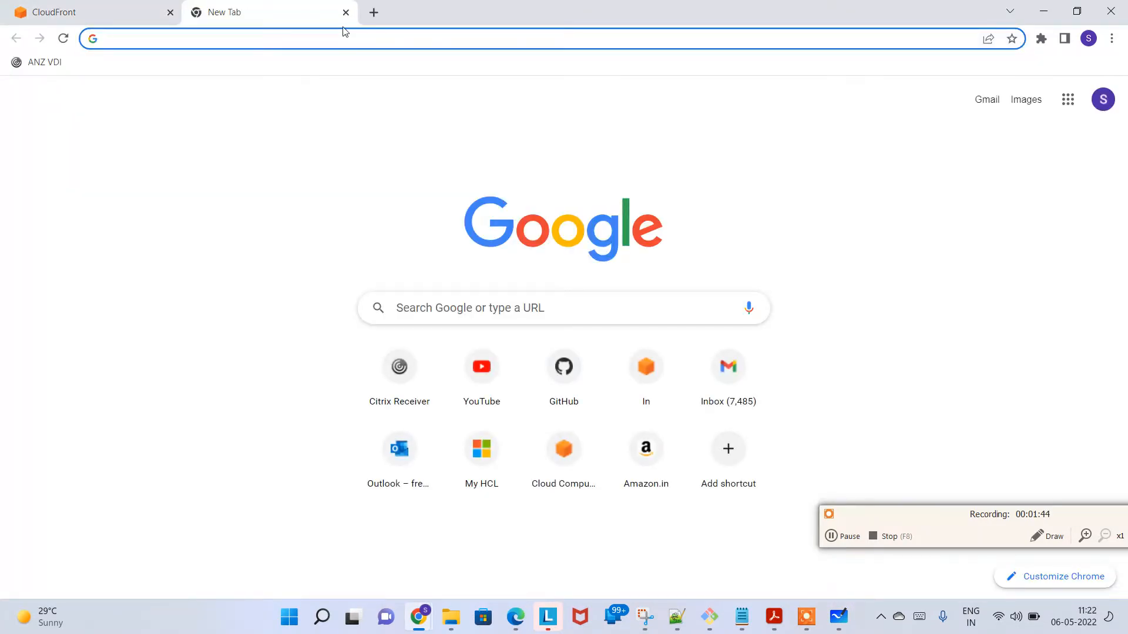
type("what is c")
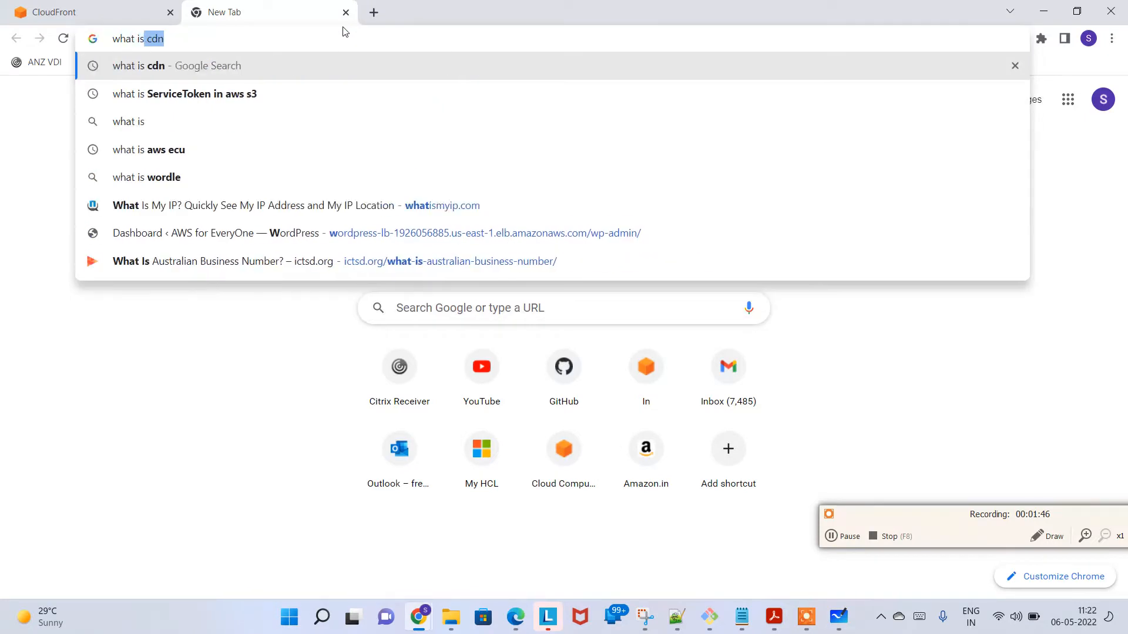
type("dn")
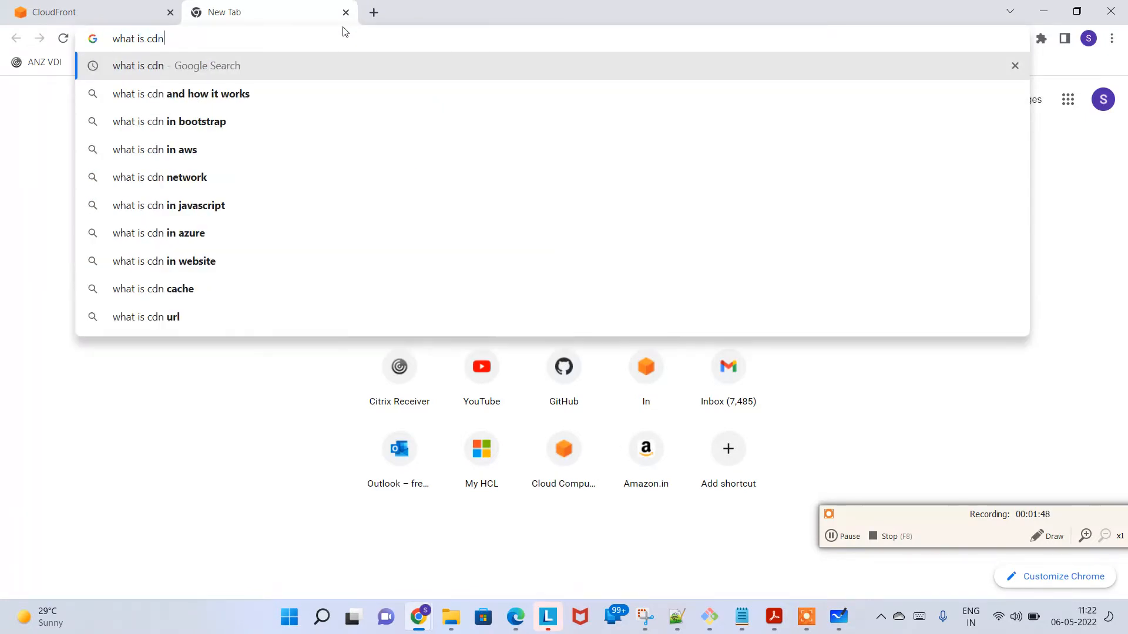
key("Return")
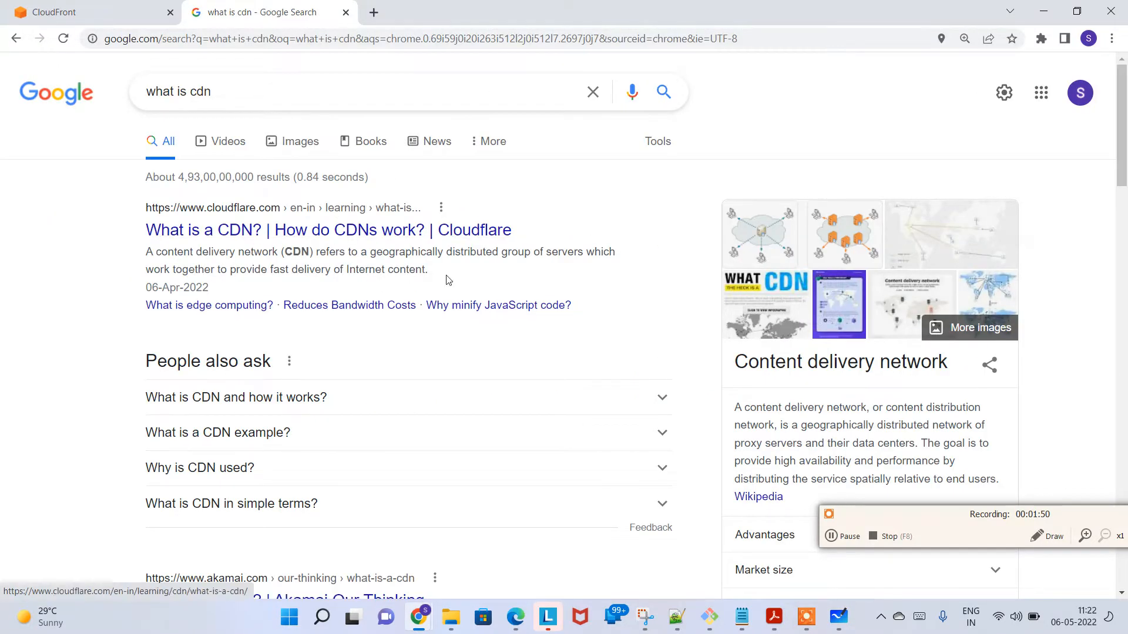
Step: Read the content delivery network definition beside the search results, highlighting its title and key phrases
scroll(838, 257, "down", 3)
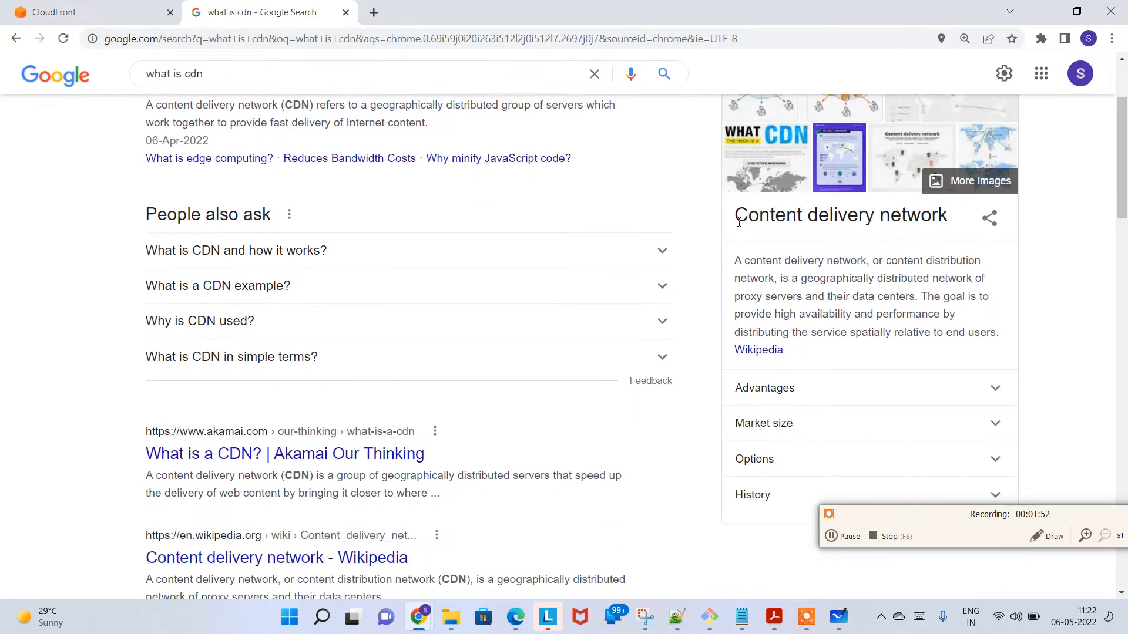
left_click_drag(738, 222, 947, 218)
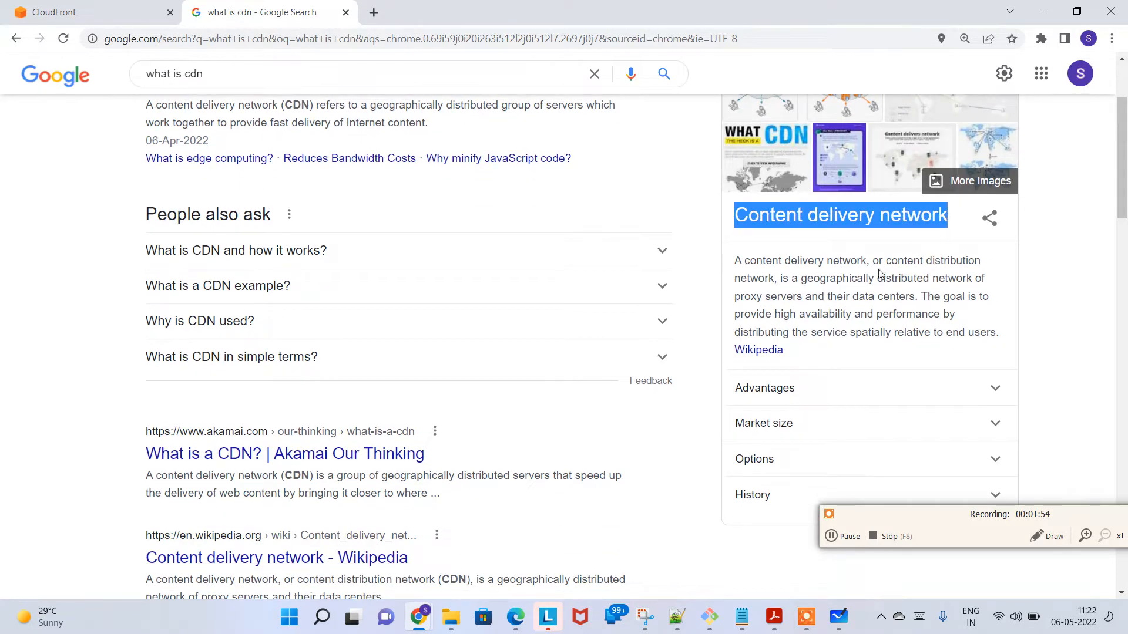
left_click_drag(756, 260, 975, 260)
left_click(780, 282)
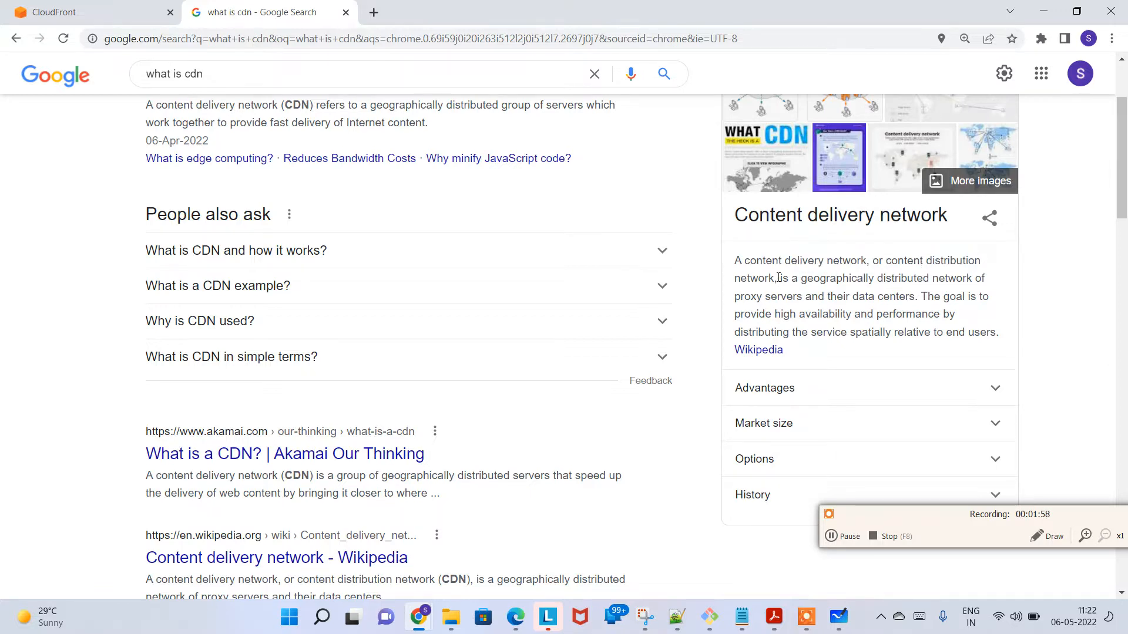
left_click_drag(796, 279, 980, 280)
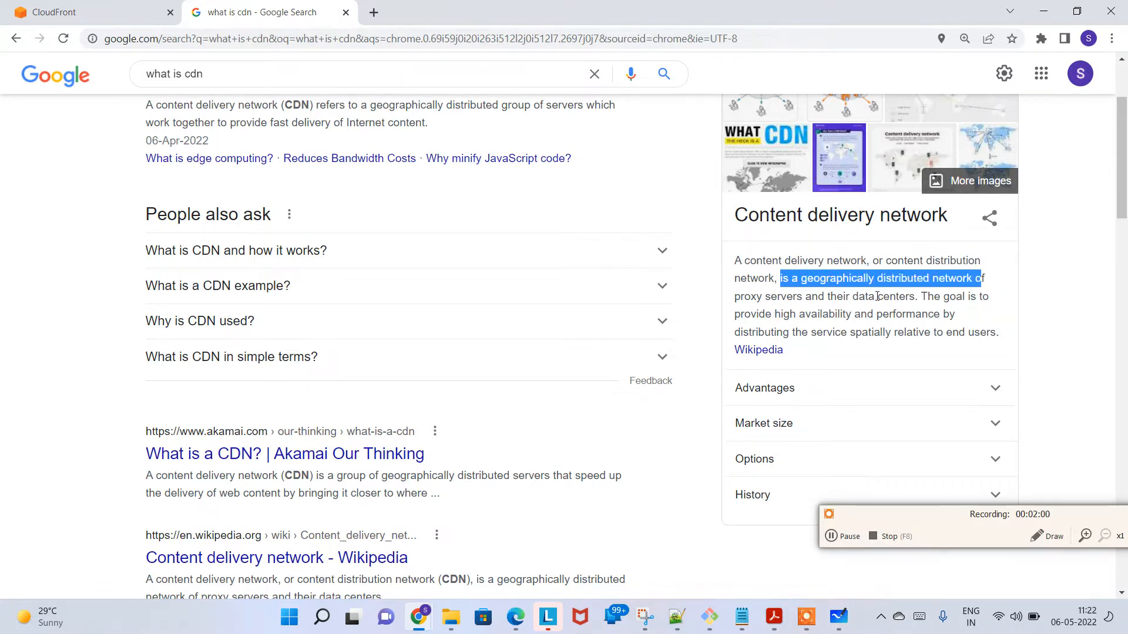
left_click_drag(835, 294, 964, 301)
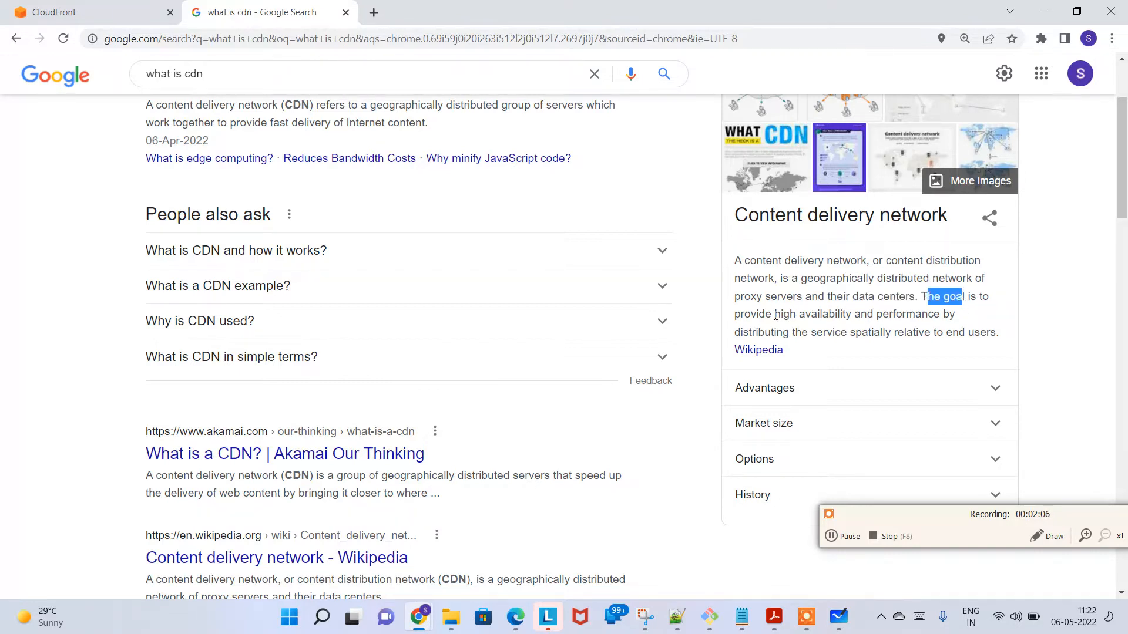
left_click_drag(775, 315, 997, 333)
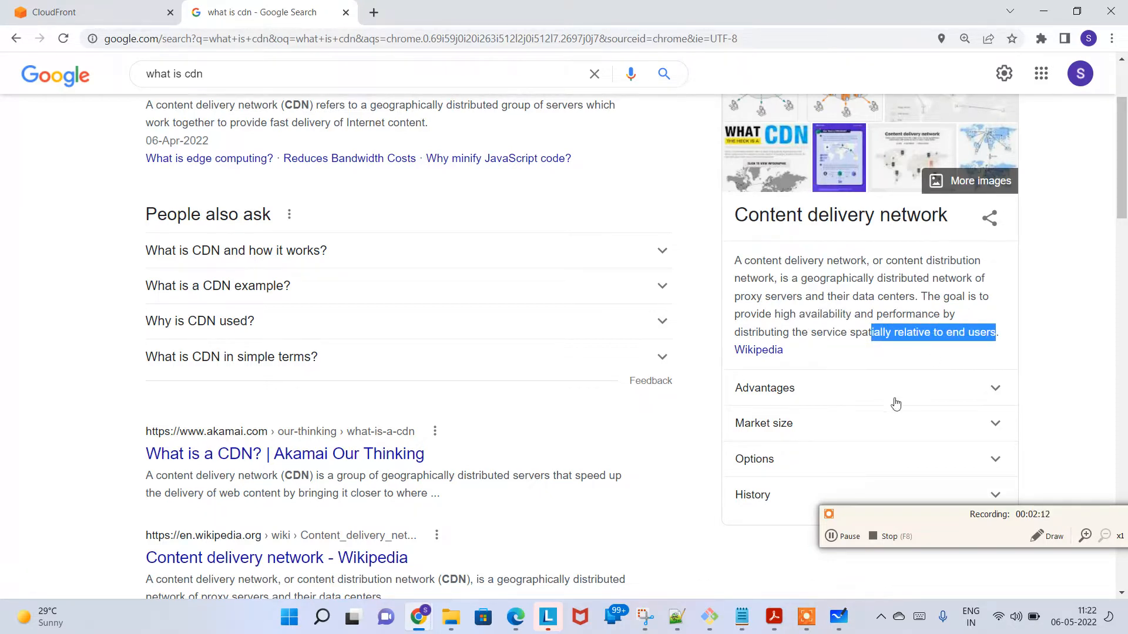
Step: Expand the CDN Advantages section and review the benefits, highlighting decreased server load and improved site speed and website performance
scroll(807, 381, "down", 1)
left_click(790, 322)
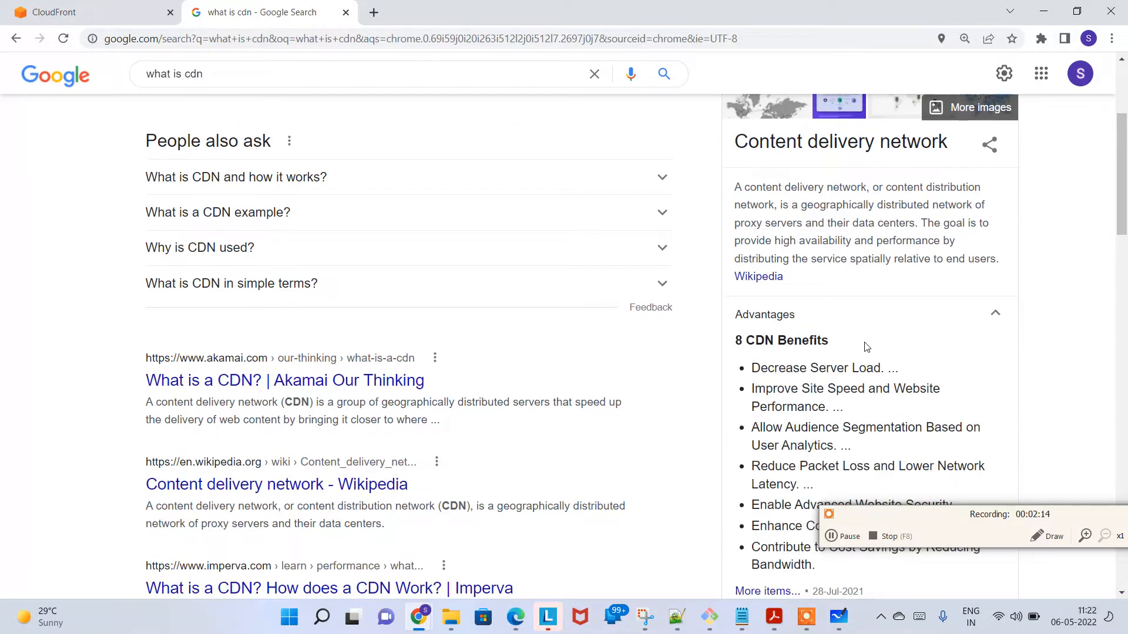
scroll(864, 346, "down", 2)
left_click_drag(782, 226, 881, 227)
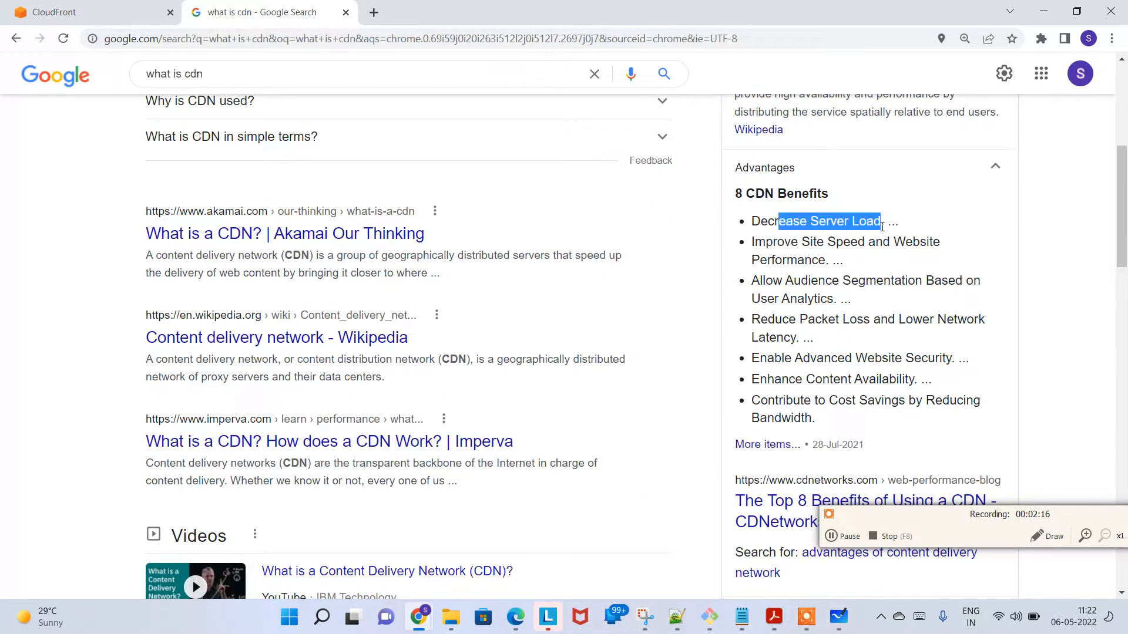
left_click_drag(765, 241, 863, 258)
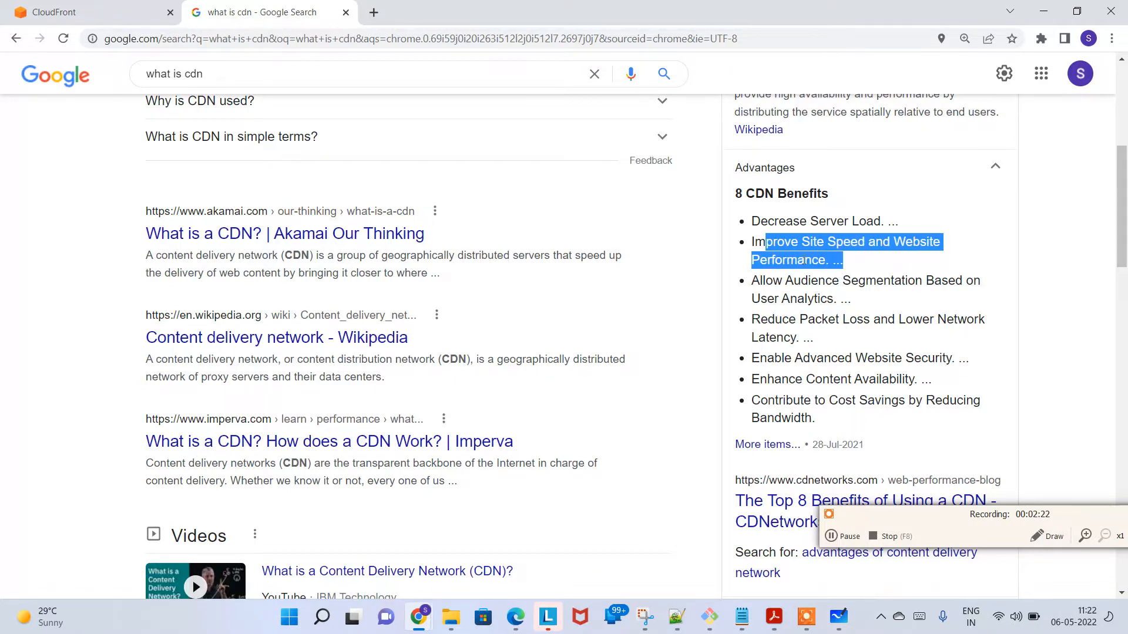
scroll(811, 364, "down", 2)
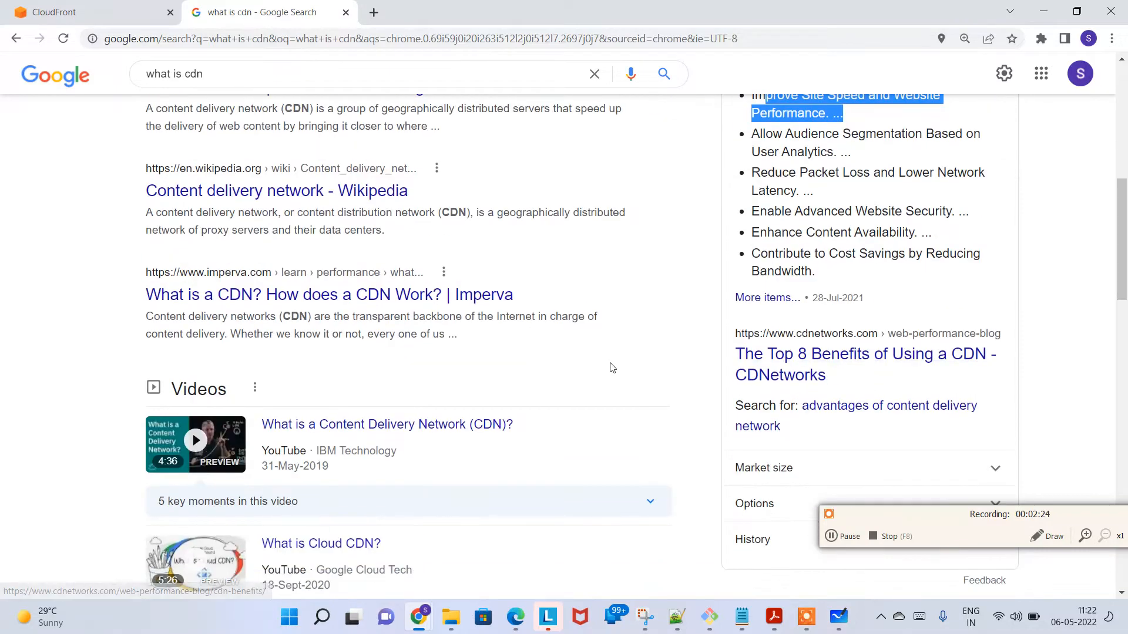
scroll(466, 355, "up", 12)
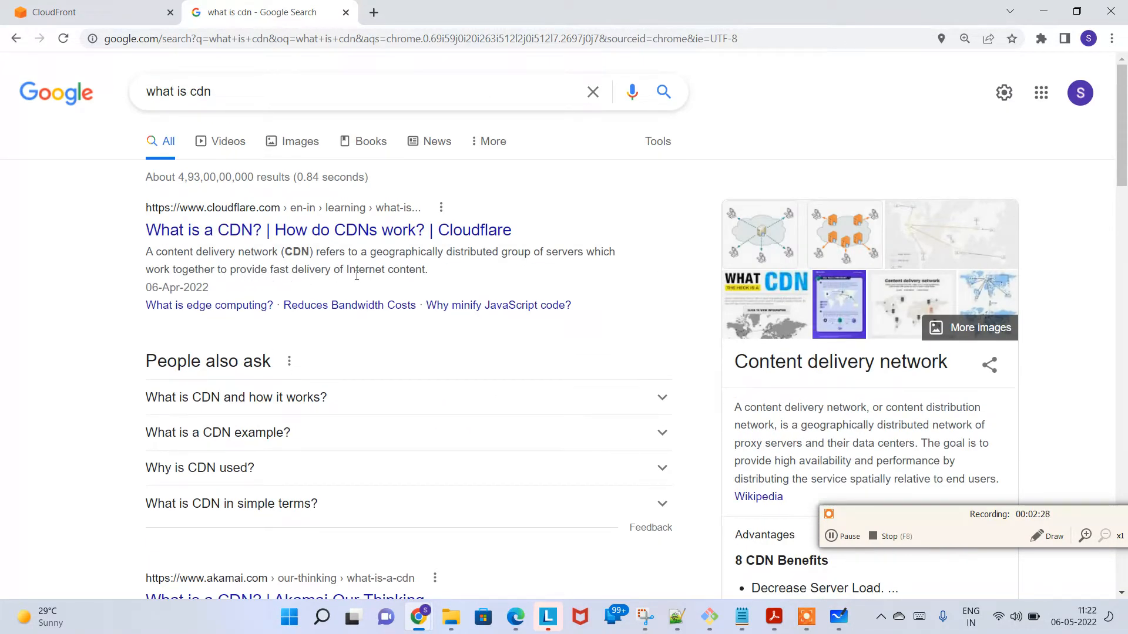
scroll(614, 283, "down", 1)
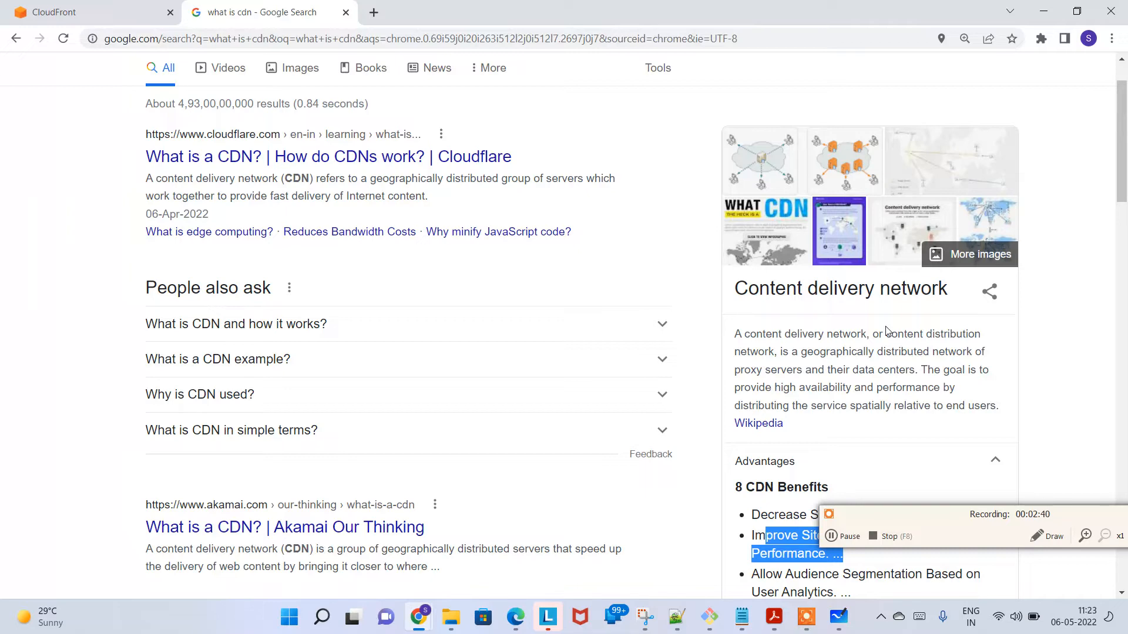
scroll(425, 326, "up", 1)
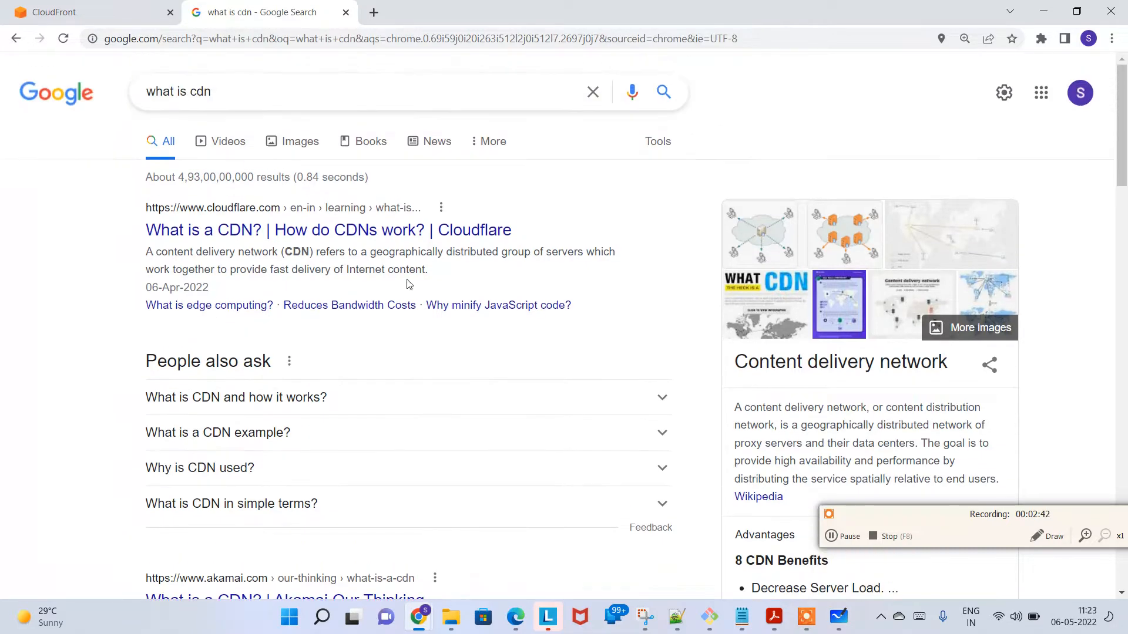
Step: Replace the Google query with "cdn examples" and run the search
left_click_drag(213, 91, 12, 80)
key("BackSpace")
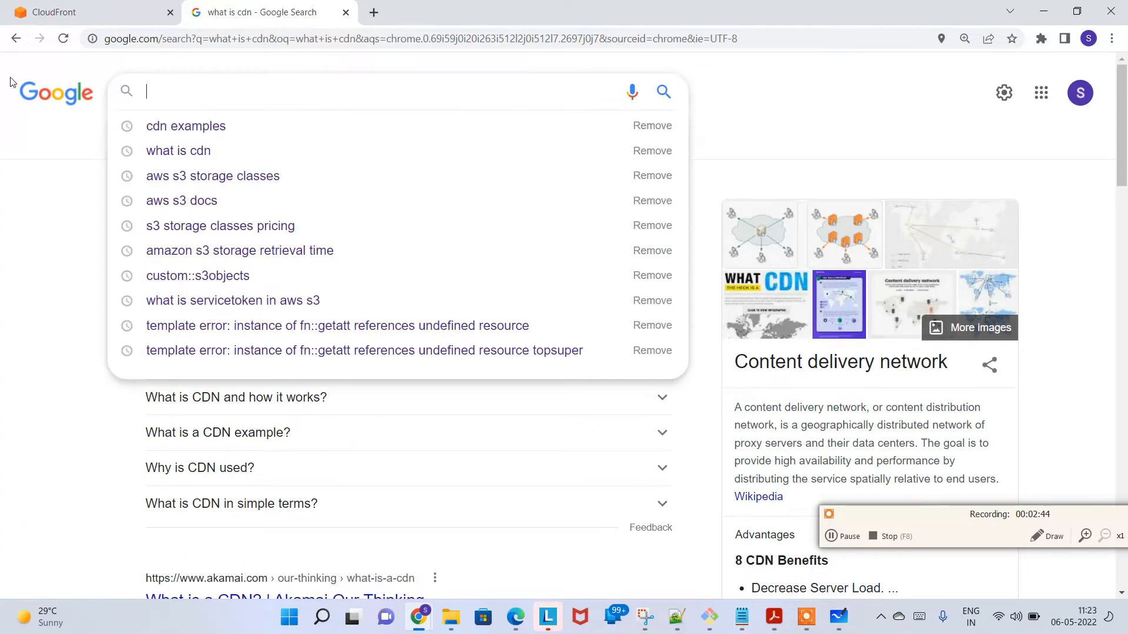
type("cdn examples")
key("Return")
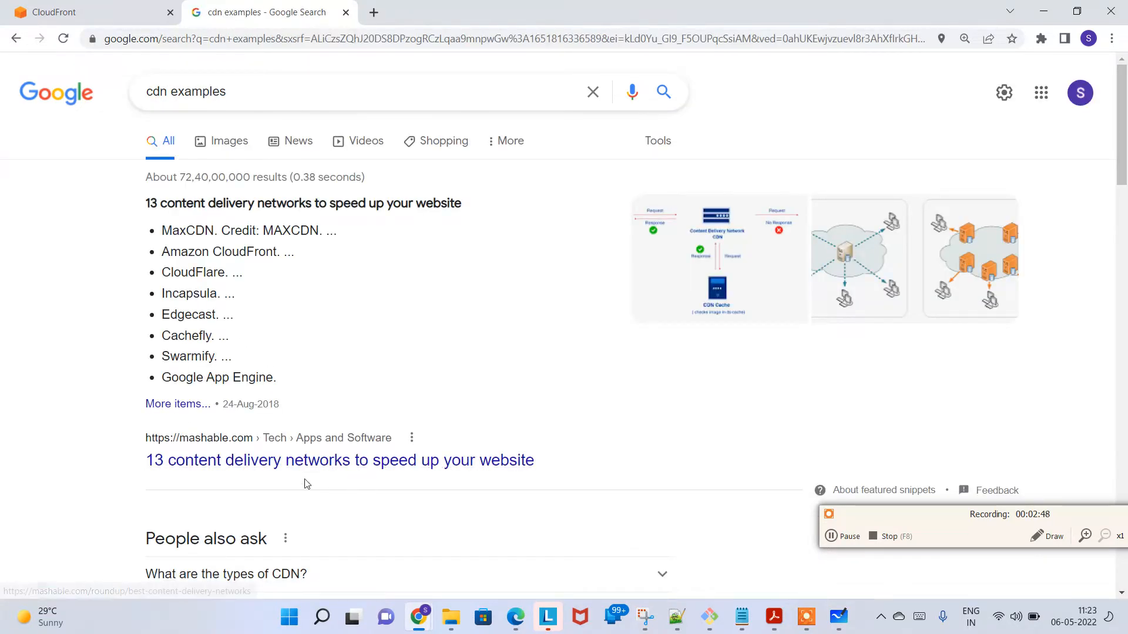
Step: Review the list of content delivery networks in the featured snippet and highlight the Amazon CloudFront entry
left_click_drag(170, 229, 294, 385)
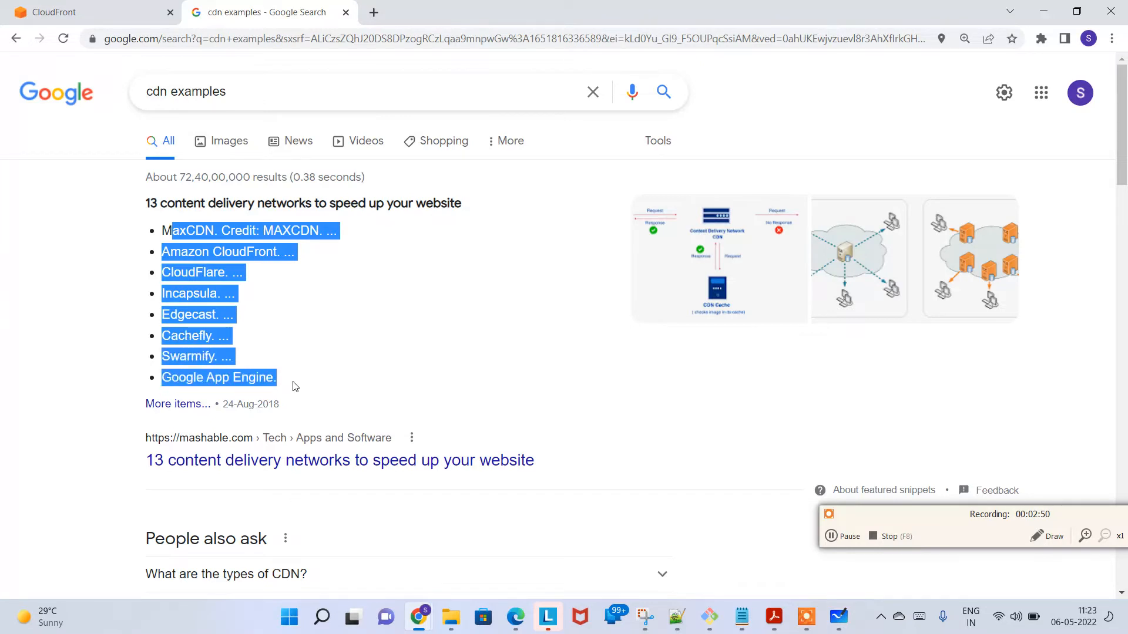
left_click(270, 376)
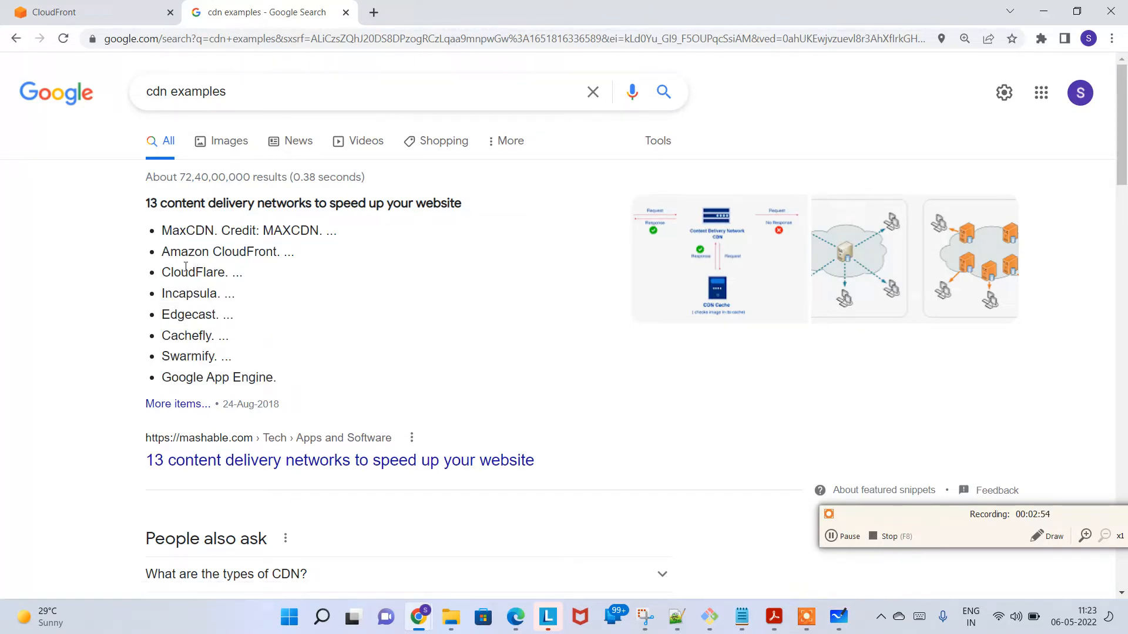
left_click_drag(170, 253, 306, 260)
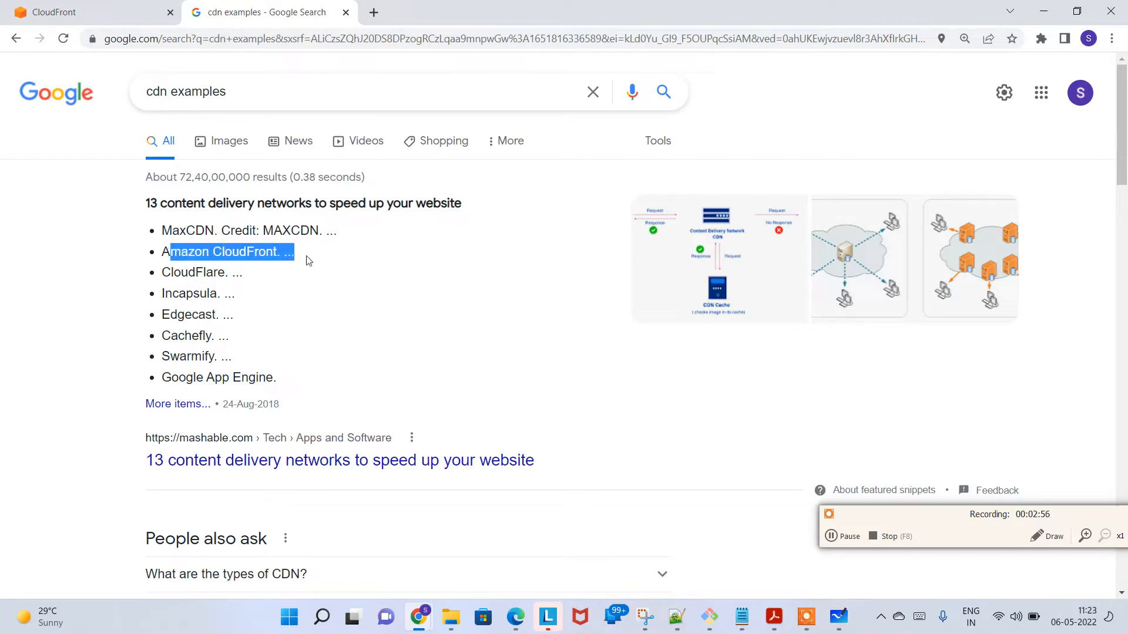
Step: Go through the remaining providers in the featured snippet, highlighting the CloudFlare, Incapsula, Swarmify and Google App Engine entries
left_click(329, 261)
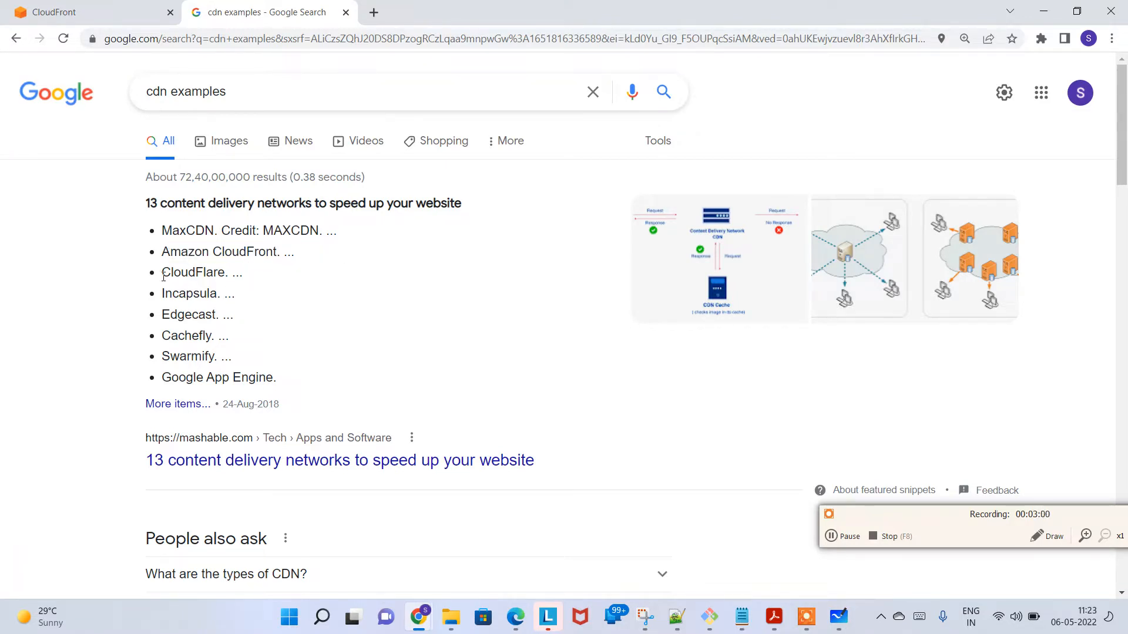
left_click_drag(163, 276, 252, 274)
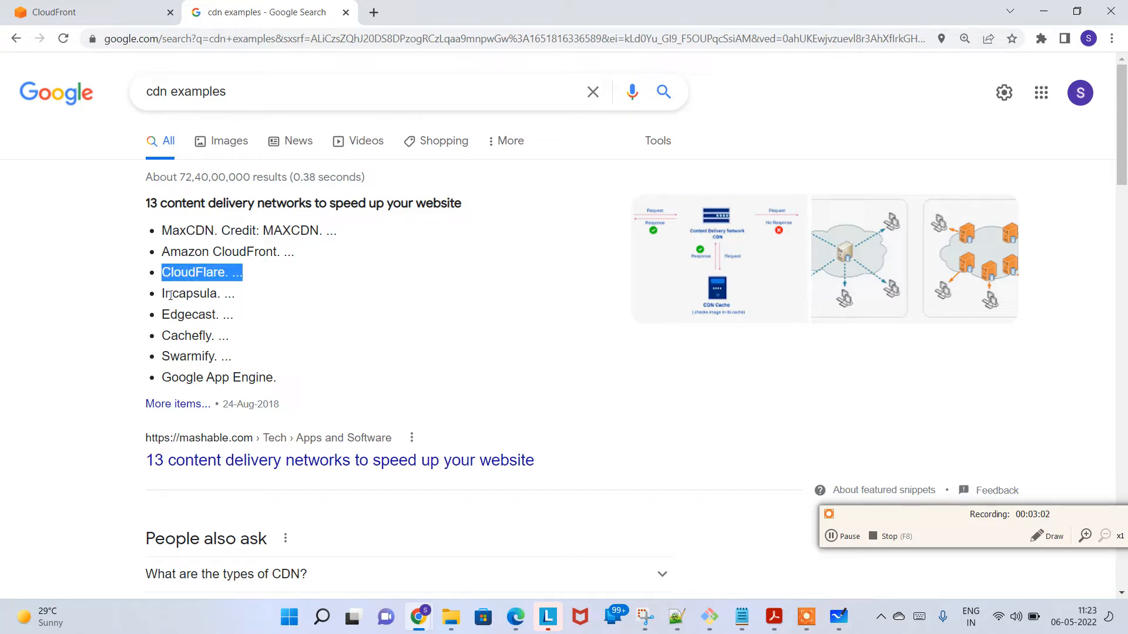
left_click_drag(170, 293, 220, 294)
left_click_drag(171, 335, 219, 357)
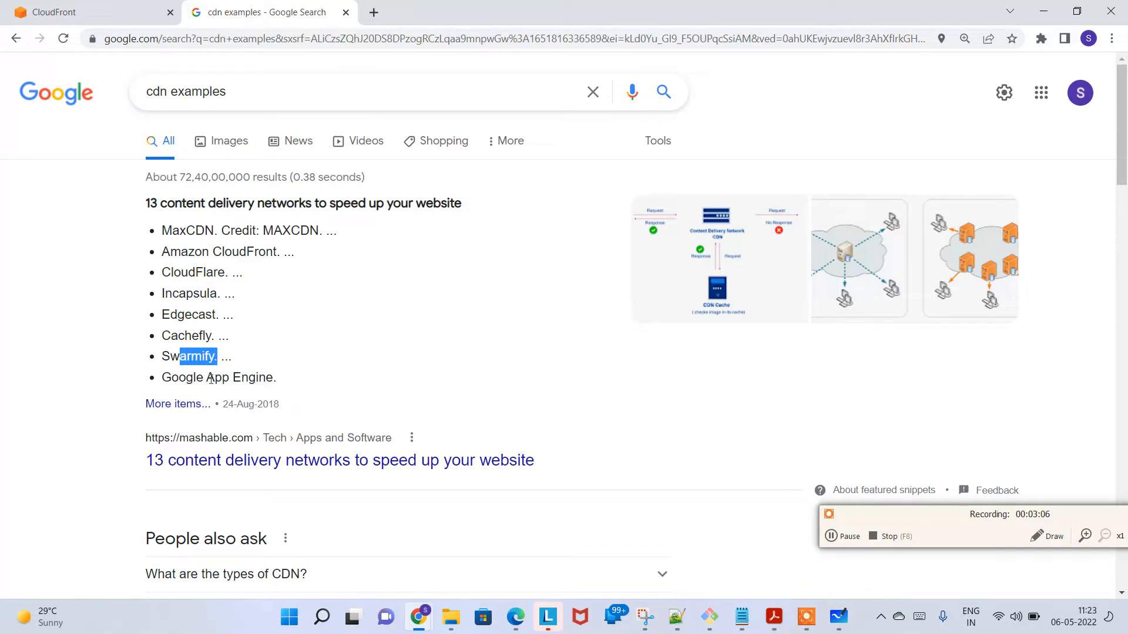
left_click_drag(180, 377, 273, 378)
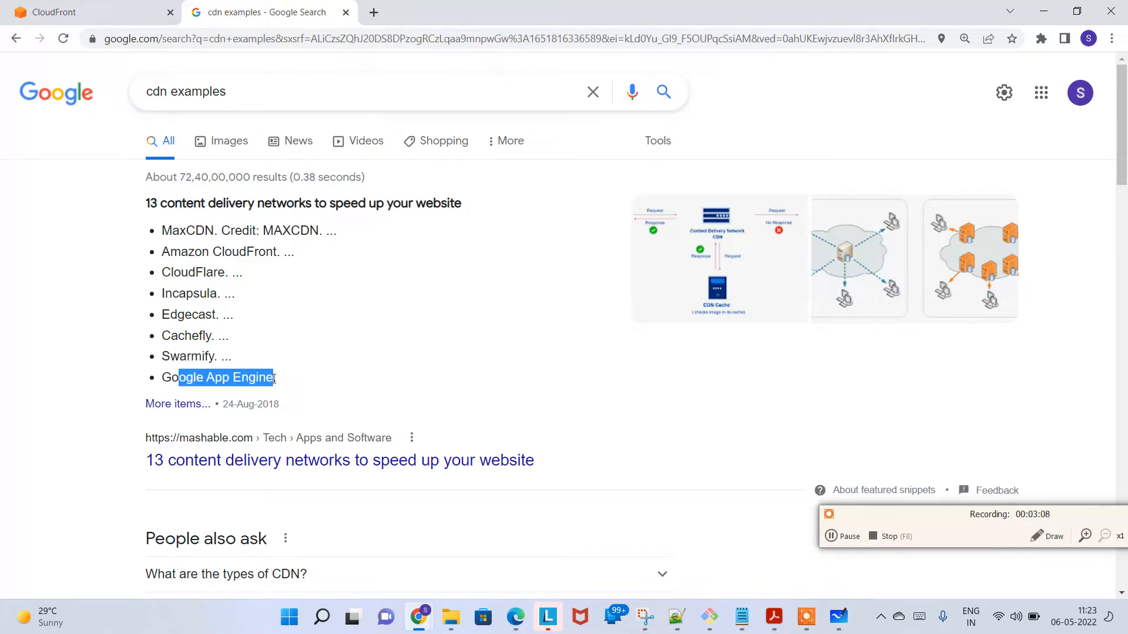
Step: Open the Mashable article "13 content delivery networks to speed up your website" and find its Amazon CloudFront section
left_click(464, 469)
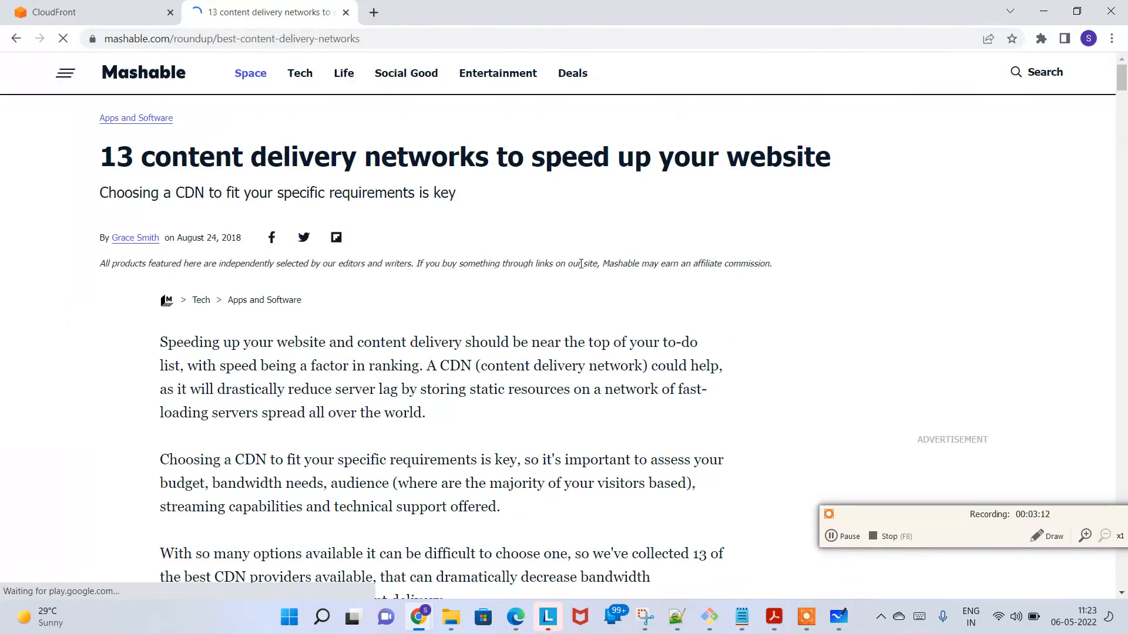
scroll(541, 282, "down", 12)
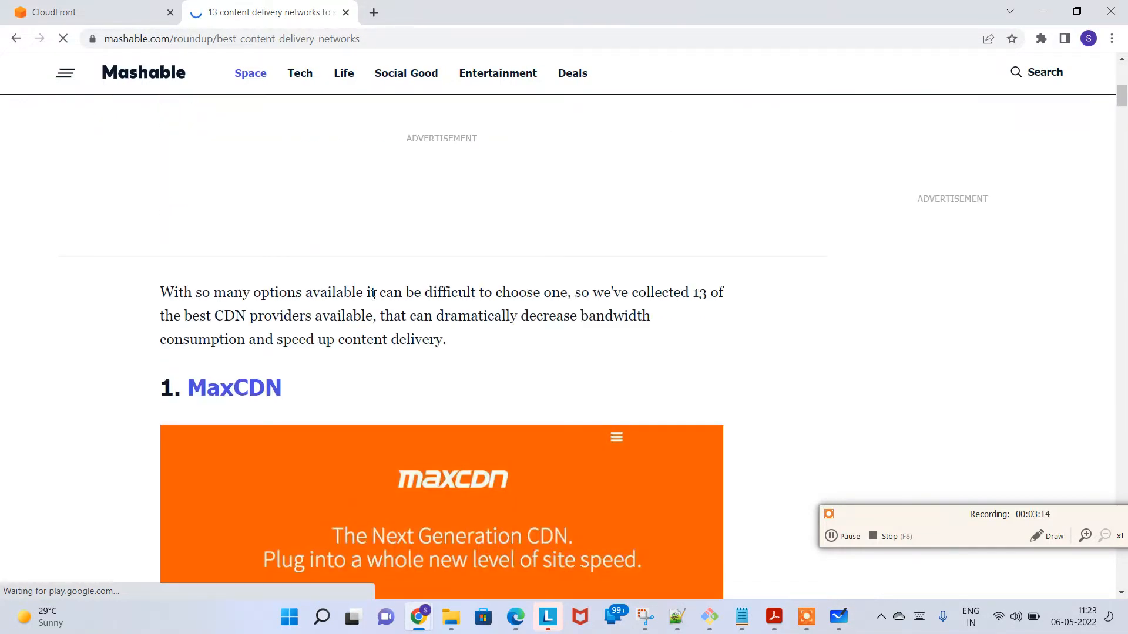
scroll(435, 290, "down", 10)
scroll(487, 285, "up", 15)
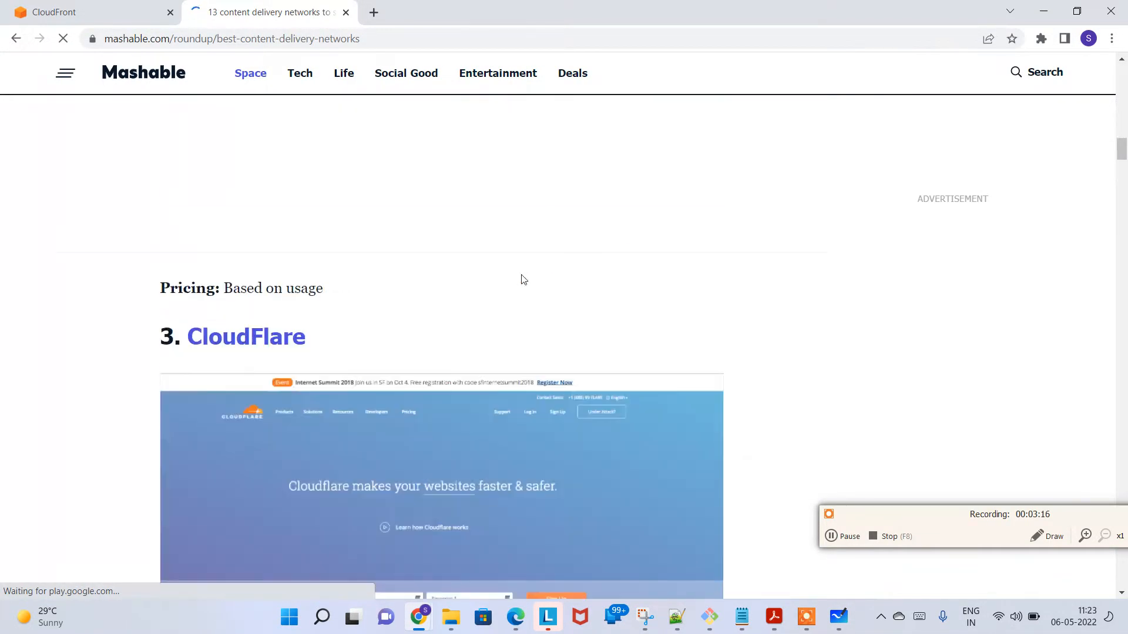
scroll(491, 290, "down", 8)
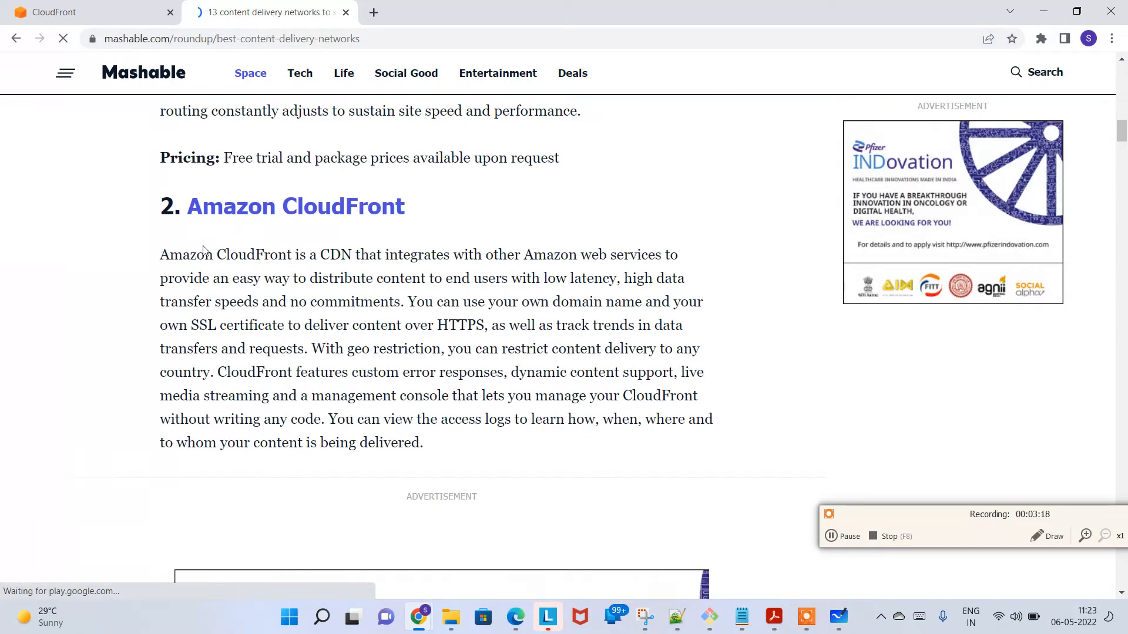
Step: Read the article's Amazon CloudFront paragraph, highlighting the phrases on AWS integration, low latency, HTTPS delivery and geo restriction
left_click_drag(170, 255, 210, 276)
left_click(316, 293)
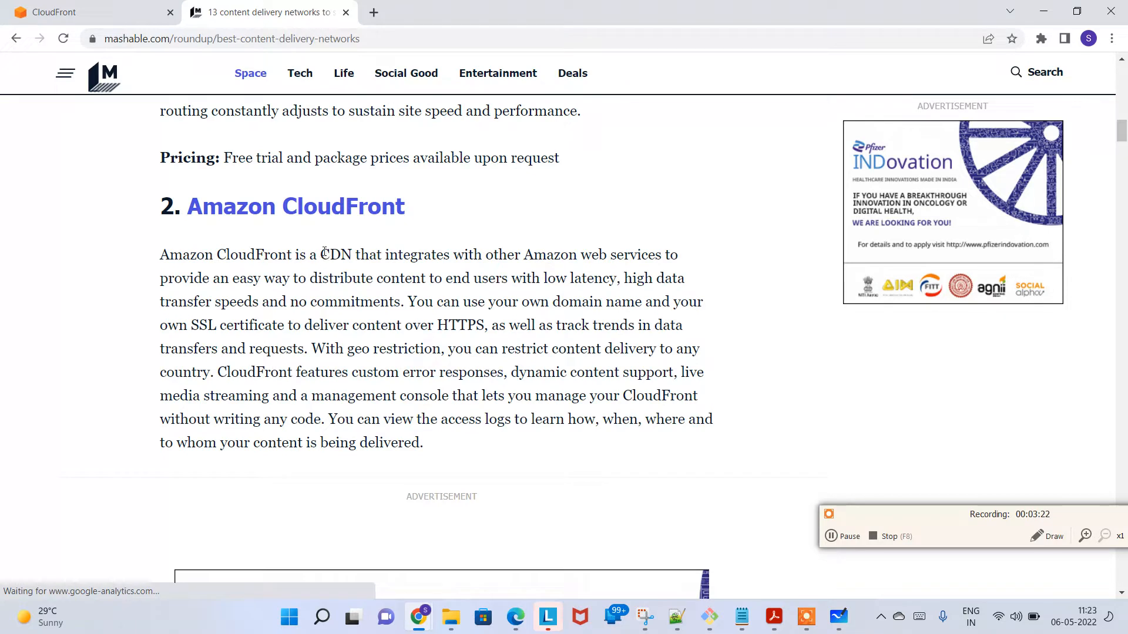
left_click_drag(321, 254, 636, 254)
left_click_drag(229, 278, 614, 277)
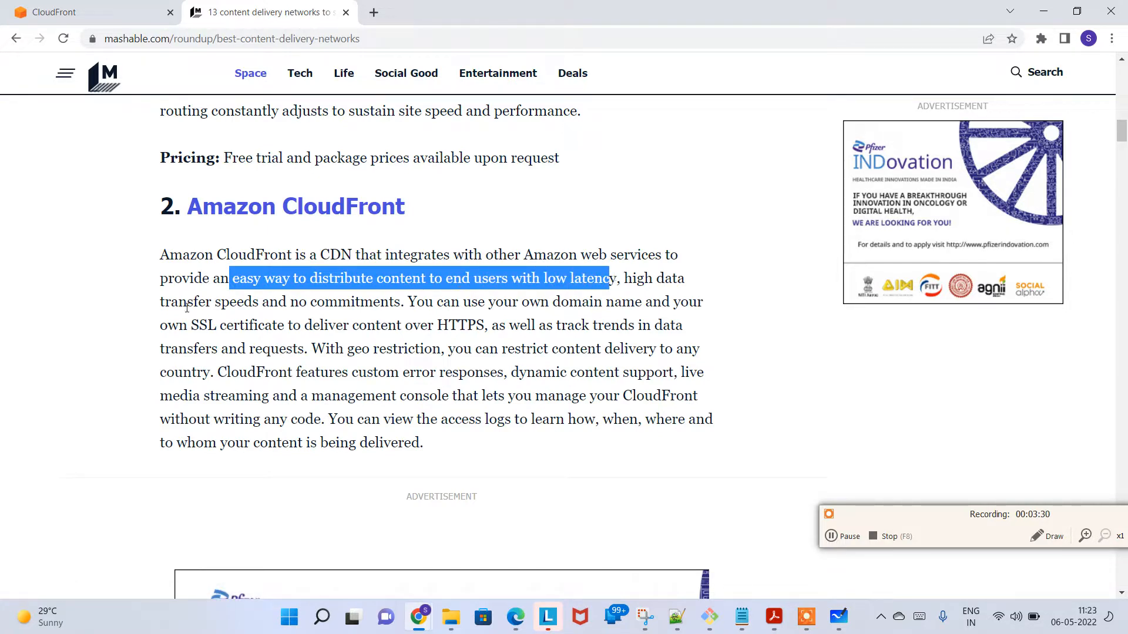
left_click_drag(195, 298, 673, 299)
left_click_drag(254, 325, 492, 325)
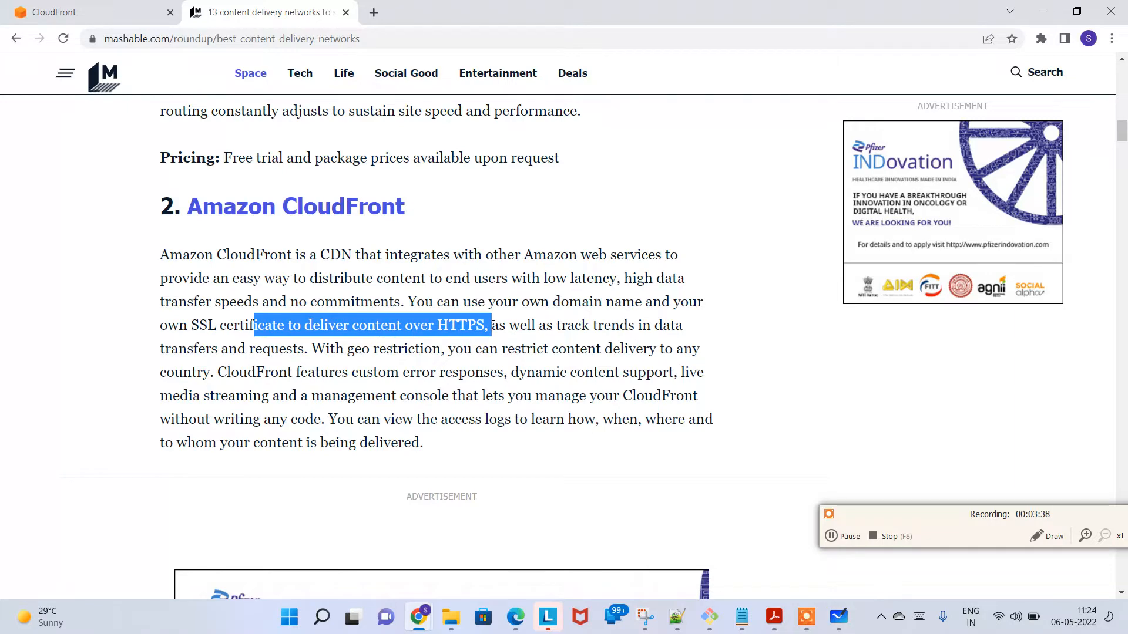
left_click_drag(399, 346, 421, 396)
scroll(420, 396, "down", 5)
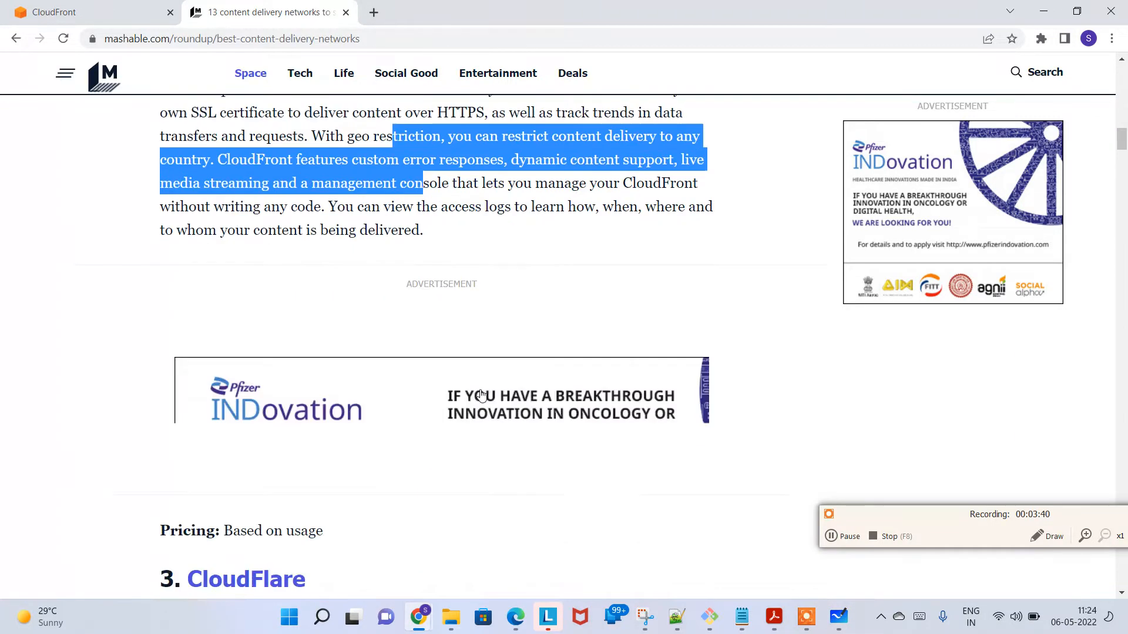
scroll(517, 373, "up", 11)
scroll(442, 332, "up", 6)
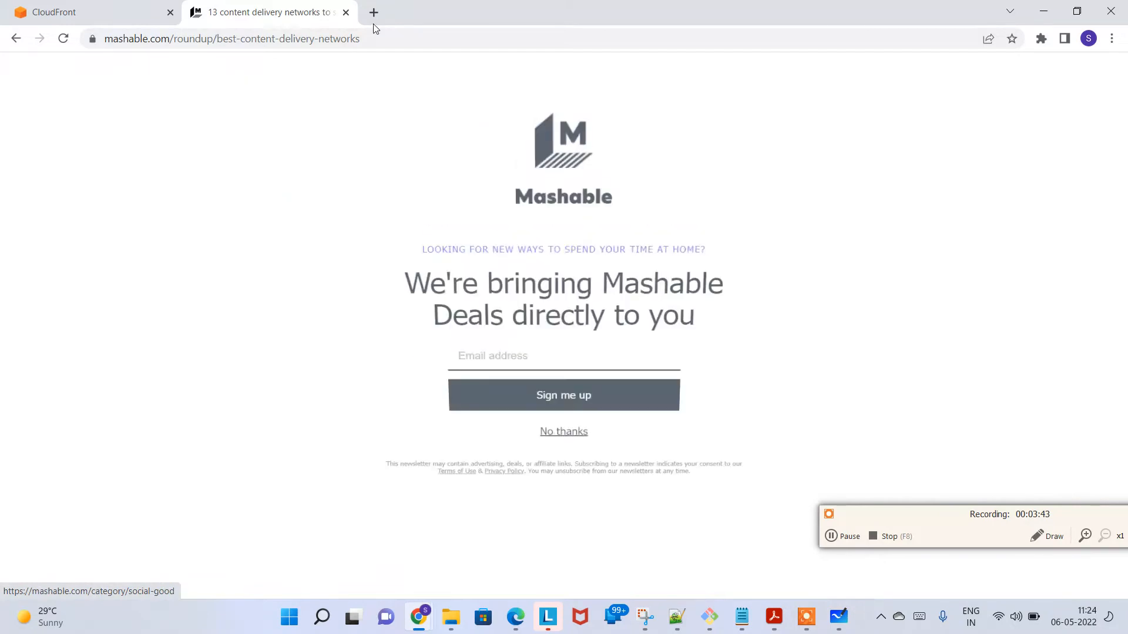
Step: Search for "aws cloudfront docs" in a new browser tab and open the HTML version of the Amazon CloudFront Developer Guide
left_click(374, 13)
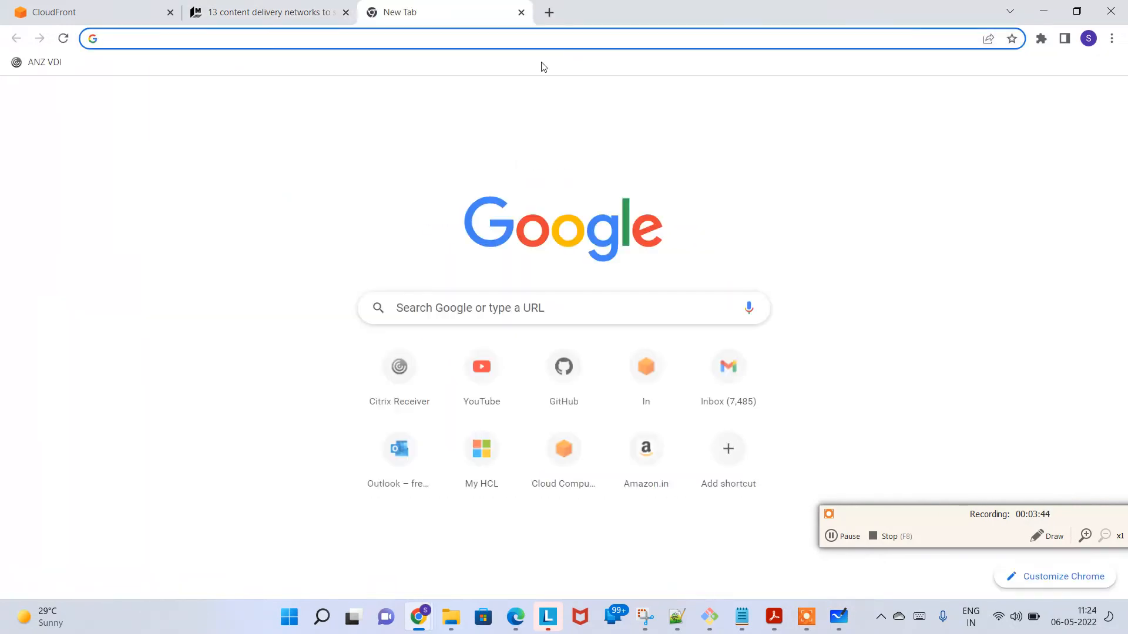
type("aws clou")
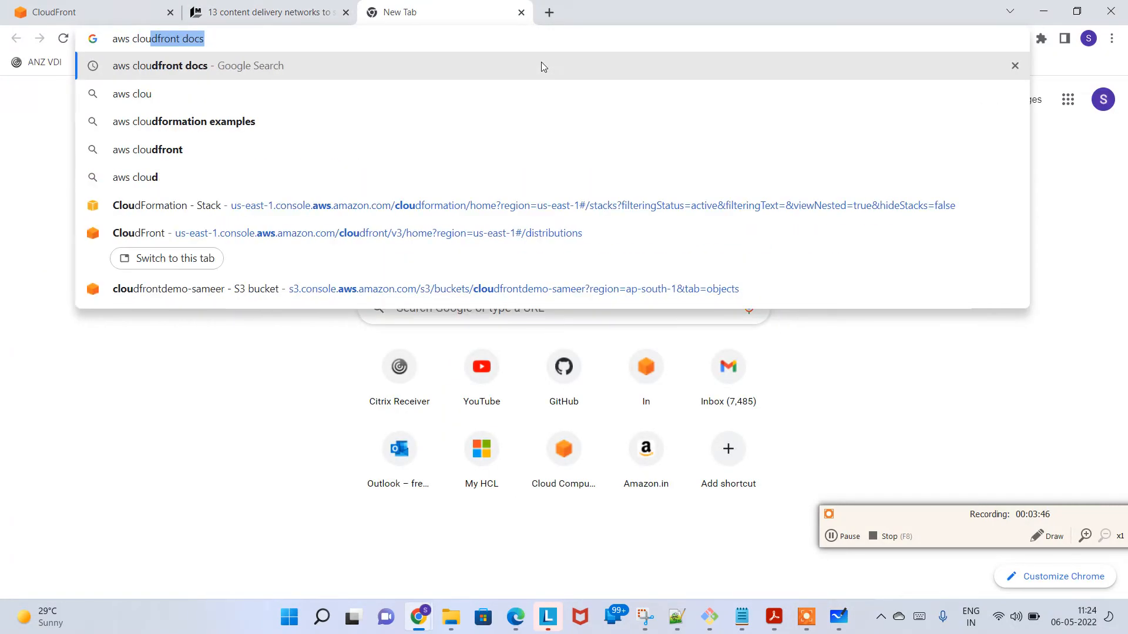
key("Return")
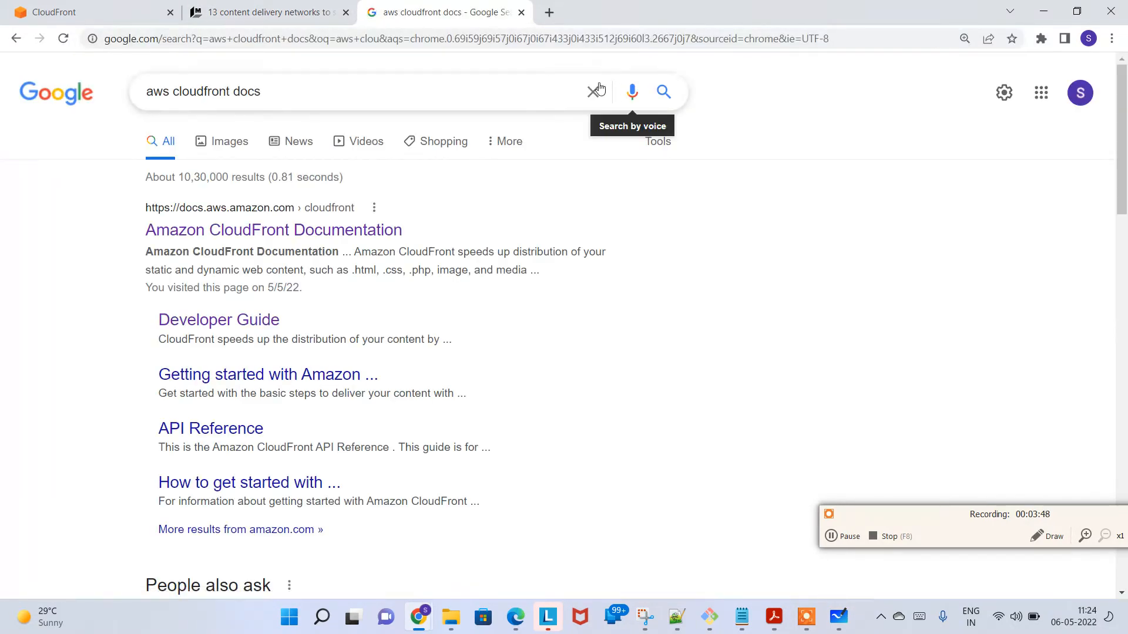
left_click(322, 230)
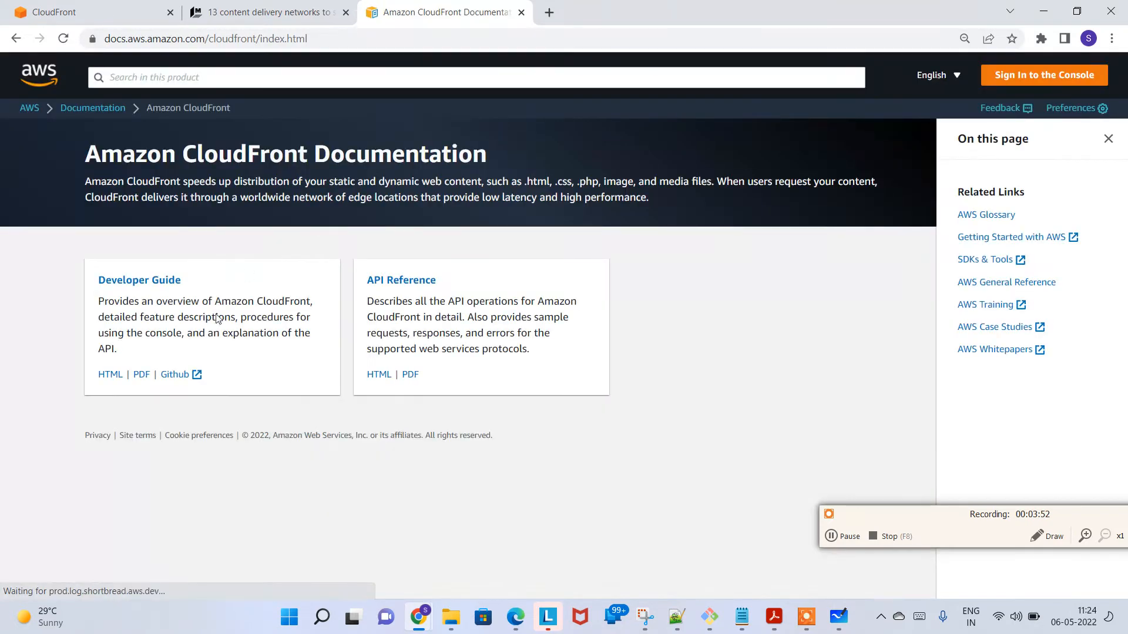
left_click(109, 378)
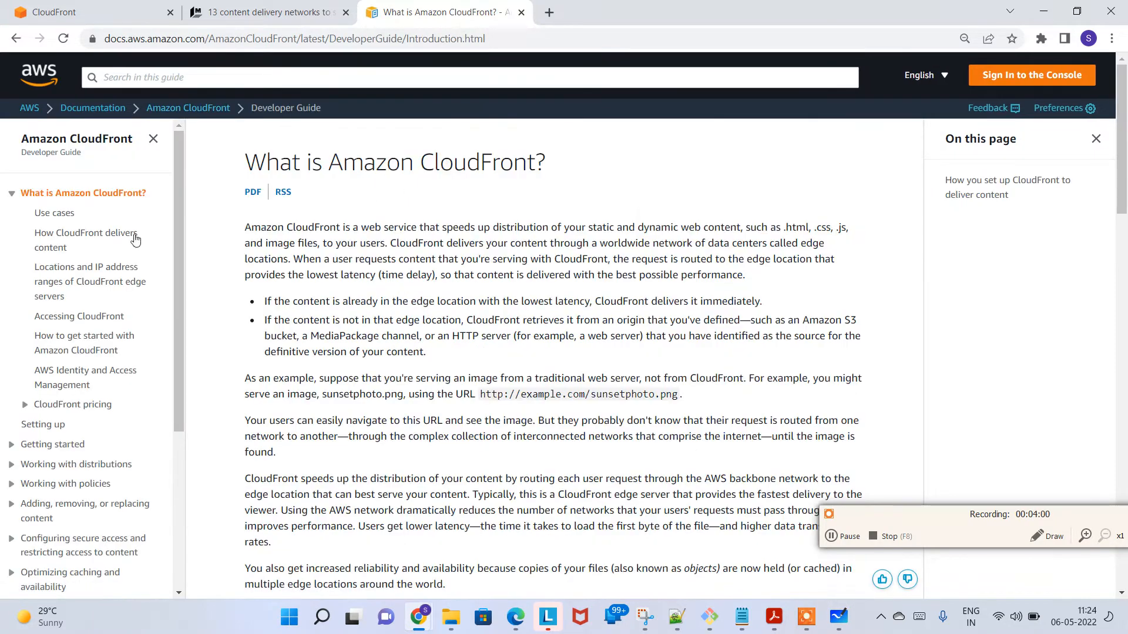
Step: Look through the guide's contents list and introduction, including the CloudFront setup diagram, and close the documentation tab
scroll(92, 423, "down", 6)
scroll(100, 315, "up", 6)
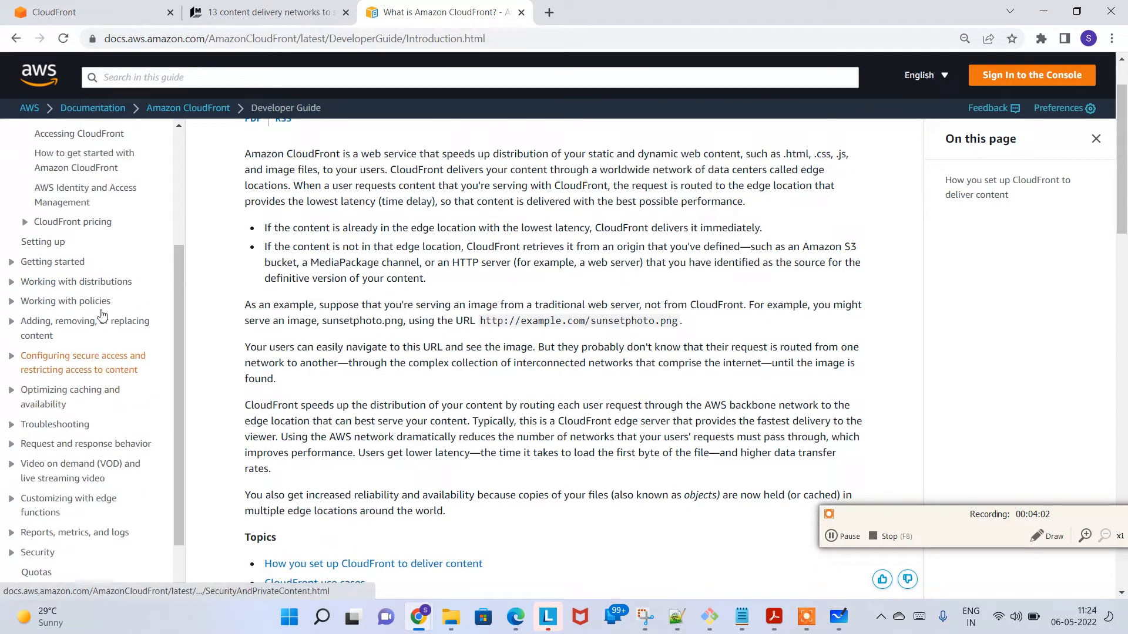
scroll(94, 341, "down", 4)
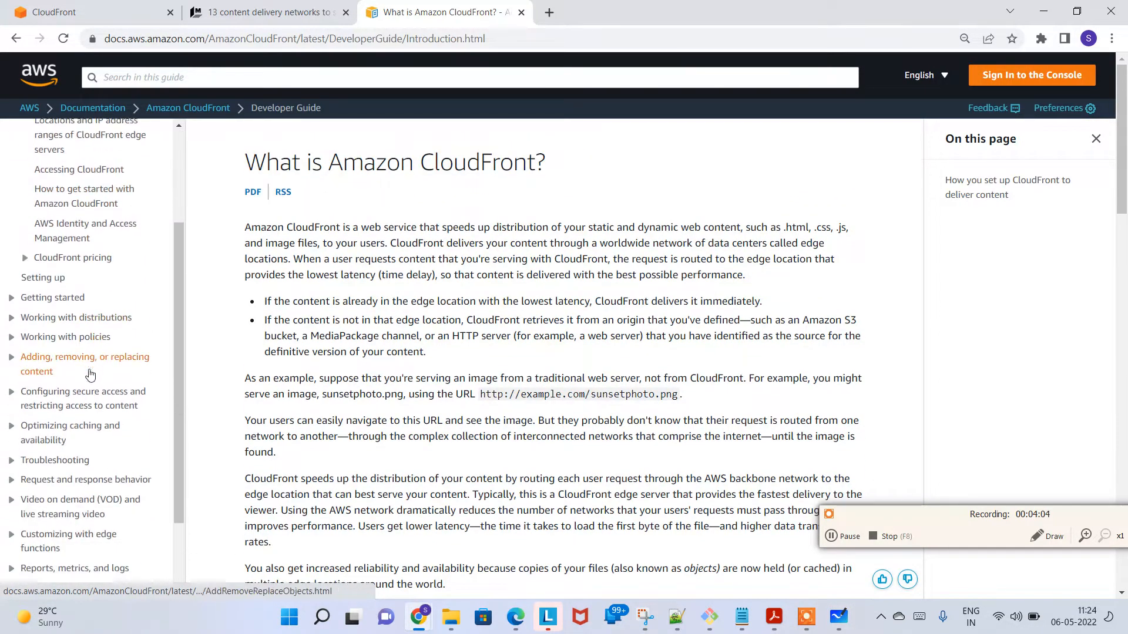
scroll(303, 347, "down", 15)
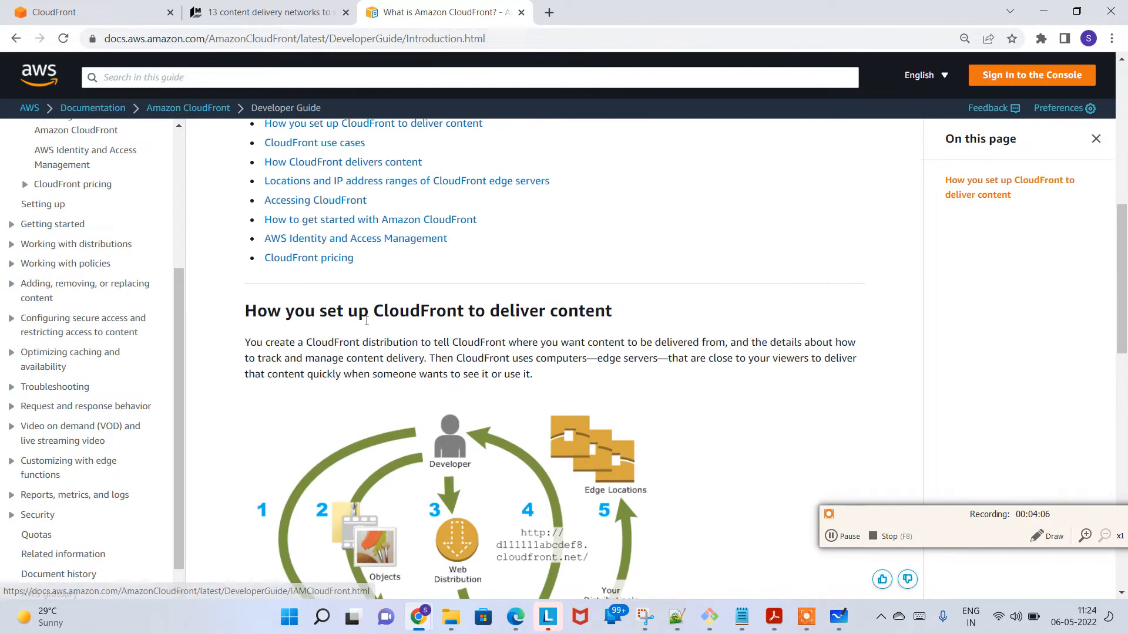
scroll(303, 347, "down", 7)
scroll(316, 346, "up", 10)
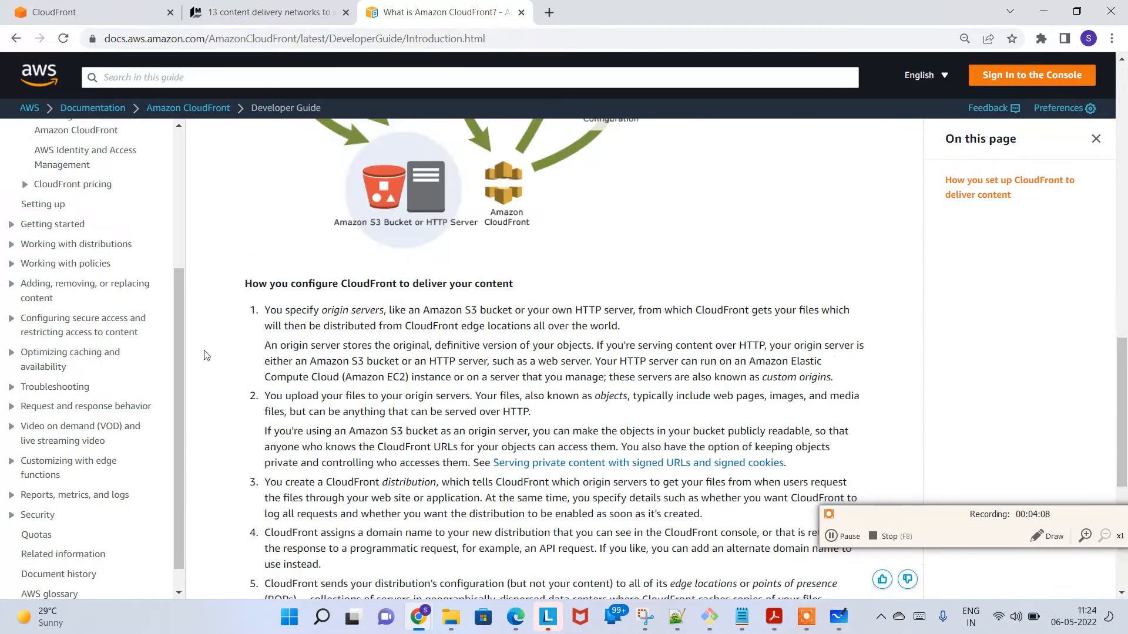
scroll(100, 327, "up", 4)
scroll(355, 289, "up", 4)
scroll(359, 290, "up", 3)
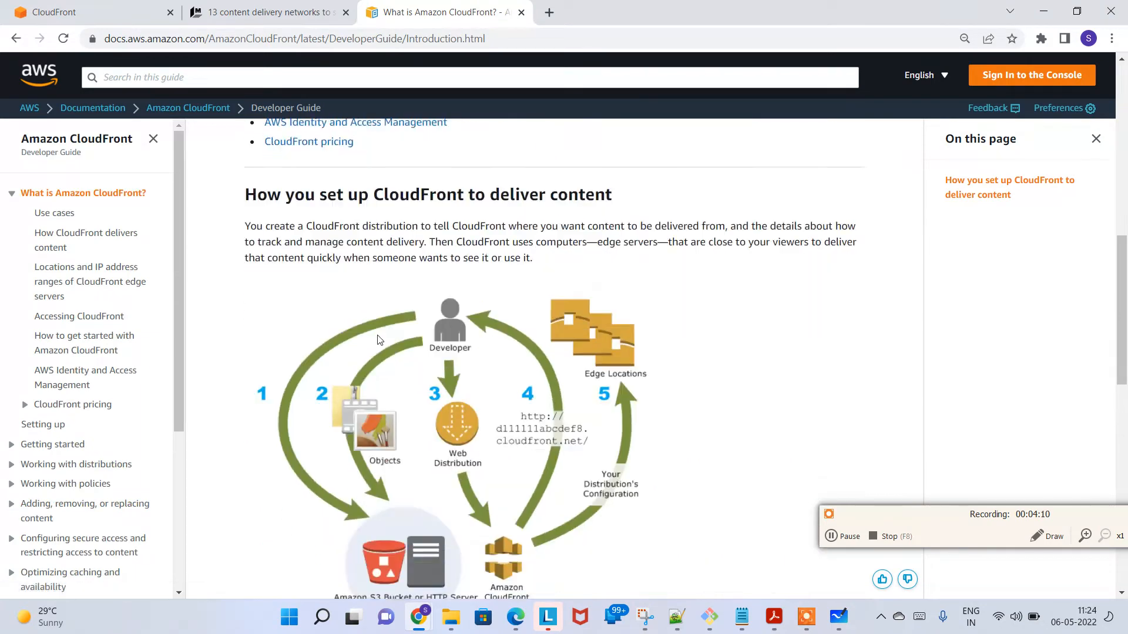
scroll(411, 299, "down", 1)
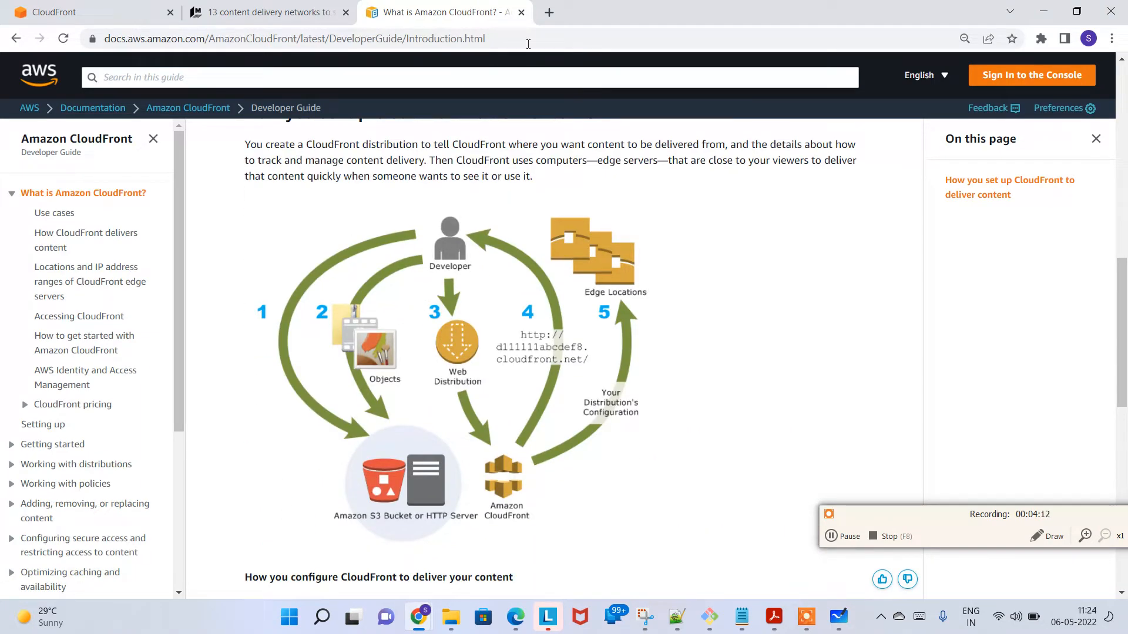
left_click(521, 12)
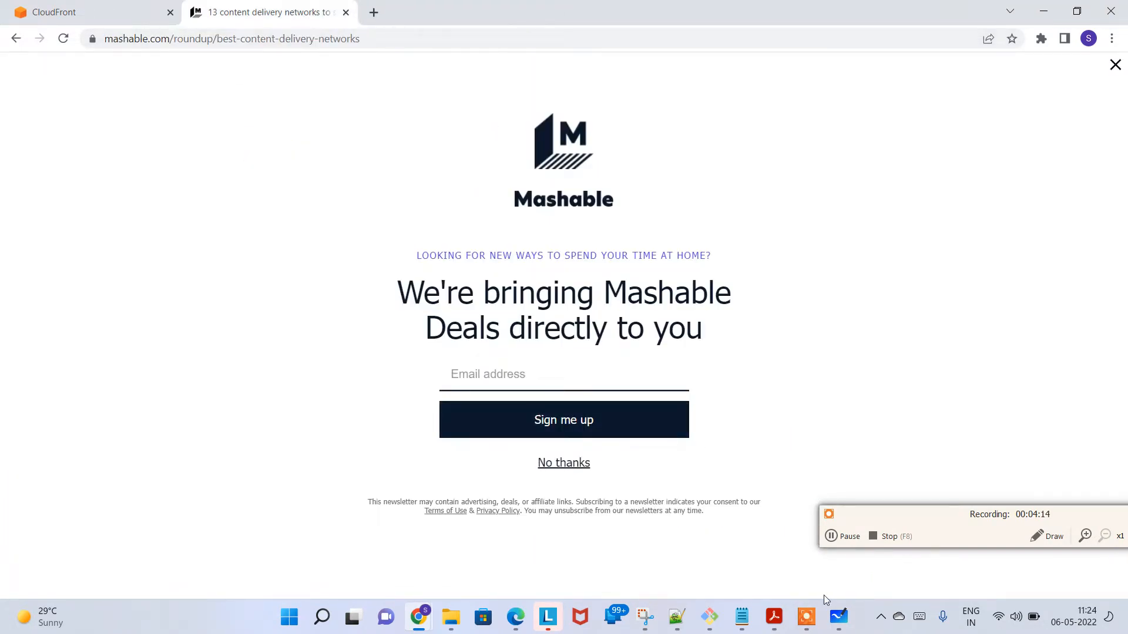
Step: Switch to Microsoft Whiteboard and sketch an S3 bucket labelled "India" inside a circle with the yellow pen
left_click(831, 612)
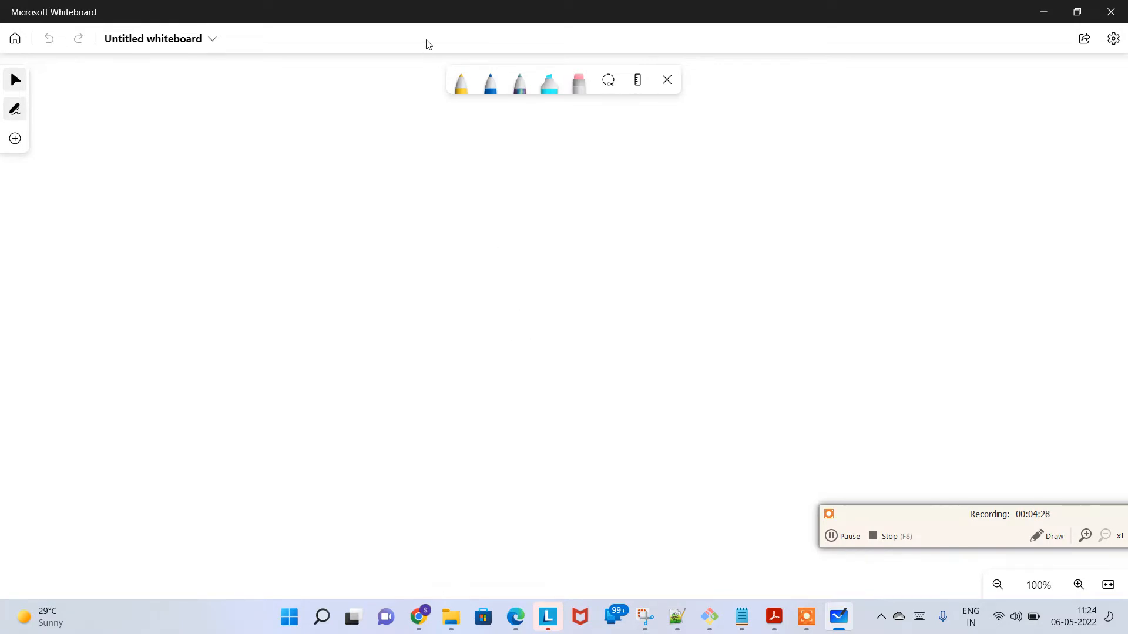
left_click(464, 90)
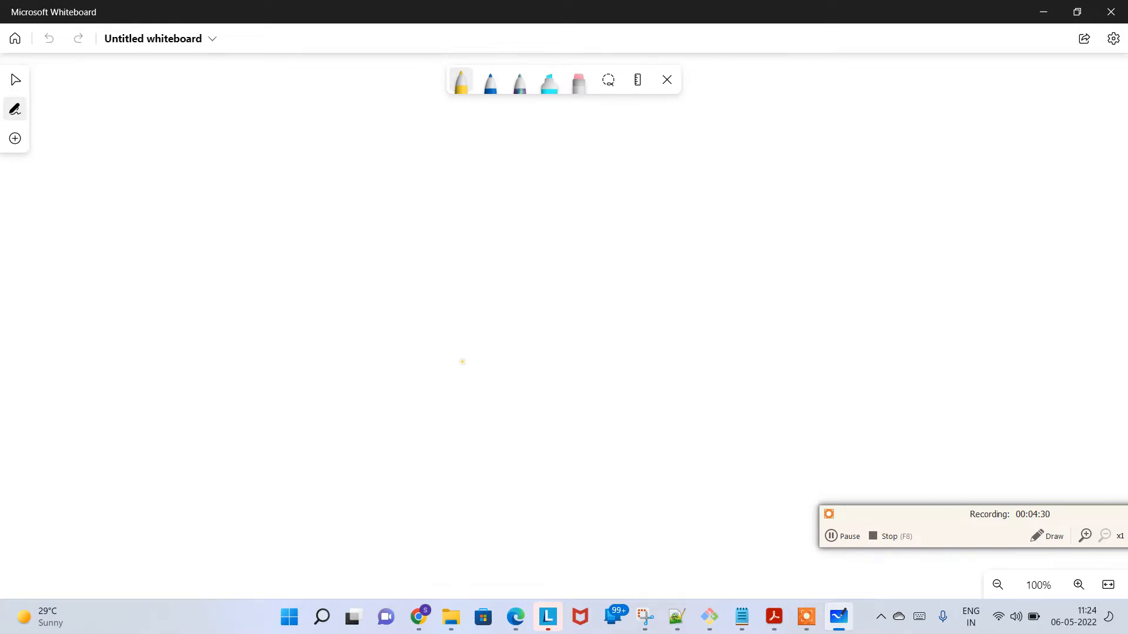
mouse_move(510, 368)
left_mouse_down()
mouse_move(545, 360)
mouse_move(507, 356)
mouse_move(520, 414)
left_mouse_up()
mouse_move(555, 353)
left_mouse_down()
mouse_move(552, 411)
mouse_move(525, 420)
left_mouse_up()
mouse_move(532, 382)
left_mouse_down()
mouse_move(522, 398)
mouse_move(542, 394)
left_mouse_up()
mouse_move(483, 330)
left_mouse_down()
mouse_move(622, 448)
mouse_move(537, 321)
mouse_move(522, 330)
left_mouse_up()
left_click_drag(528, 429, 541, 426)
mouse_move(529, 455)
left_mouse_down()
mouse_move(565, 443)
mouse_move(574, 411)
left_mouse_up()
left_click_drag(590, 428, 618, 436)
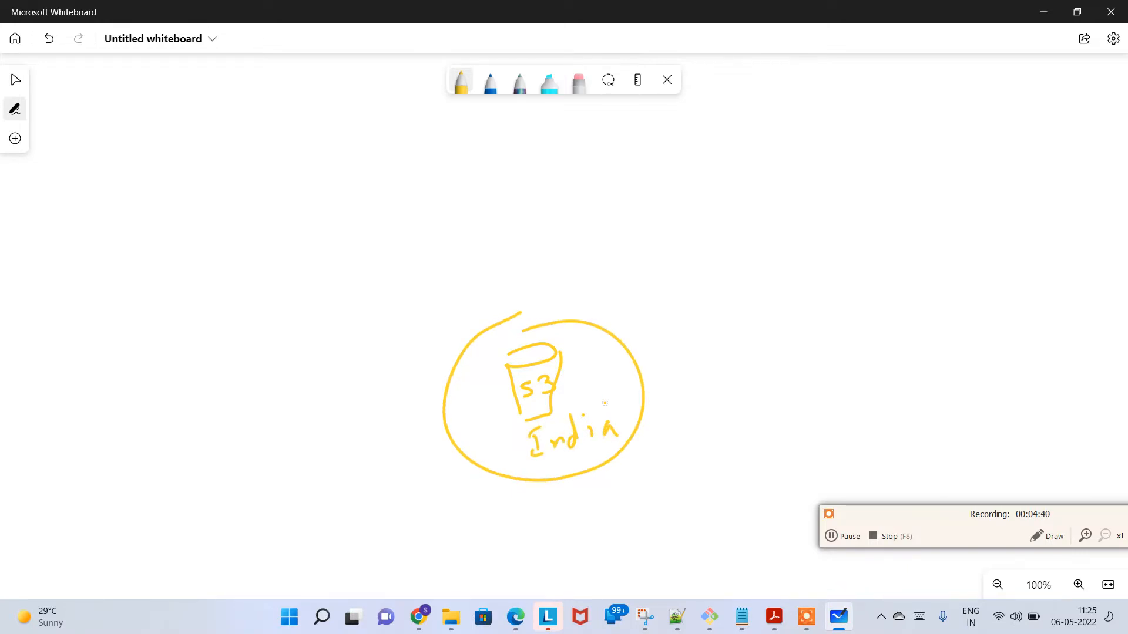
Step: Draw a circled "U.S.A" label up and to the left of the bucket in blue, with a curved arrow to the S3 bucket
scroll(605, 403, "up", 2)
scroll(605, 403, "down", 5)
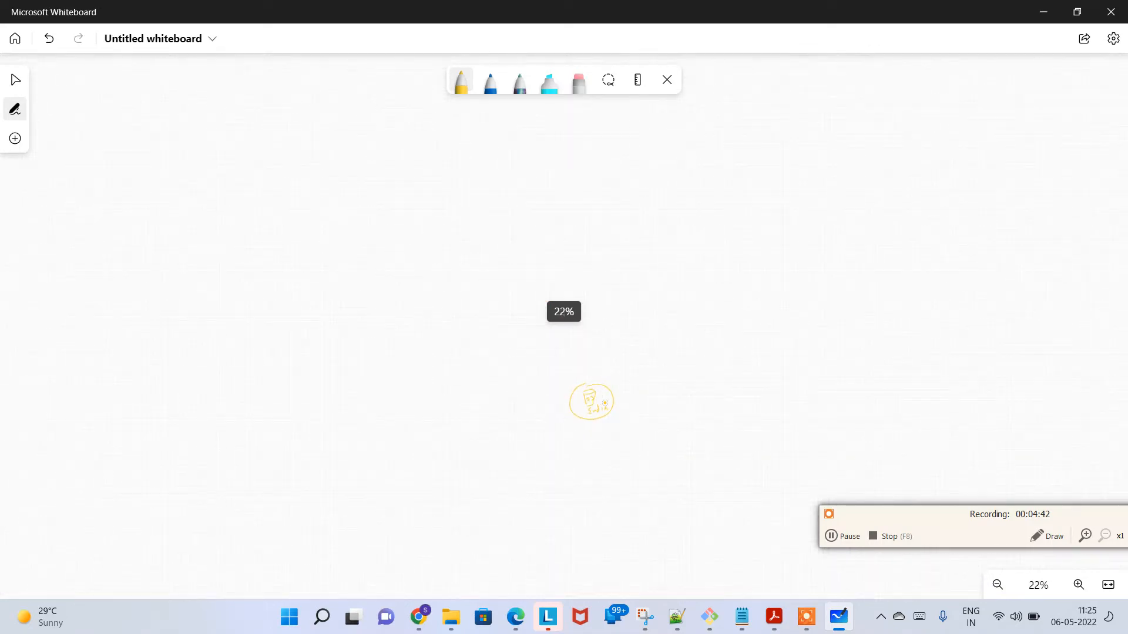
scroll(604, 403, "up", 4)
scroll(604, 403, "down", 2)
scroll(605, 403, "up", 1)
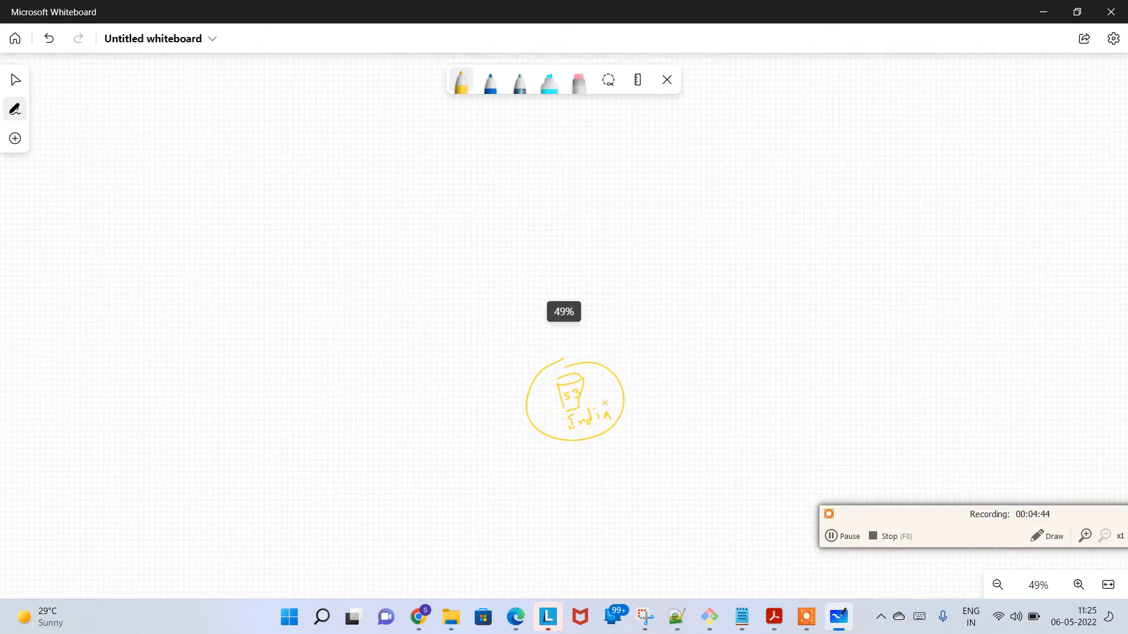
scroll(604, 403, "up", 2)
scroll(605, 403, "down", 4)
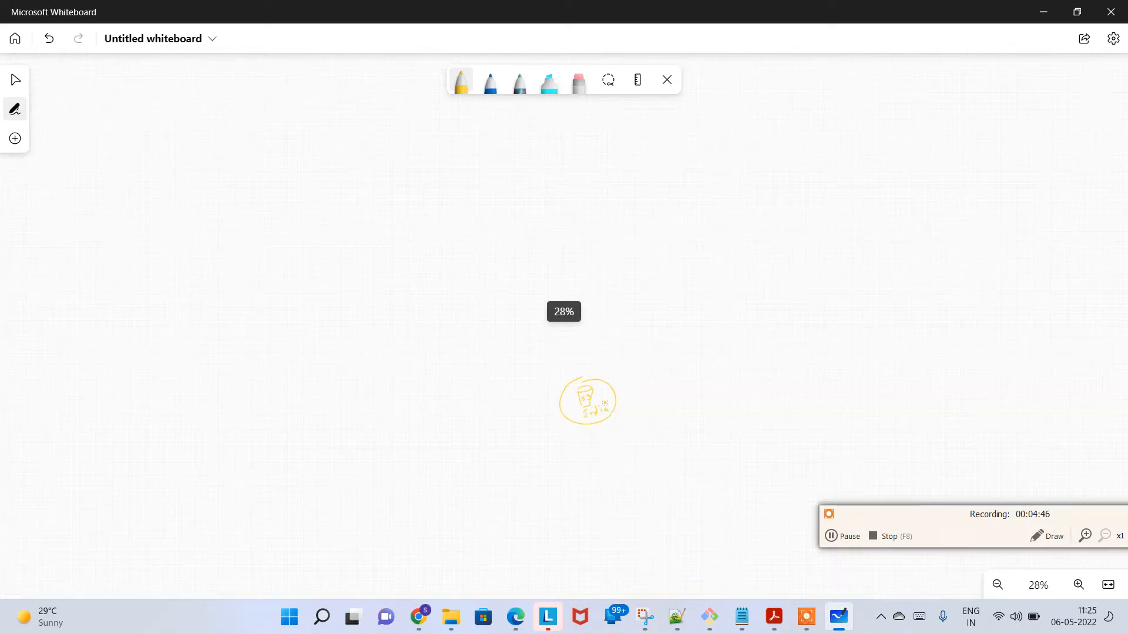
scroll(605, 403, "up", 3)
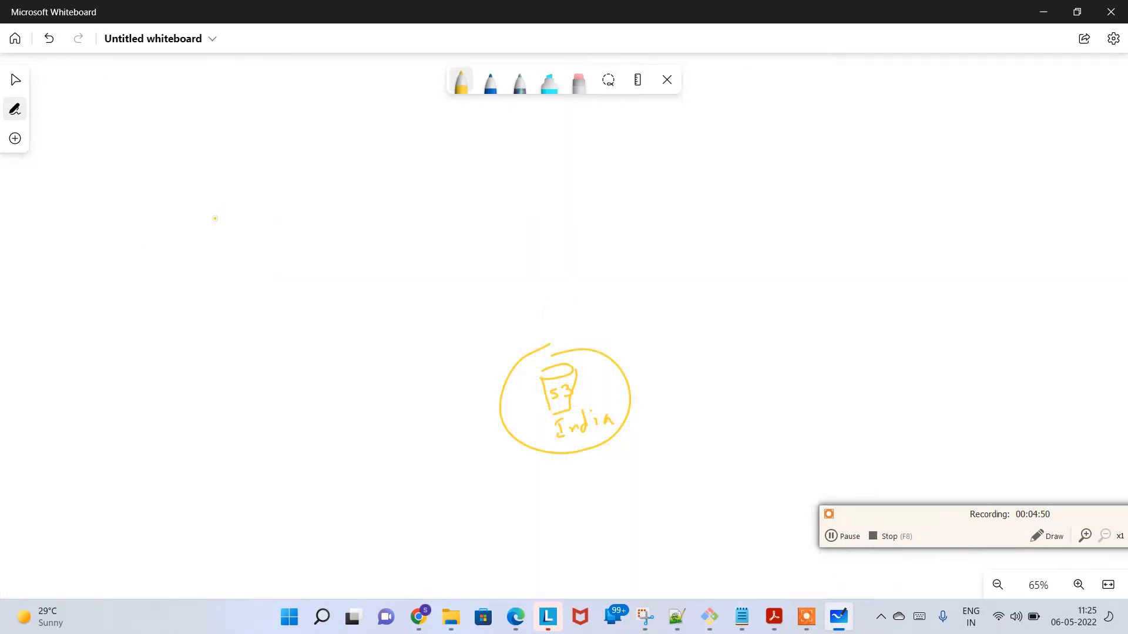
left_click(490, 81)
mouse_move(185, 268)
left_mouse_down()
mouse_move(198, 247)
mouse_move(231, 274)
left_mouse_up()
mouse_move(238, 221)
left_mouse_down()
mouse_move(219, 220)
mouse_move(257, 293)
mouse_move(238, 226)
mouse_move(280, 277)
mouse_move(448, 254)
mouse_move(548, 335)
mouse_move(567, 370)
left_mouse_up()
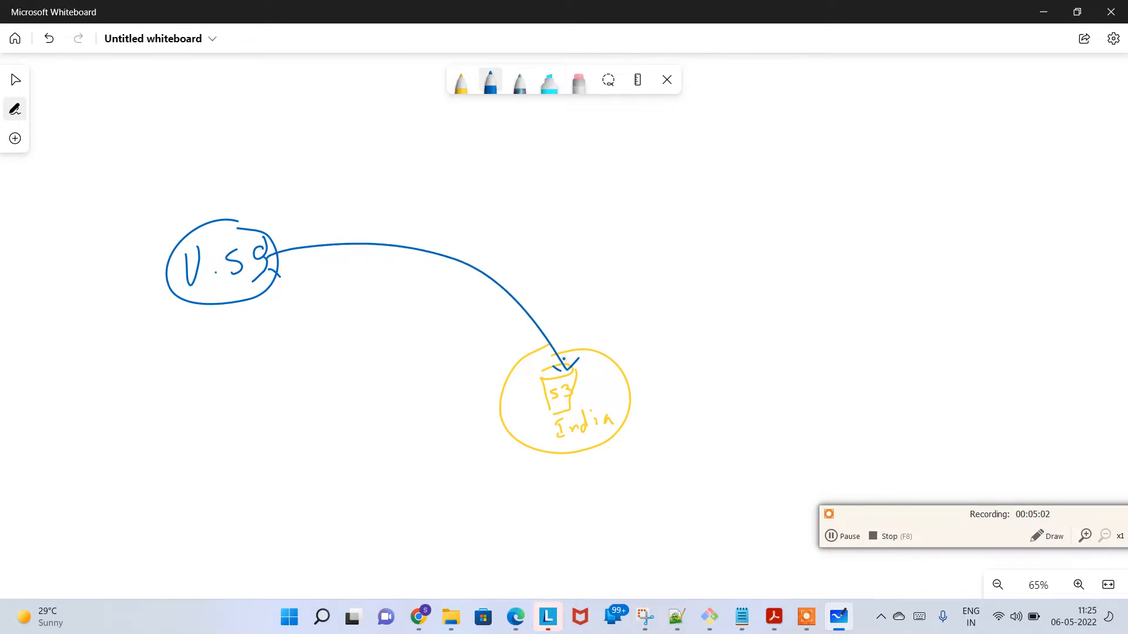
Step: Set the pen colour to red and draw a circled "Sing" label with a user figure to the right of the S3 bucket
left_click(461, 86)
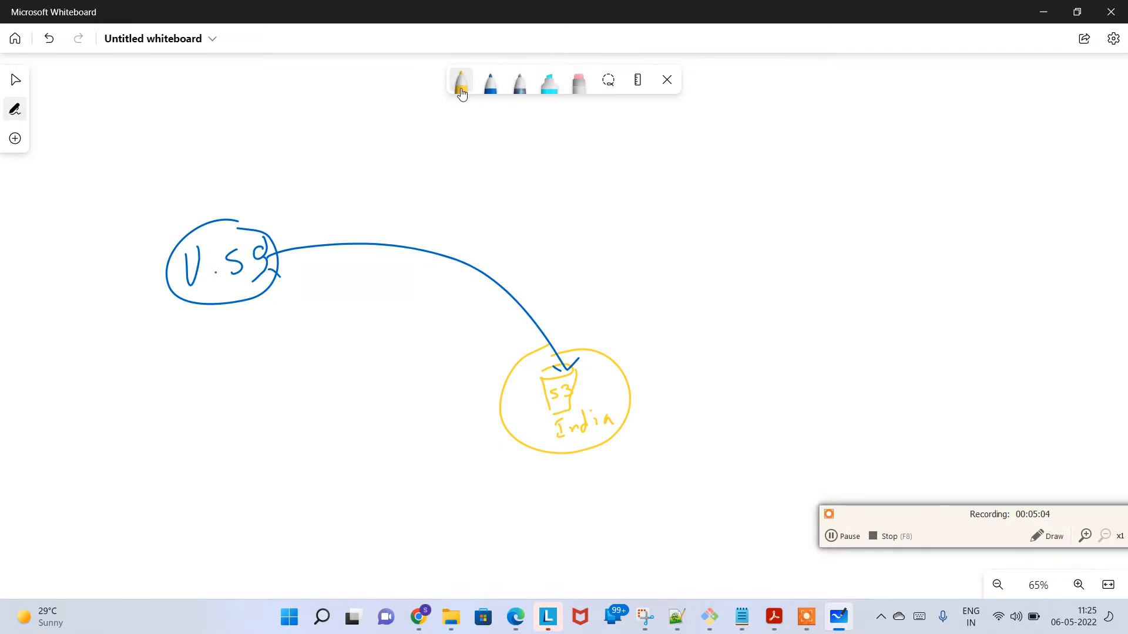
left_click(461, 88)
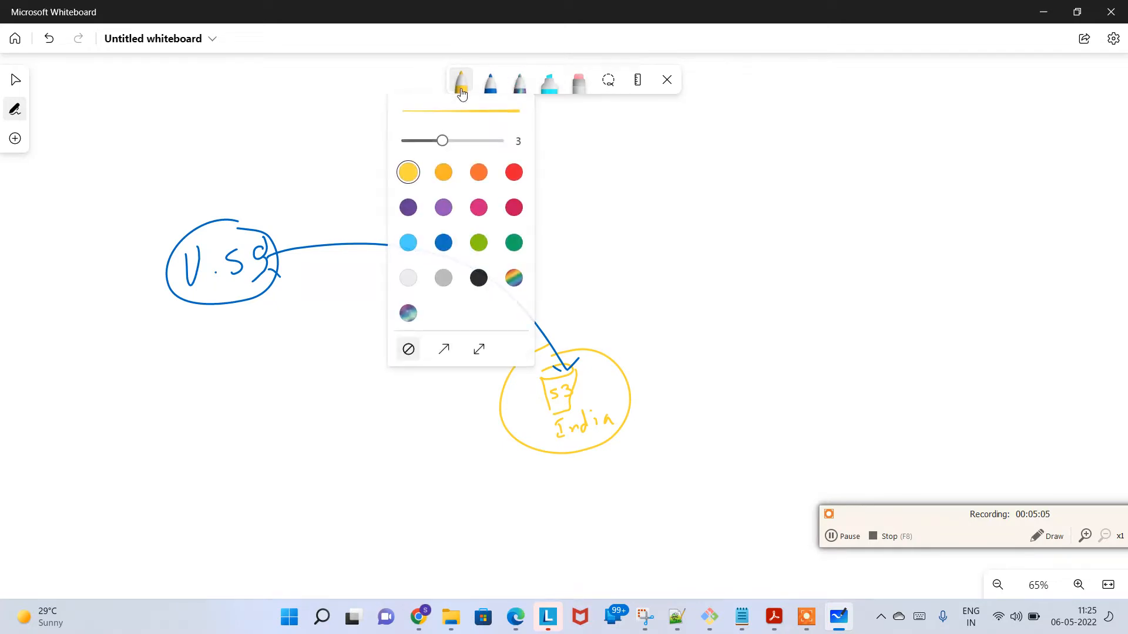
left_click(515, 179)
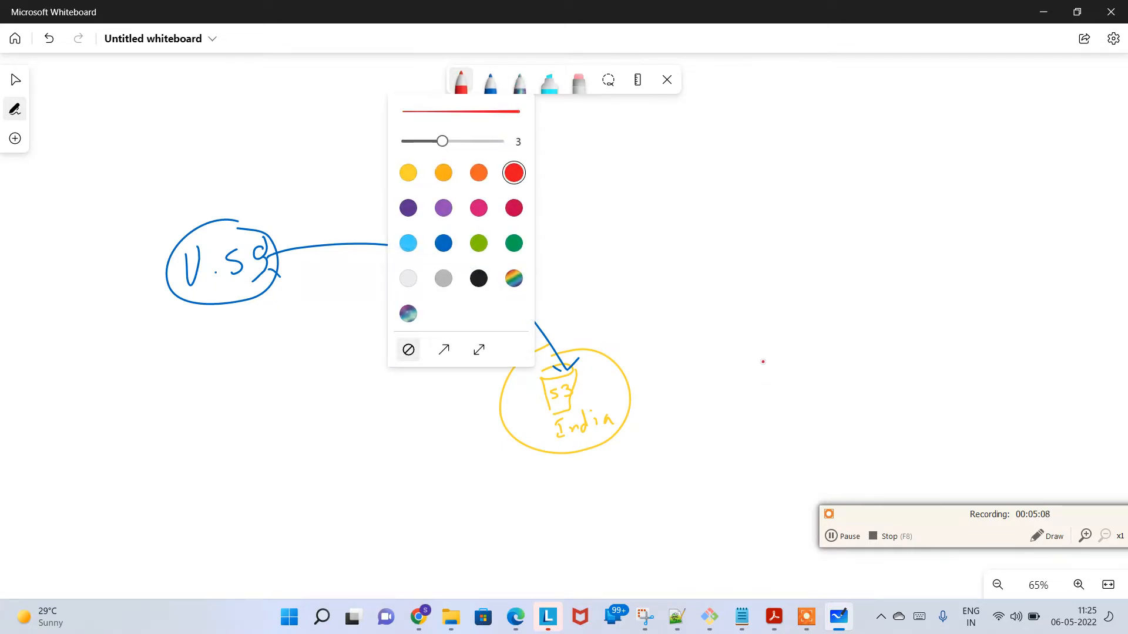
left_click_drag(937, 345, 918, 365)
left_click_drag(947, 348, 968, 373)
left_click(962, 335)
mouse_move(962, 324)
left_mouse_down()
mouse_move(893, 342)
mouse_move(1008, 395)
mouse_move(966, 336)
left_mouse_up()
mouse_move(918, 379)
left_mouse_down()
mouse_move(935, 377)
mouse_move(921, 408)
left_mouse_up()
left_click_drag(942, 397, 947, 406)
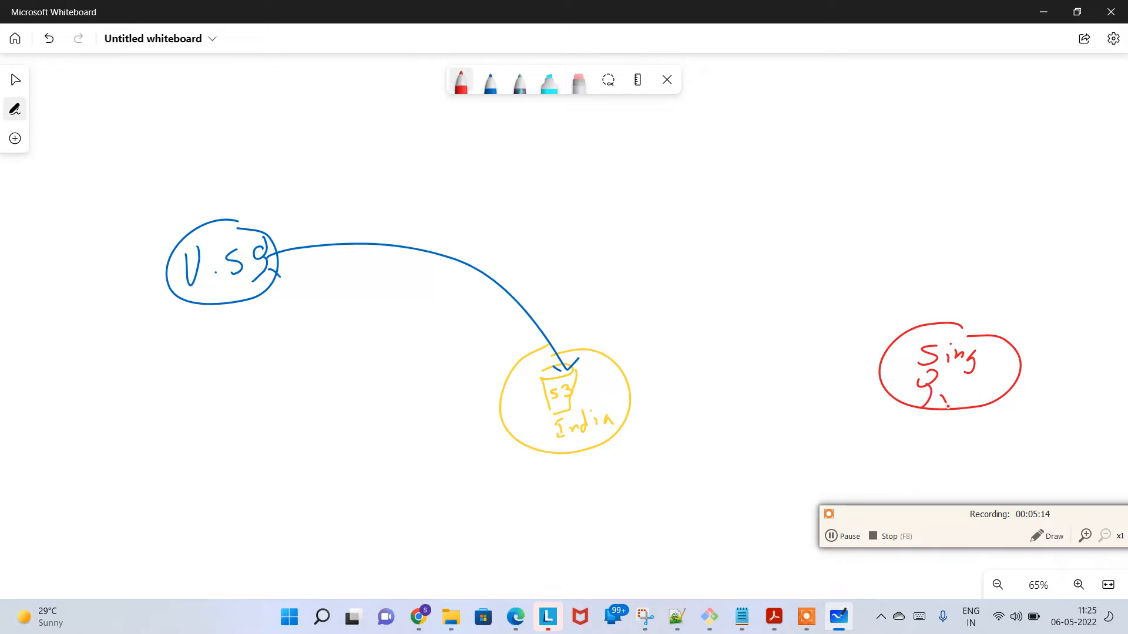
Step: Draw a red arrow from "Sing" to the S3 bucket and red distance lines below the U.S.A and "Sing" arrows
mouse_move(878, 383)
left_mouse_down()
mouse_move(711, 378)
mouse_move(583, 405)
mouse_move(608, 412)
left_mouse_up()
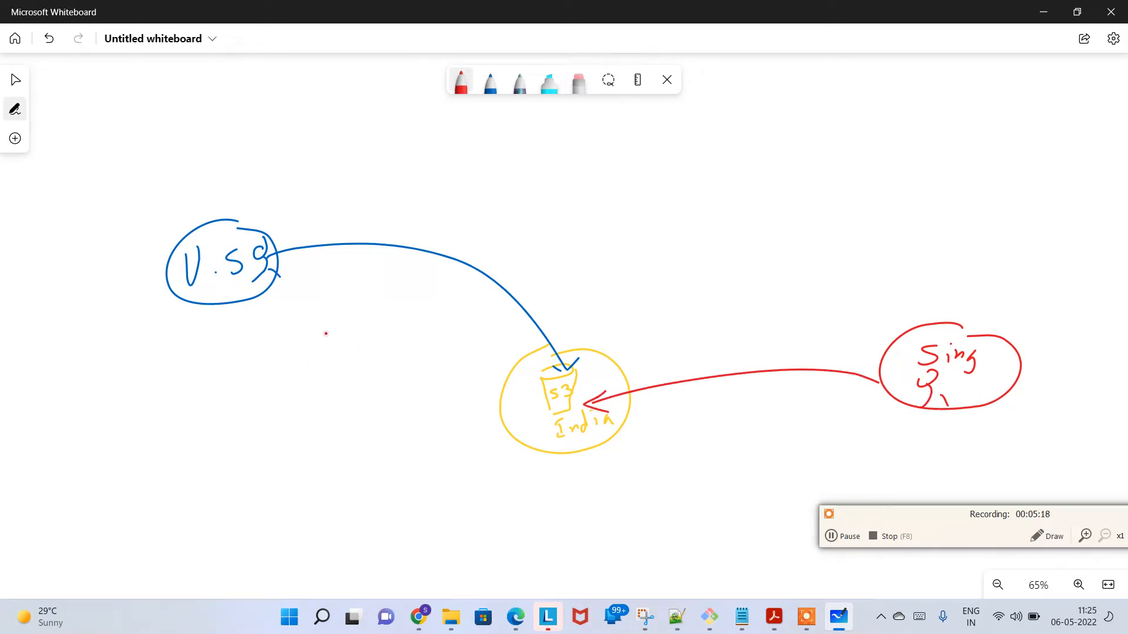
mouse_move(276, 312)
left_mouse_down()
mouse_move(422, 359)
mouse_move(511, 351)
mouse_move(517, 366)
left_mouse_up()
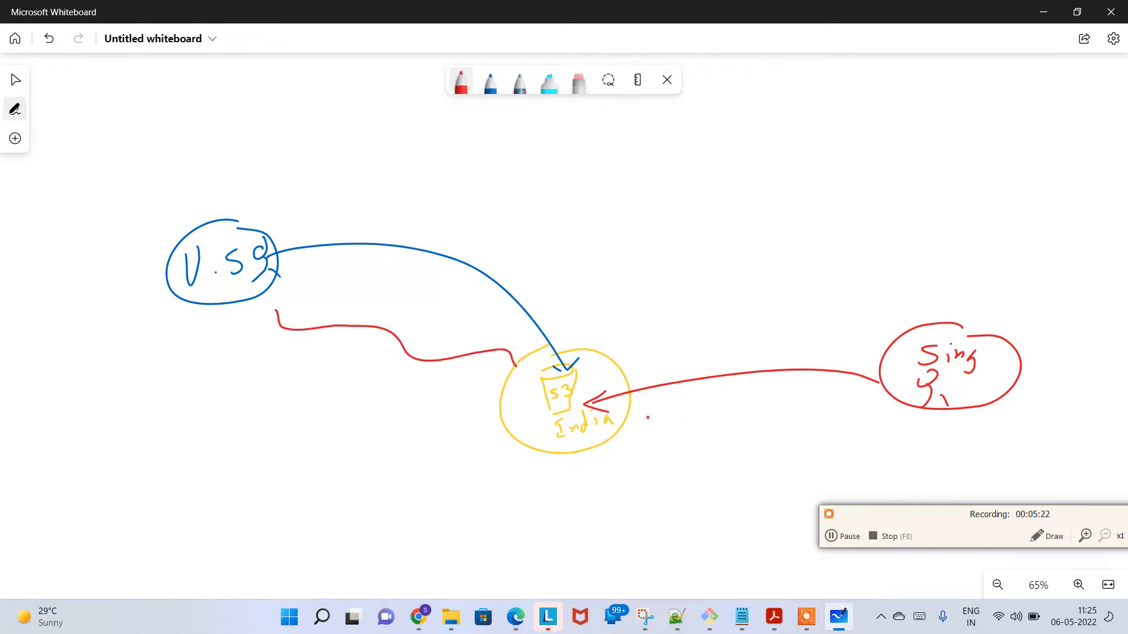
mouse_move(647, 416)
left_mouse_down()
mouse_move(787, 417)
mouse_move(885, 395)
left_mouse_up()
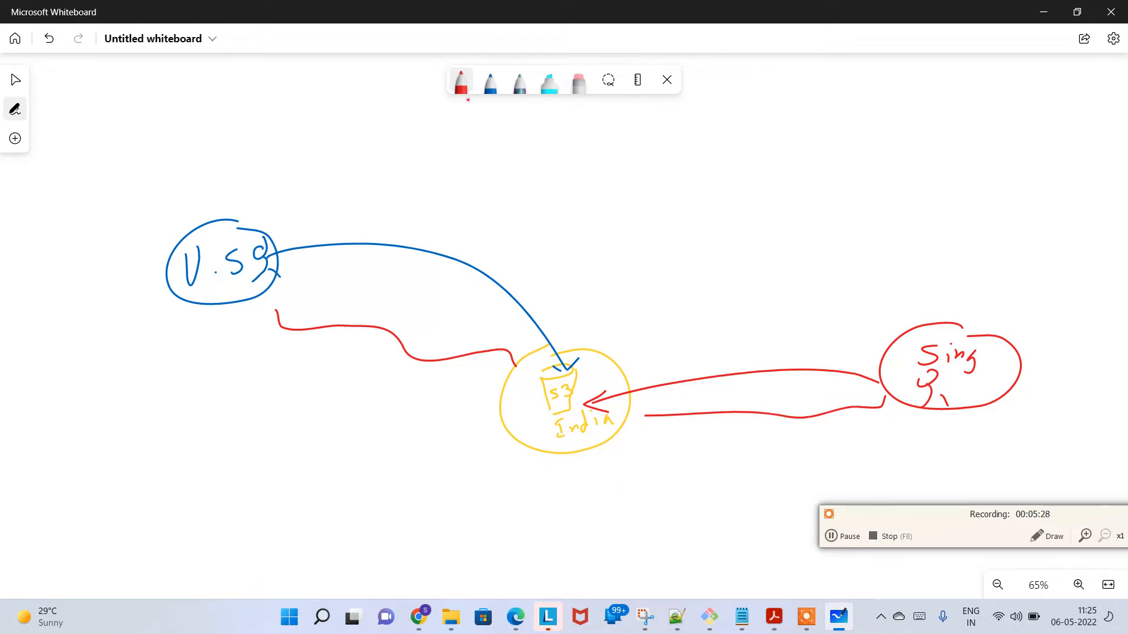
Step: Set the pen to pink and draw a circled "Srilanka" user below the India bucket, with an arrow to the bucket
left_click(461, 83)
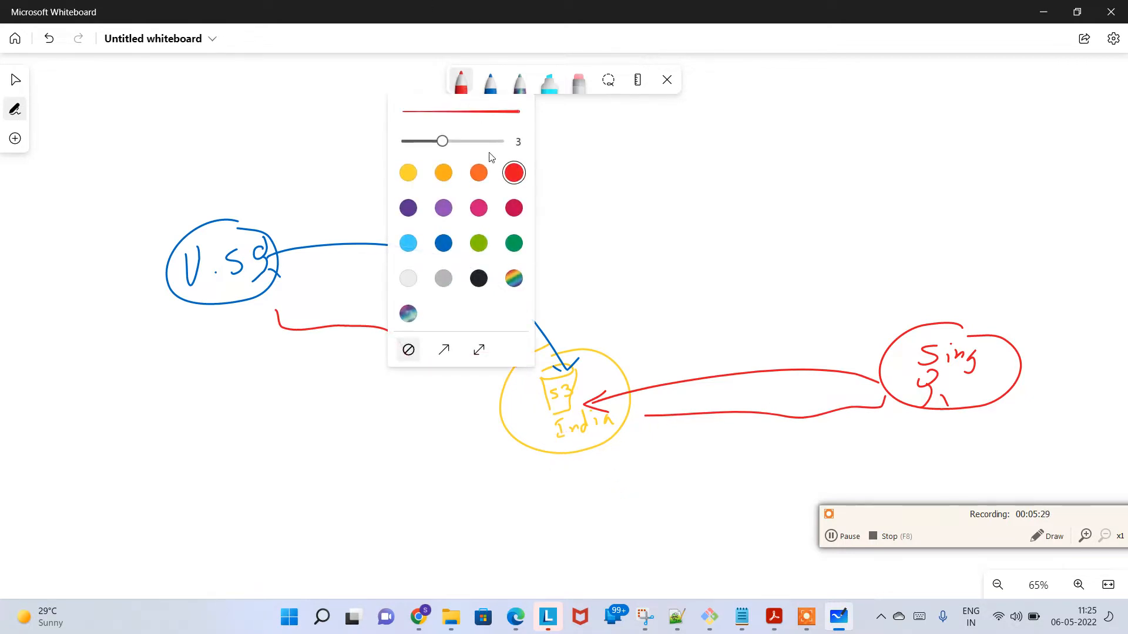
left_click(479, 209)
left_click(631, 525)
left_click_drag(636, 522, 661, 534)
left_click_drag(664, 528, 689, 531)
mouse_move(701, 516)
left_mouse_down()
mouse_move(740, 557)
mouse_move(716, 500)
mouse_move(714, 557)
mouse_move(639, 458)
mouse_move(573, 416)
mouse_move(585, 419)
left_mouse_up()
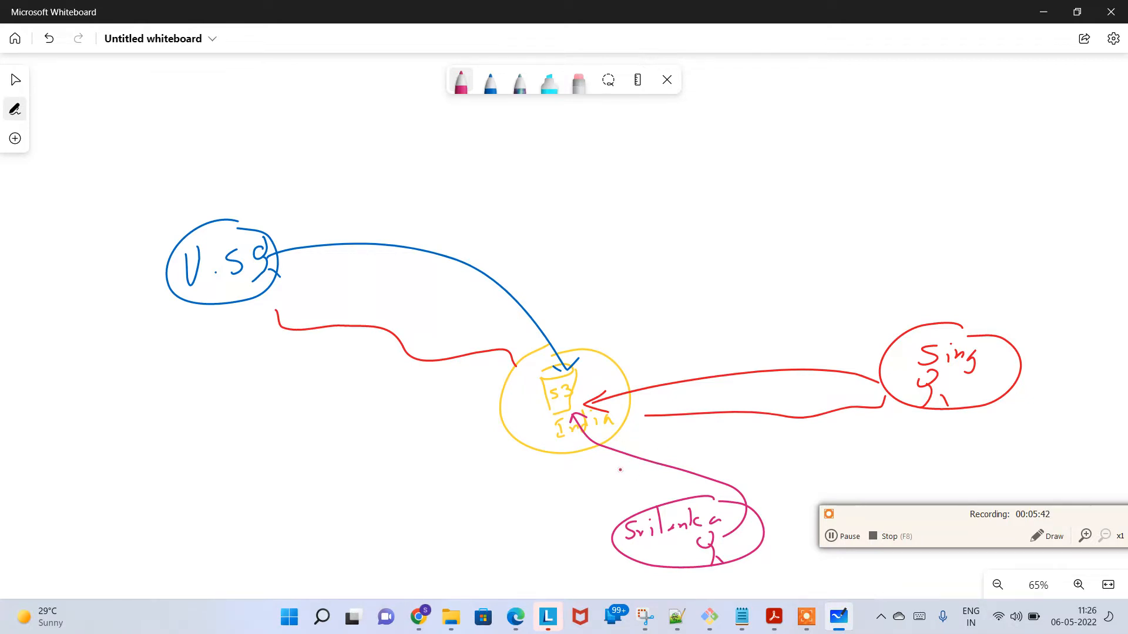
Step: Handwrite "High Latency" in pink below both the U.S.A distance line and the "Sing" distance line
left_click_drag(280, 361, 285, 391)
mouse_move(297, 351)
left_mouse_down()
mouse_move(300, 391)
mouse_move(284, 382)
left_mouse_up()
left_click_drag(306, 369, 317, 394)
left_click_drag(326, 351, 347, 379)
mouse_move(324, 407)
left_mouse_down()
mouse_move(343, 435)
mouse_move(367, 432)
left_mouse_up()
mouse_move(357, 392)
left_mouse_down()
mouse_move(423, 405)
mouse_move(452, 434)
left_mouse_up()
mouse_move(749, 430)
left_mouse_down()
mouse_move(749, 450)
mouse_move(782, 442)
left_mouse_up()
mouse_move(797, 435)
left_mouse_down()
mouse_move(791, 458)
mouse_move(813, 446)
left_mouse_up()
mouse_move(829, 416)
left_mouse_down()
mouse_move(830, 446)
mouse_move(871, 438)
left_mouse_up()
mouse_move(862, 420)
left_mouse_down()
mouse_move(866, 450)
mouse_move(911, 438)
left_mouse_up()
left_click(938, 442)
mouse_move(928, 436)
left_mouse_down()
mouse_move(923, 444)
mouse_move(943, 456)
left_mouse_up()
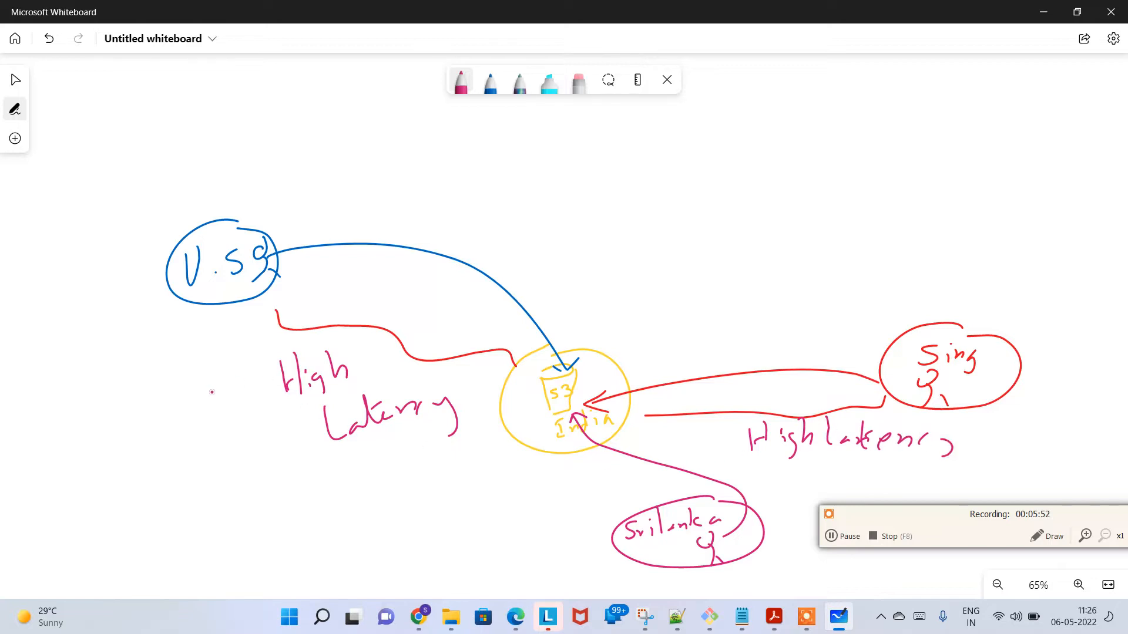
Step: Write "Very" in front of the "High Latency" note below the U.S.A line
mouse_move(172, 390)
left_mouse_down()
mouse_move(191, 420)
mouse_move(198, 370)
left_mouse_up()
left_click_drag(207, 400, 233, 396)
left_click_drag(237, 389, 260, 422)
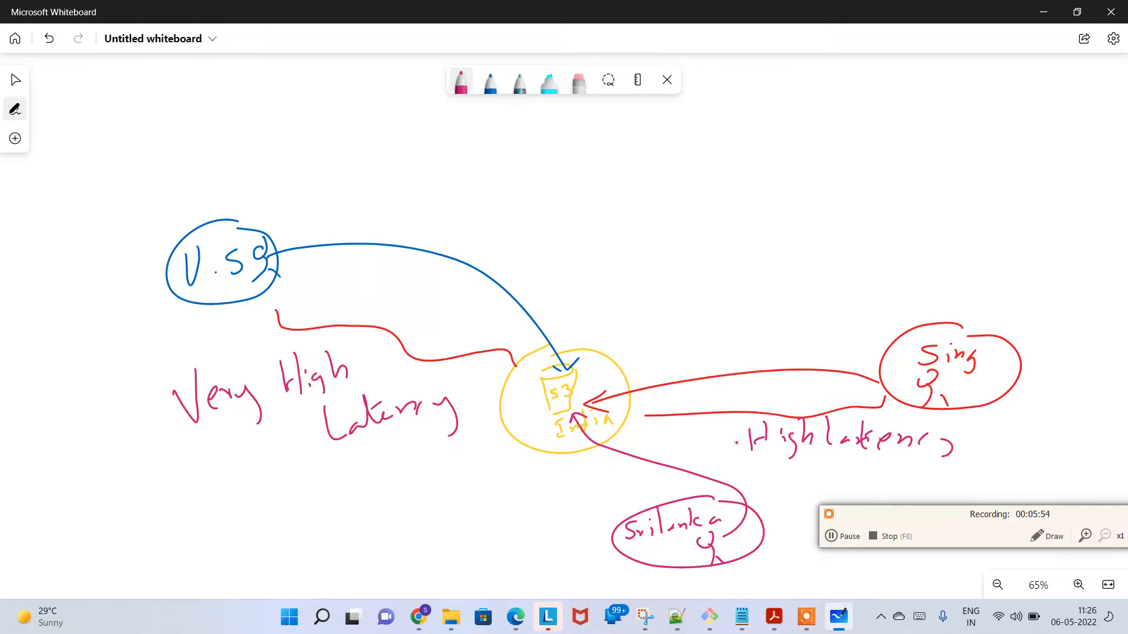
Step: Write "Low Latency" in pink beside the arrow from "Srilanka" to the S3 bucket
left_click_drag(589, 483, 600, 478)
mouse_move(611, 467)
left_mouse_down()
mouse_move(606, 479)
mouse_move(640, 458)
left_mouse_up()
mouse_move(614, 487)
left_mouse_down()
mouse_move(611, 504)
mouse_move(625, 499)
left_mouse_up()
left_click_drag(634, 490, 649, 497)
mouse_move(652, 494)
left_mouse_down()
mouse_move(665, 488)
mouse_move(661, 477)
left_mouse_up()
left_click_drag(665, 495, 676, 490)
left_click_drag(693, 485, 698, 508)
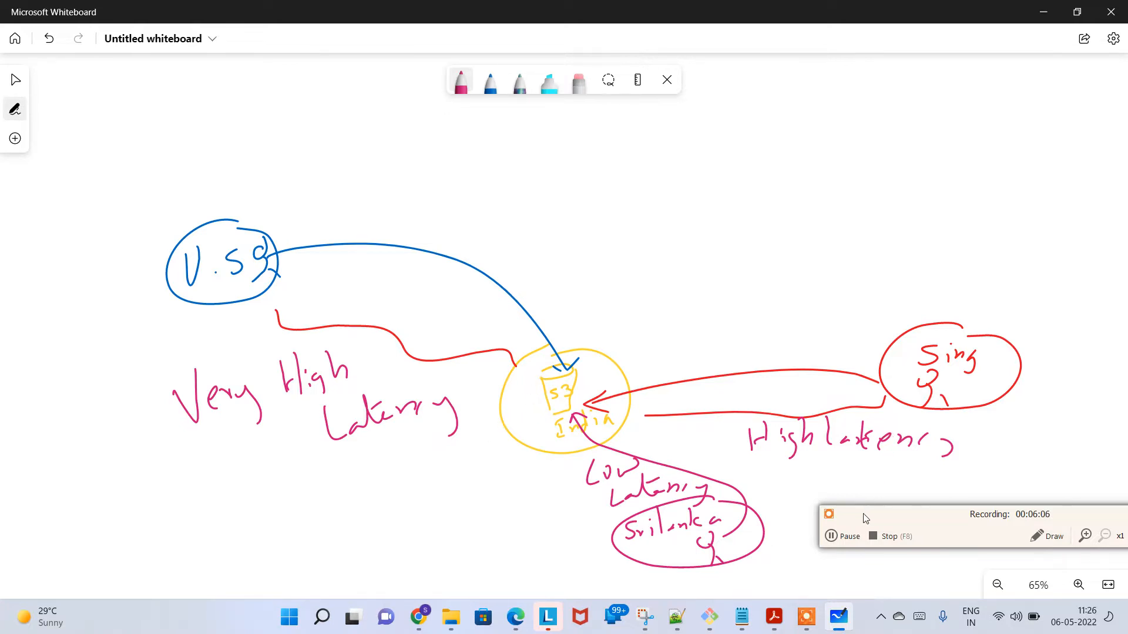
Step: Change the pen colour to light green and draw a circled "Ind" label in the empty area below the latency sketch
left_click(851, 540)
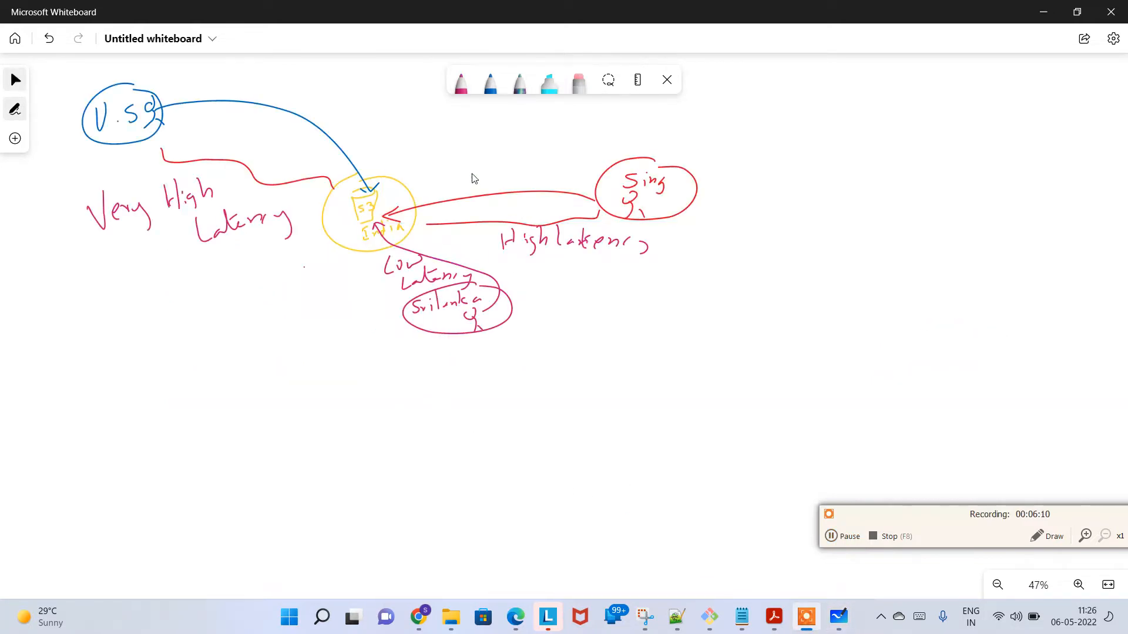
left_click(462, 88)
left_click(464, 91)
left_click(468, 94)
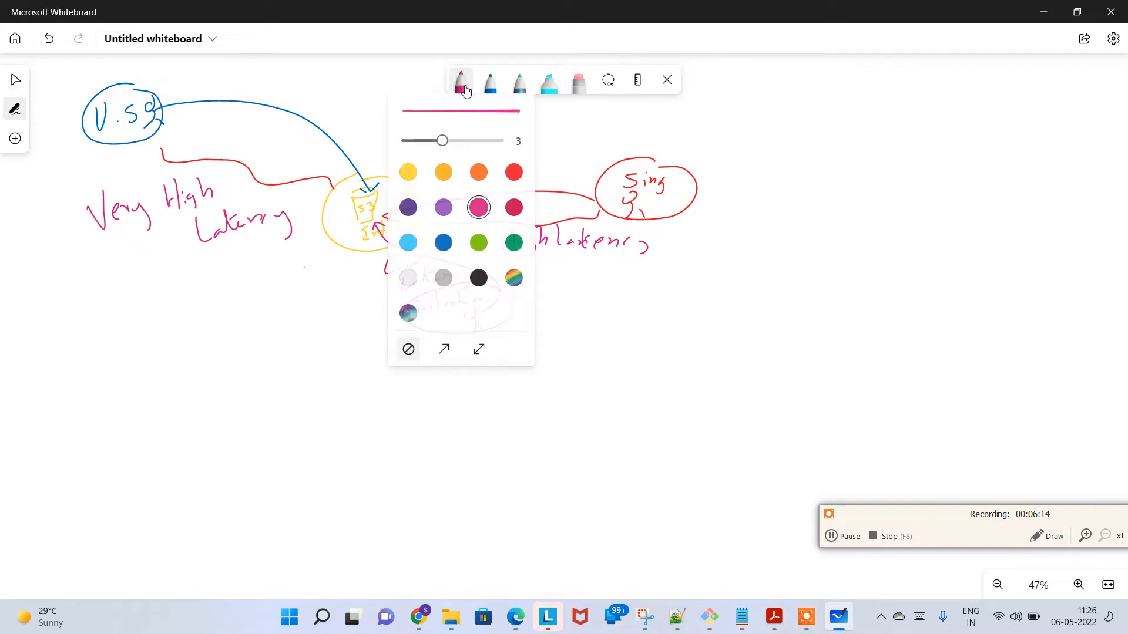
left_click(479, 242)
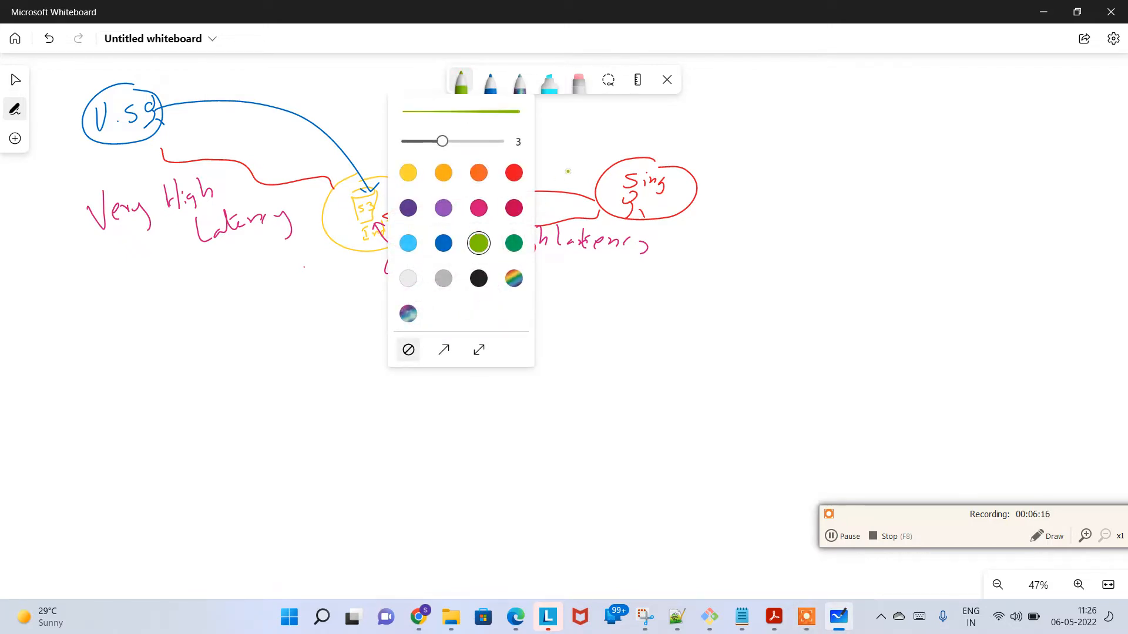
key("Escape")
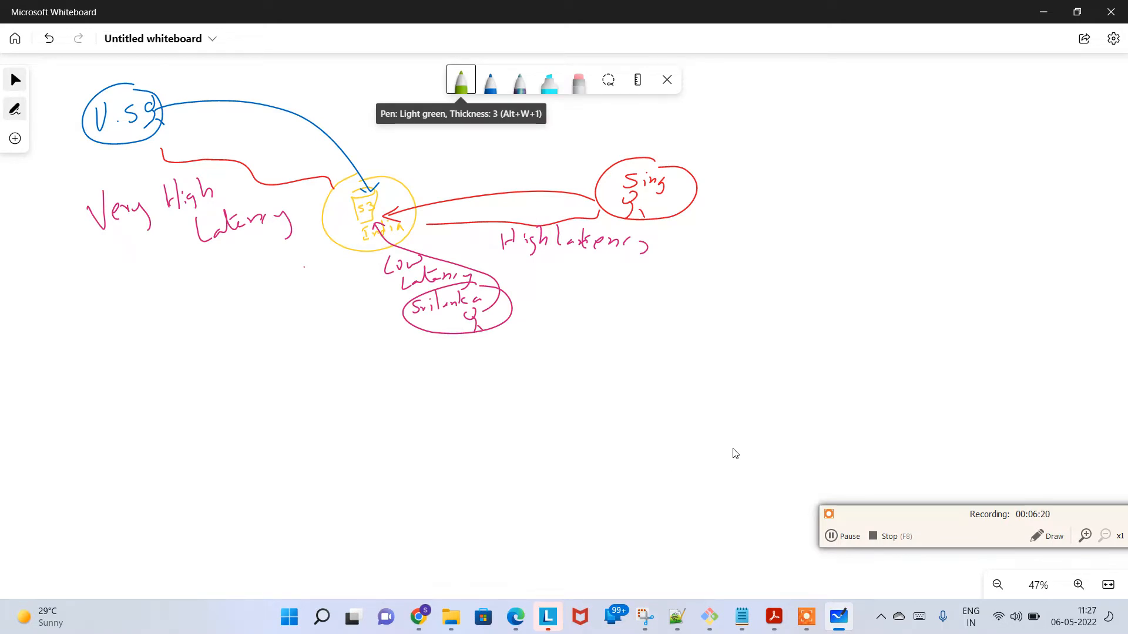
scroll(732, 451, "up", 1)
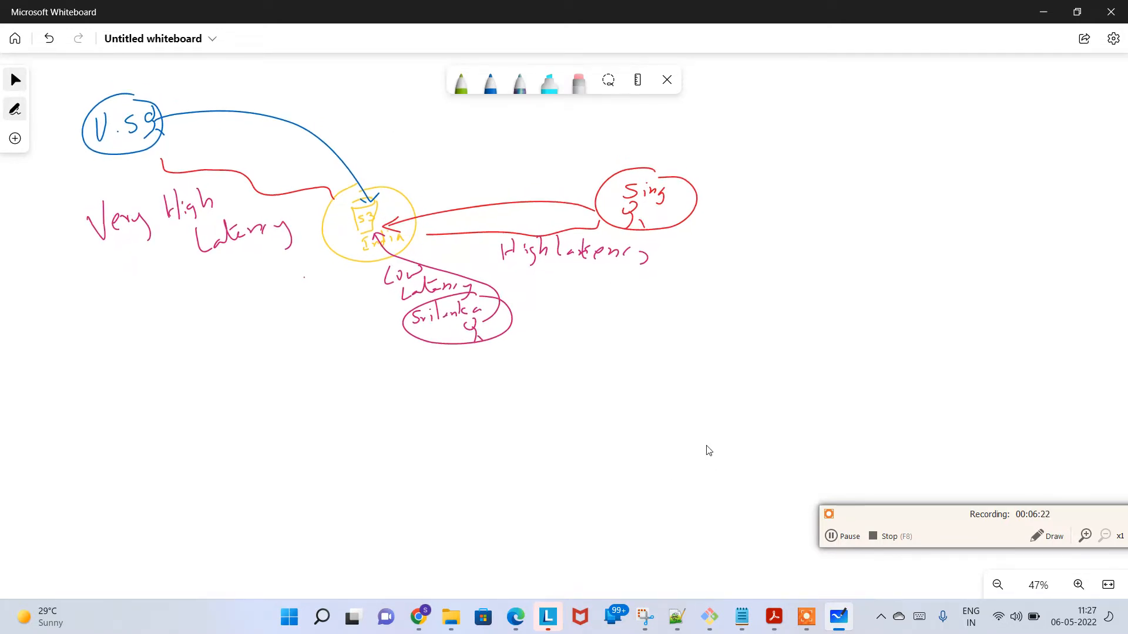
left_click(461, 82)
left_click_drag(722, 500, 731, 500)
mouse_move(745, 485)
left_mouse_down()
mouse_move(746, 498)
mouse_move(702, 519)
mouse_move(735, 460)
left_mouse_up()
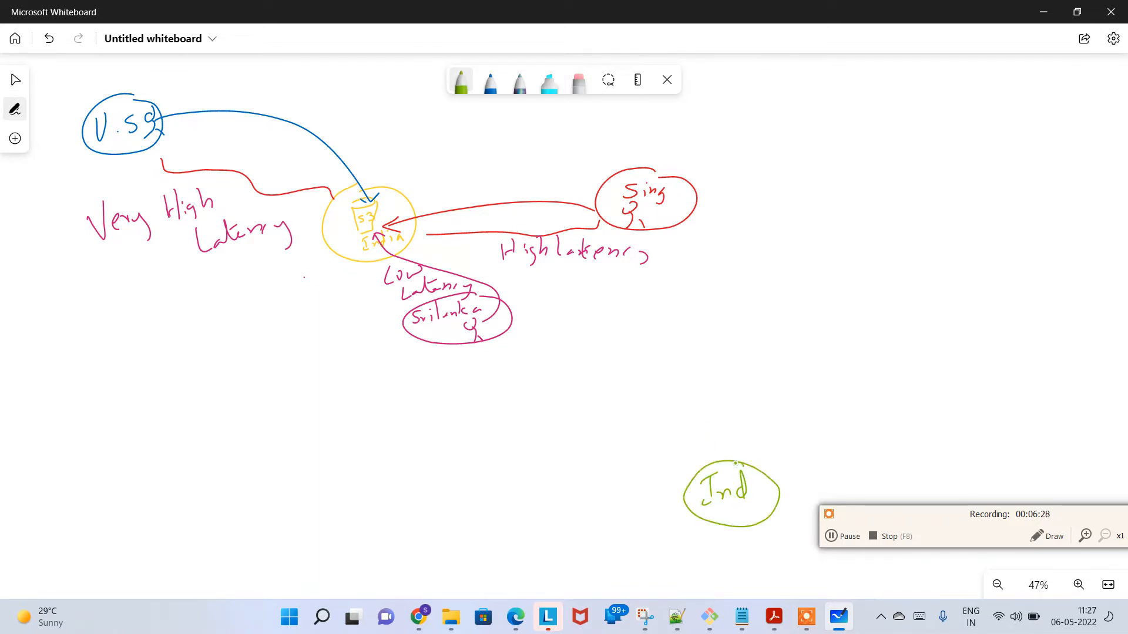
Step: Draw a circled "U.S" label to the left of "Ind" and a circled "Aust" label to its right in green
mouse_move(440, 494)
left_mouse_down()
mouse_move(451, 519)
mouse_move(458, 483)
mouse_move(475, 509)
left_mouse_up()
left_click(465, 502)
left_click_drag(467, 469, 458, 482)
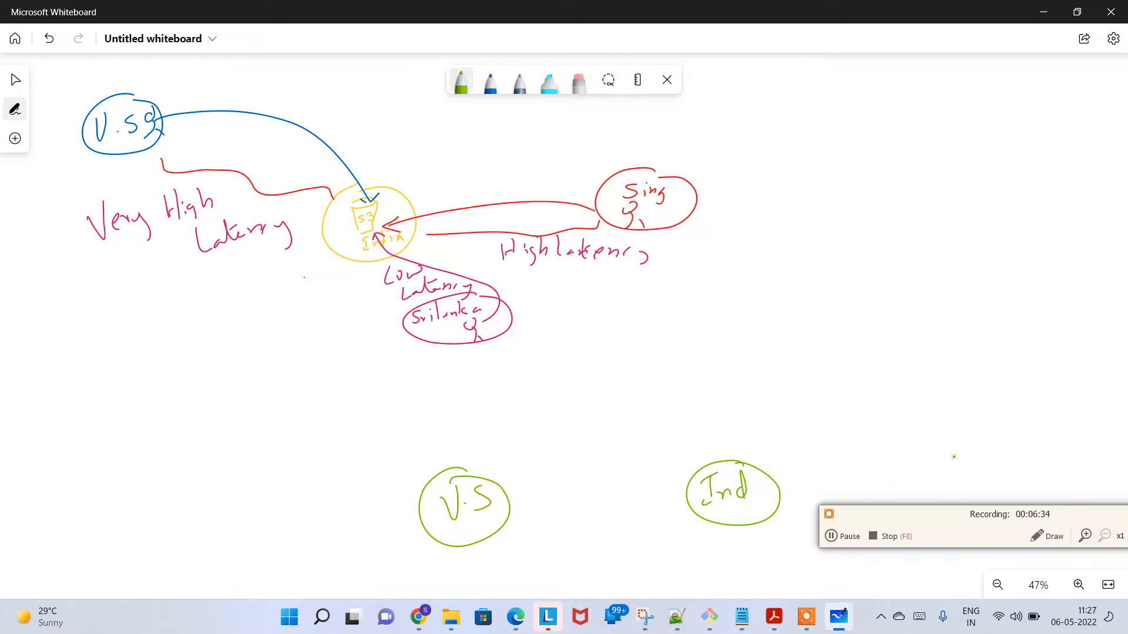
mouse_move(947, 484)
left_mouse_down()
mouse_move(955, 452)
mouse_move(965, 482)
left_mouse_up()
mouse_move(947, 472)
left_mouse_down()
mouse_move(994, 464)
mouse_move(993, 484)
left_mouse_up()
left_click_drag(987, 467, 1009, 461)
mouse_move(945, 434)
left_mouse_down()
mouse_move(1017, 436)
mouse_move(1031, 464)
mouse_move(1018, 440)
left_mouse_up()
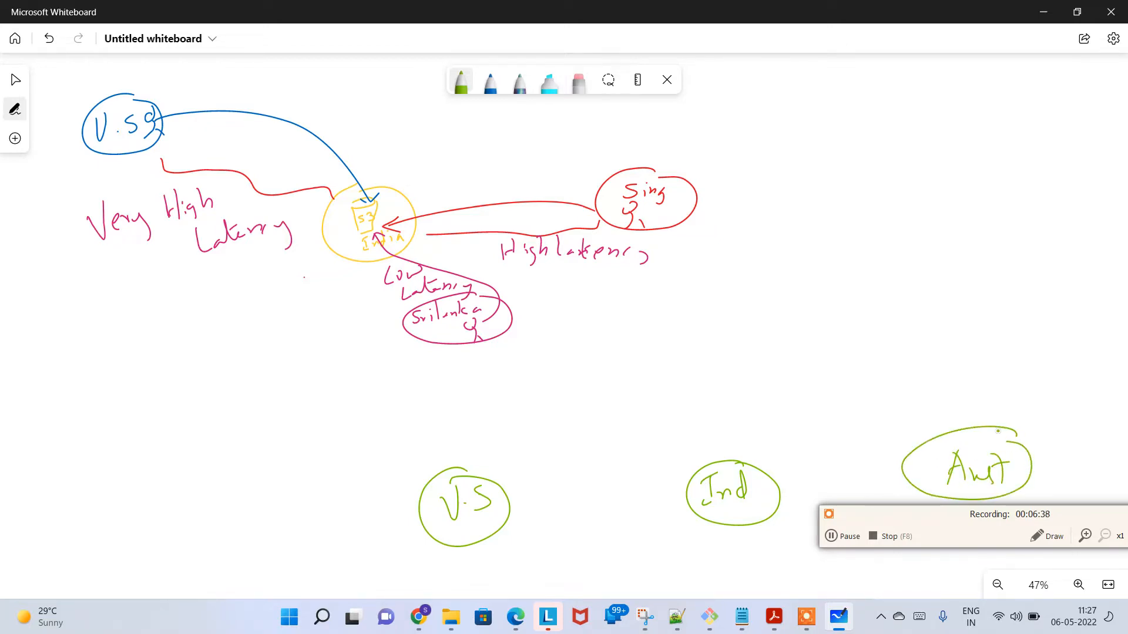
Step: Change the pen to orange, sketch a small bucket beside "Ind", and draw larger circles around the "Ind" and "Aust" labels
left_click_drag(971, 514, 1013, 560)
scroll(814, 456, "down", 2, "ctrl")
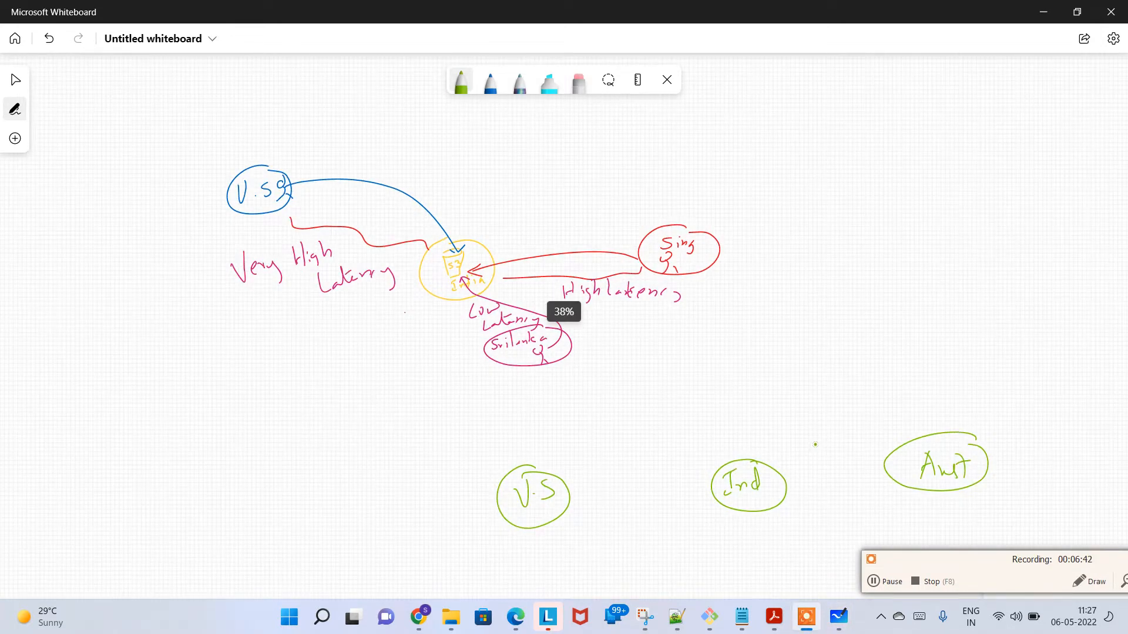
left_click(793, 363)
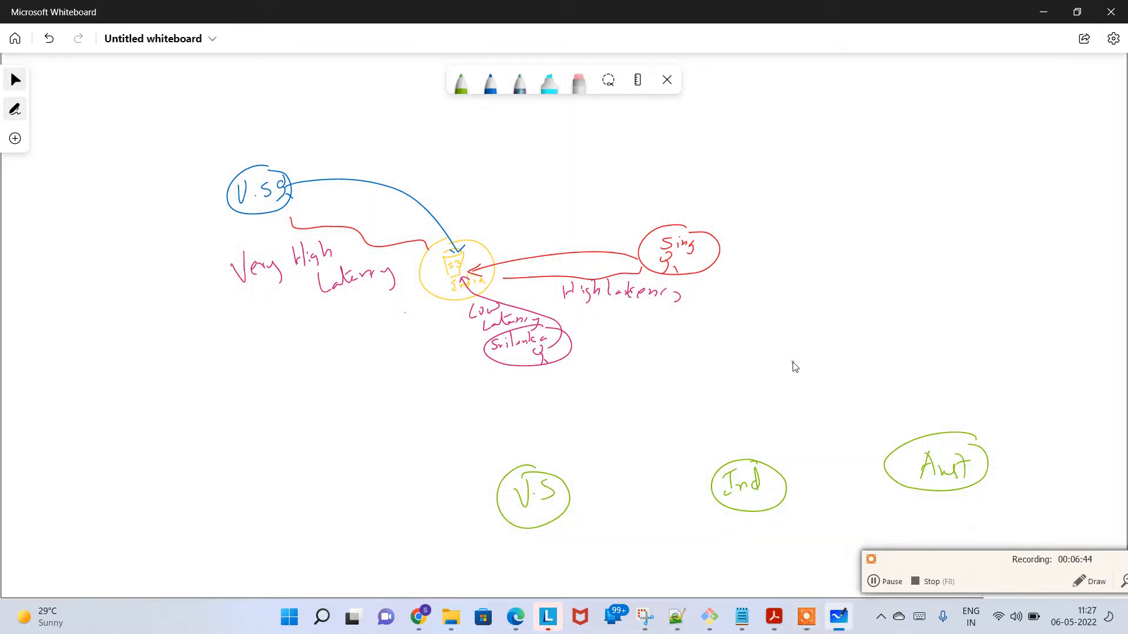
left_click_drag(811, 413, 626, 272)
left_click_drag(626, 367, 599, 418)
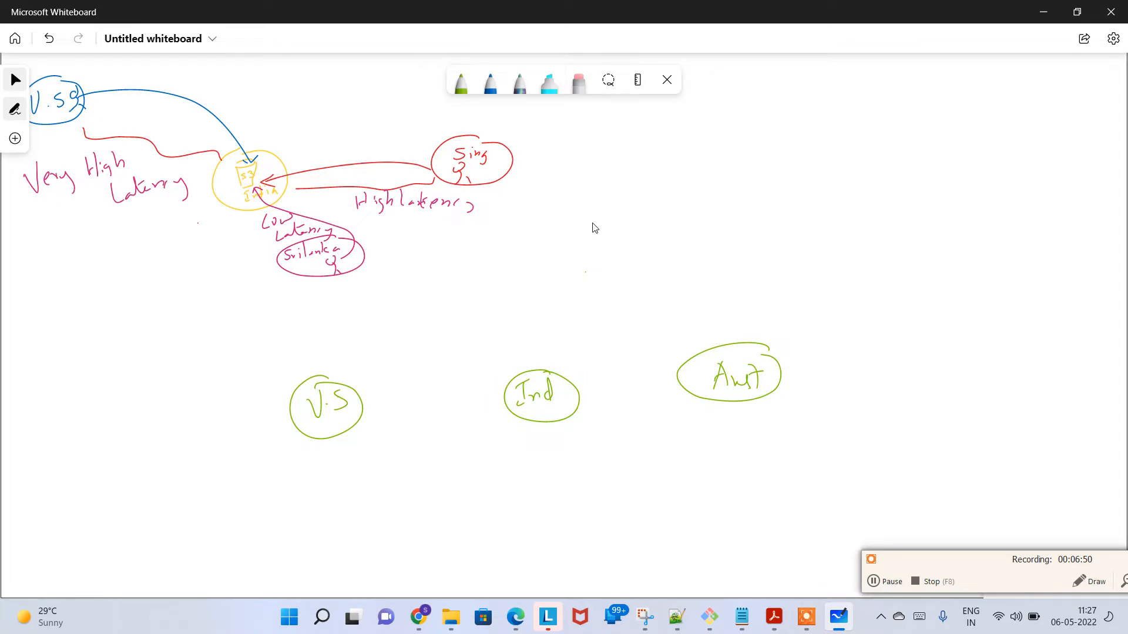
left_click(461, 82)
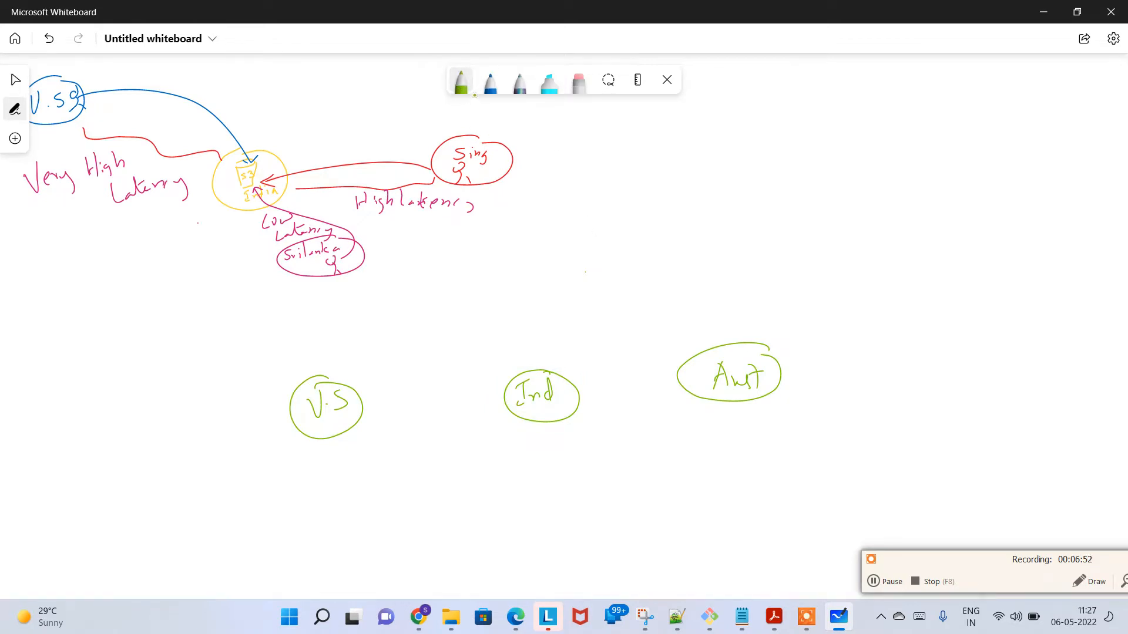
left_click(461, 82)
left_click(479, 172)
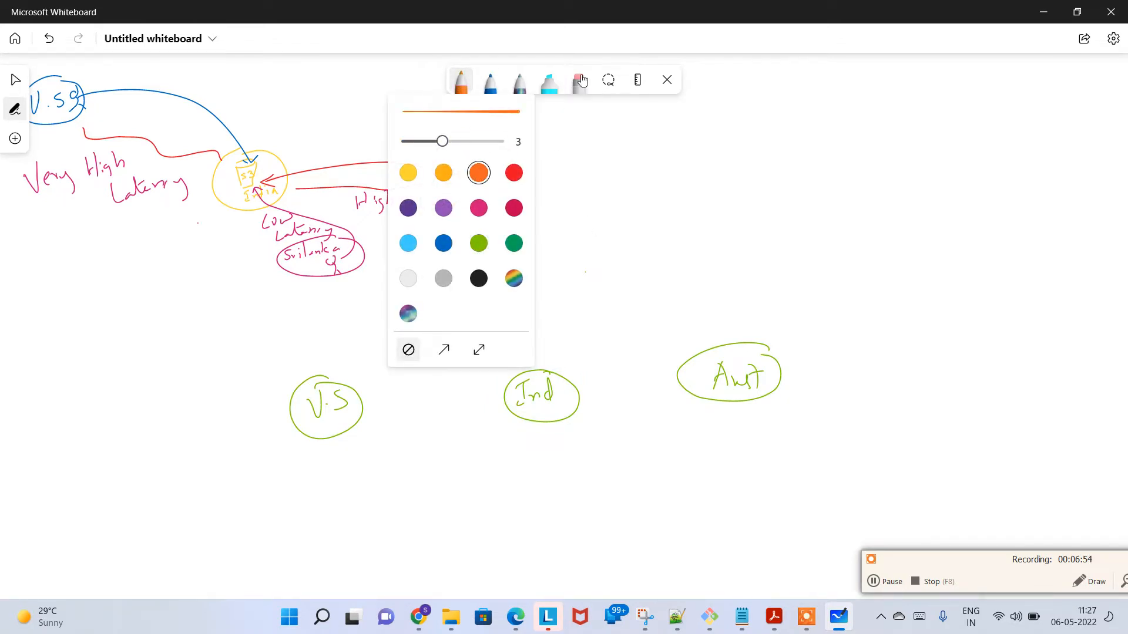
left_click(551, 407)
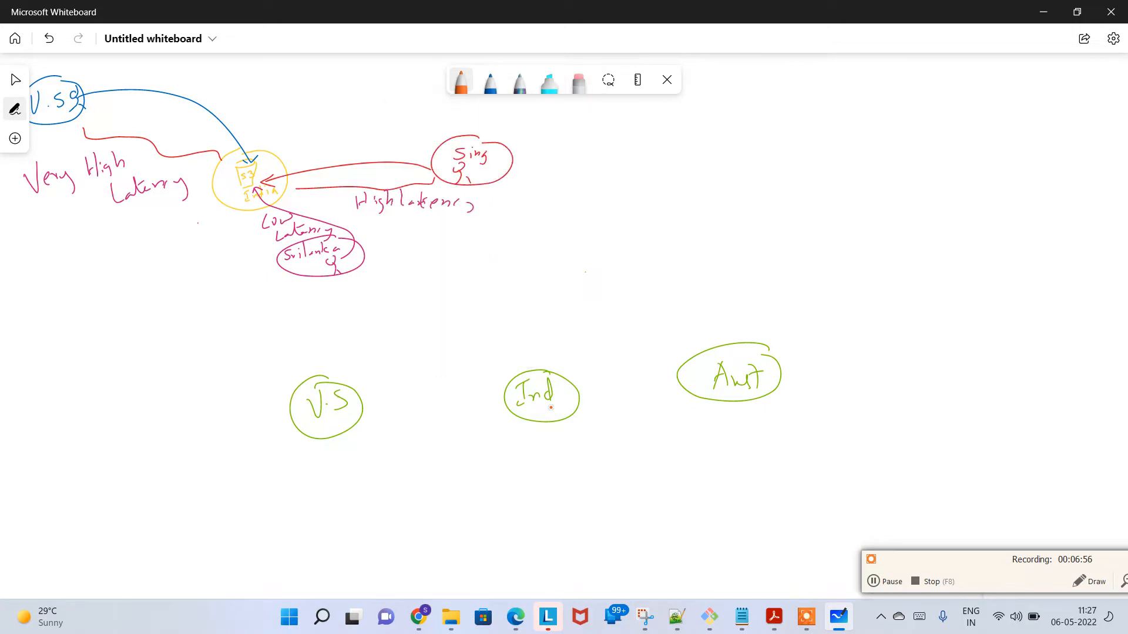
mouse_move(553, 413)
left_mouse_down()
mouse_move(542, 413)
mouse_move(552, 432)
left_mouse_up()
mouse_move(552, 339)
left_mouse_down()
mouse_move(594, 422)
mouse_move(498, 450)
mouse_move(505, 355)
mouse_move(555, 345)
left_mouse_up()
mouse_move(715, 323)
left_mouse_down()
mouse_move(781, 325)
mouse_move(750, 432)
mouse_move(687, 363)
mouse_move(738, 321)
left_mouse_up()
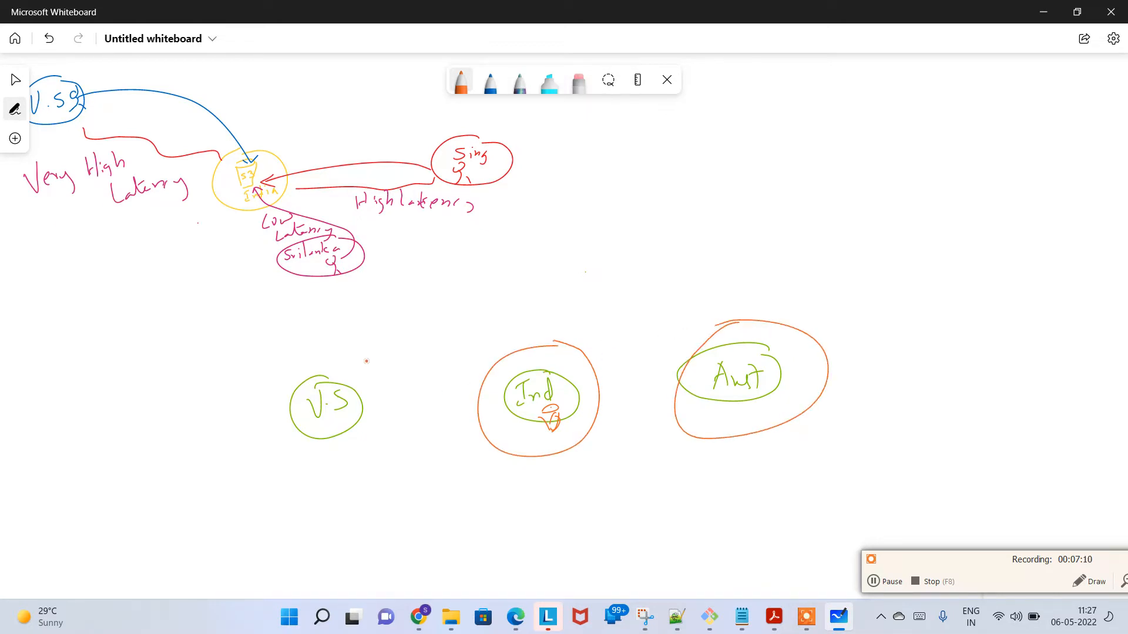
Step: Draw an orange circle with a user figure around the "U.S" label, and an orange curve around the first latency sketch
mouse_move(320, 358)
left_mouse_down()
mouse_move(361, 358)
mouse_move(366, 451)
mouse_move(267, 421)
mouse_move(321, 360)
mouse_move(340, 356)
left_mouse_up()
left_click_drag(305, 447, 300, 475)
left_click_drag(310, 462, 315, 465)
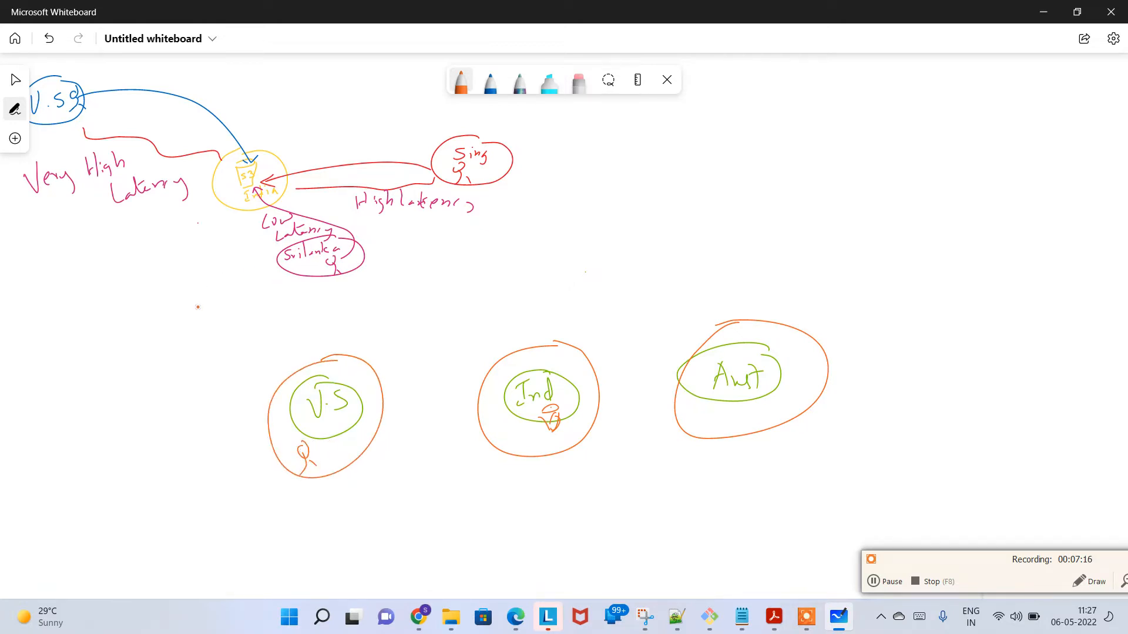
mouse_move(192, 313)
left_mouse_down()
mouse_move(349, 303)
mouse_move(517, 140)
mouse_move(337, 105)
mouse_move(128, 89)
left_mouse_up()
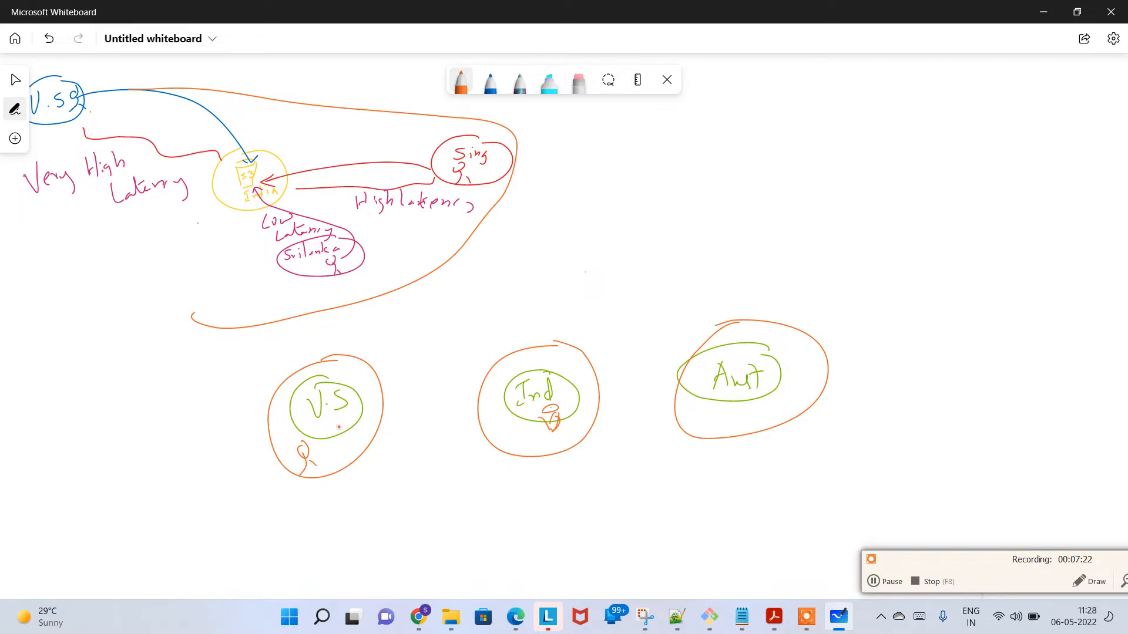
Step: Handwrite "EDGE Location" in orange in the free area above the "Aust" circle
mouse_move(722, 151)
left_mouse_down()
mouse_move(724, 171)
mouse_move(739, 142)
mouse_move(739, 165)
left_mouse_up()
left_click(728, 160)
left_click_drag(743, 154, 801, 156)
left_click(829, 157)
mouse_move(827, 131)
left_mouse_down()
mouse_move(828, 150)
mouse_move(844, 157)
left_mouse_up()
left_click_drag(853, 141, 869, 154)
mouse_move(886, 141)
left_mouse_down()
mouse_move(889, 150)
mouse_move(958, 147)
left_mouse_up()
left_click(929, 141)
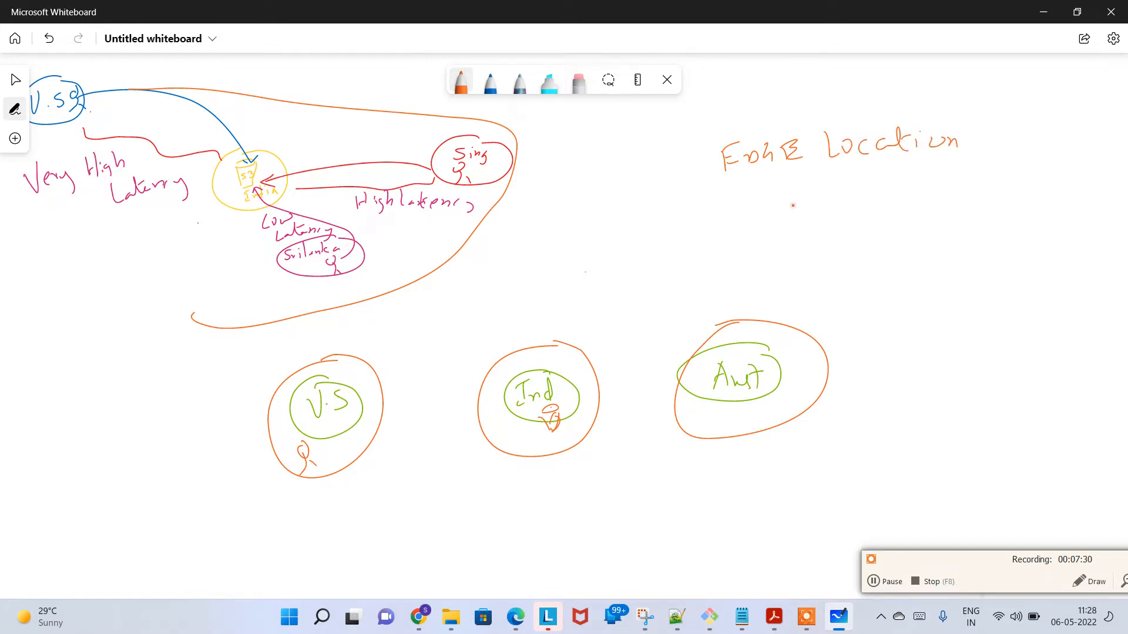
Step: Write "Regions" and "Availability zones" on two lines below "EDGE Location"
left_click_drag(800, 200, 835, 237)
mouse_move(846, 212)
left_mouse_down()
mouse_move(847, 221)
mouse_move(904, 203)
mouse_move(918, 220)
left_mouse_up()
left_click_drag(802, 279, 819, 265)
left_click_drag(822, 260, 867, 270)
left_click(865, 238)
mouse_move(873, 235)
left_mouse_down()
mouse_move(875, 269)
mouse_move(886, 269)
left_mouse_up()
mouse_move(891, 242)
left_mouse_down()
mouse_move(890, 265)
mouse_move(904, 263)
left_mouse_up()
left_click(912, 244)
left_click_drag(912, 254, 927, 260)
left_click_drag(935, 249, 955, 262)
left_click(946, 234)
left_click_drag(958, 253, 964, 276)
left_click_drag(987, 252, 1067, 251)
Step: Circle "EDGE Location" and number the three handwritten terms 1, 2 and 3
mouse_move(728, 182)
left_mouse_down()
mouse_move(905, 180)
mouse_move(866, 79)
mouse_move(718, 174)
mouse_move(725, 182)
mouse_move(675, 186)
mouse_move(722, 238)
left_mouse_up()
left_click(688, 184)
left_click_drag(741, 231, 730, 284)
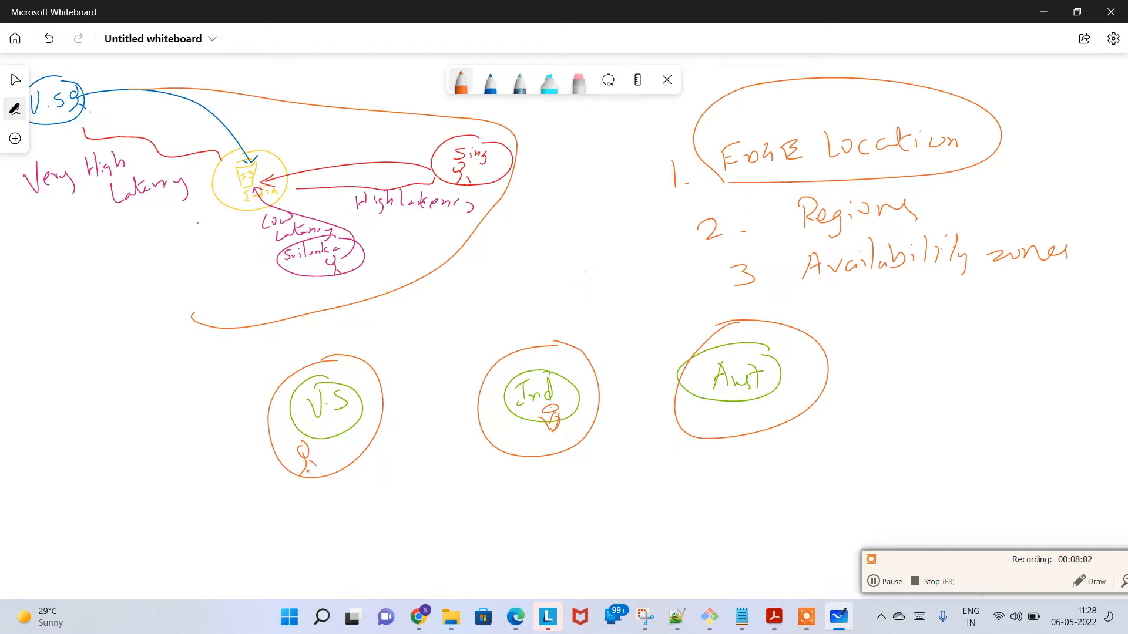
Step: Label the user in the U.S circle "N.York" with a pointer line and add a boxed "Edge" beside the user
mouse_move(306, 478)
left_mouse_down()
mouse_move(288, 519)
mouse_move(354, 515)
left_mouse_up()
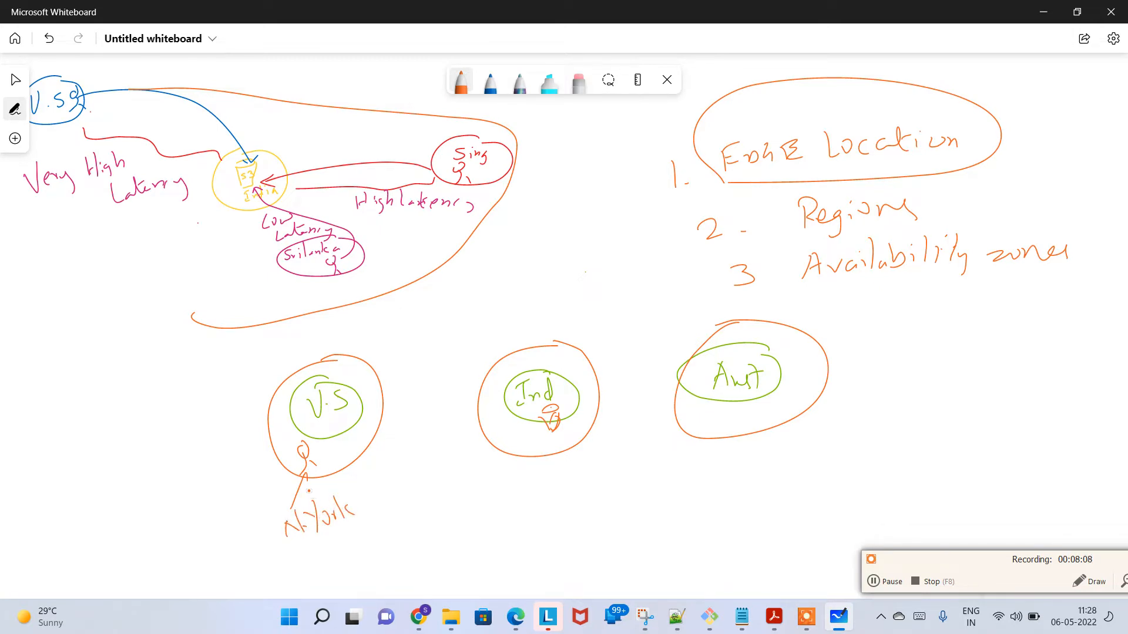
left_click(314, 451)
left_click(317, 450)
mouse_move(332, 448)
left_mouse_down()
mouse_move(337, 461)
mouse_move(365, 428)
mouse_move(339, 462)
mouse_move(368, 451)
left_mouse_up()
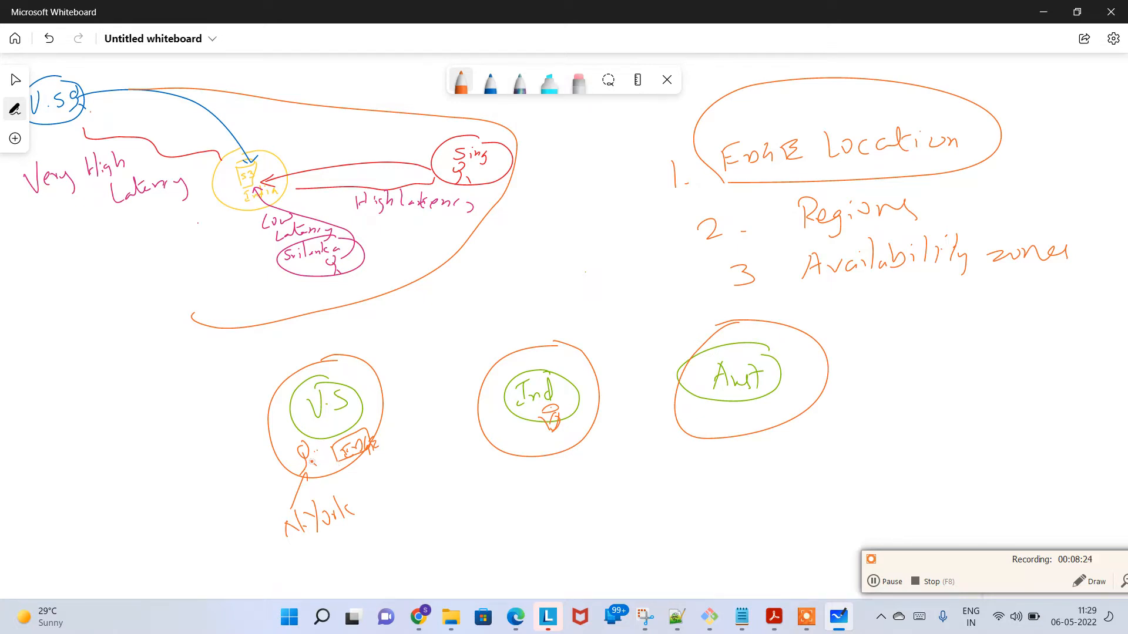
Step: Draw an arrow from the New York user to the "Edge" box and two connecting lines between the box and the "Ind" bucket
mouse_move(310, 464)
left_mouse_down()
mouse_move(336, 451)
mouse_move(332, 460)
left_mouse_up()
mouse_move(371, 441)
left_mouse_down()
mouse_move(488, 416)
mouse_move(549, 418)
left_mouse_up()
left_click_drag(373, 449, 551, 417)
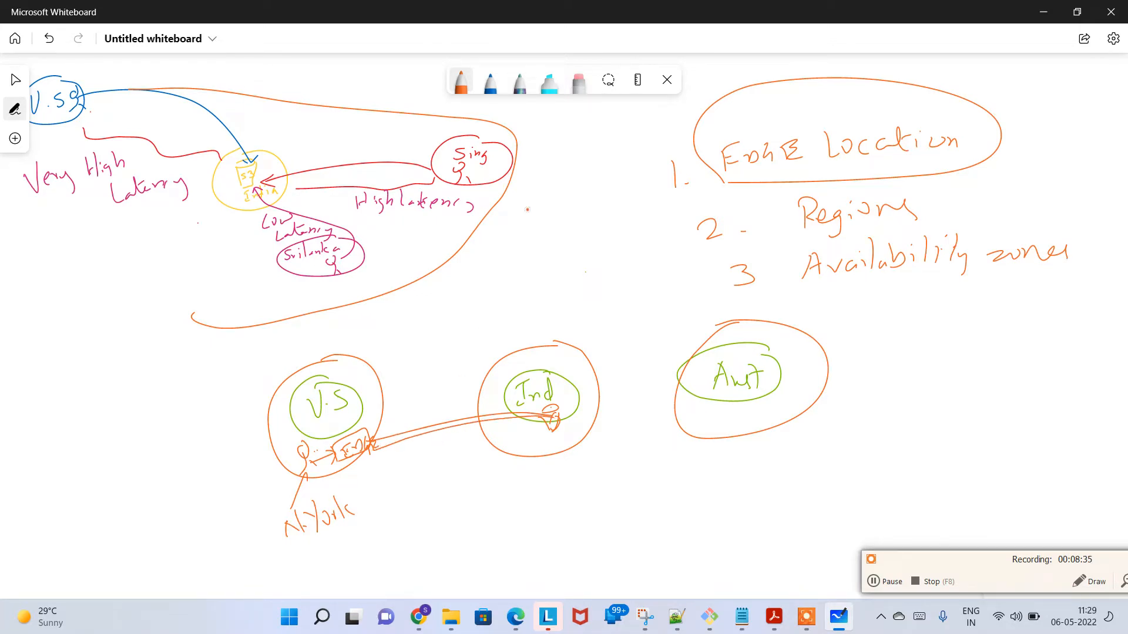
Step: Set the pen to blue, circle the lines between the "Edge" box and the "Ind" bucket, and label them "private fibernet High speed"
left_click(465, 77)
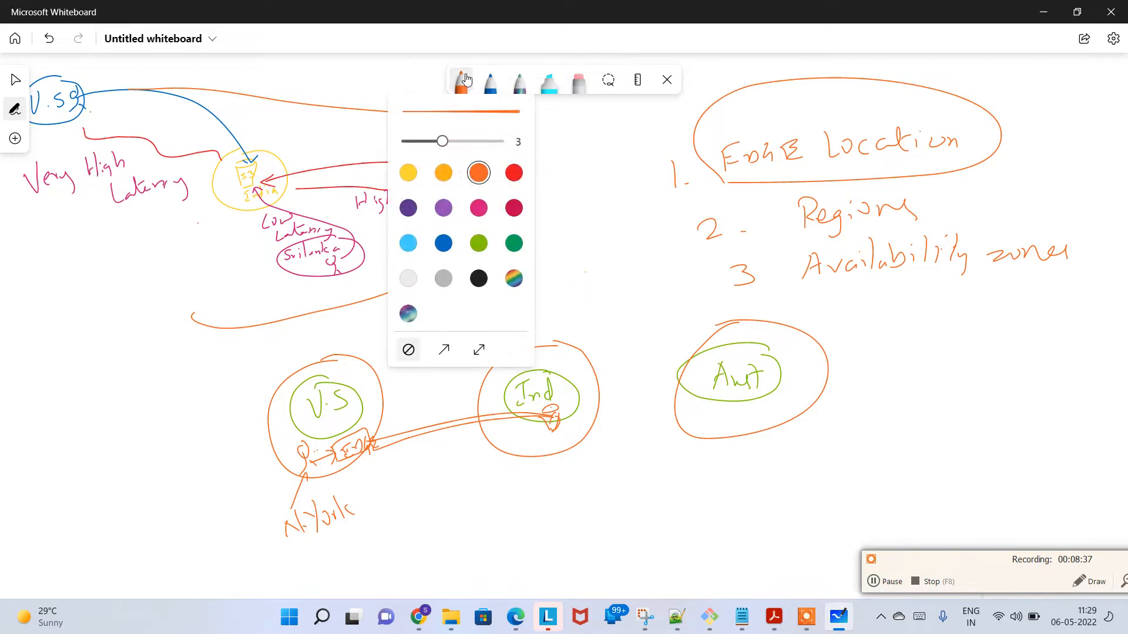
left_click(443, 243)
mouse_move(385, 457)
left_mouse_down()
mouse_move(540, 420)
mouse_move(475, 405)
mouse_move(376, 446)
mouse_move(444, 499)
left_mouse_up()
mouse_move(436, 440)
left_mouse_down()
mouse_move(464, 486)
mouse_move(490, 494)
mouse_move(548, 479)
mouse_move(509, 504)
mouse_move(517, 523)
mouse_move(614, 505)
mouse_move(617, 493)
left_mouse_up()
mouse_move(520, 543)
left_mouse_down()
mouse_move(538, 561)
mouse_move(560, 567)
mouse_move(578, 549)
mouse_move(617, 568)
mouse_move(658, 537)
mouse_move(692, 539)
left_mouse_up()
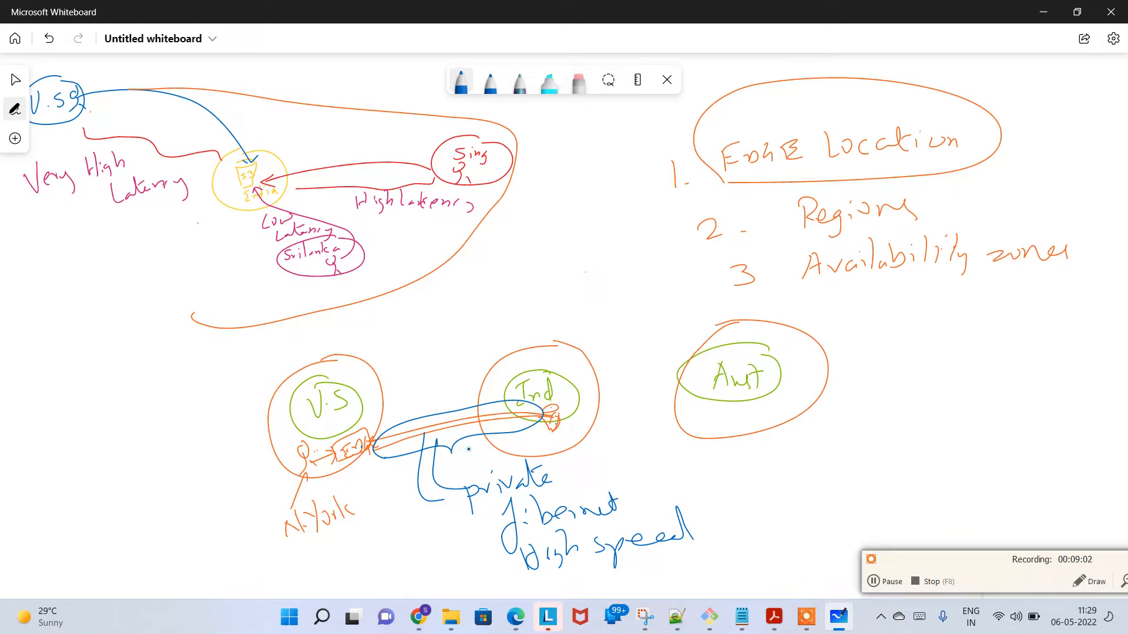
Step: Draw a large curve around the upper latency sketch and a wide ellipse enclosing the U.S, Ind and Aust circles
mouse_move(179, 378)
left_mouse_down()
mouse_move(317, 347)
mouse_move(329, 142)
mouse_move(89, 174)
left_mouse_up()
mouse_move(451, 330)
left_mouse_down()
mouse_move(237, 423)
mouse_move(430, 543)
mouse_move(774, 531)
mouse_move(861, 373)
mouse_move(473, 290)
mouse_move(423, 297)
left_mouse_up()
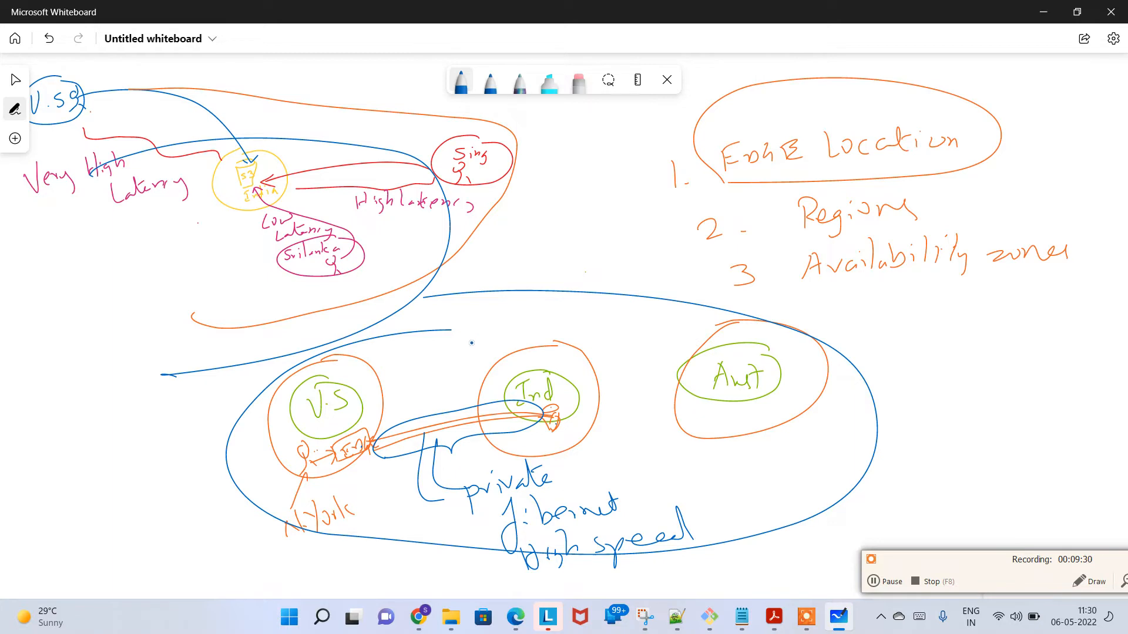
Step: Write "2. Origin" in blue in the empty area beside the existing sketches
scroll(476, 340, "down", 2)
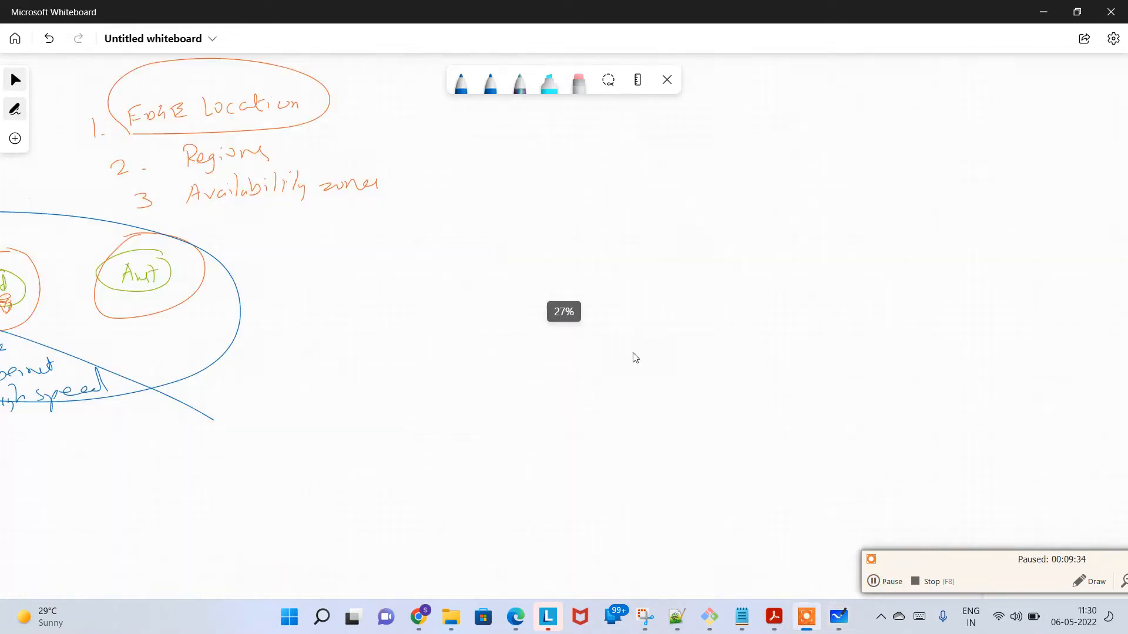
left_click_drag(542, 215, 545, 209)
left_click(462, 81)
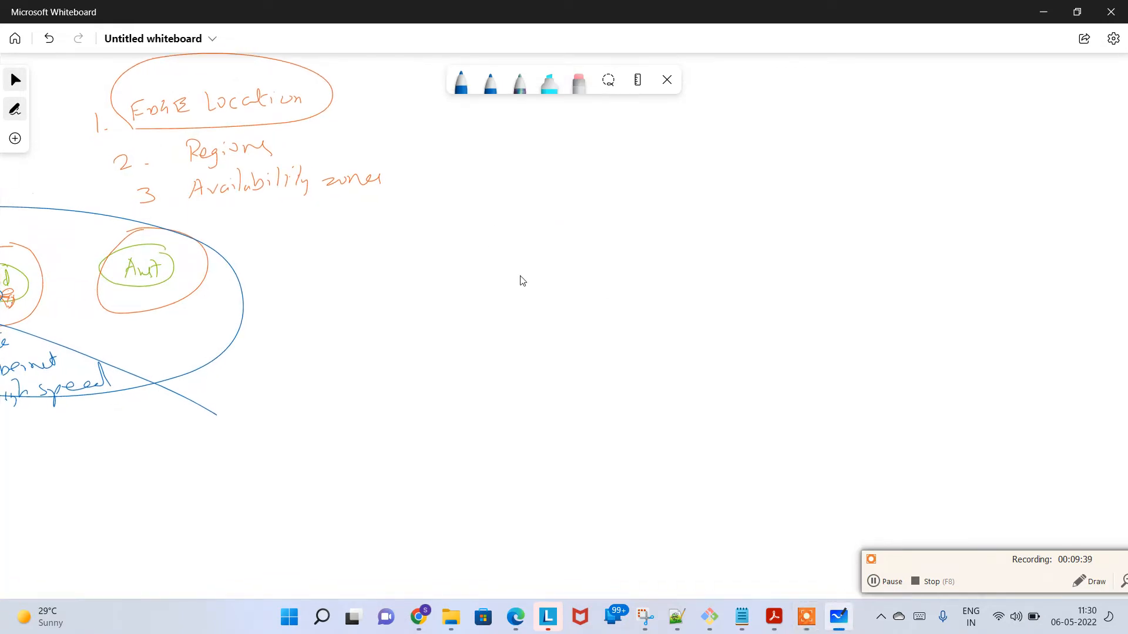
left_click_drag(528, 289, 541, 289)
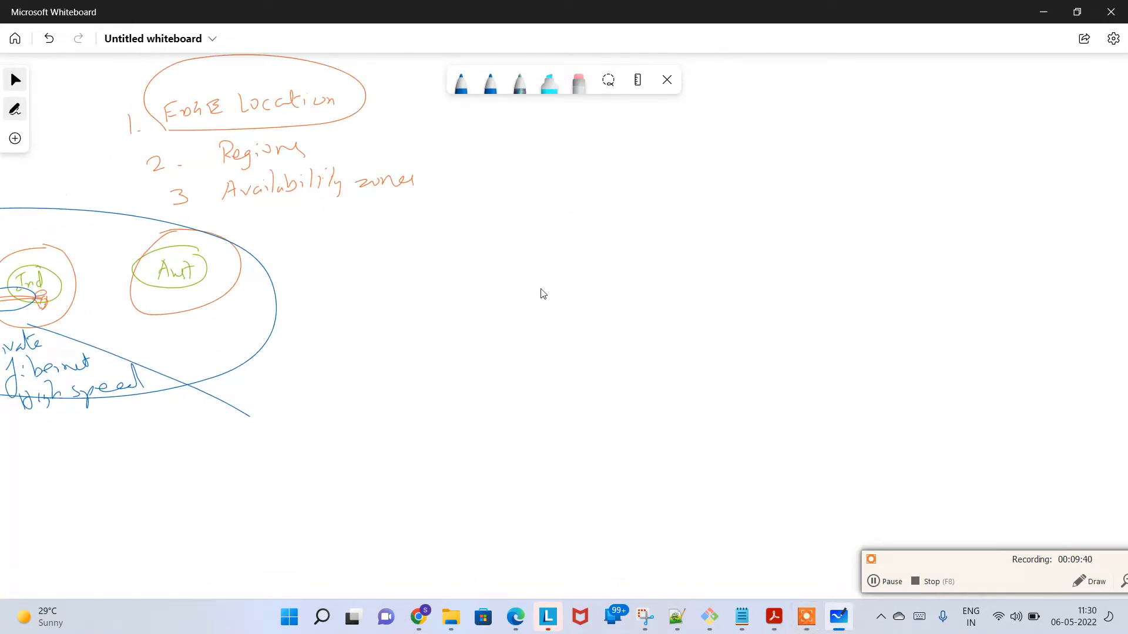
left_click(461, 82)
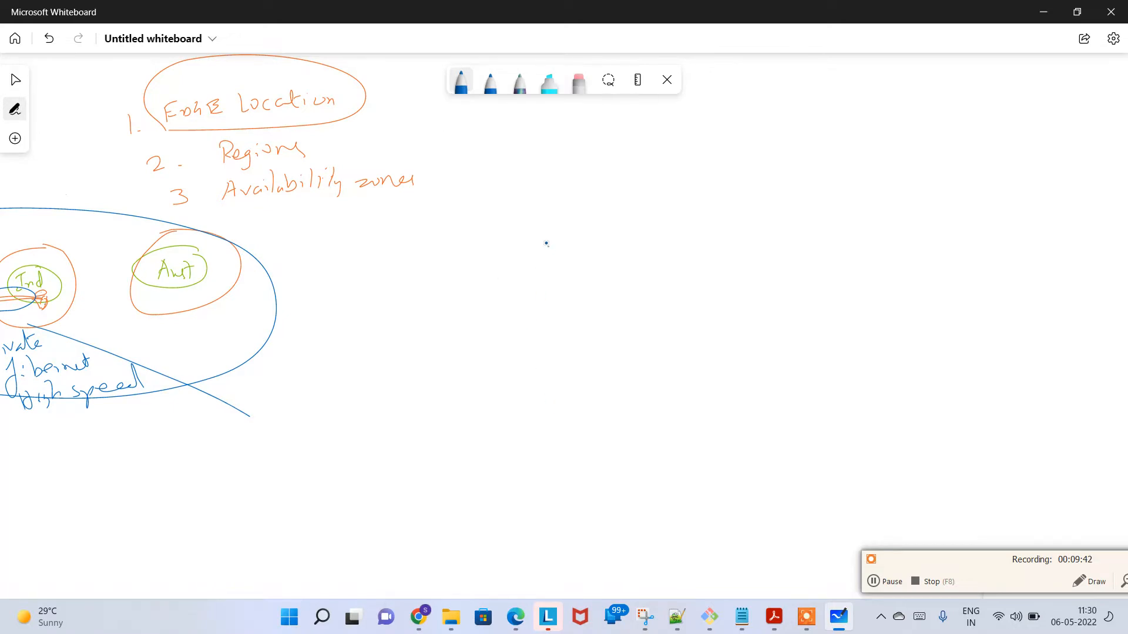
left_click_drag(546, 242, 568, 258)
left_click_drag(572, 254, 618, 243)
left_click(626, 234)
mouse_move(625, 242)
left_mouse_down()
mouse_move(635, 275)
mouse_move(659, 253)
left_mouse_up()
left_click(658, 232)
left_click_drag(668, 250, 683, 243)
Step: Search the installed apps for "note" and open a blank Notepad document
key("super")
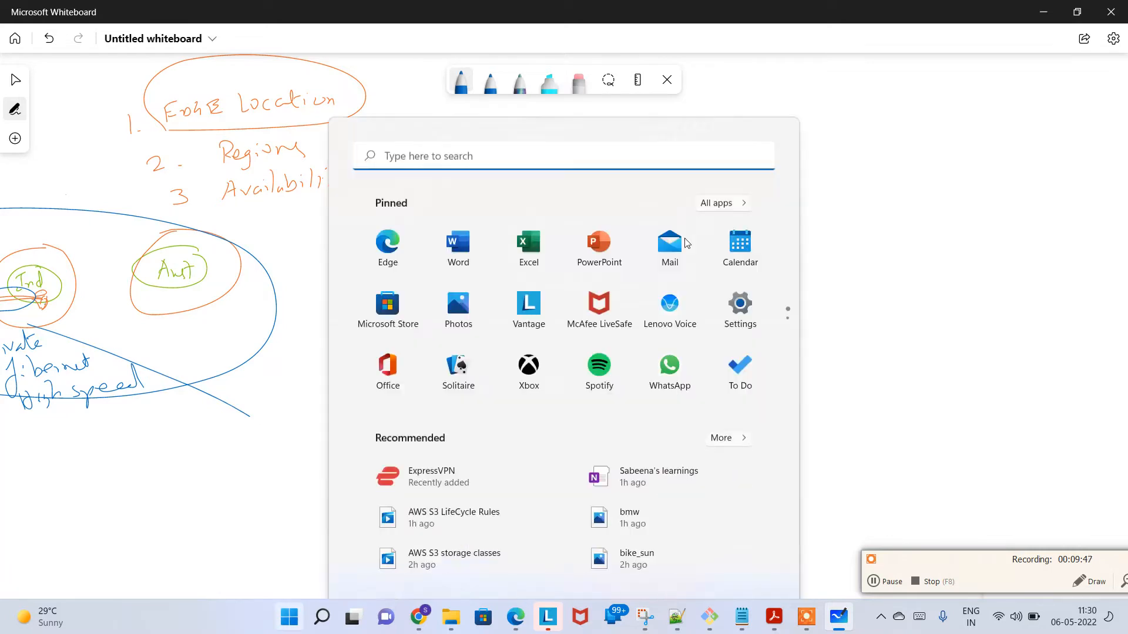
scroll(454, 288, "down", 2)
type("e")
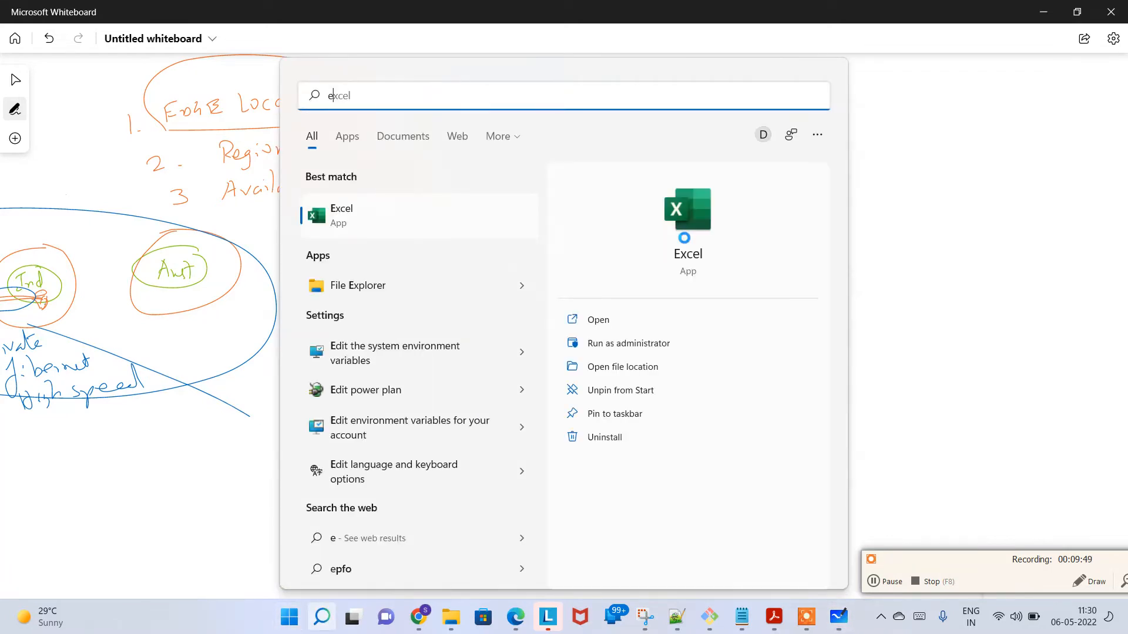
key("BackSpace")
type("note")
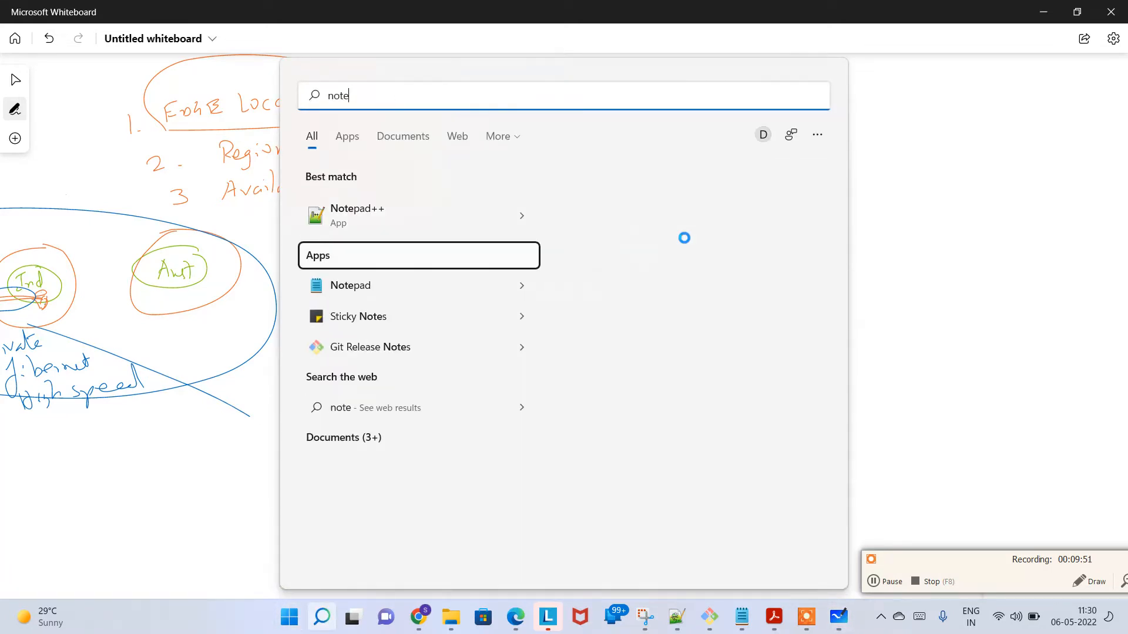
key("Down")
key("Return")
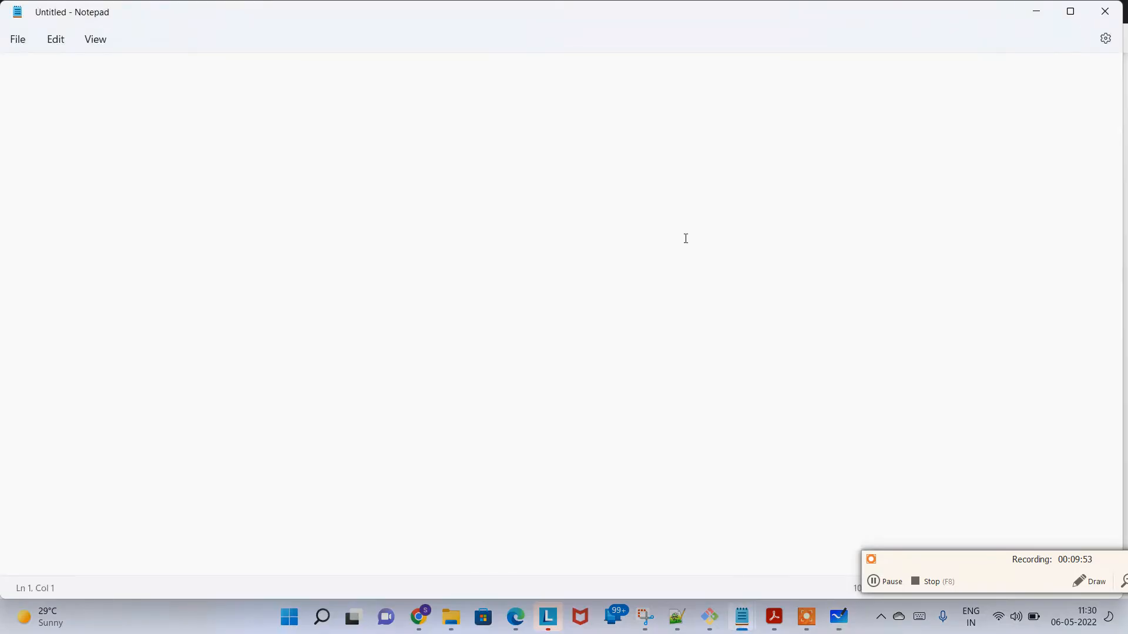
Step: Enter "edge locations" and "origin" on two separate lines of the note
type("edge locati")
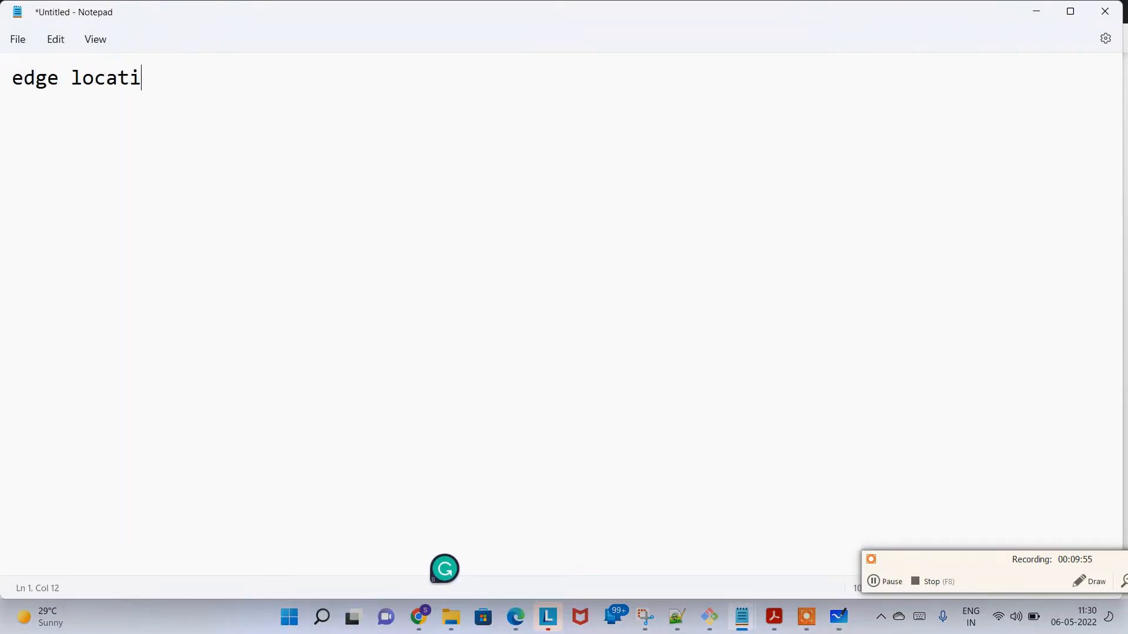
type("ons")
key("Return")
type("oro")
key("BackSpace")
type("igin")
Step: Switch back to Microsoft Whiteboard and draw a tall box with the letters C, F and D stacked inside, below "2. Origin"
key("alt+Tab")
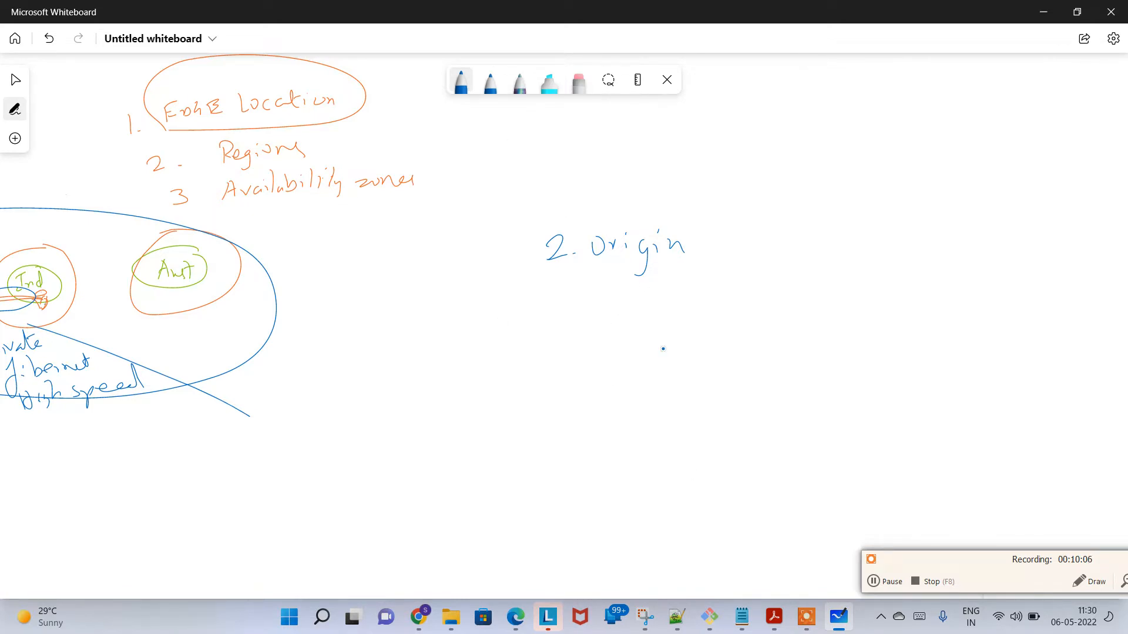
mouse_move(662, 347)
left_mouse_down()
mouse_move(659, 405)
mouse_move(705, 340)
mouse_move(661, 424)
mouse_move(683, 376)
left_mouse_up()
left_click_drag(676, 389, 686, 387)
mouse_move(675, 394)
left_mouse_down()
mouse_move(685, 398)
mouse_move(673, 425)
left_mouse_up()
left_click_drag(674, 410, 674, 424)
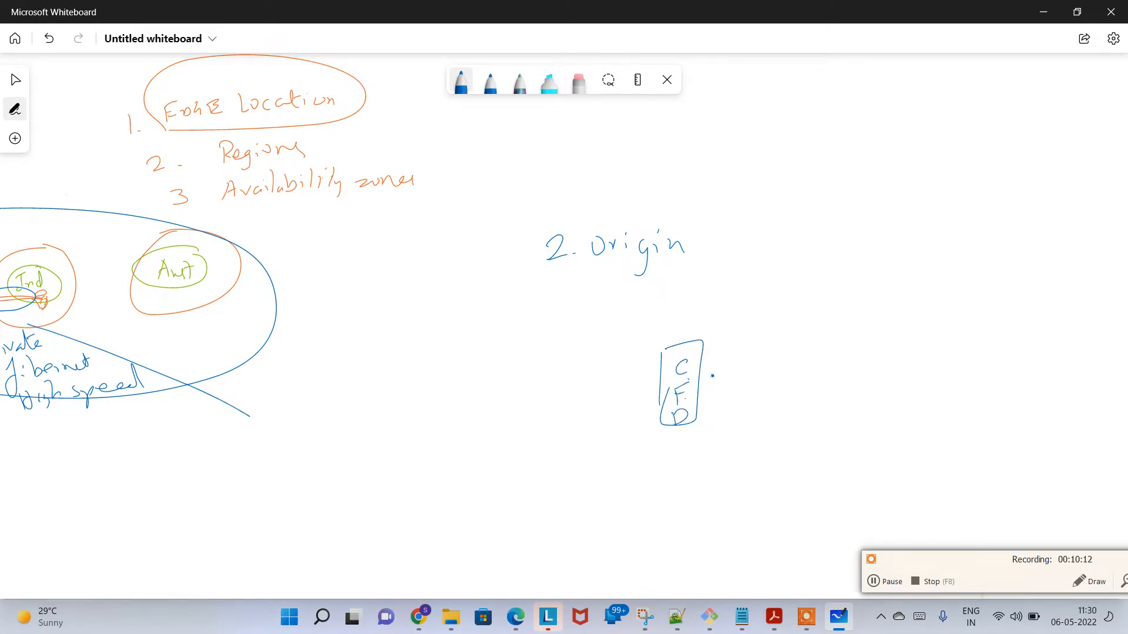
Step: Draw a dashed vertical divider beside the CFD box and write a double-underlined "origin" heading on its far side
left_click_drag(736, 287, 738, 333)
left_click_drag(735, 352, 735, 357)
left_click_drag(736, 374, 736, 379)
left_click_drag(733, 397, 735, 429)
left_click_drag(741, 451, 738, 497)
left_click_drag(793, 269, 802, 271)
left_click_drag(808, 277, 817, 270)
mouse_move(829, 270)
left_mouse_down()
mouse_move(848, 276)
mouse_move(842, 295)
left_mouse_up()
left_click_drag(857, 272, 859, 278)
mouse_move(864, 276)
left_mouse_down()
mouse_move(870, 266)
mouse_move(884, 276)
left_mouse_up()
left_click_drag(796, 307, 936, 312)
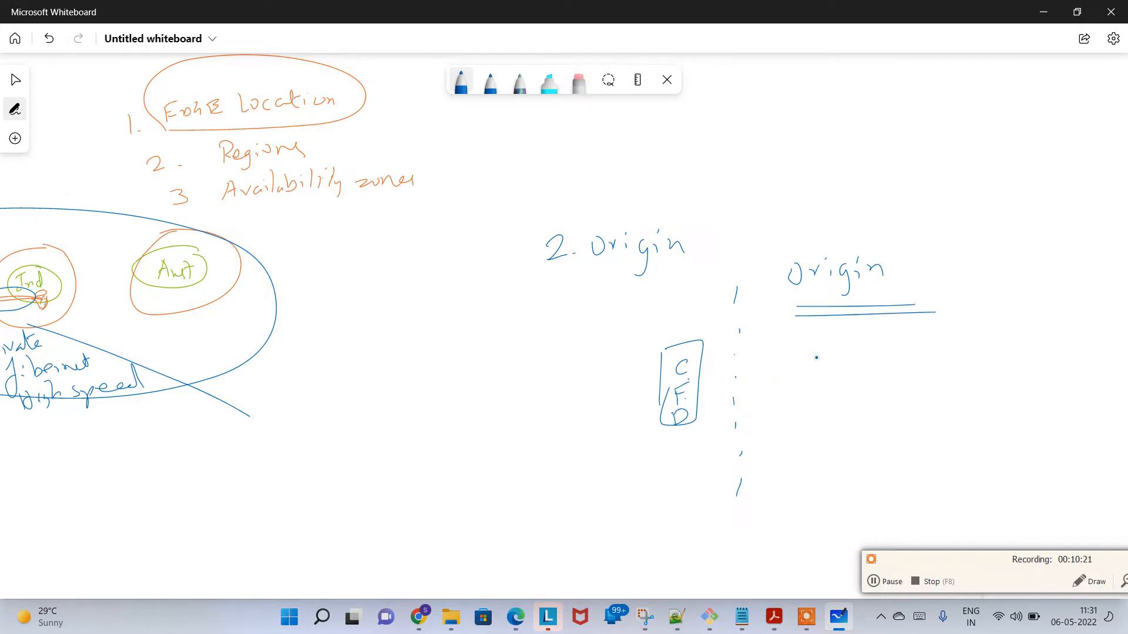
Step: Draw a bucket labelled "S3" and a box labelled "EC2" below the underlined "origin" heading
mouse_move(810, 373)
left_mouse_down()
mouse_move(822, 365)
mouse_move(800, 370)
left_mouse_up()
left_click_drag(808, 375, 837, 422)
mouse_move(899, 378)
left_mouse_down()
mouse_move(869, 425)
mouse_move(828, 426)
mouse_move(844, 406)
mouse_move(875, 399)
mouse_move(863, 407)
left_mouse_up()
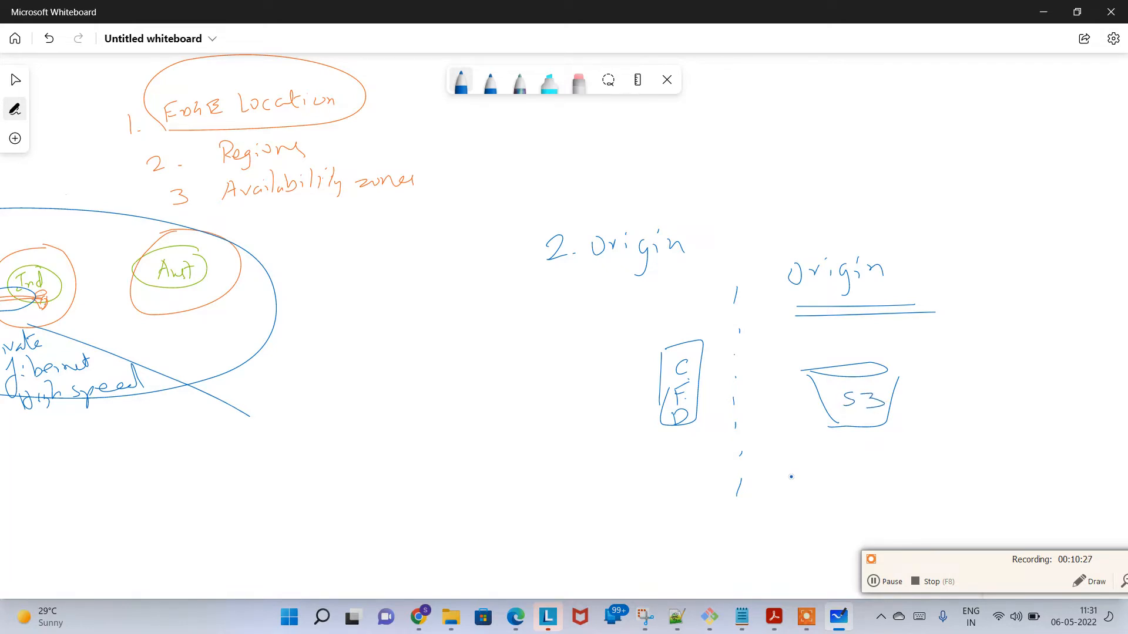
left_click_drag(832, 472, 847, 468)
mouse_move(834, 477)
left_mouse_down()
mouse_move(901, 482)
mouse_move(825, 511)
left_mouse_up()
mouse_move(828, 466)
left_mouse_down()
mouse_move(906, 462)
mouse_move(800, 510)
left_mouse_up()
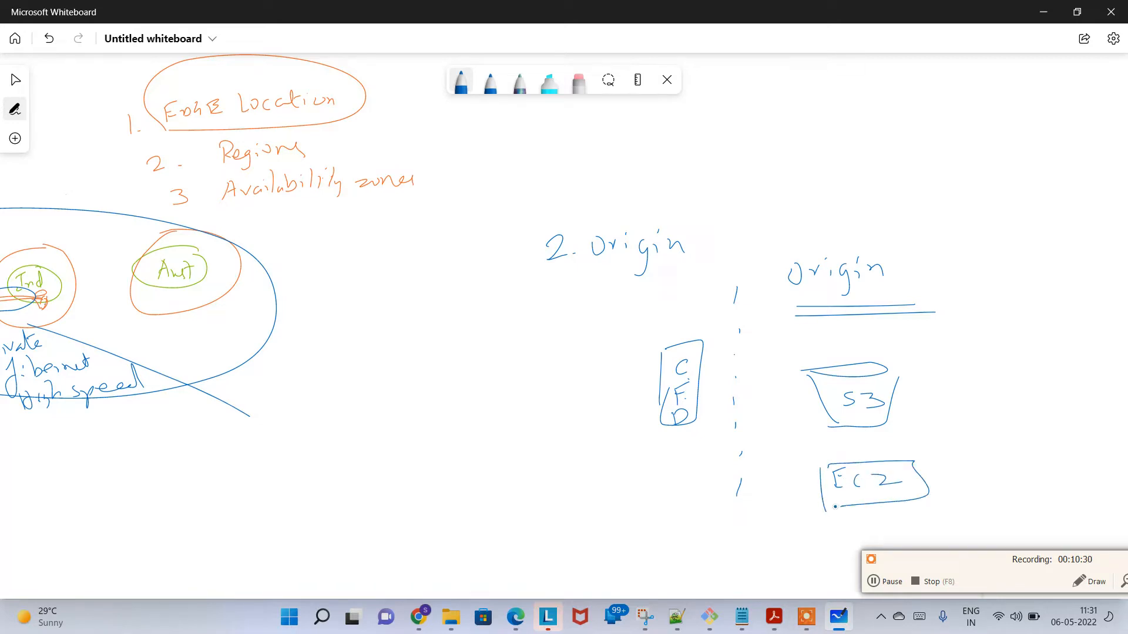
Step: Move the floating recorder bar off the lower drawing area and draw a box labelled "L.B" below the EC2 box
left_click(898, 581)
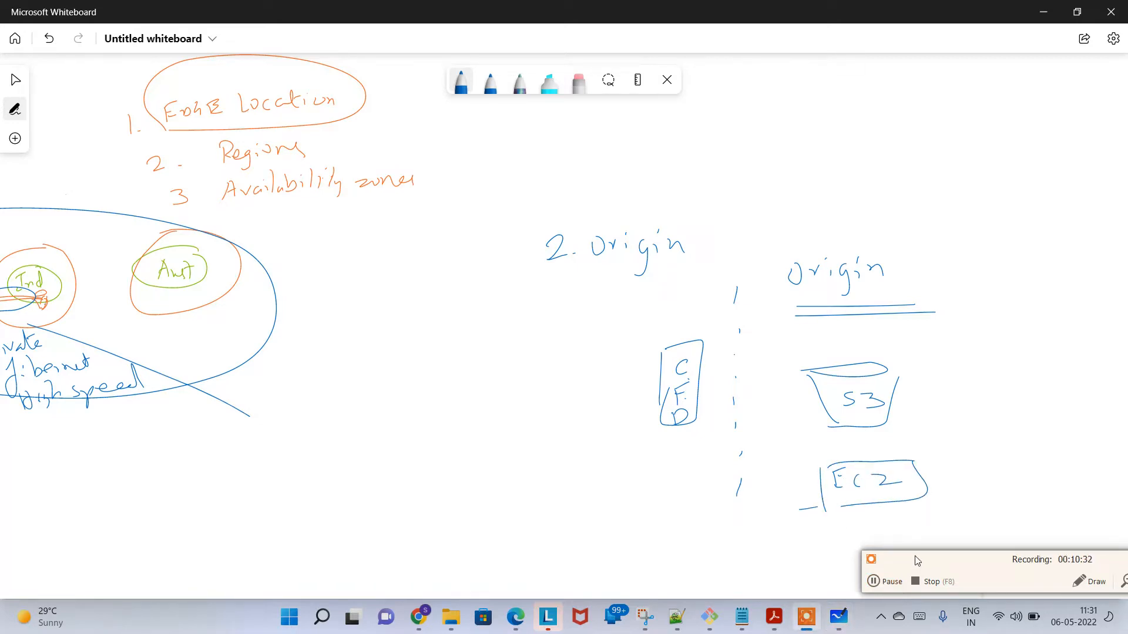
left_click_drag(914, 558, 969, 265)
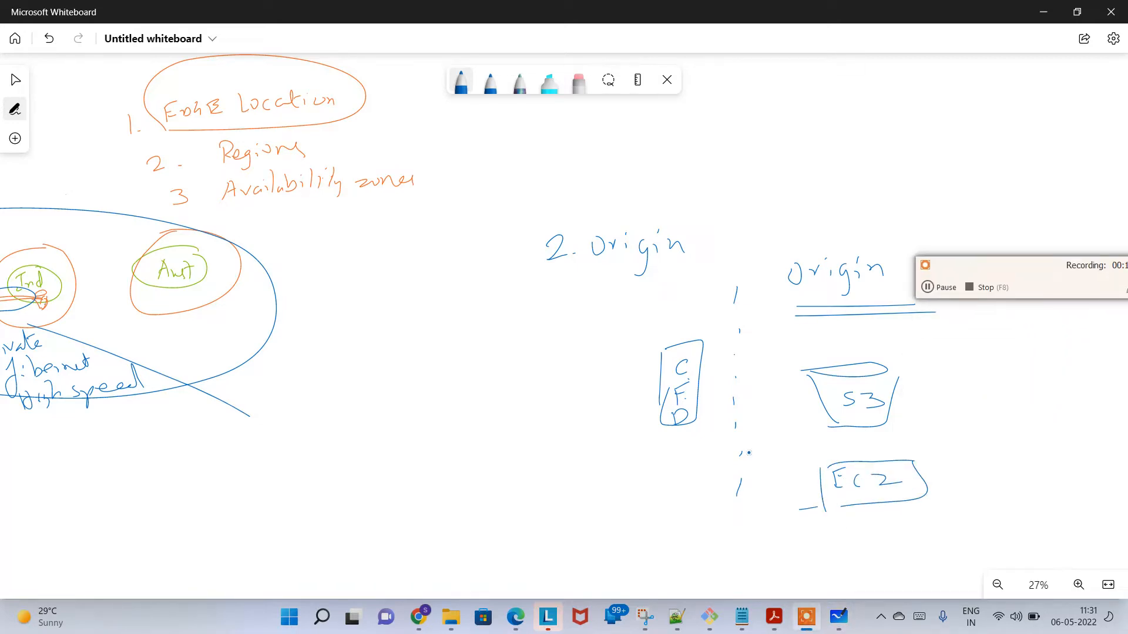
left_click(844, 544)
left_click(865, 554)
mouse_move(843, 541)
left_mouse_down()
mouse_move(857, 559)
mouse_move(896, 552)
mouse_move(832, 578)
left_mouse_up()
mouse_move(838, 532)
left_mouse_down()
mouse_move(913, 575)
mouse_move(848, 575)
left_mouse_up()
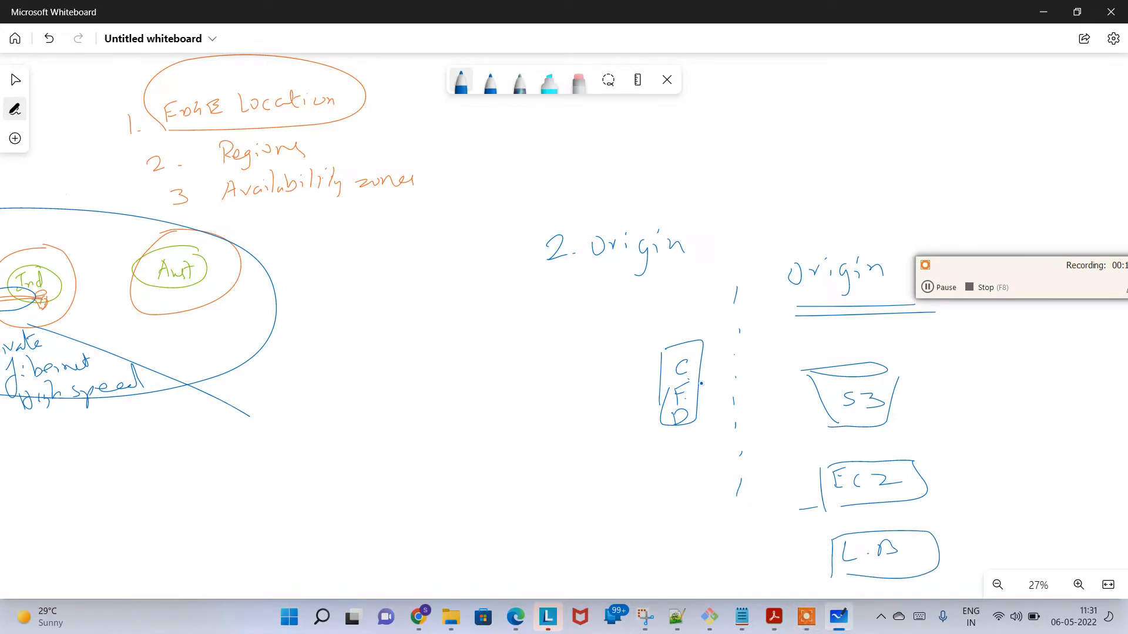
Step: Connect the CFD box to S3, EC2 and L.B with double-headed arrows and draw a stick-figure user with an arrow to CFD
mouse_move(701, 383)
left_mouse_down()
mouse_move(826, 394)
mouse_move(828, 406)
mouse_move(699, 382)
mouse_move(822, 488)
left_mouse_up()
left_click_drag(819, 488, 803, 491)
mouse_move(704, 389)
left_mouse_down()
mouse_move(733, 402)
mouse_move(829, 545)
left_mouse_up()
mouse_move(713, 398)
left_mouse_down()
mouse_move(705, 426)
mouse_move(739, 416)
left_mouse_up()
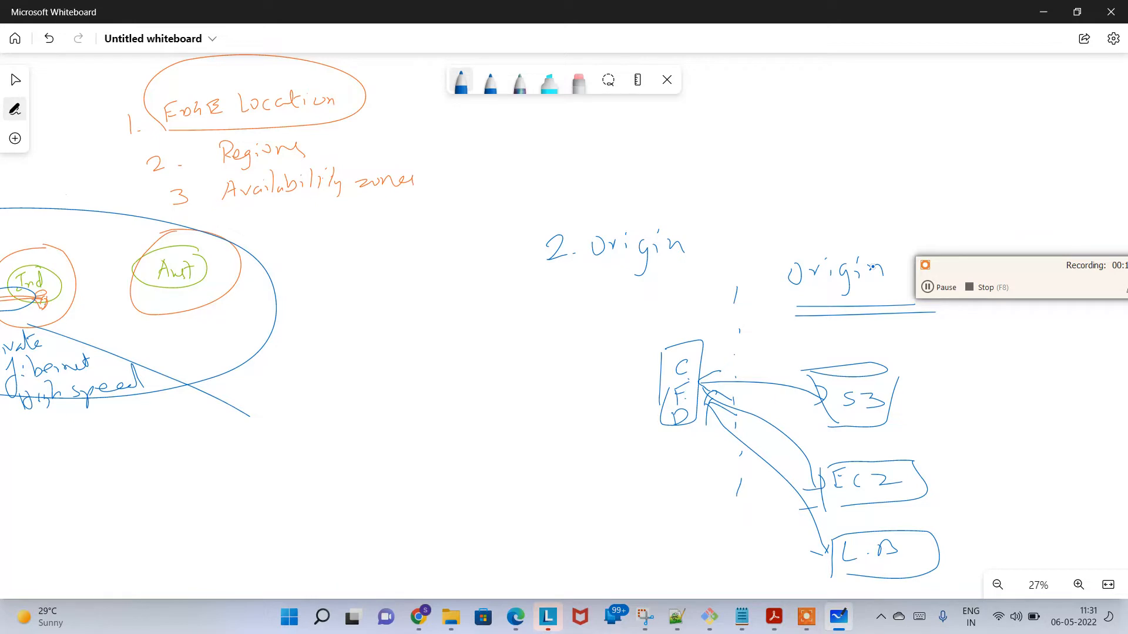
mouse_move(435, 378)
left_mouse_down()
mouse_move(446, 367)
mouse_move(425, 454)
mouse_move(464, 454)
left_mouse_up()
mouse_move(456, 416)
left_mouse_down()
mouse_move(578, 391)
mouse_move(666, 393)
left_mouse_up()
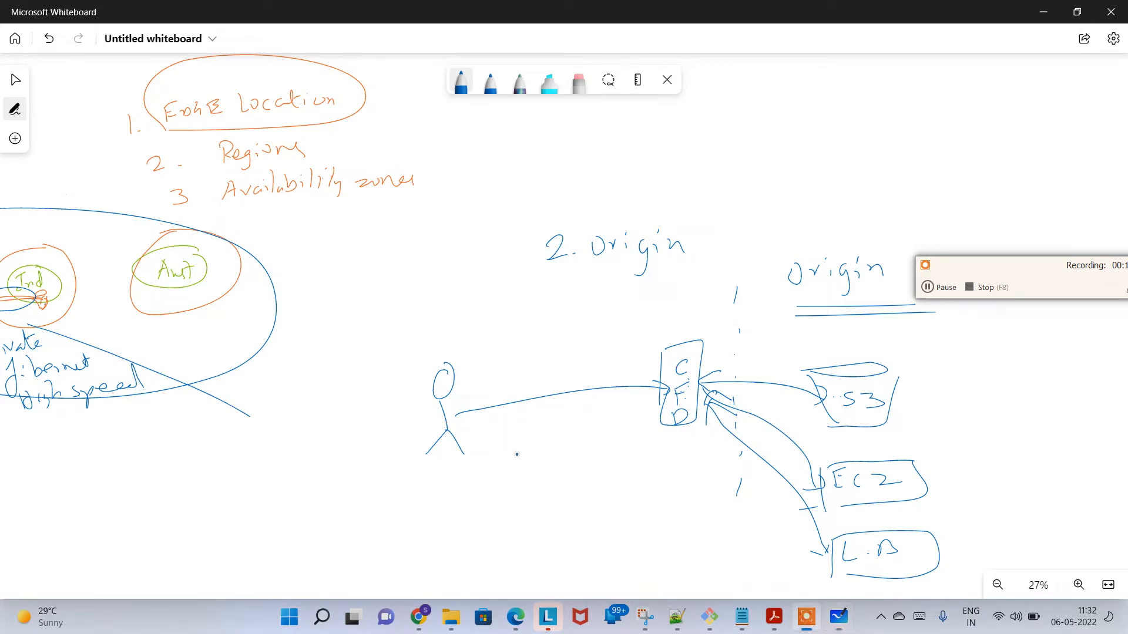
Step: Switch to Notepad and add "TTL - time to live" as the third line
key("alt+Tab")
key("Return")
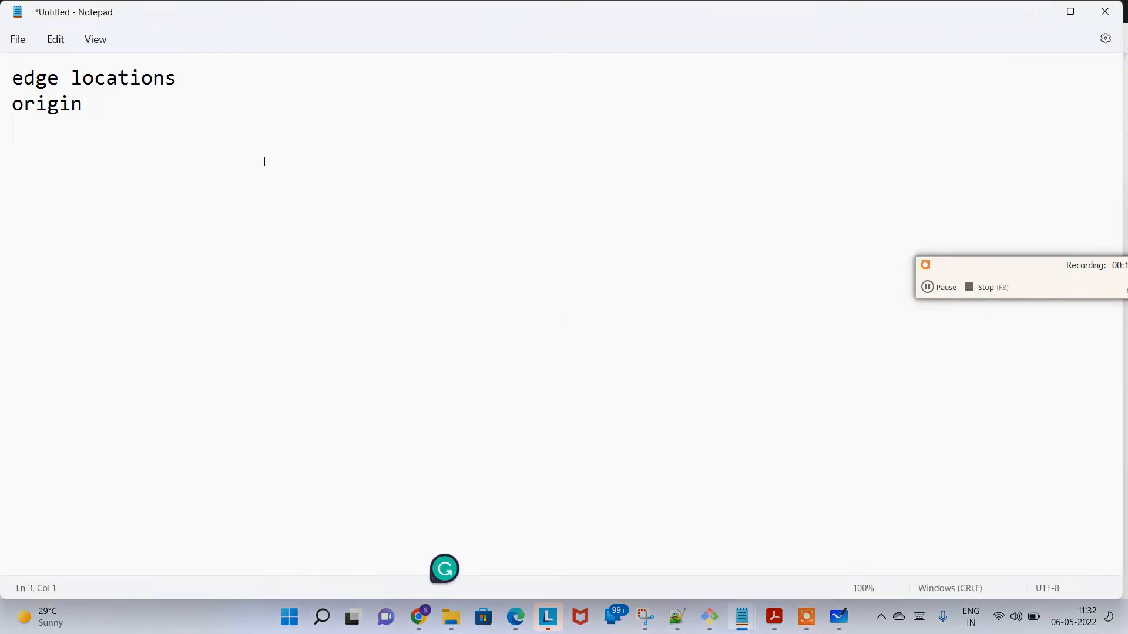
key("Caps_Lock")
type("TTK")
key("BackSpace")
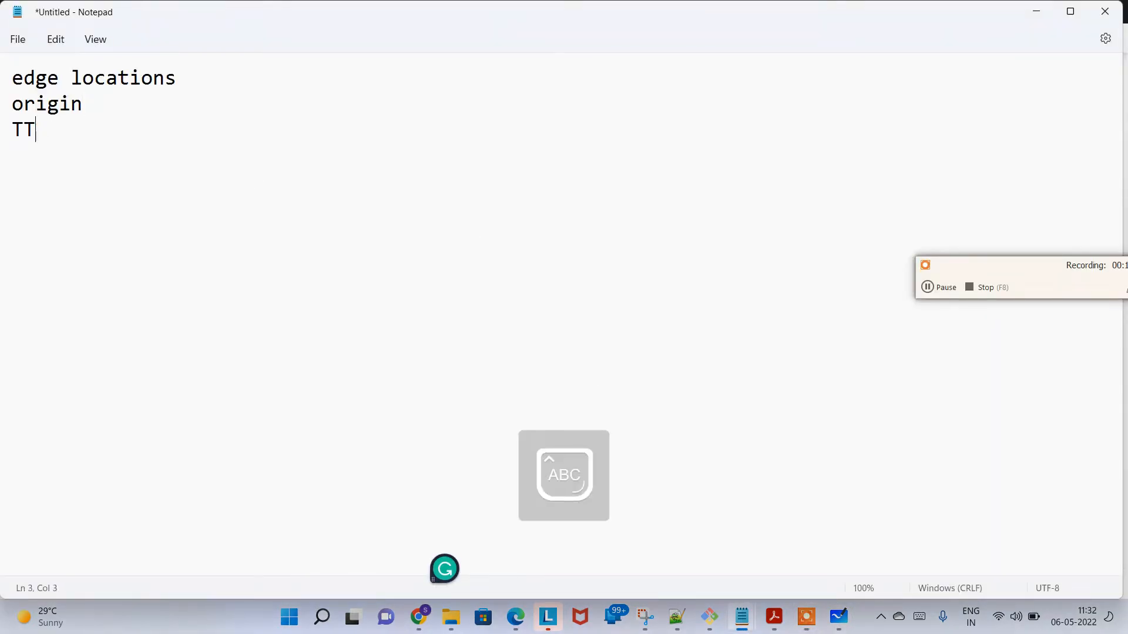
type("L")
key("Caps_Lock")
type("- time tp")
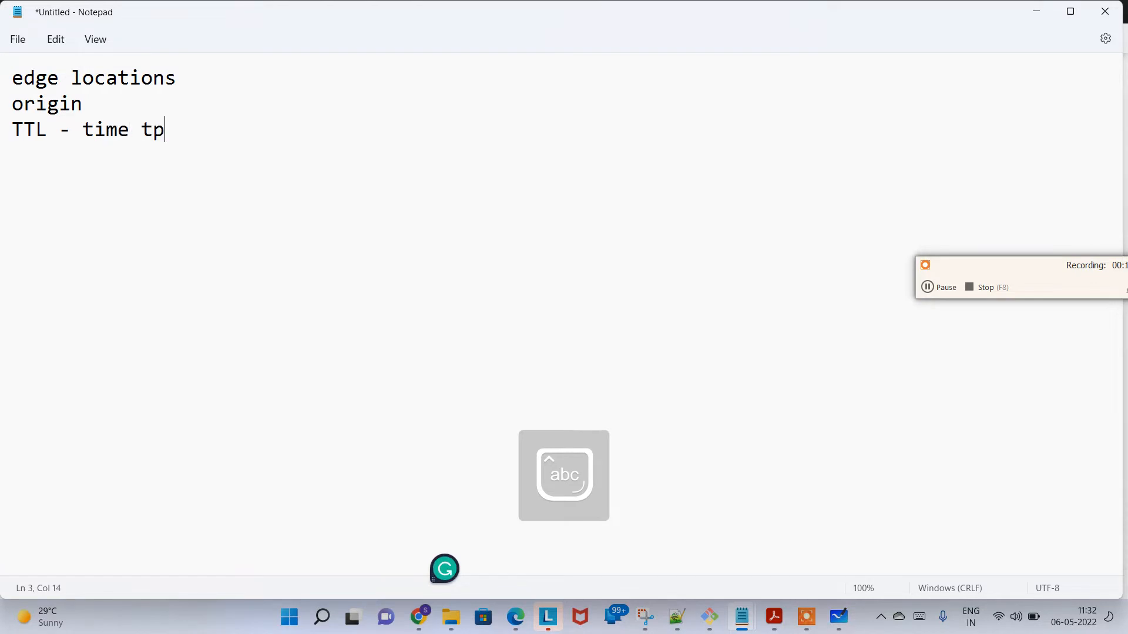
key("BackSpace")
type("o li")
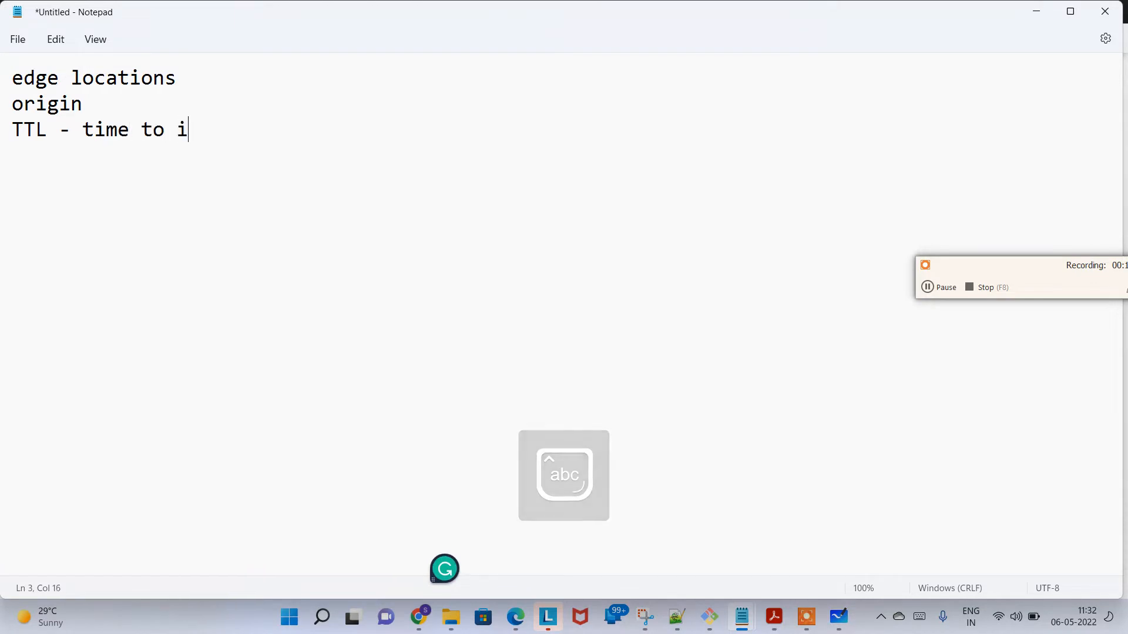
key("BackSpace")
type("live")
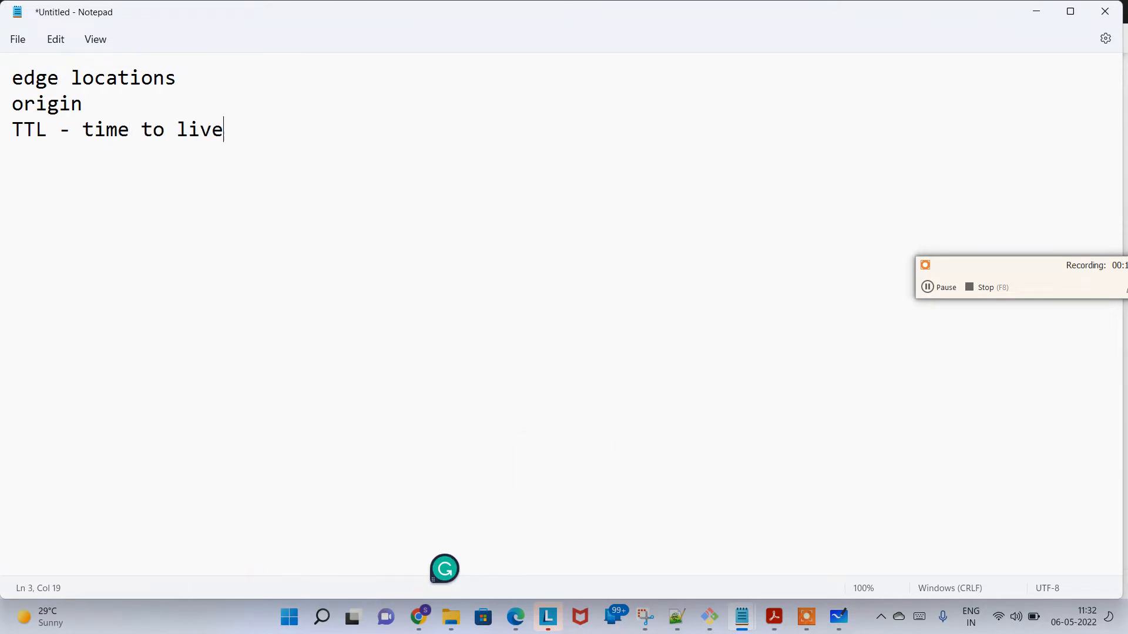
Step: Switch back to Microsoft Whiteboard, set the pen to light orange and write "Ind" in the blank area below the origin diagram
key("alt+Tab")
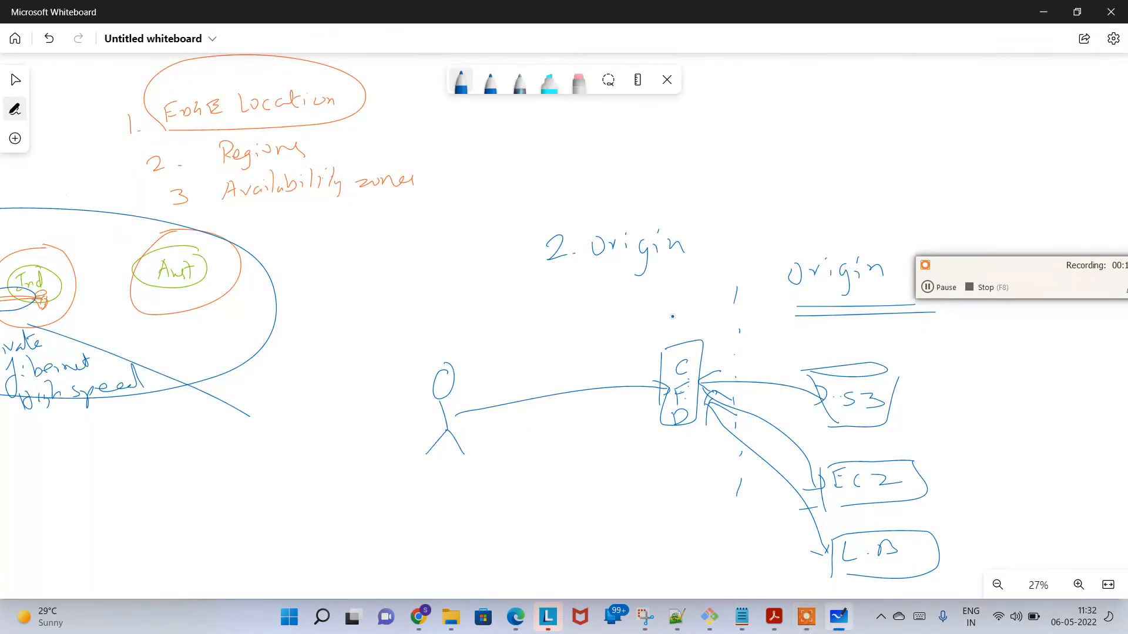
scroll(680, 308, "down", 2, "ctrl")
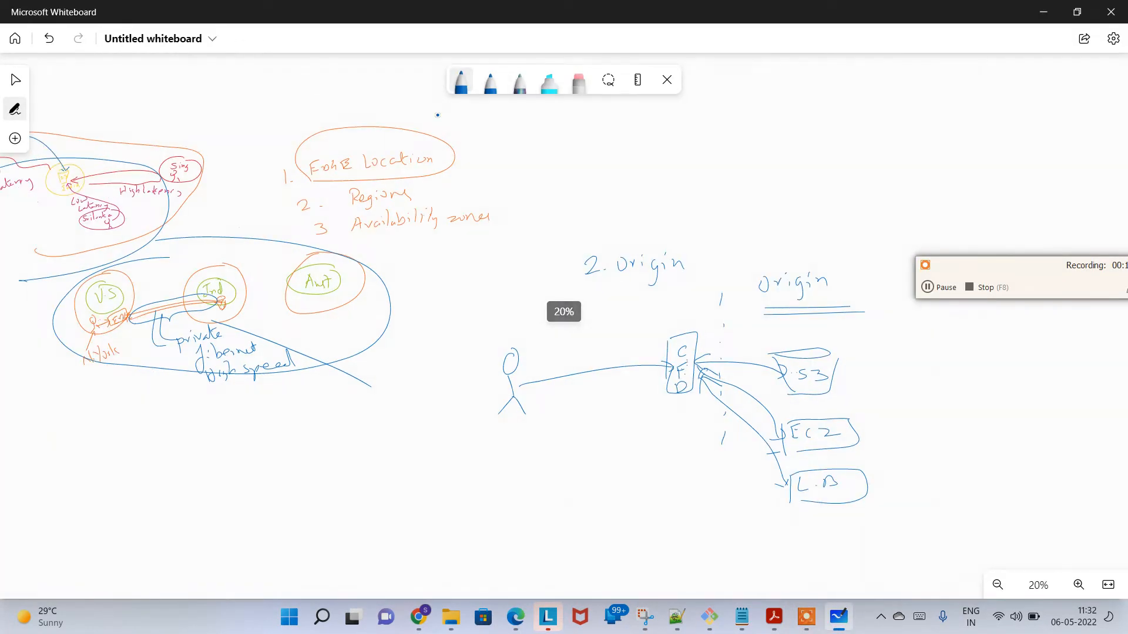
key("Escape")
left_click_drag(446, 361, 378, 201)
scroll(378, 201, "down", 10)
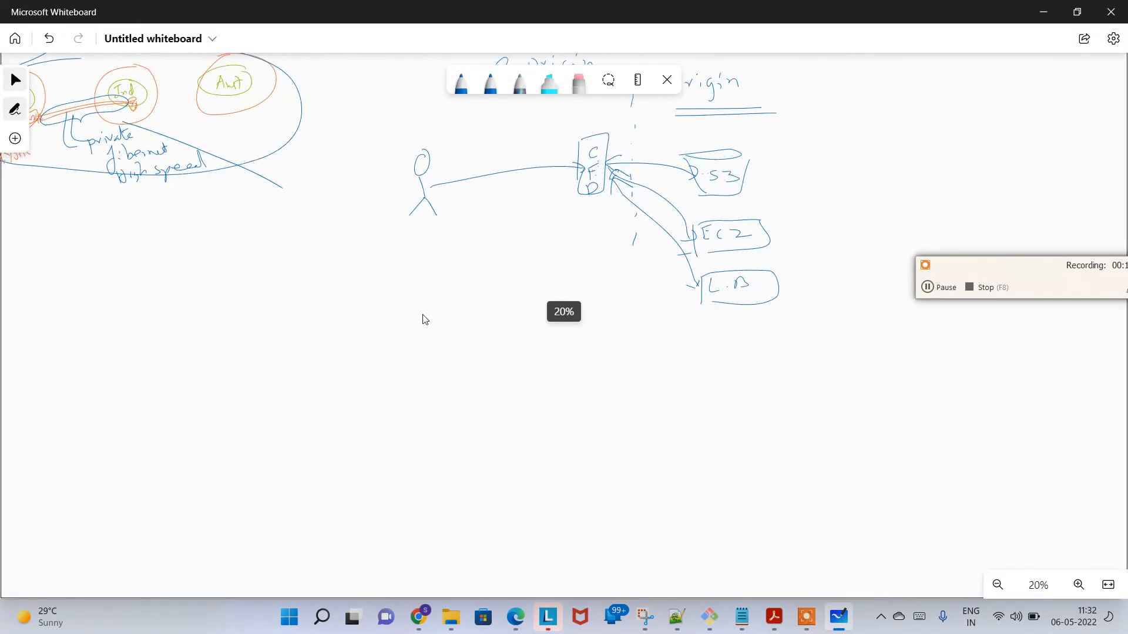
left_click(462, 94)
left_click(462, 94)
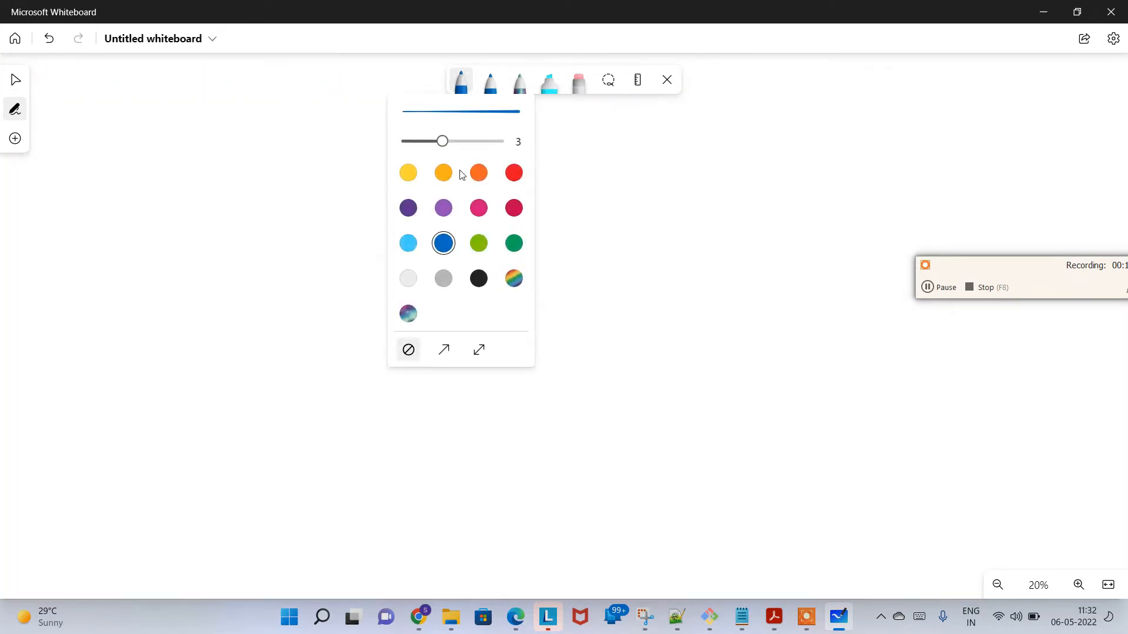
left_click(444, 171)
key("Escape")
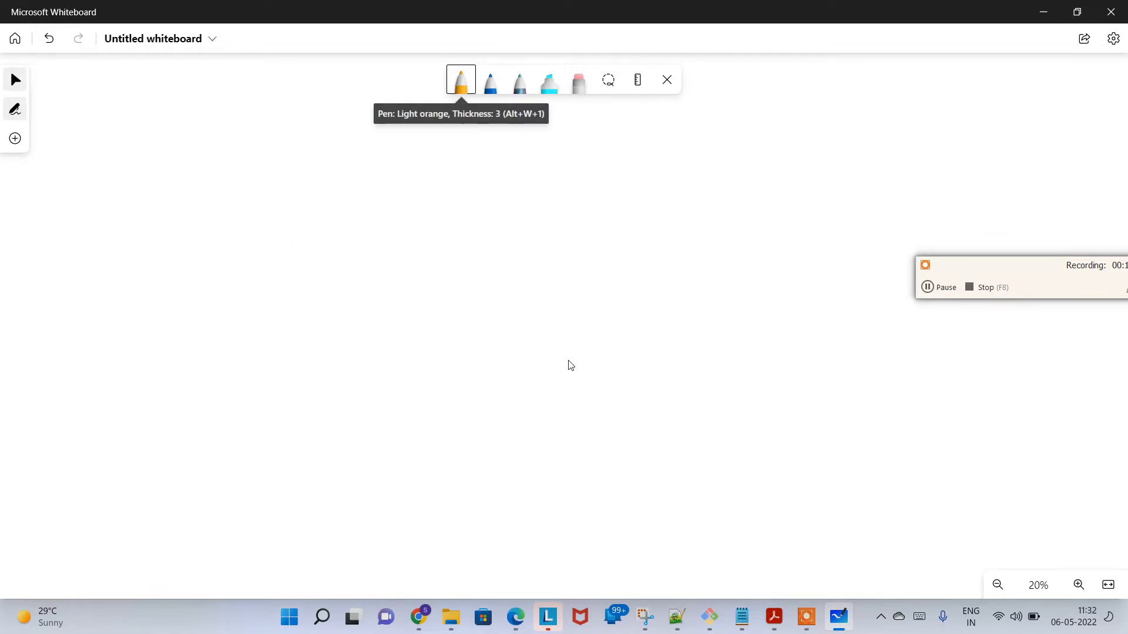
left_click_drag(568, 359, 564, 363)
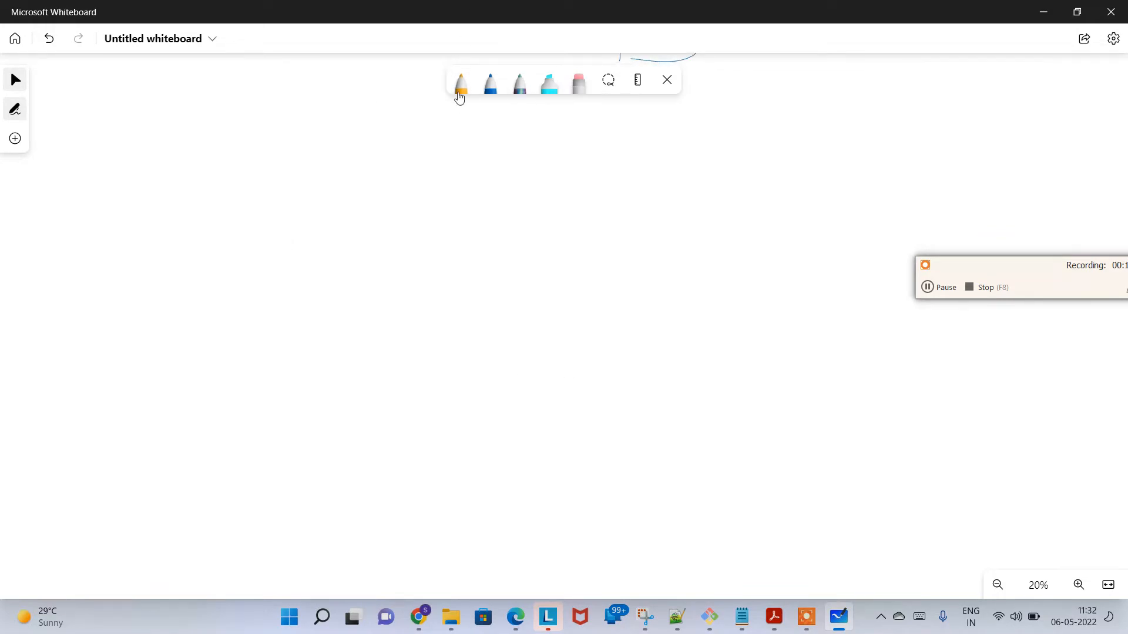
left_click(460, 82)
left_click_drag(567, 360, 569, 377)
mouse_move(559, 355)
left_mouse_down()
mouse_move(582, 348)
mouse_move(571, 382)
left_mouse_up()
left_click_drag(577, 370, 613, 377)
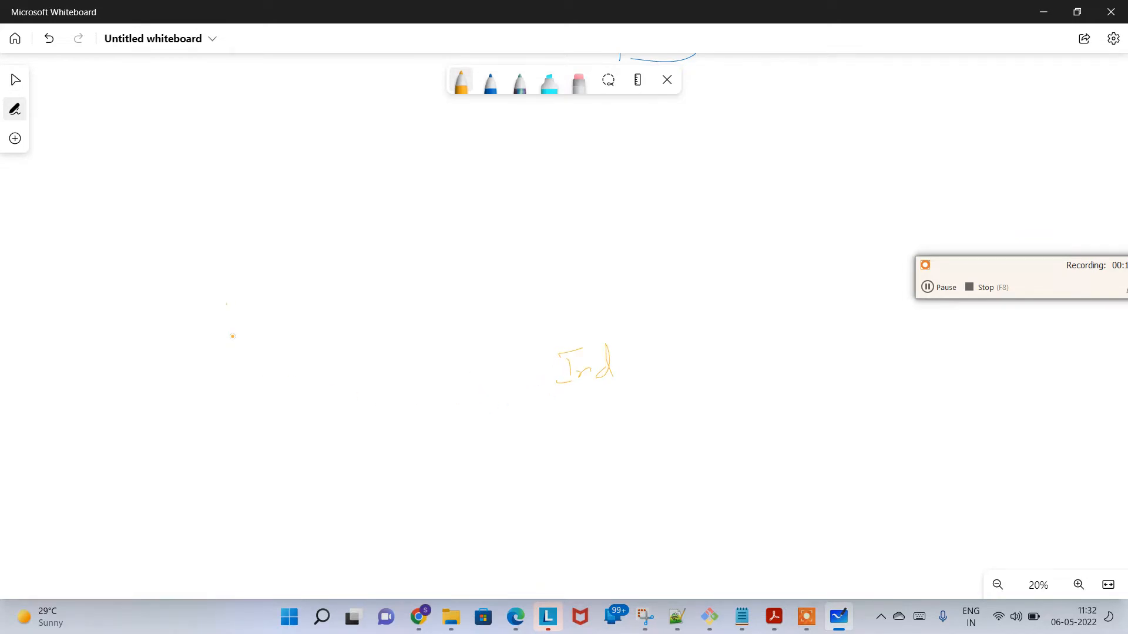
Step: Write the labels "U.S", "SA" and "U.K" spread out around "Ind"
left_click(246, 322)
mouse_move(233, 336)
left_mouse_down()
mouse_move(239, 297)
mouse_move(256, 322)
left_mouse_up()
mouse_move(282, 526)
left_mouse_down()
mouse_move(269, 545)
mouse_move(315, 544)
left_mouse_up()
mouse_move(478, 245)
left_mouse_down()
mouse_move(484, 265)
mouse_move(490, 240)
mouse_move(513, 257)
left_mouse_up()
left_click(503, 253)
mouse_move(532, 236)
left_mouse_down()
mouse_move(520, 246)
mouse_move(533, 254)
left_mouse_up()
Step: Circle the Ind, U.S, U.K and SA labels and draw a bucket below "Ind" inside its circle
mouse_move(627, 335)
left_mouse_down()
mouse_move(534, 361)
mouse_move(672, 400)
mouse_move(629, 345)
left_mouse_up()
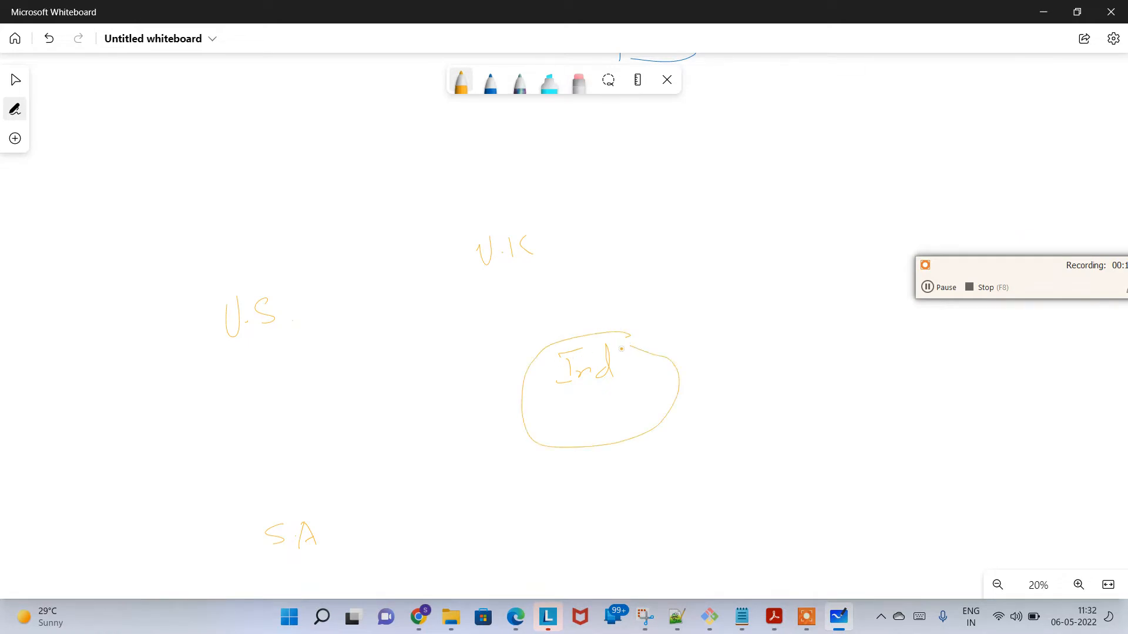
mouse_move(580, 411)
left_mouse_down()
mouse_move(583, 436)
mouse_move(627, 400)
mouse_move(627, 432)
mouse_move(585, 435)
left_mouse_up()
mouse_move(299, 253)
left_mouse_down()
mouse_move(190, 319)
mouse_move(311, 370)
mouse_move(302, 247)
left_mouse_up()
mouse_move(541, 210)
left_mouse_down()
mouse_move(490, 196)
mouse_move(551, 291)
mouse_move(552, 207)
left_mouse_up()
mouse_move(343, 491)
left_mouse_down()
mouse_move(241, 549)
mouse_move(411, 531)
mouse_move(346, 489)
left_mouse_up()
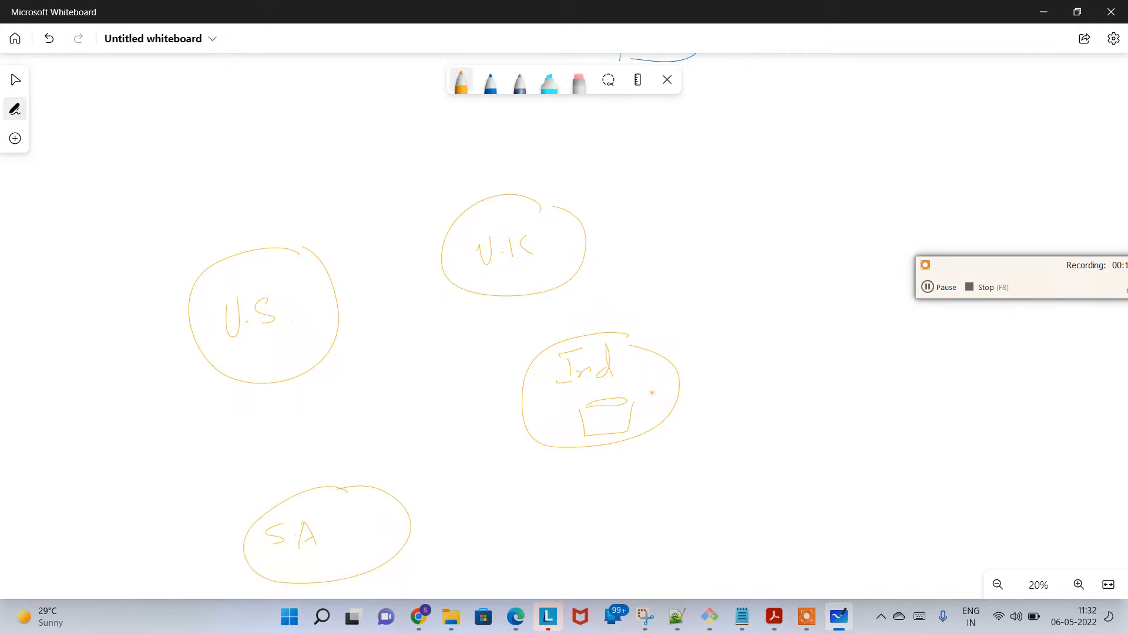
Step: Draw a line outward from the bucket in the Ind circle and write "sun.jpg" at its end
left_click_drag(626, 415, 771, 415)
left_click_drag(788, 404, 803, 414)
left_click_drag(806, 414, 833, 397)
mouse_move(840, 401)
left_mouse_down()
mouse_move(844, 447)
mouse_move(861, 412)
left_mouse_up()
left_click_drag(881, 397, 878, 425)
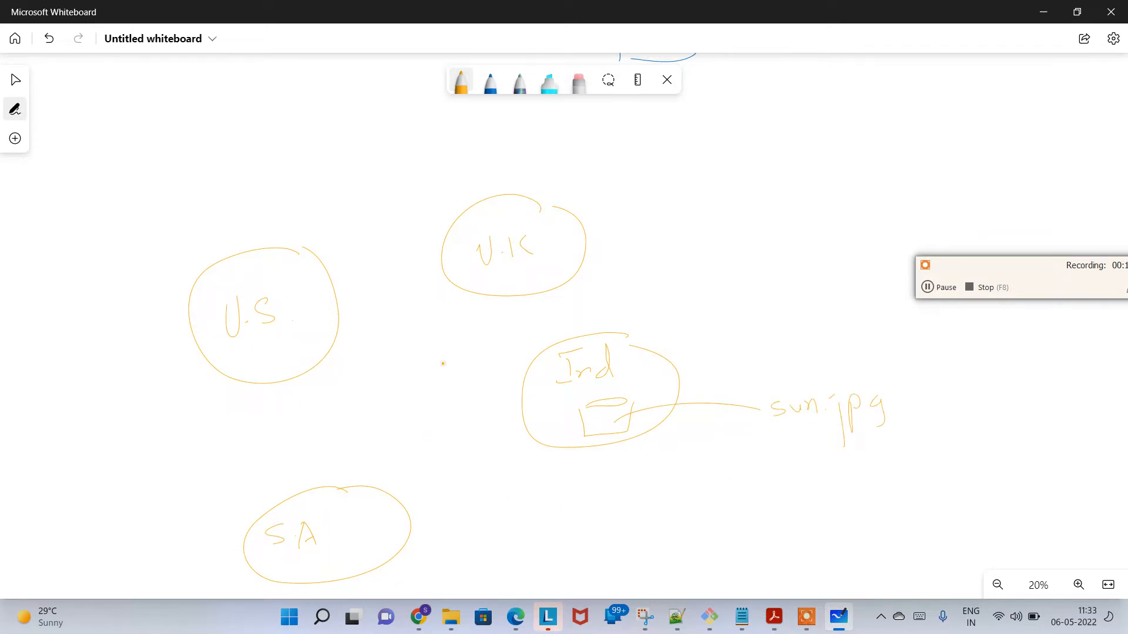
Step: Inside the U.S circle, sketch a stick-figure user with an arrow leading to a small circle labelled "E"
mouse_move(259, 345)
left_mouse_down()
mouse_move(262, 374)
mouse_move(273, 373)
mouse_move(283, 336)
mouse_move(312, 315)
mouse_move(325, 350)
mouse_move(320, 307)
left_mouse_up()
key("ctrl+z")
mouse_move(307, 319)
left_mouse_down()
mouse_move(309, 337)
mouse_move(320, 316)
left_mouse_up()
mouse_move(309, 326)
left_mouse_down()
mouse_move(297, 317)
mouse_move(337, 336)
left_mouse_up()
Step: With the blue pen, circle "sun.jpg" and draw the request and return paths between the "E" circle and the Ind bucket, marking the file copies at "E"
left_click(490, 81)
mouse_move(890, 395)
left_mouse_down()
mouse_move(769, 437)
mouse_move(891, 392)
left_mouse_up()
mouse_move(327, 348)
left_mouse_down()
mouse_move(339, 355)
mouse_move(319, 365)
left_mouse_up()
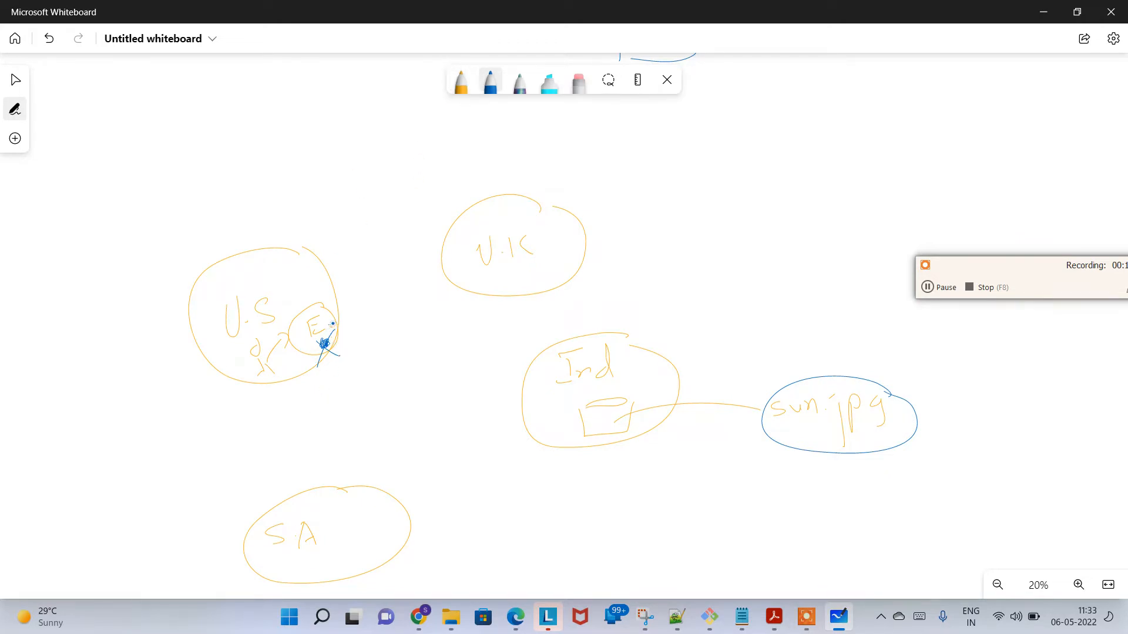
mouse_move(332, 324)
left_mouse_down()
mouse_move(382, 317)
mouse_move(470, 338)
mouse_move(590, 417)
mouse_move(582, 433)
mouse_move(758, 431)
mouse_move(758, 443)
mouse_move(594, 434)
mouse_move(365, 358)
mouse_move(303, 343)
mouse_move(303, 357)
mouse_move(301, 343)
left_mouse_up()
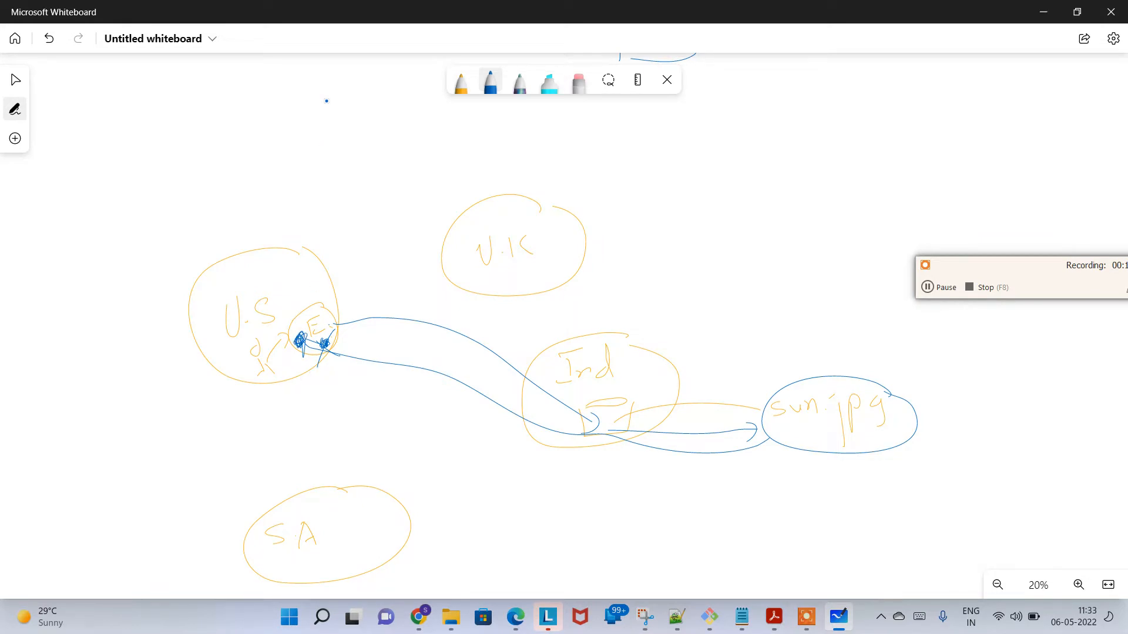
Step: With the orange pen, add a second U.S user with arrows to and from "E", and cross out a line drawn from "E" to Ind
left_click(461, 82)
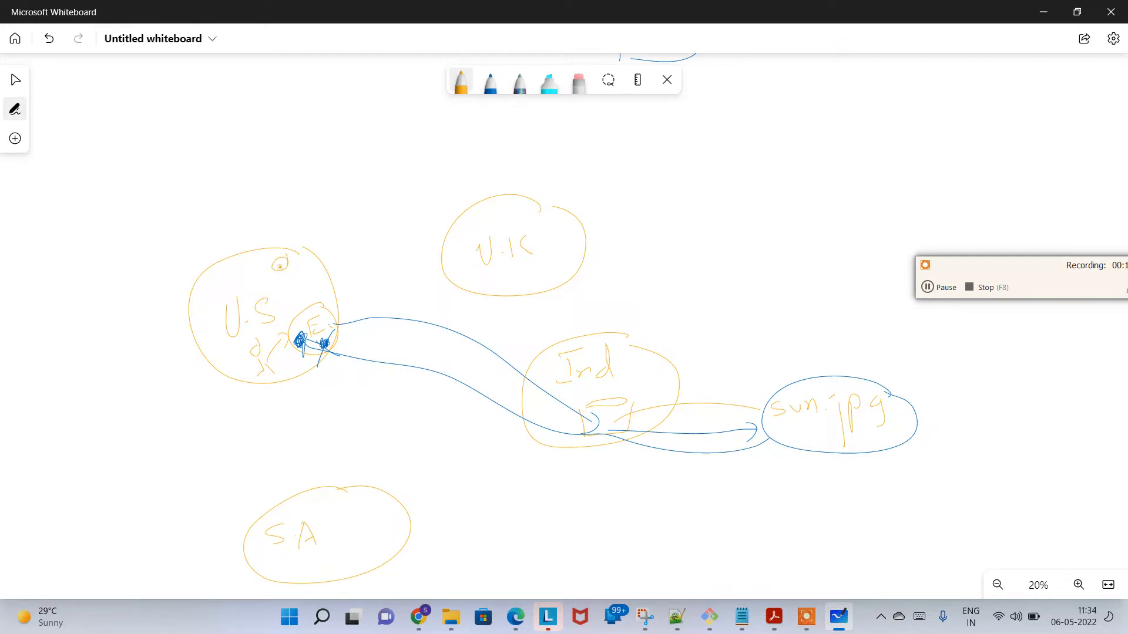
left_click_drag(281, 274, 283, 281)
mouse_move(304, 274)
left_mouse_down()
mouse_move(318, 284)
mouse_move(309, 318)
left_mouse_up()
mouse_move(341, 309)
left_mouse_down()
mouse_move(458, 305)
mouse_move(464, 322)
mouse_move(453, 295)
mouse_move(568, 352)
mouse_move(592, 380)
left_mouse_up()
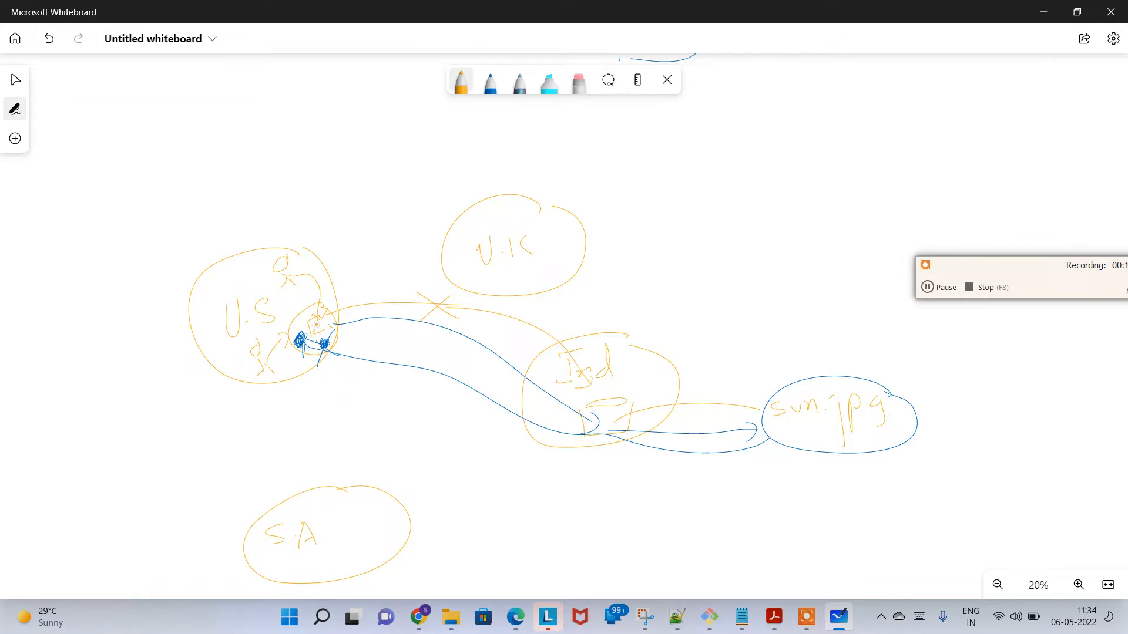
mouse_move(318, 302)
left_mouse_down()
mouse_move(297, 280)
mouse_move(317, 306)
left_mouse_up()
key("F8")
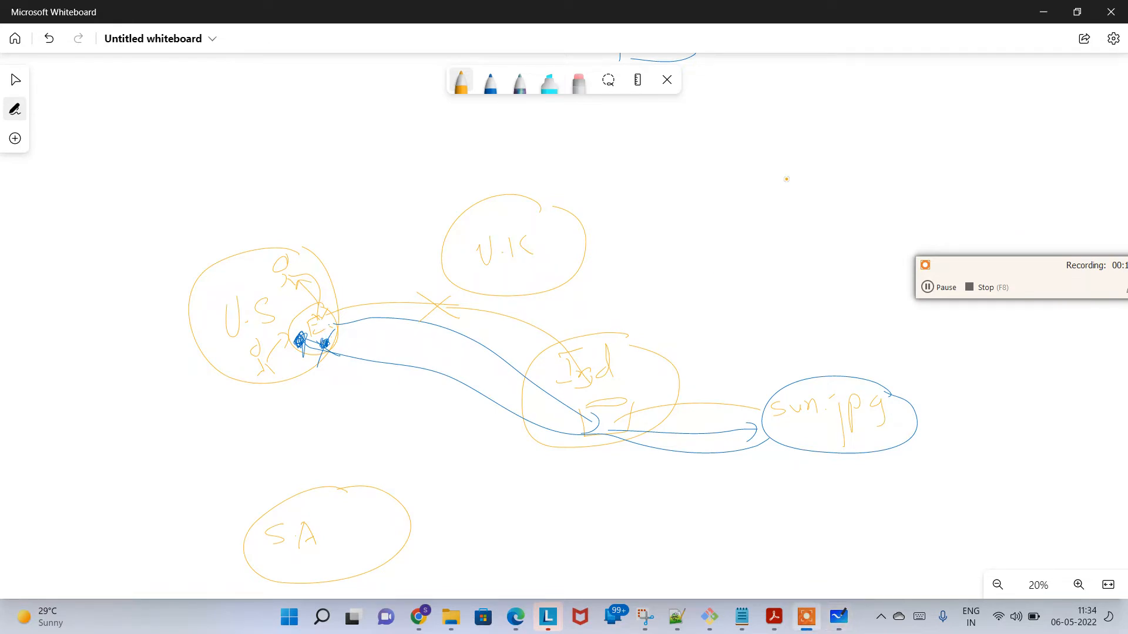
Step: Switch to Notepad and add "cache hit" and "cache miss" as two new lines below the TTL line
key("alt+Tab")
key("alt+Tab")
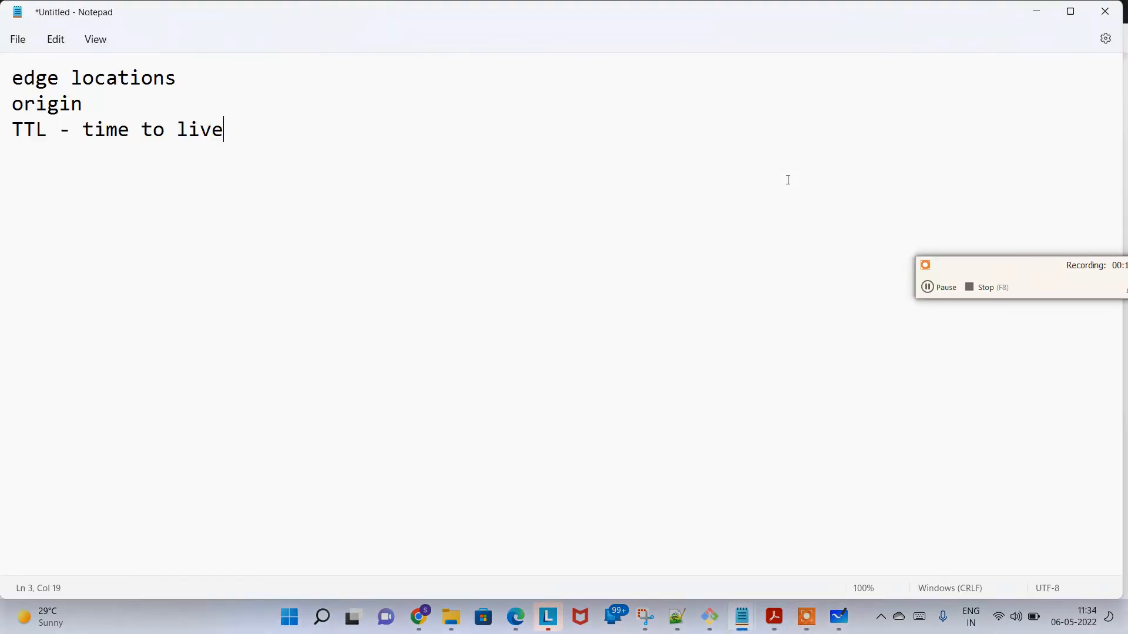
type("ach")
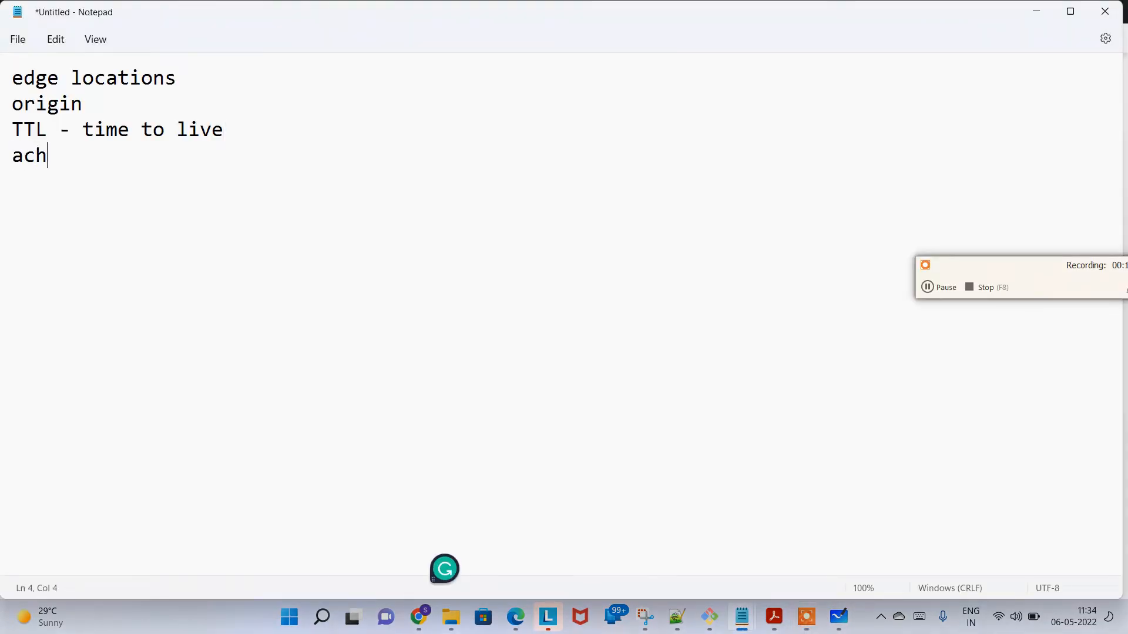
key("BackSpace")
key("BackSpace")
key("BackSpace")
type("cach h")
key("BackSpace")
key("BackSpace")
key("BackSpace")
type("e hit cac")
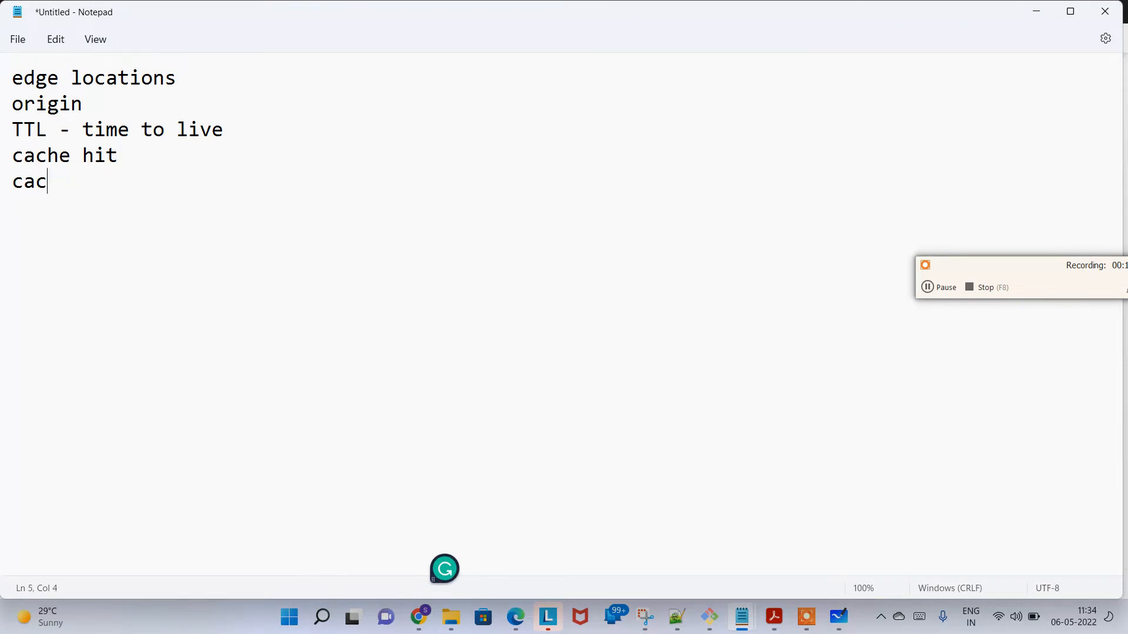
type("he miss")
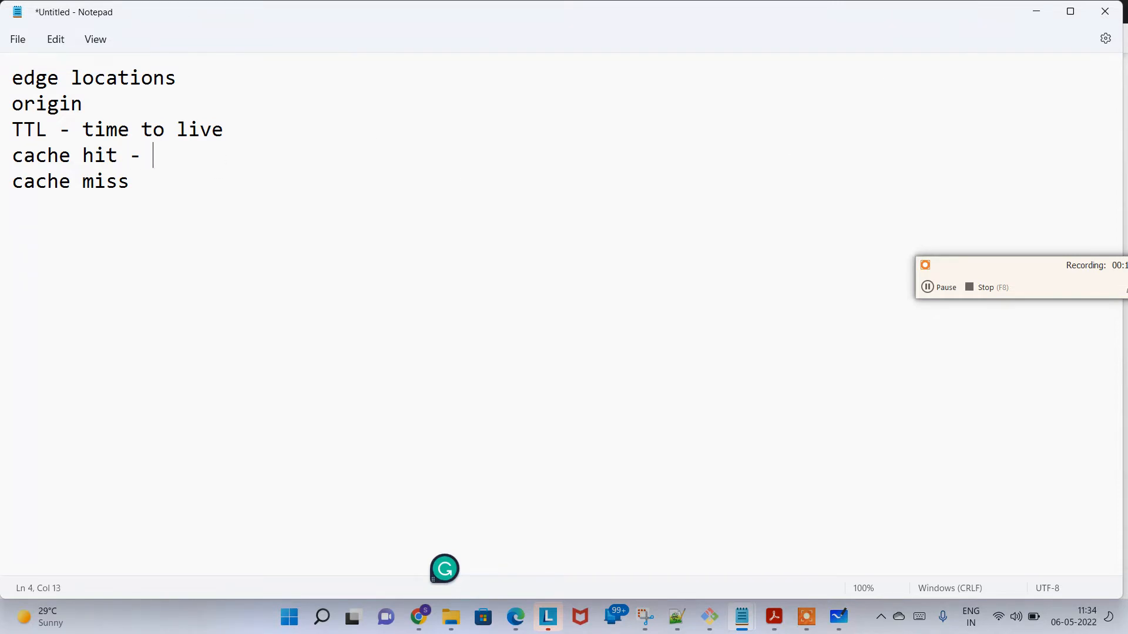
Step: Complete the cache hit line with the definition "if the requested file/doc/media is present in EDGE location"
type("f the requested r")
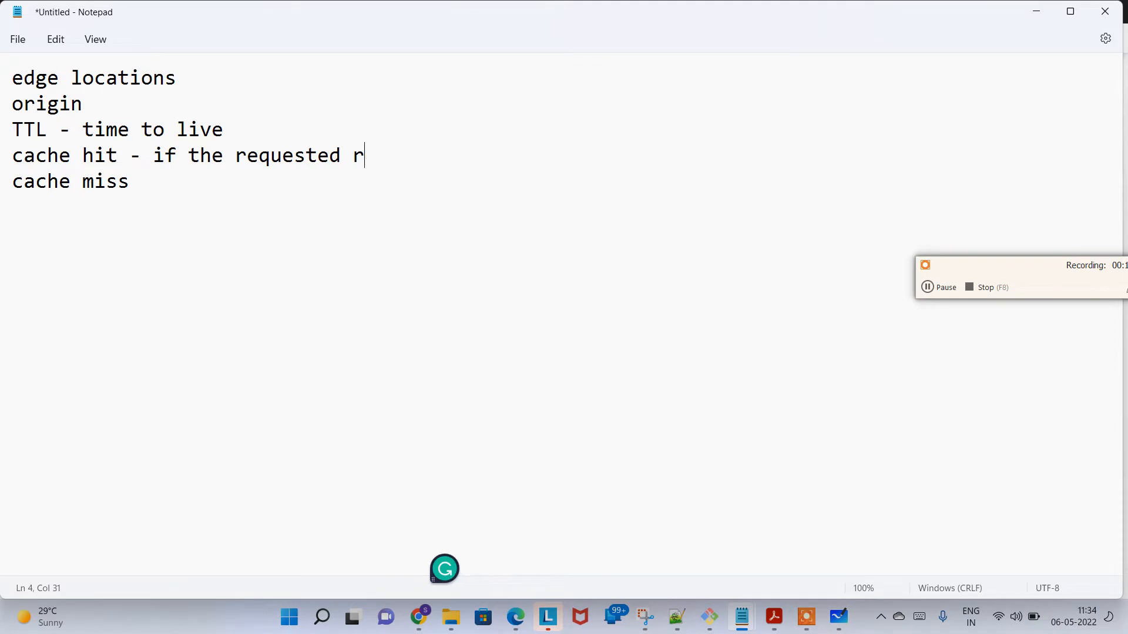
key("BackSpace")
type("file/d")
type("oc/media")
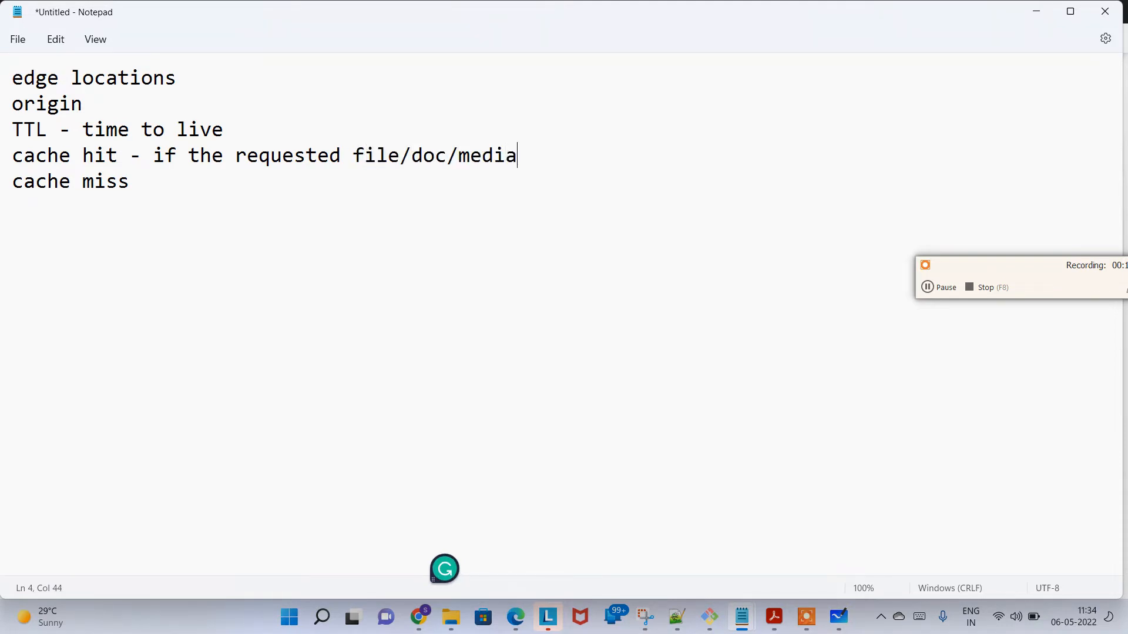
type(" is pesen")
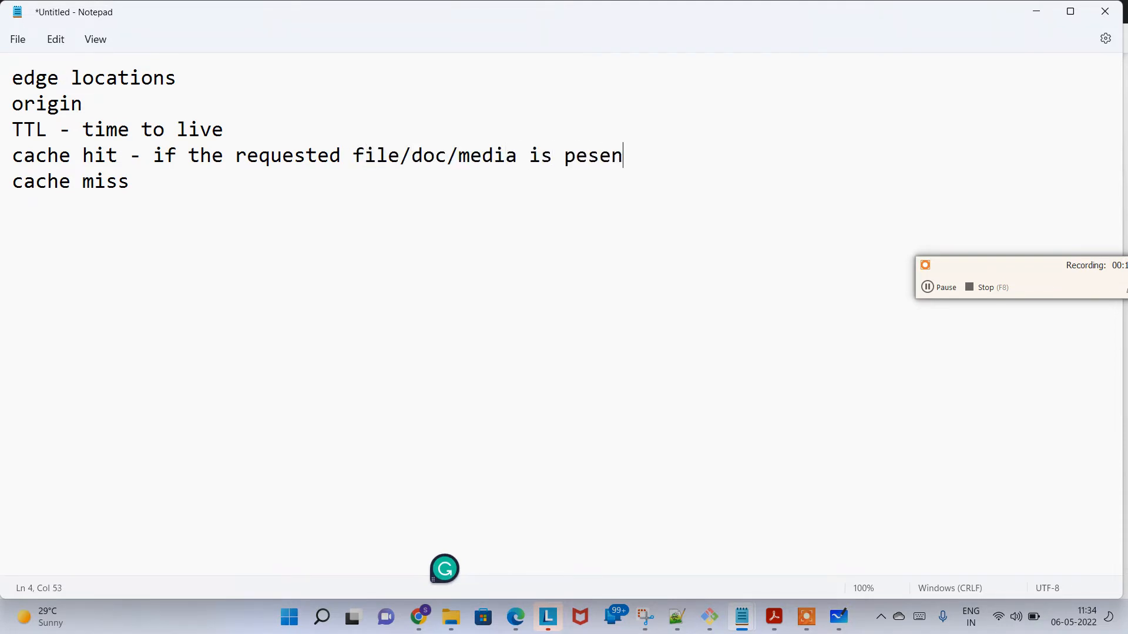
key("BackSpace")
key("BackSpace")
key("BackSpace")
key("BackSpace")
key("BackSpace")
type("r")
key("BackSpace")
type("present in")
key("Caps_Lock")
type("EDGE")
key("Caps_Lock")
type("location")
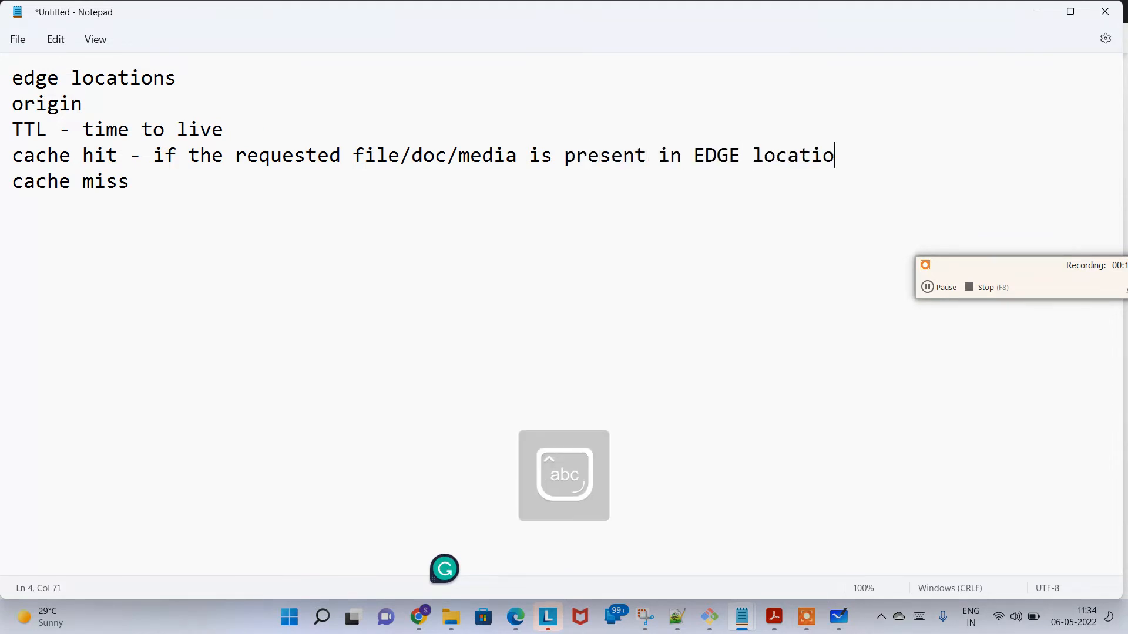
Step: Complete the cache miss line with "- If the requested file/doc/media is not present in EDGE location"
key("Caps_Lock")
type("- IF THE")
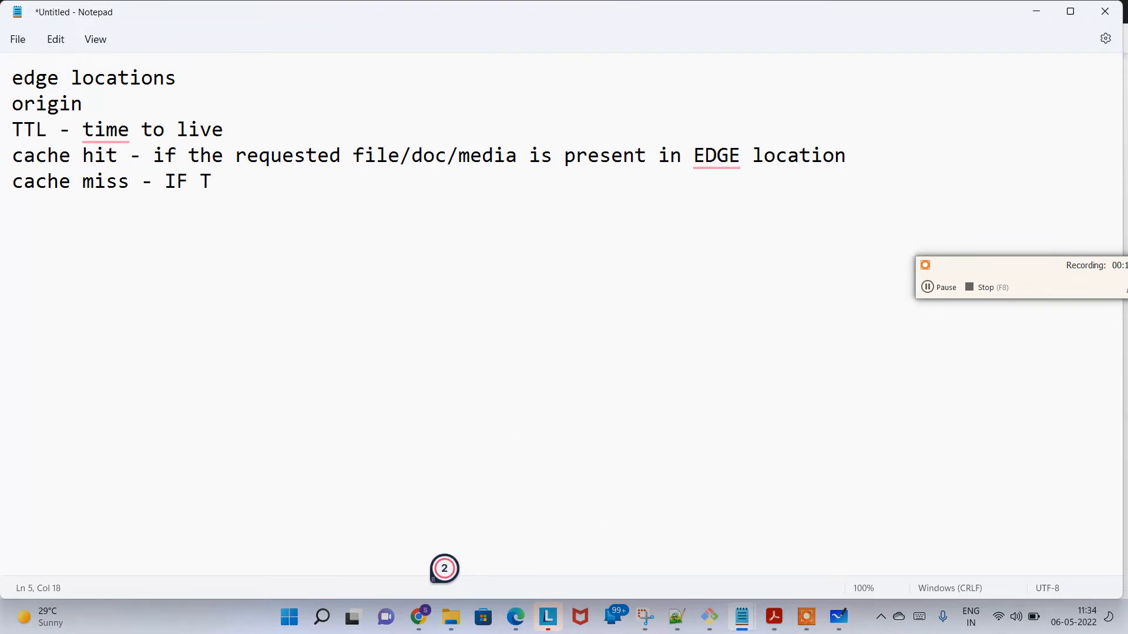
key("BackSpace")
key("BackSpace")
key("BackSpace")
key("BackSpace")
key("BackSpace")
key("Caps_Lock")
type("f t")
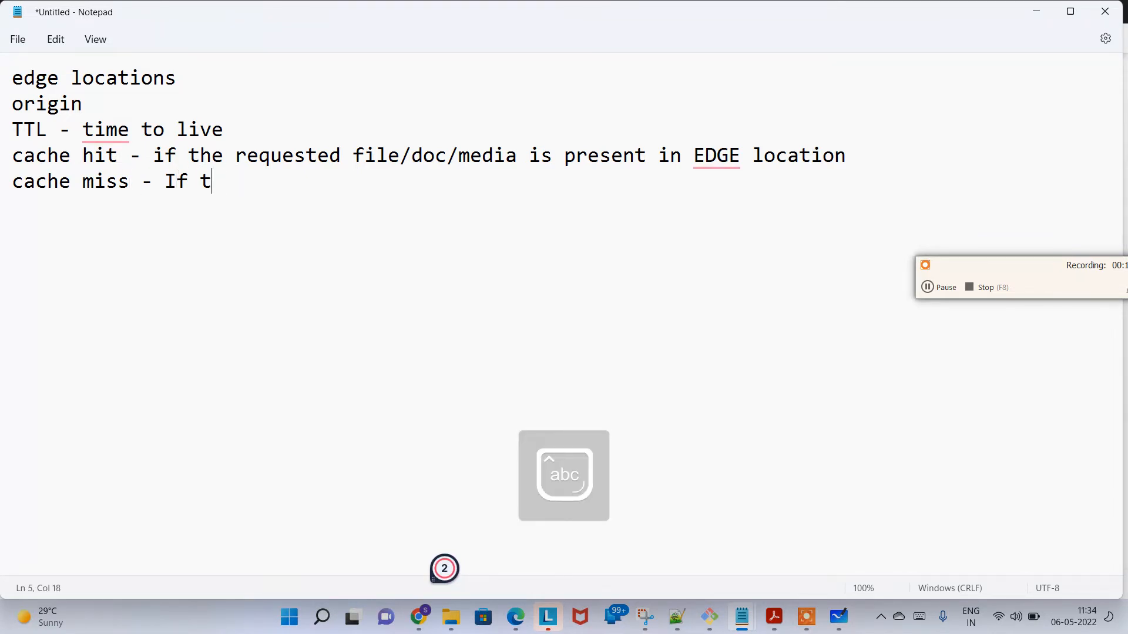
type("he requeeste")
key("BackSpace")
key("BackSpace")
key("BackSpace")
key("BackSpace")
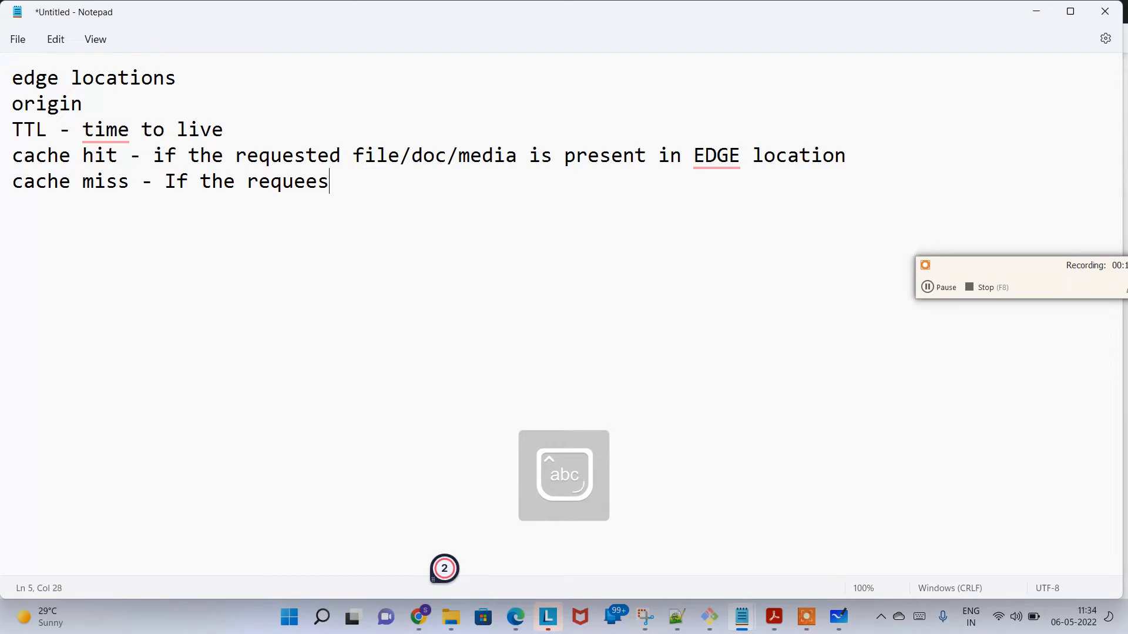
type("sted file/doc/m")
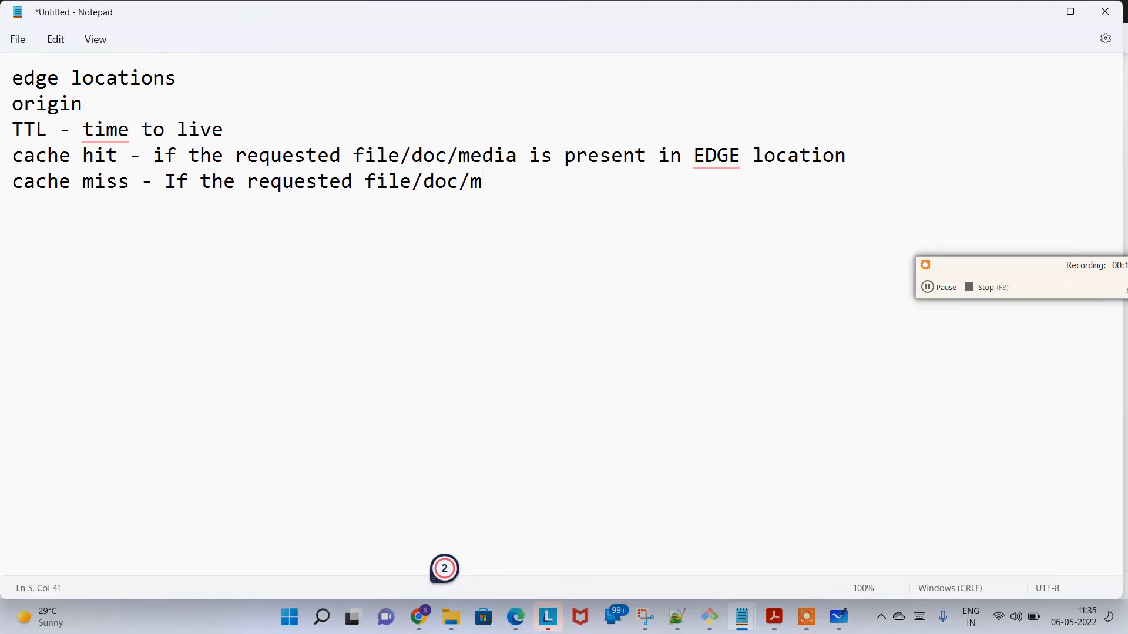
type("edia is not present in")
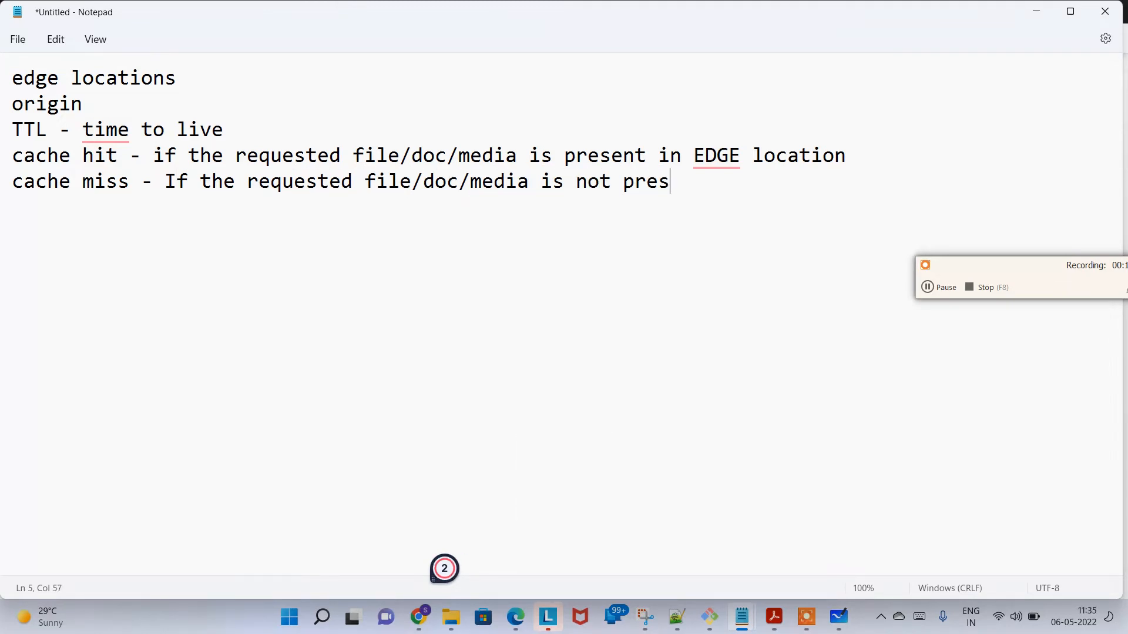
key("Caps_Lock")
type("EDGE")
key("Caps_Lock")
type("location")
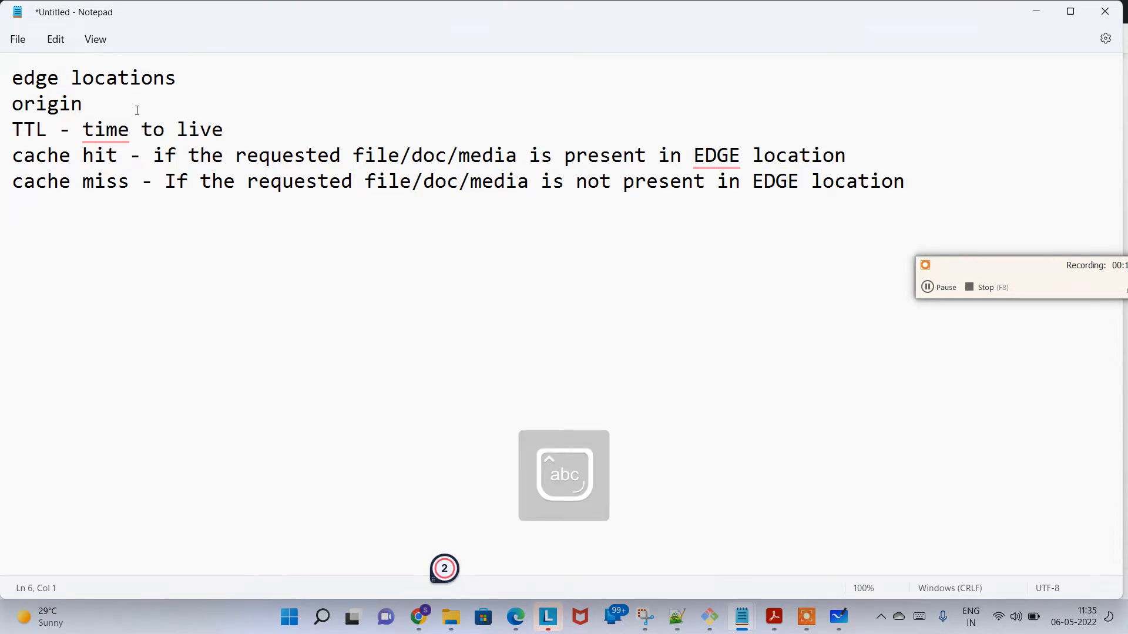
Step: Extend the TTL line with "- for how long the files should be cached in the EDGE location."
left_click(241, 126)
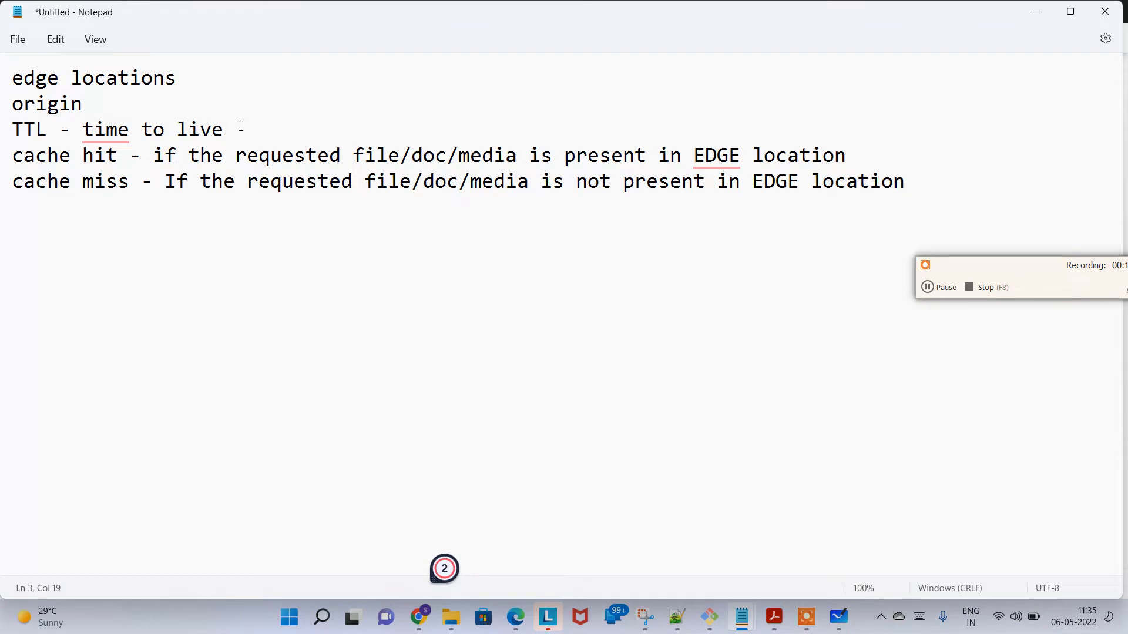
type("- for how")
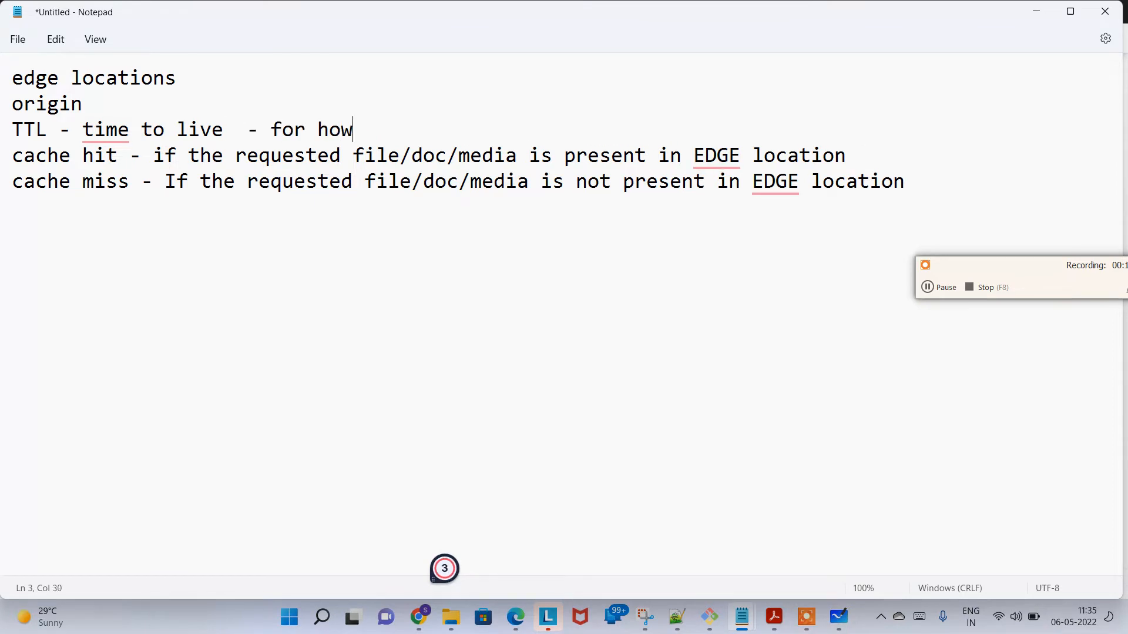
type(" long the fi")
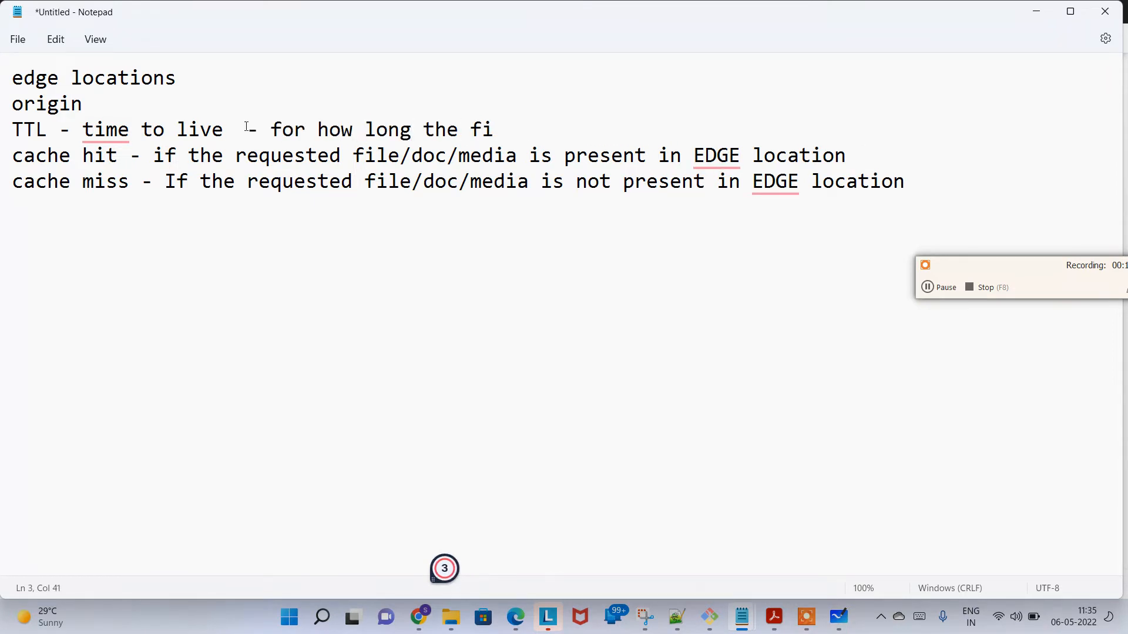
type("les should be ")
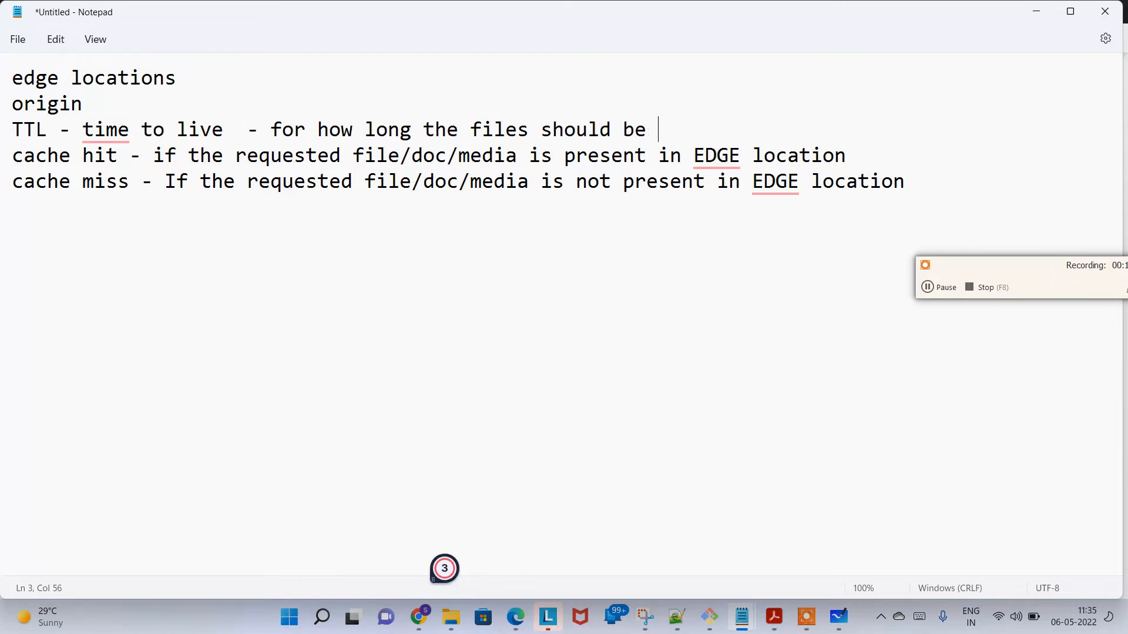
type("cached in the")
key("Caps_Lock")
type("EDG")
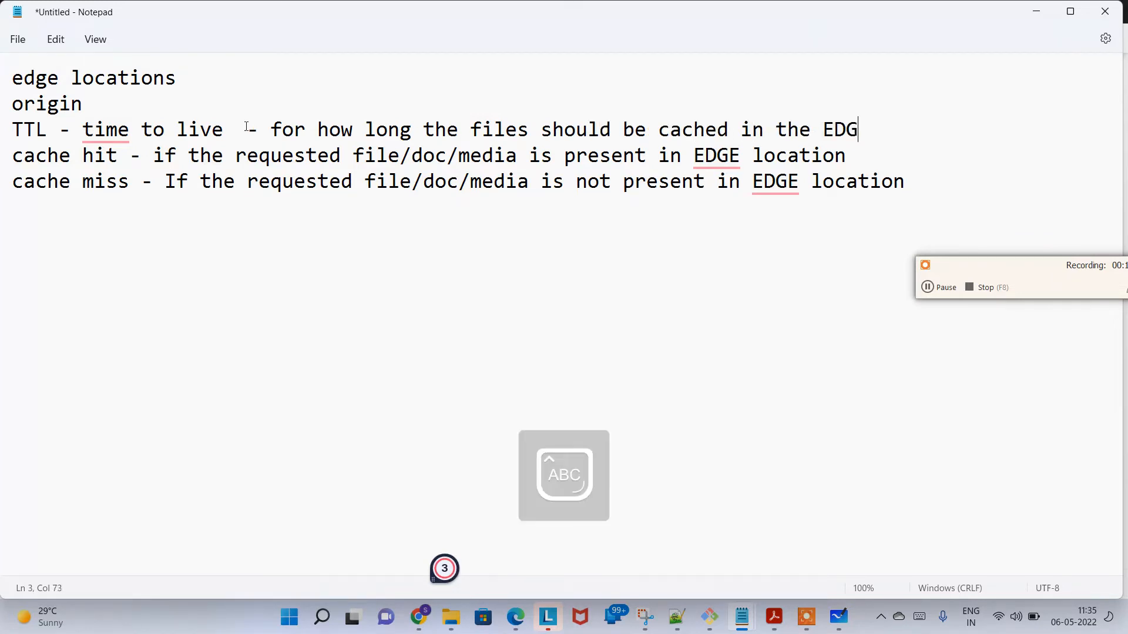
type("E")
key("Caps_Lock")
type("location.")
Step: Add the line "default timing is 24 hrs." directly below the TTL definition
key("Return")
type("d")
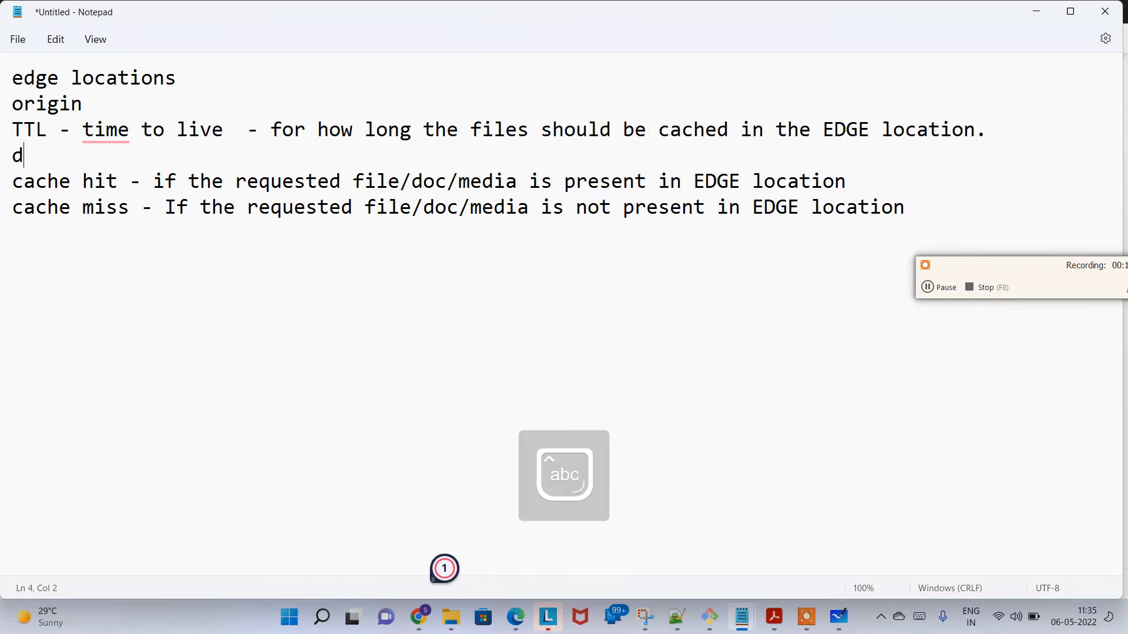
type("efault timing is 24 hrs.")
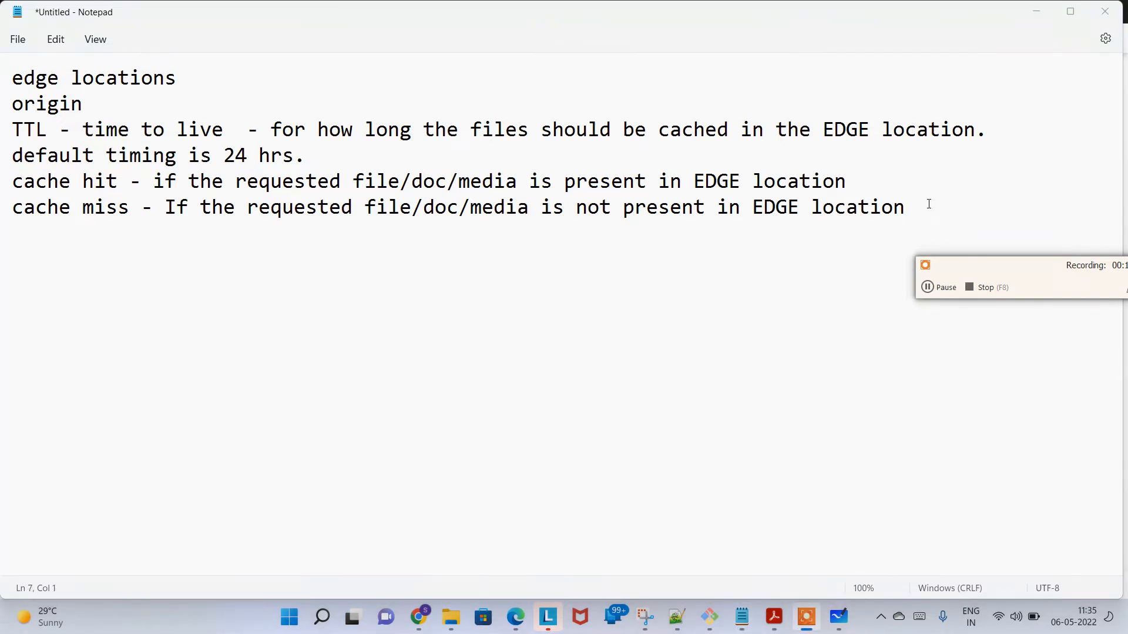
Step: Below the cache miss line, add a separator line of underscores and the heading "Task:"
key("alt+Tab")
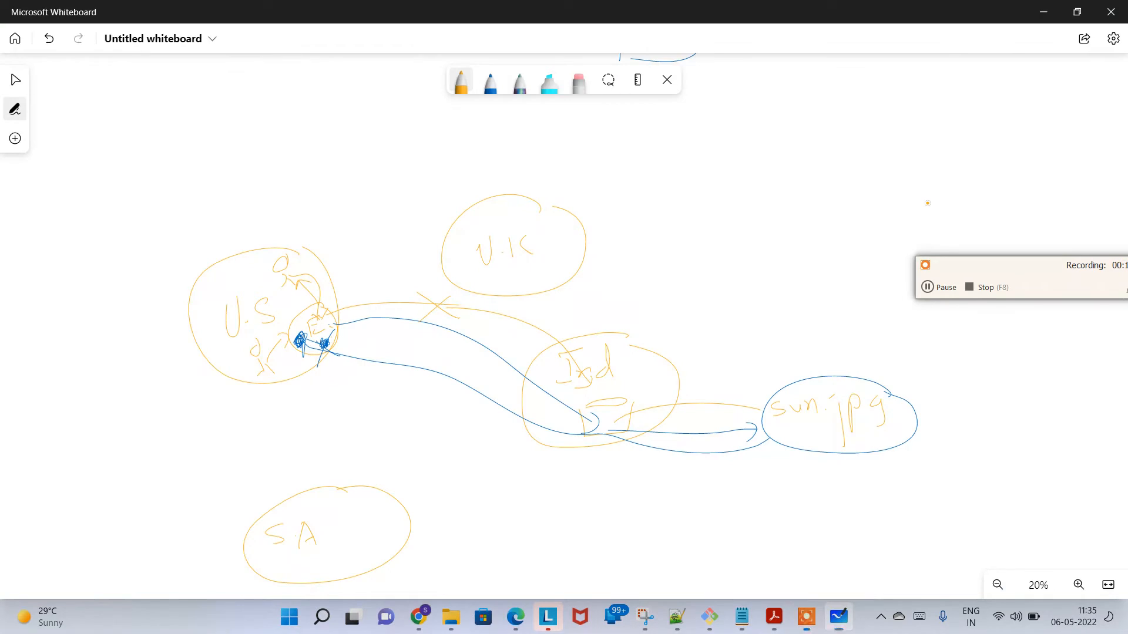
key("alt+Tab")
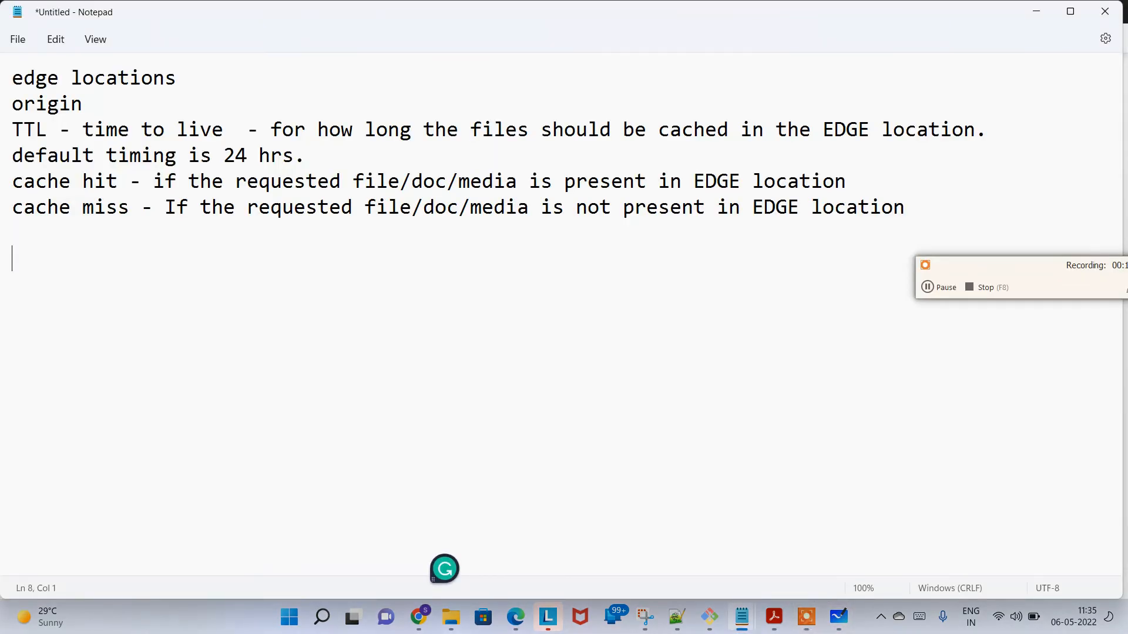
type("__________________")
key("Return")
key("Return")
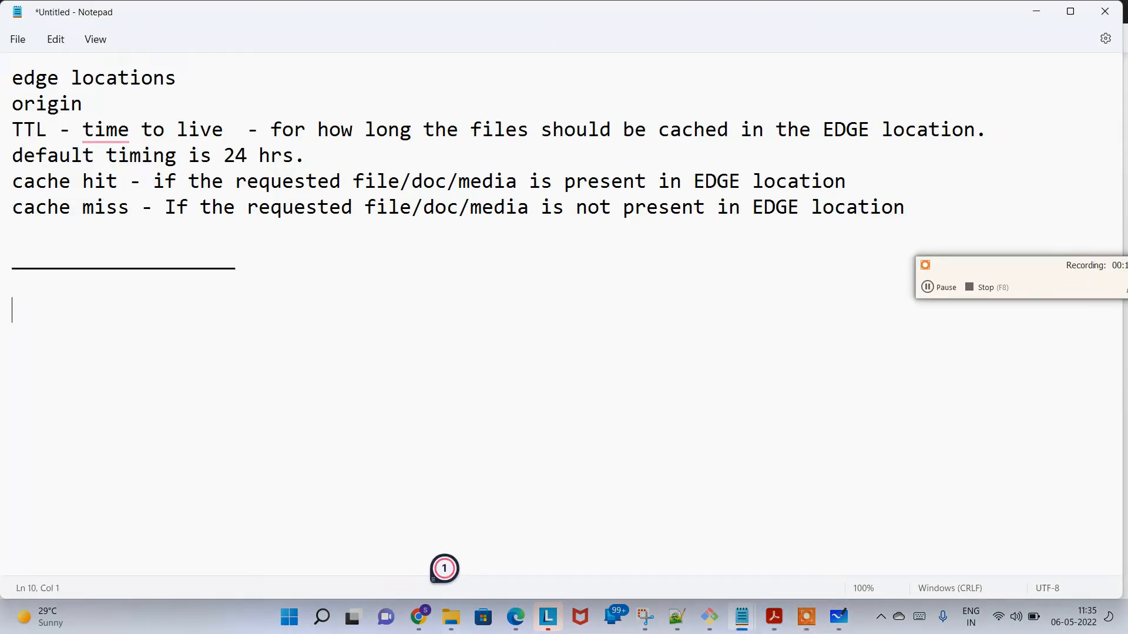
type("Task:")
key("Return")
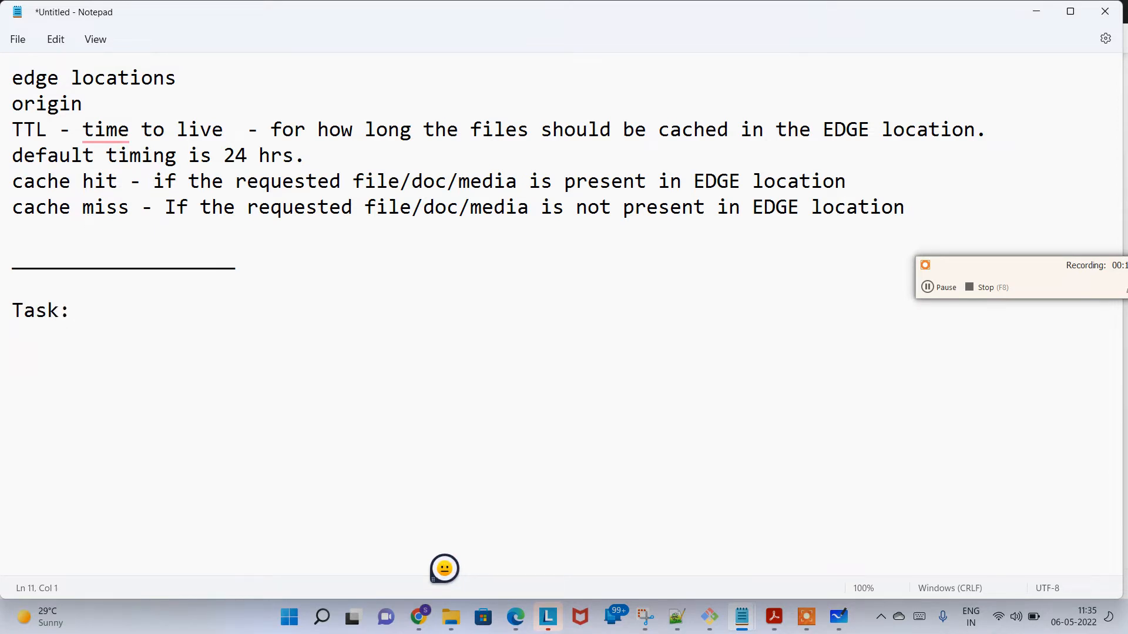
Step: Under the "Task:" heading, list "1. Create an s3 bucket" and "2. Upload an image"
type("1. Create an s3 ")
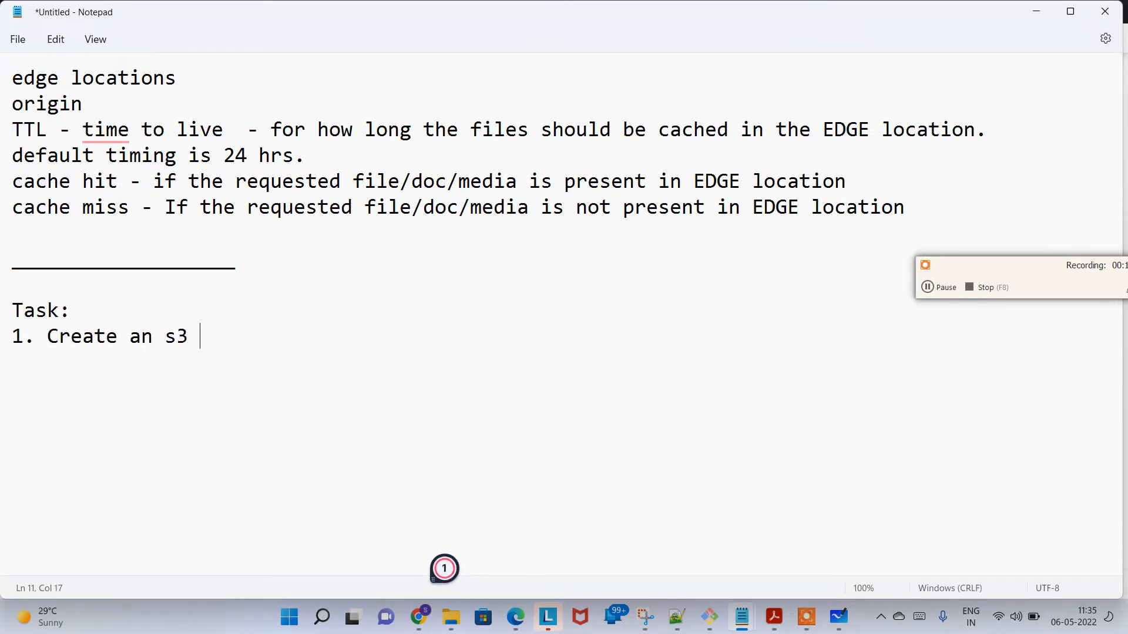
type("bucket")
key("Return")
type("2")
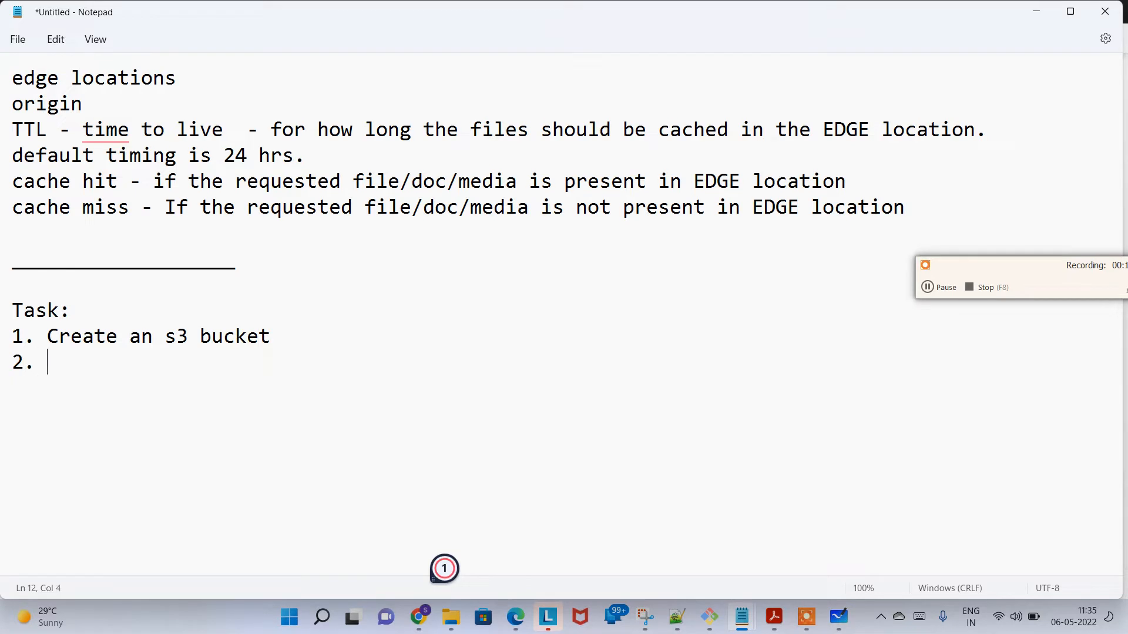
type(". Upload an image ")
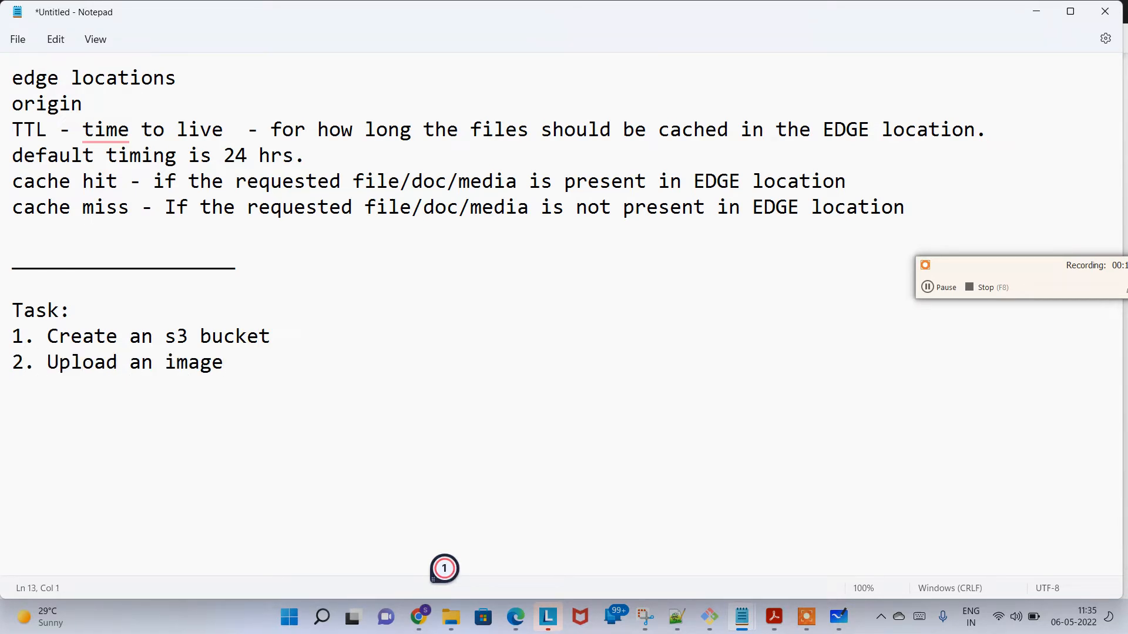
type("3. Createa")
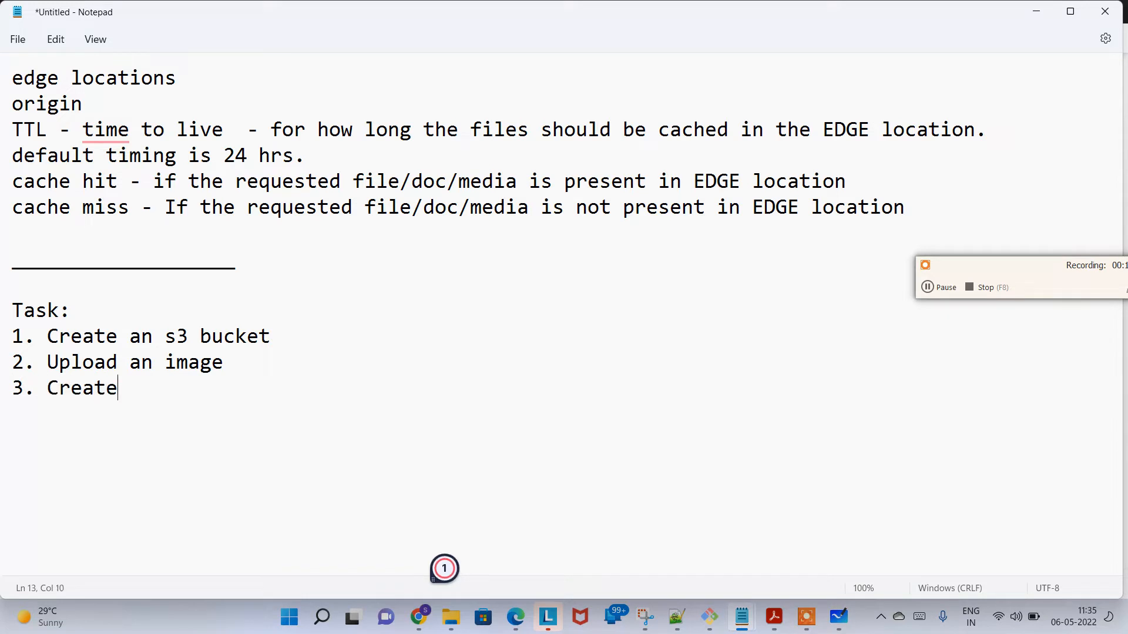
Step: Add the line "3. Create a cloudfront distribution" to the task list
key("BackSpace")
key("BackSpace")
type("a cloudfront dist")
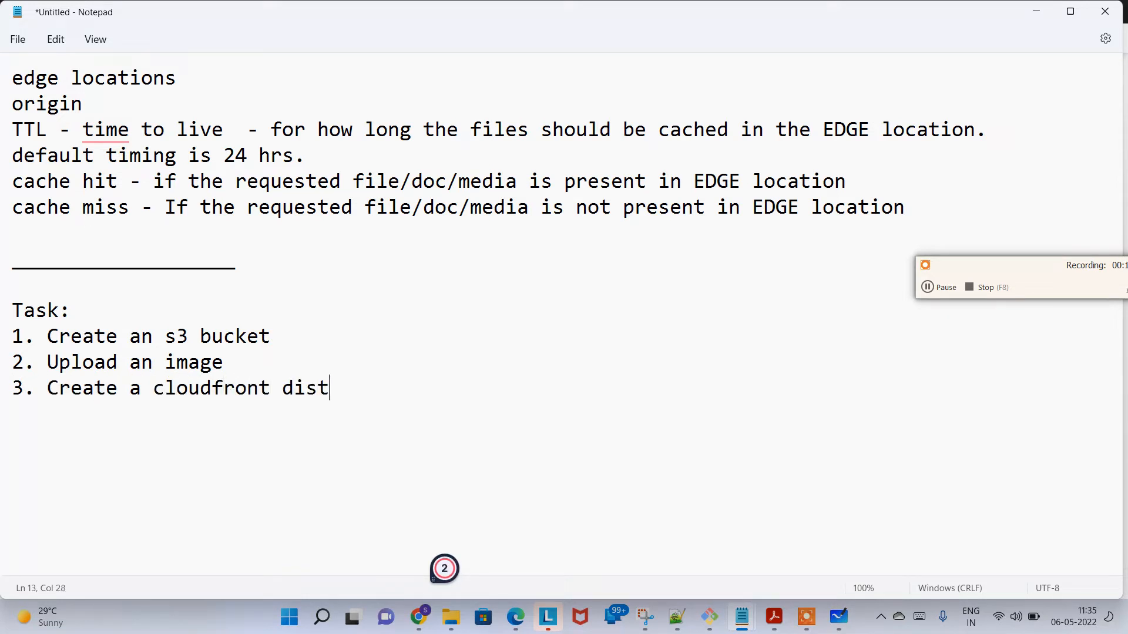
type("ribution ")
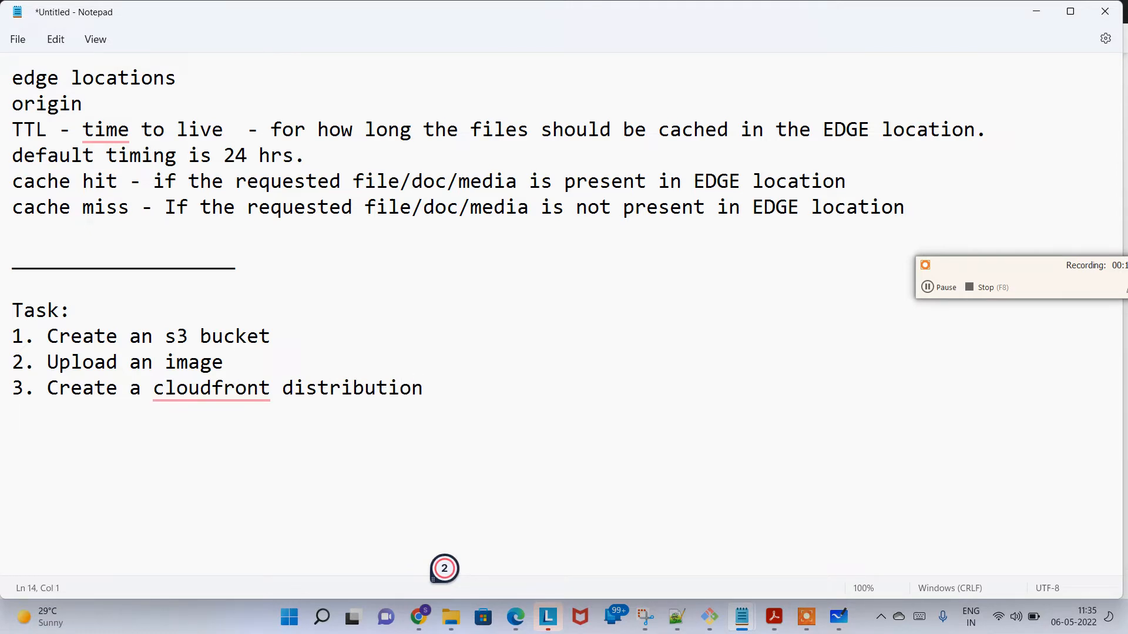
type("4. make some configru")
Step: Add the task lines "4. make some configurations." and "5. try to access." below the CloudFront distribution line
key("BackSpace")
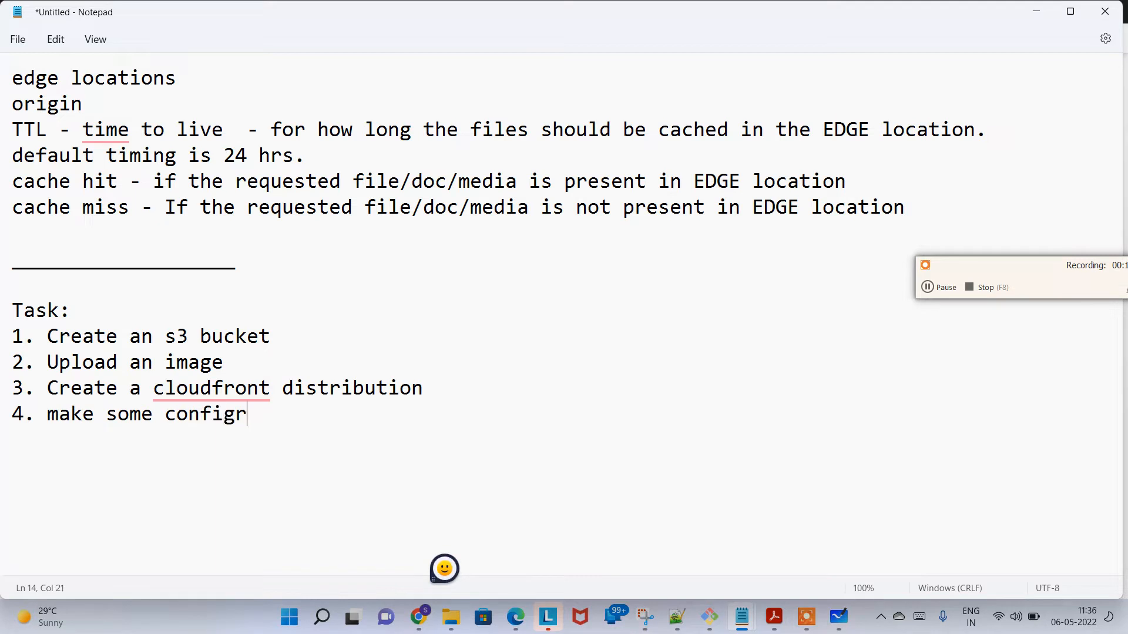
type("urations.")
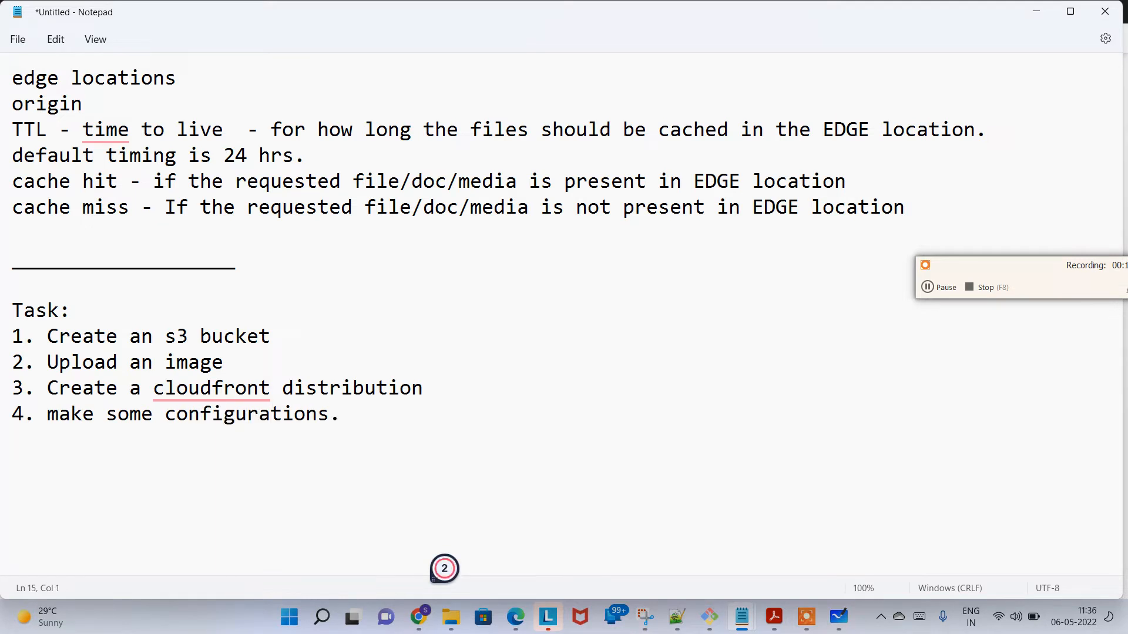
type("5. try a")
type("o access.")
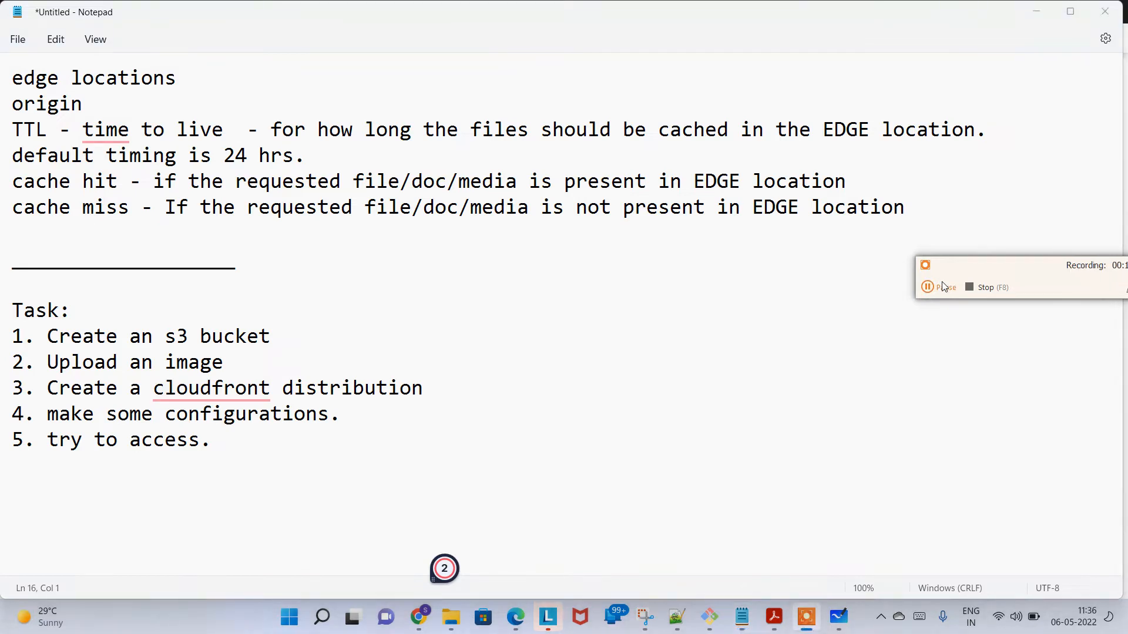
Step: Switch to the Chrome window with the AWS console and close the Mashable content delivery networks page
key("alt+Tab")
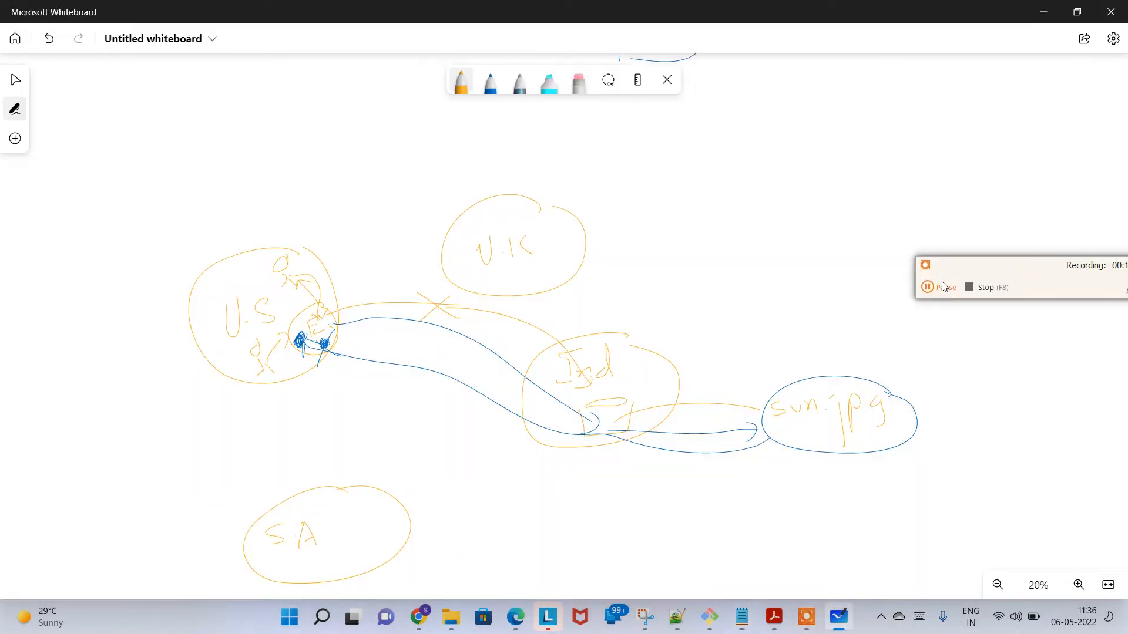
key("alt+Tab")
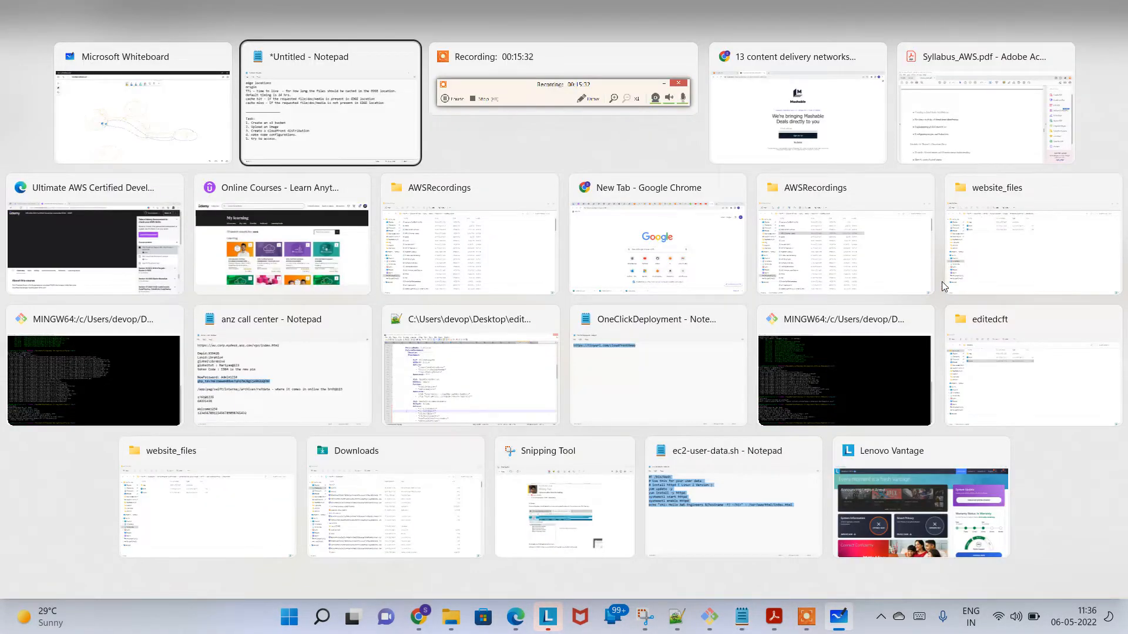
key("alt+Tab")
key("alt+Tab")
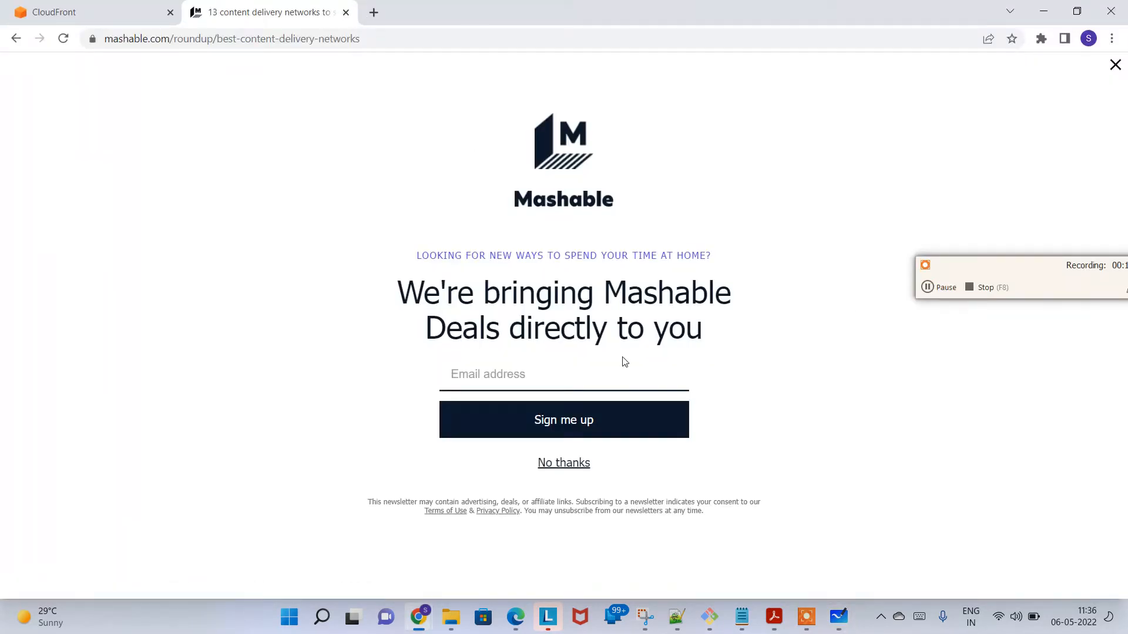
left_click(345, 13)
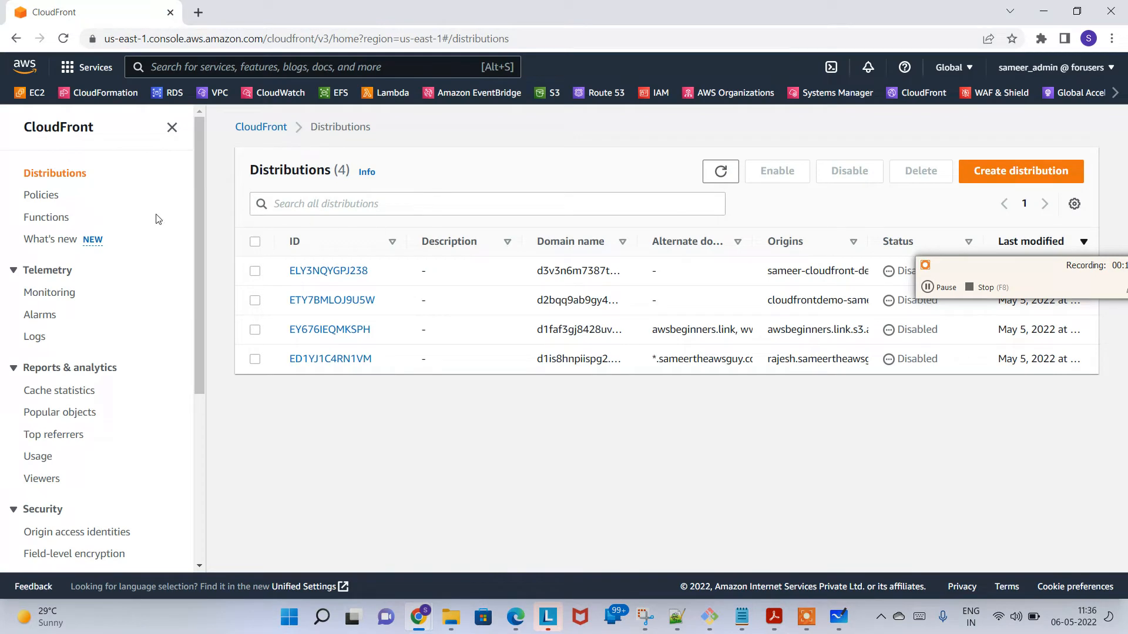
Step: Search the AWS services for "s3" and open the S3 bucket list
left_click(278, 64)
type("s")
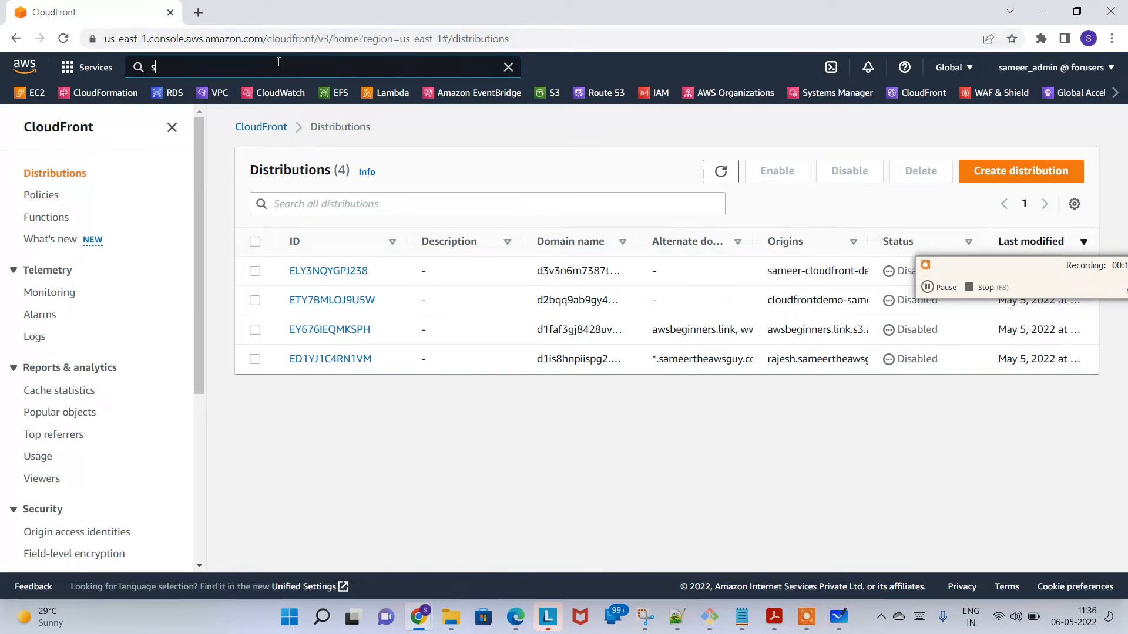
type("3")
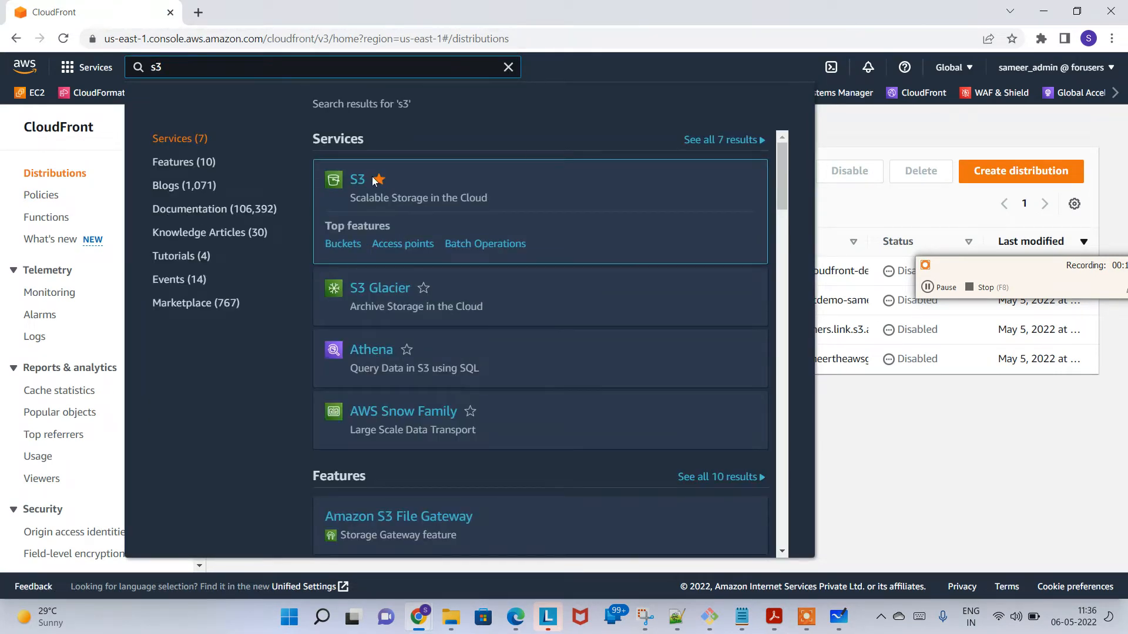
left_click(374, 181)
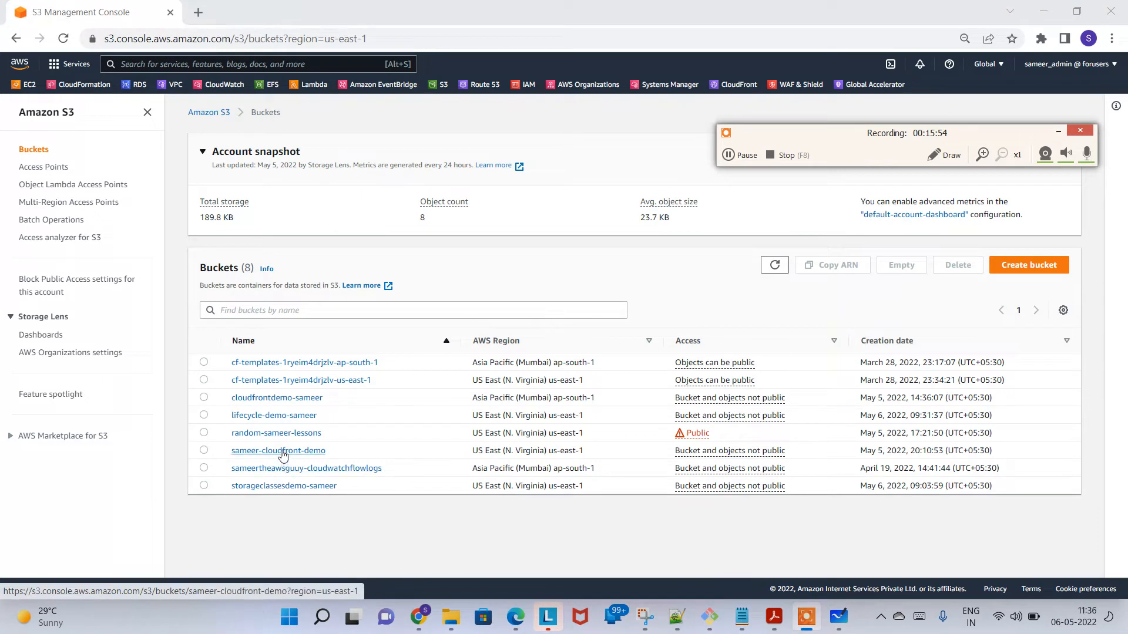
Step: Select the existing CloudFront demo bucket in US East (N. Virginia) and open the operation for emptying it
left_click(203, 450)
left_click(901, 265)
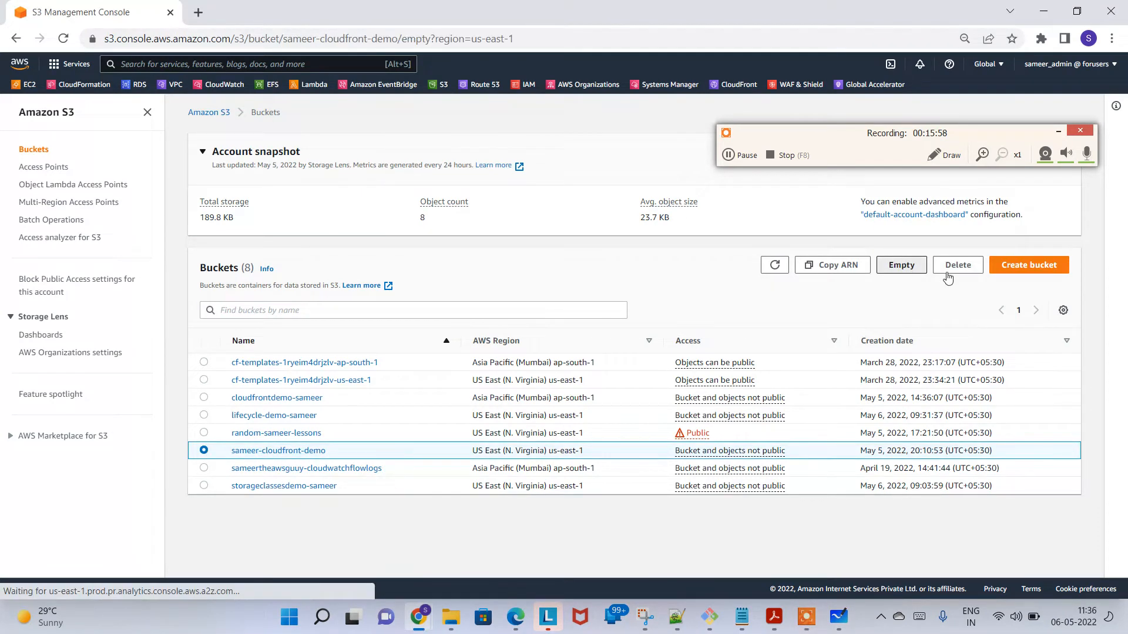
left_click(746, 153)
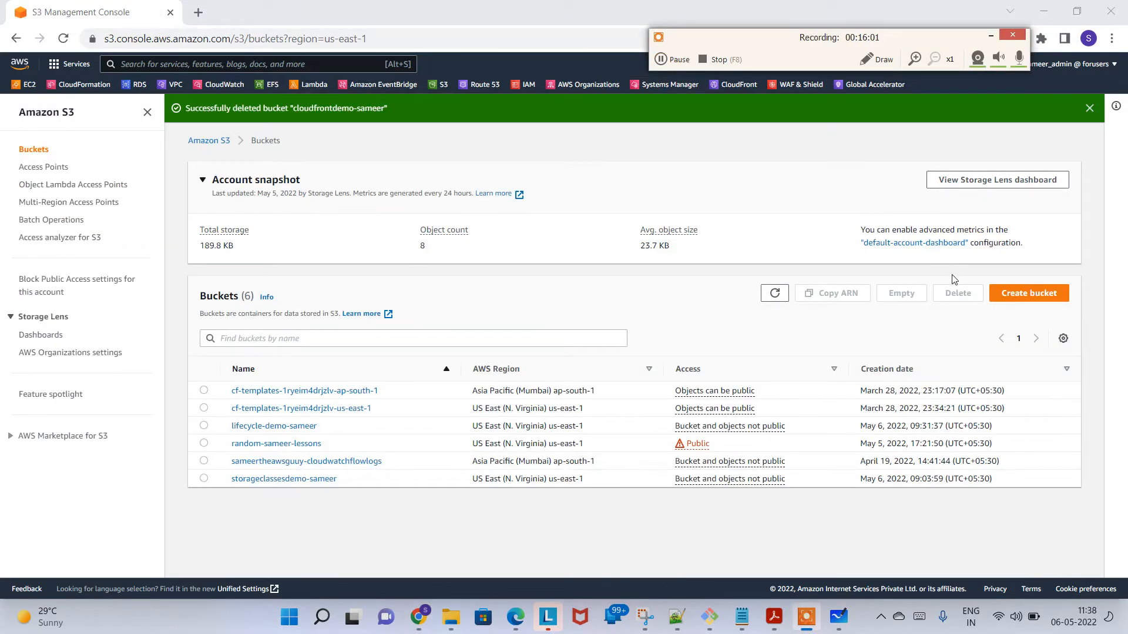
Step: Create an S3 bucket named "cloudfront-demo-" plus the owner's first name in US East (N. Virginia), keeping the default settings with all public access blocked
left_click(1022, 298)
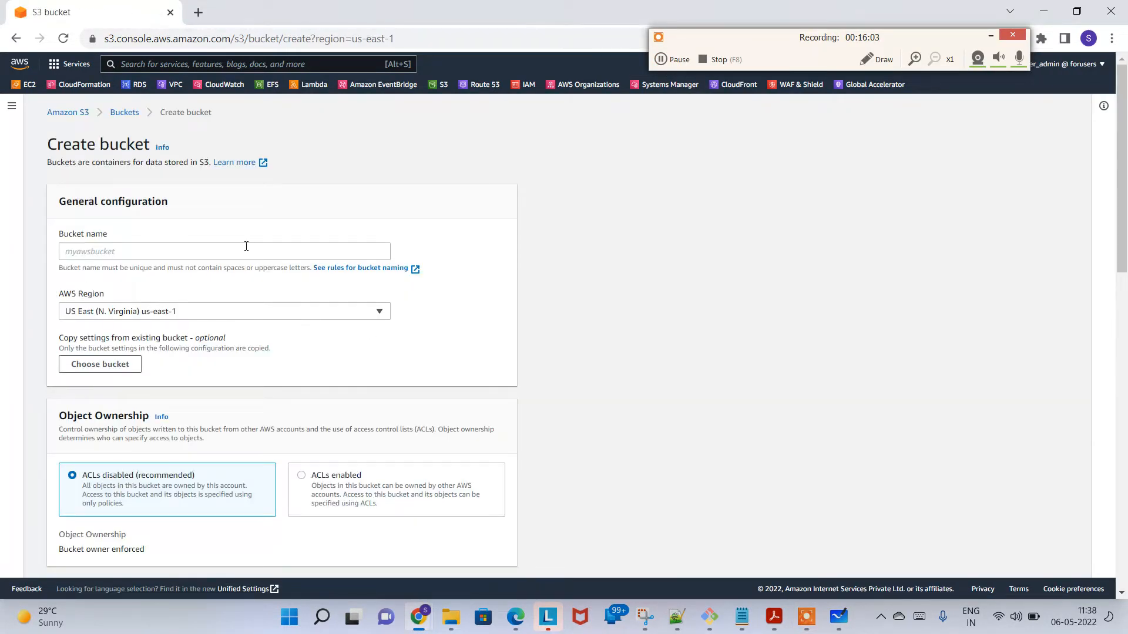
left_click(246, 246)
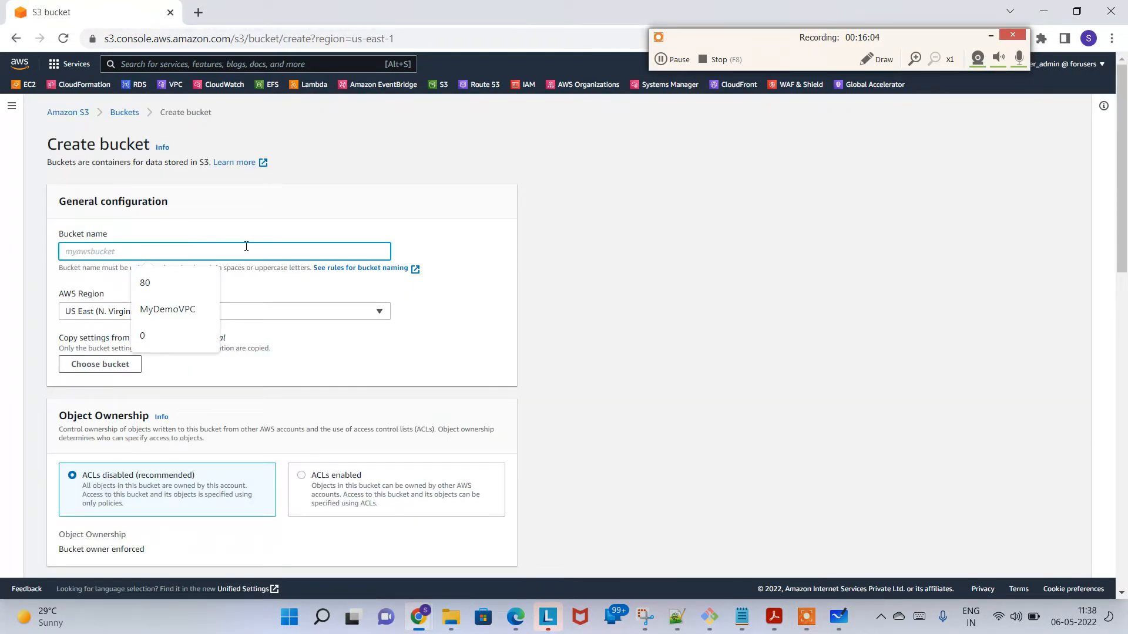
type("cloudfront-demo-sameer")
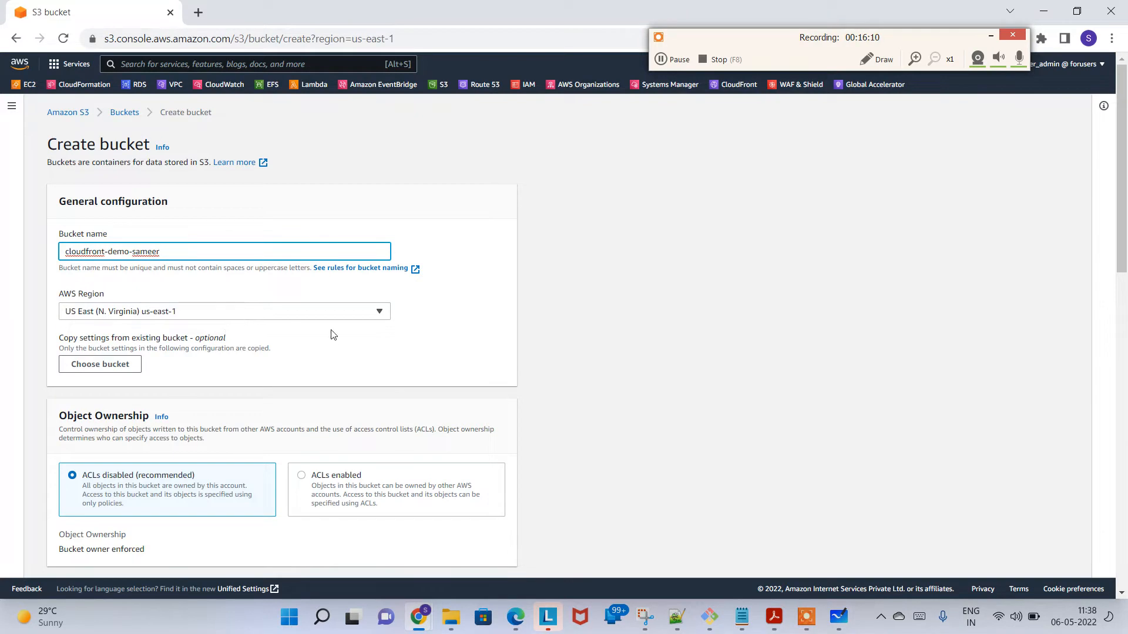
scroll(312, 361, "down", 1)
scroll(293, 365, "down", 1)
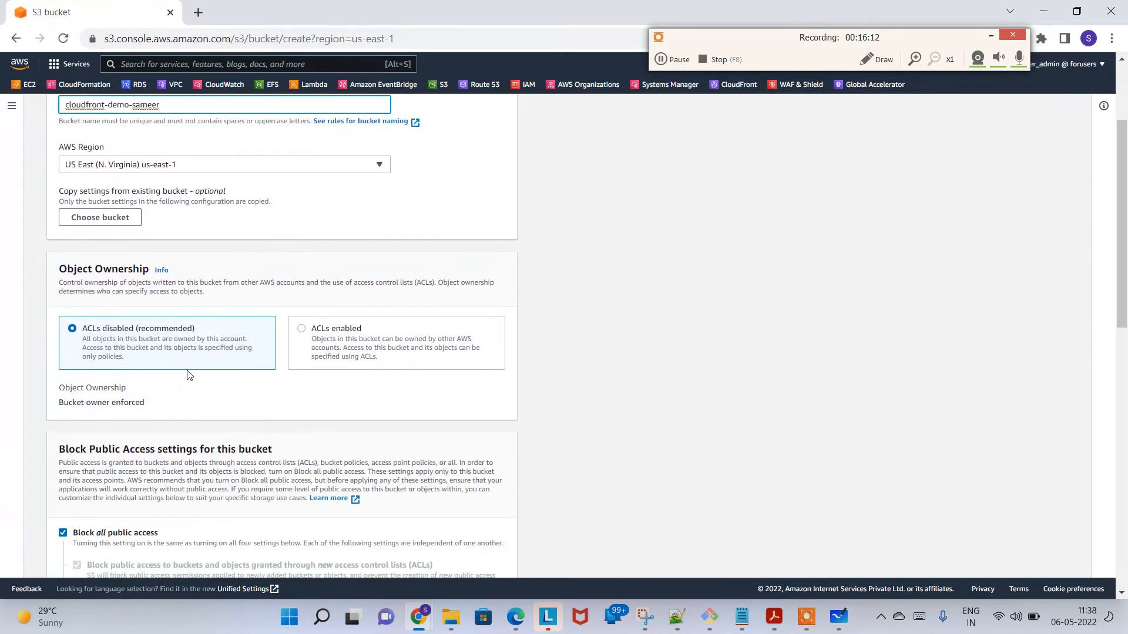
scroll(177, 352, "down", 2)
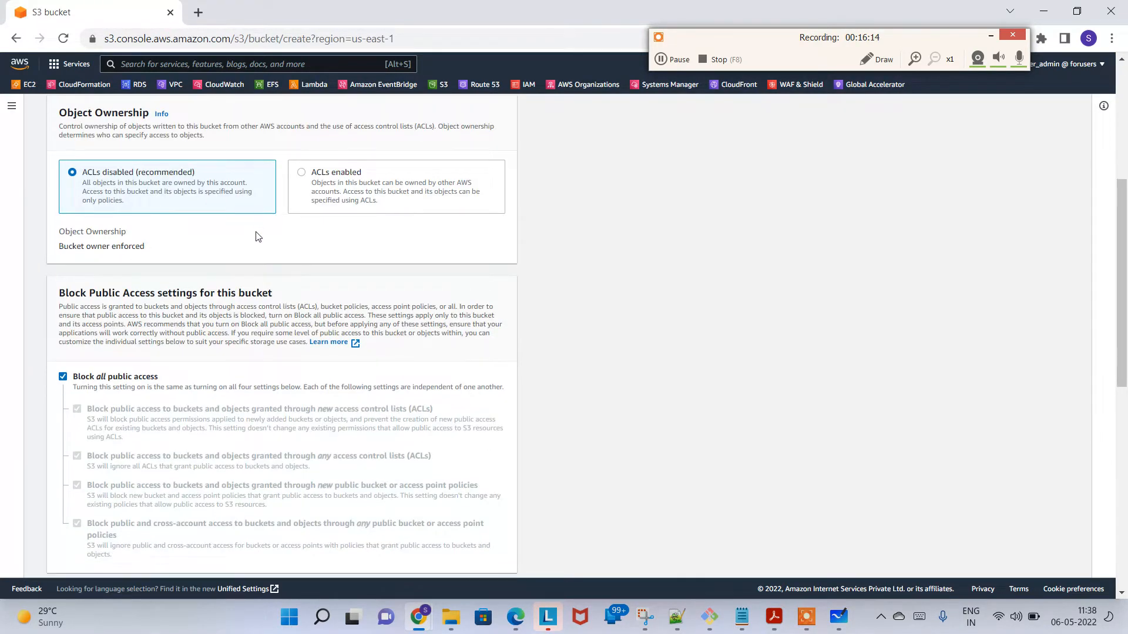
scroll(262, 247, "down", 2)
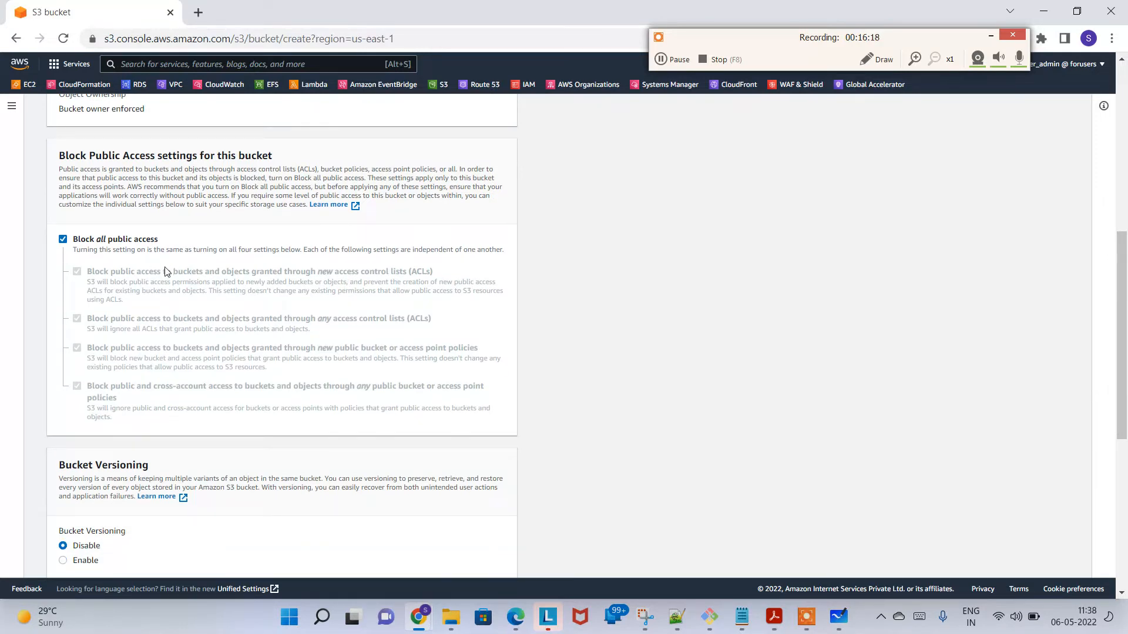
scroll(165, 266, "down", 1)
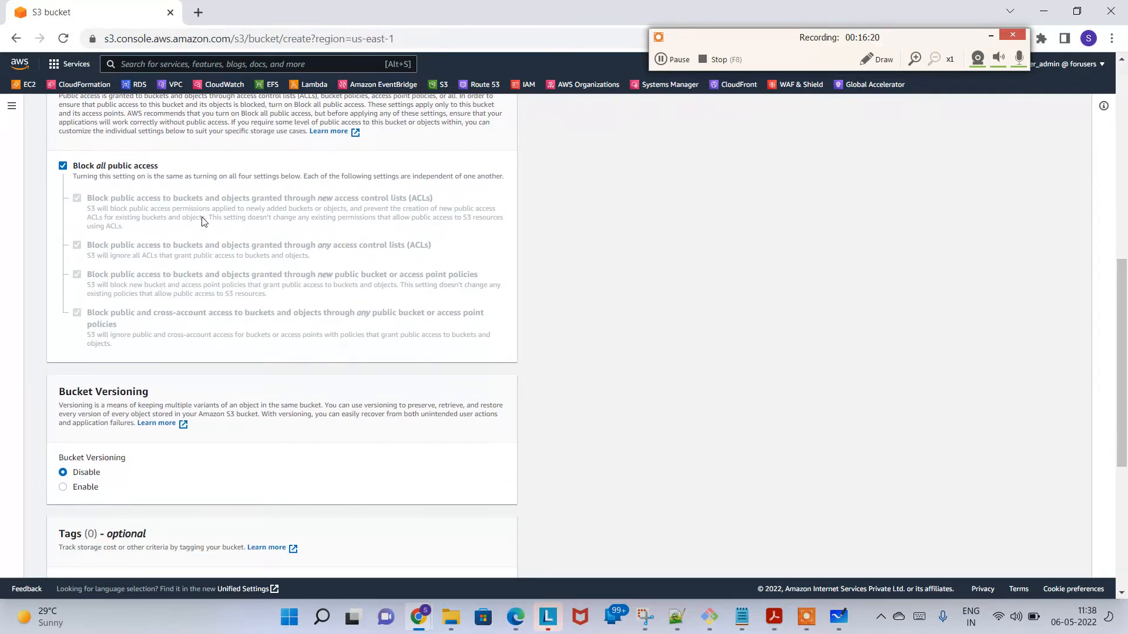
scroll(210, 245, "down", 4)
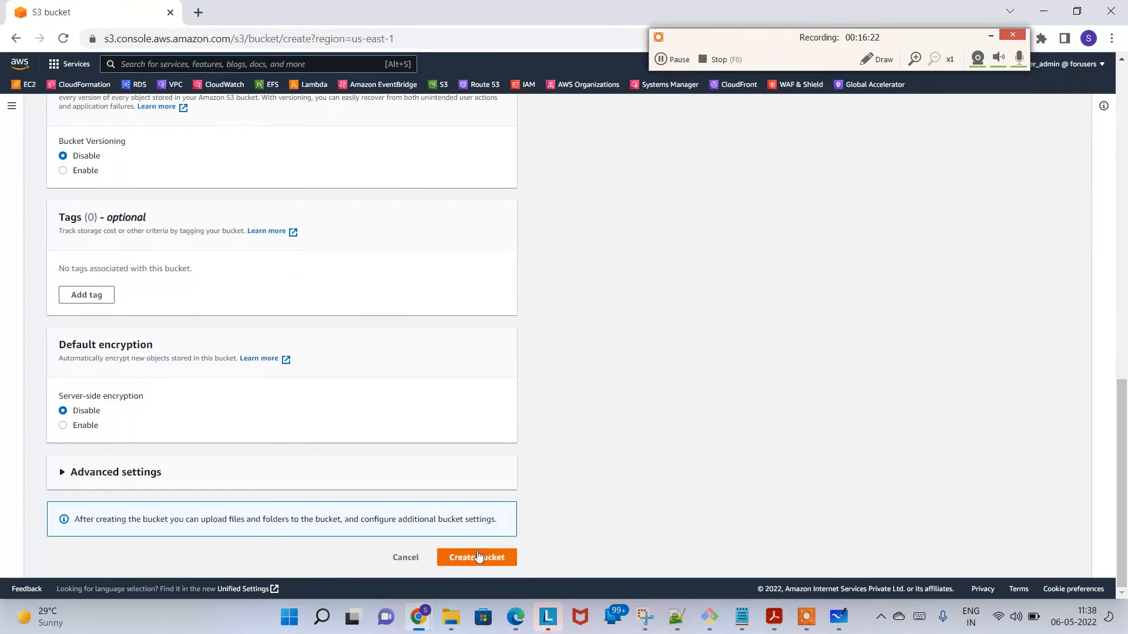
left_click(477, 556)
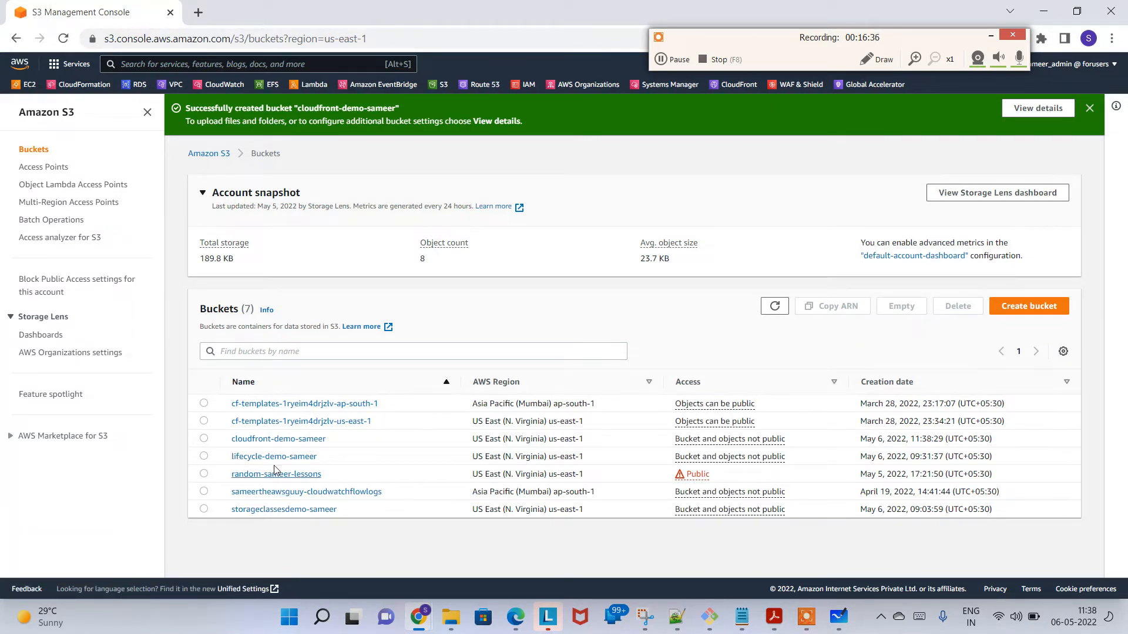
Step: Upload bmw.jpg from the img folder to the new cloudfront-demo bucket and close the upload status page
left_click(285, 446)
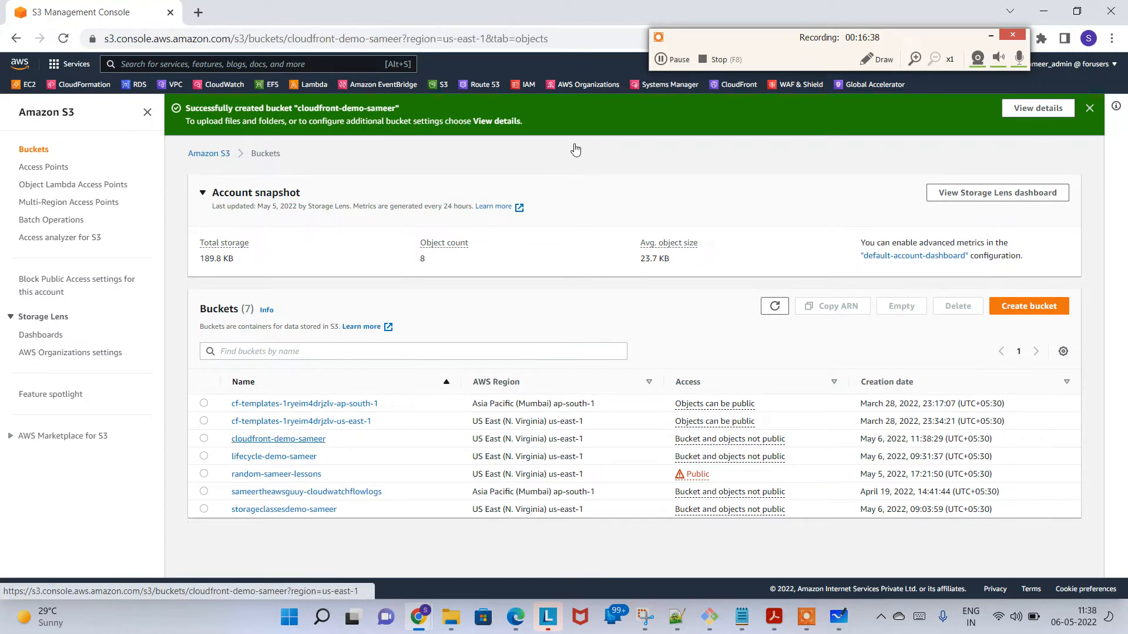
left_click(649, 406)
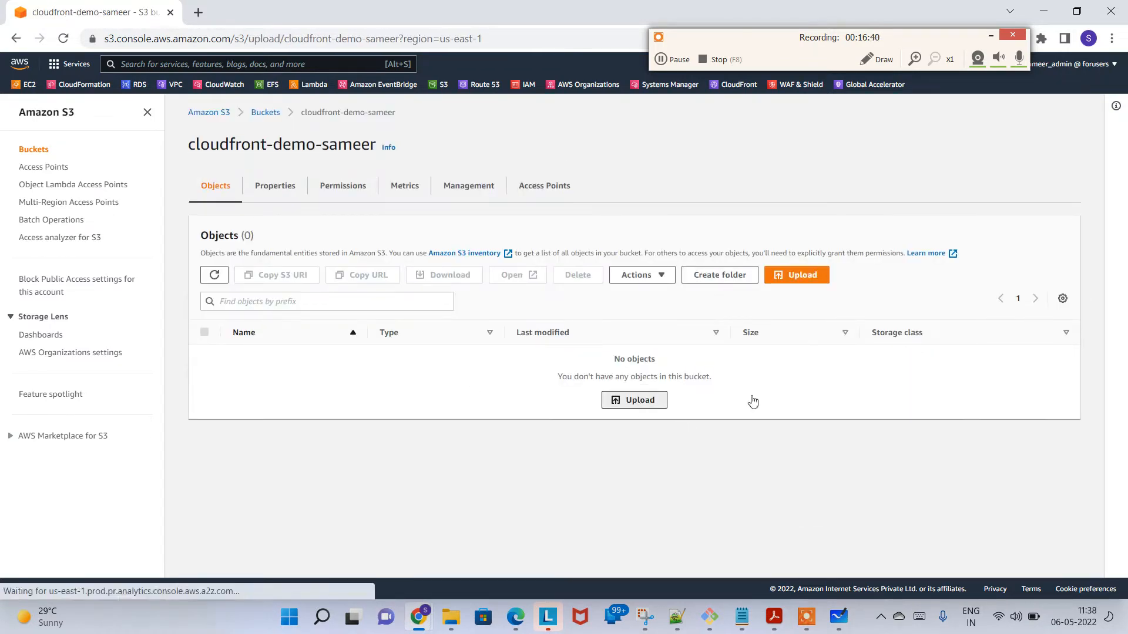
left_click(405, 259)
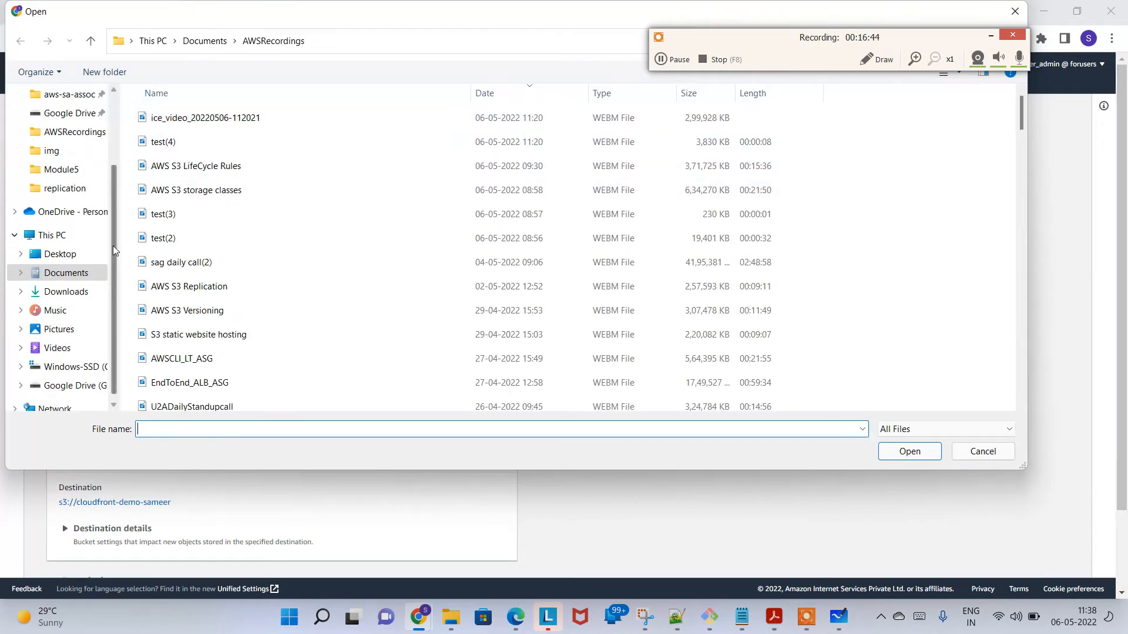
left_click(59, 151)
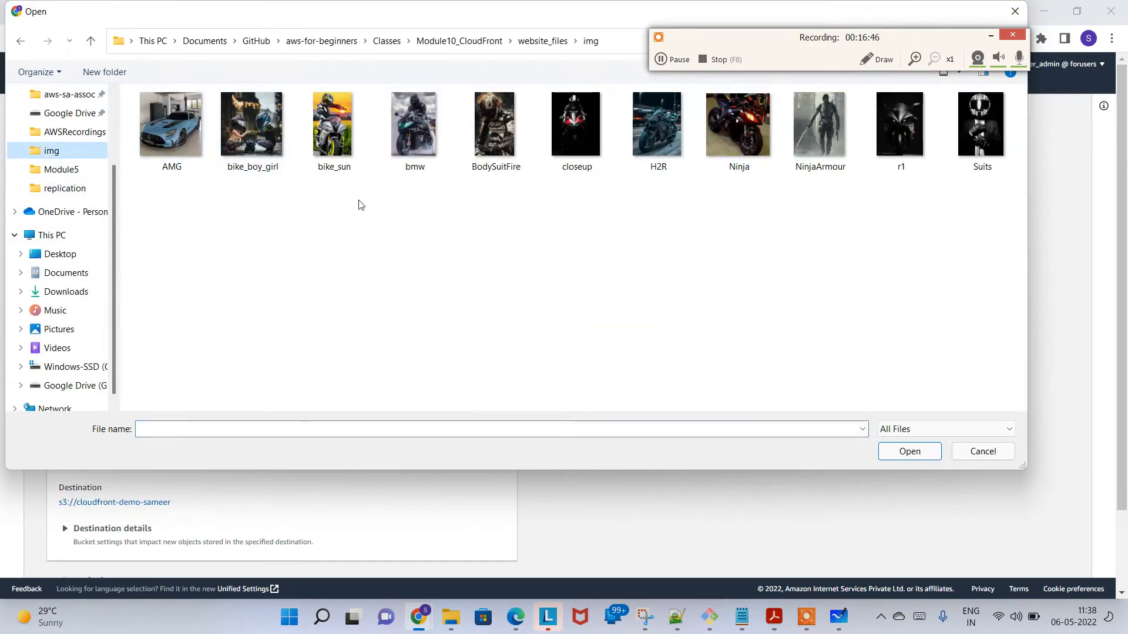
double_click(410, 130)
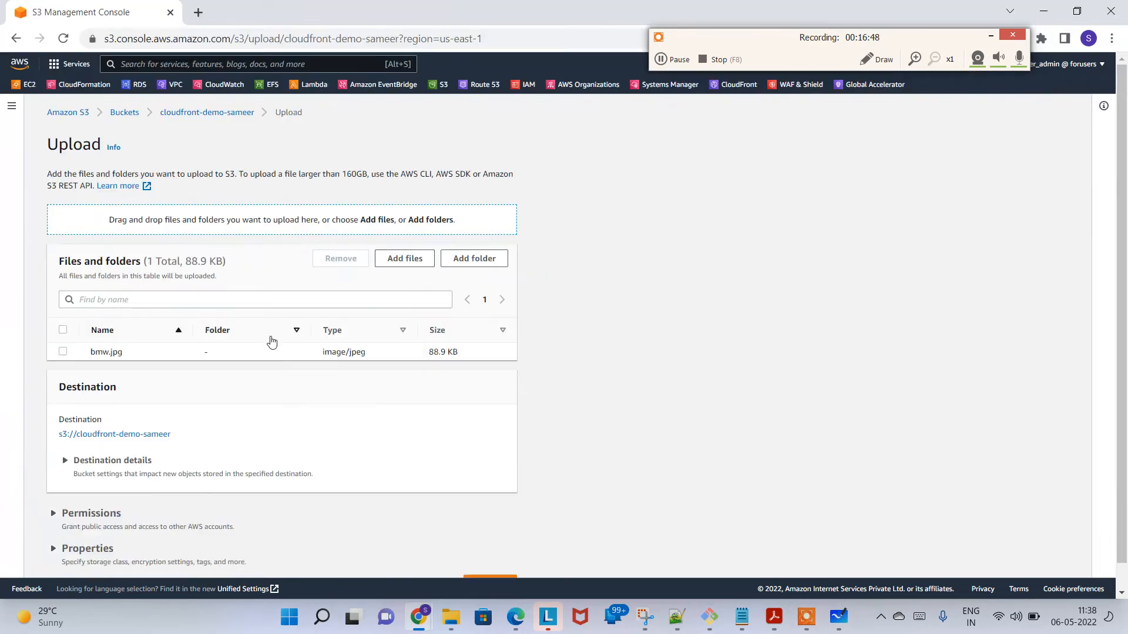
scroll(322, 364, "down", 1)
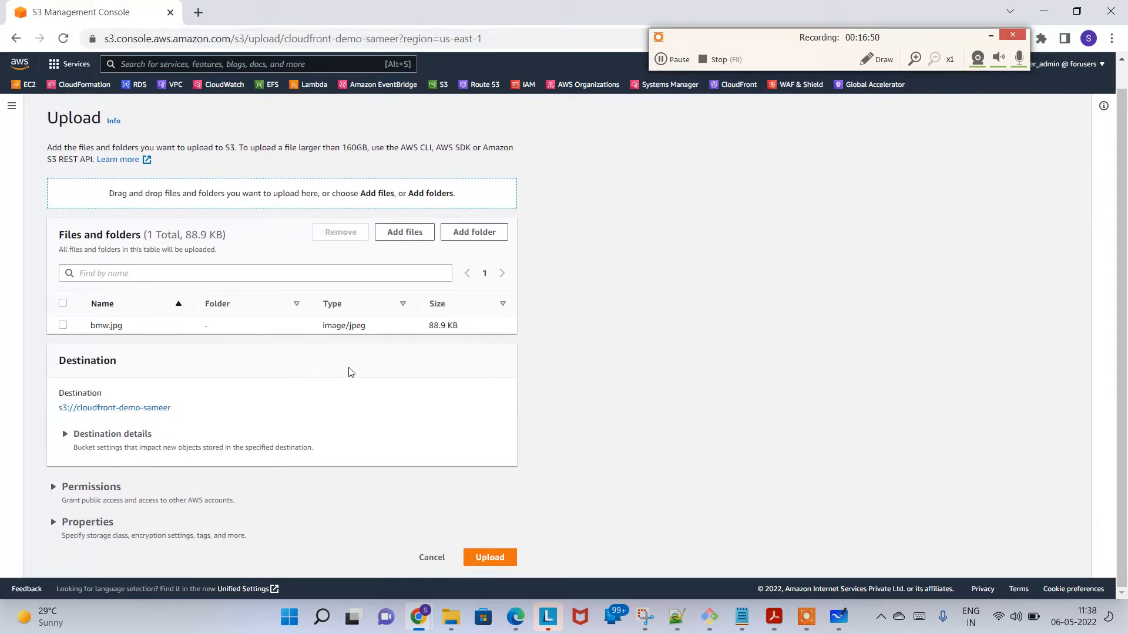
left_click(502, 563)
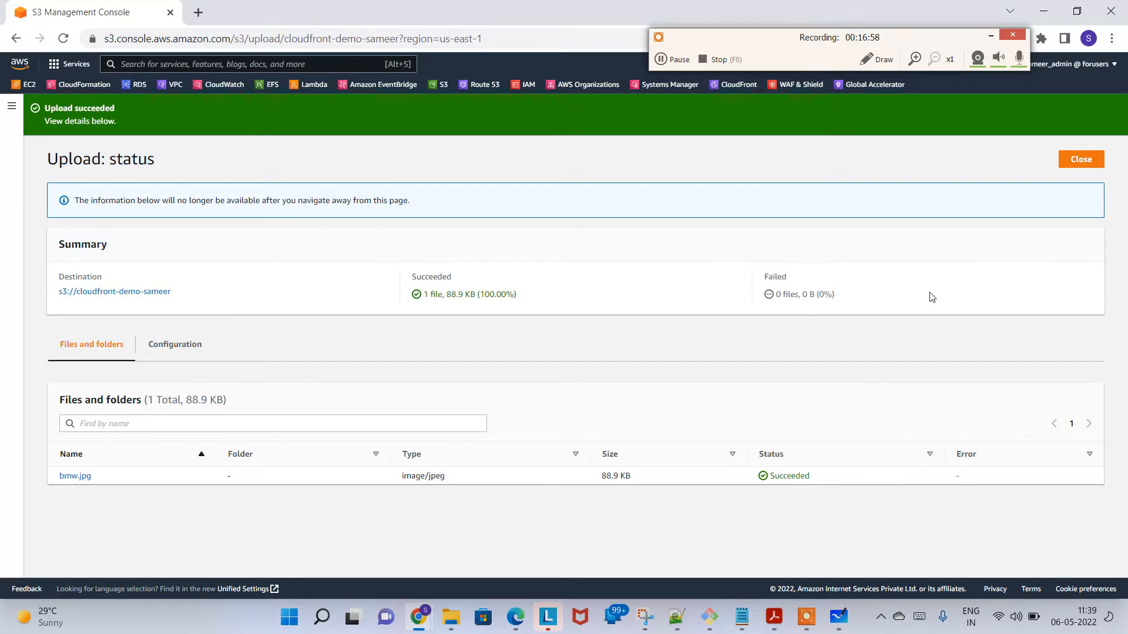
left_click(1080, 159)
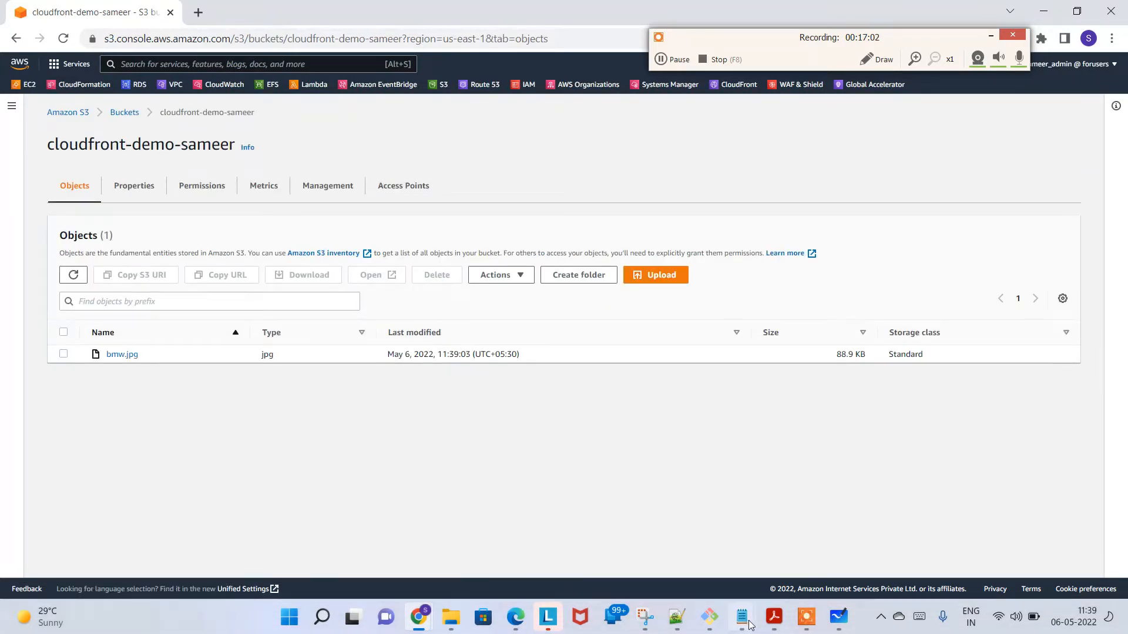
Step: Switch to the Notepad notes and insert blank lines between "2. Upload an image" and the CloudFront distribution line
mouse_move(742, 617)
left_click(1028, 526)
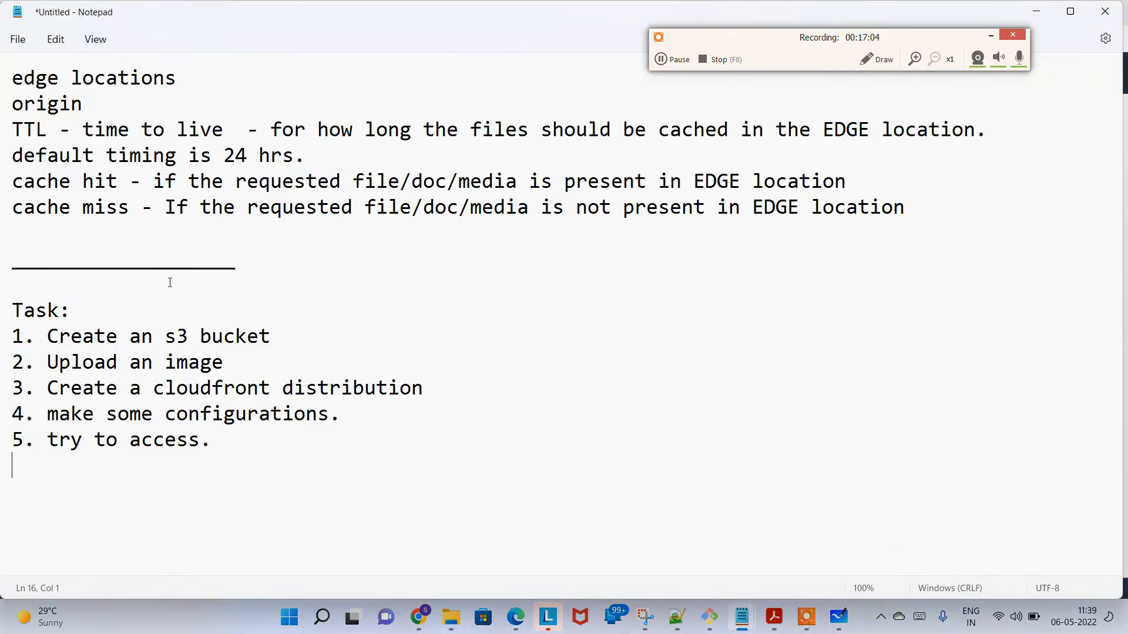
left_click_drag(231, 370, 12, 341)
left_click(243, 364)
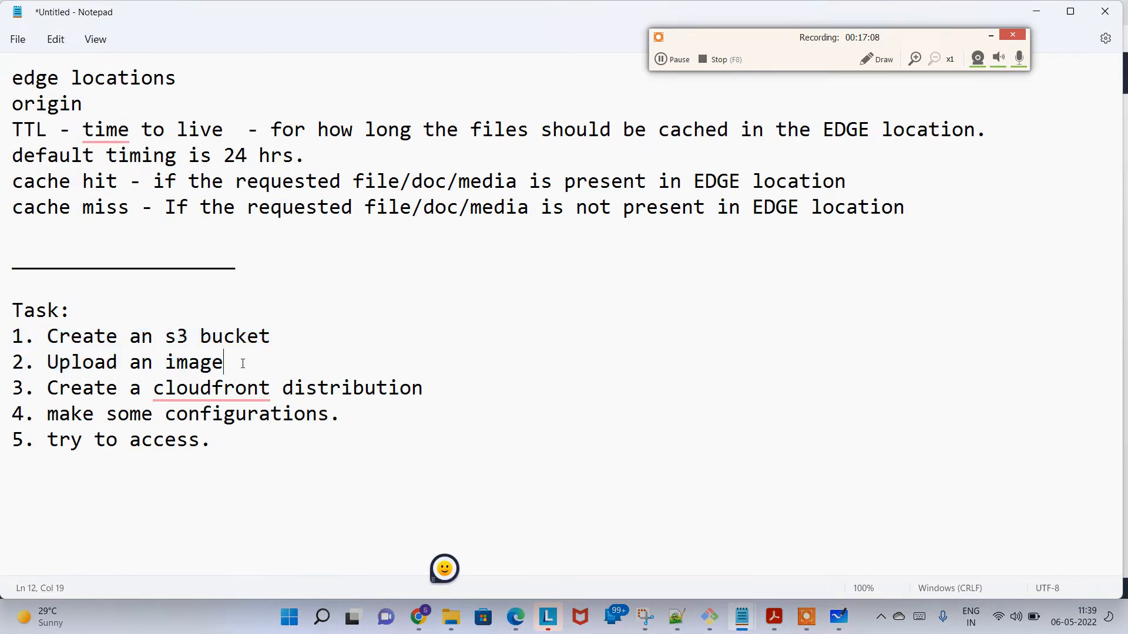
key("Return")
key("Return")
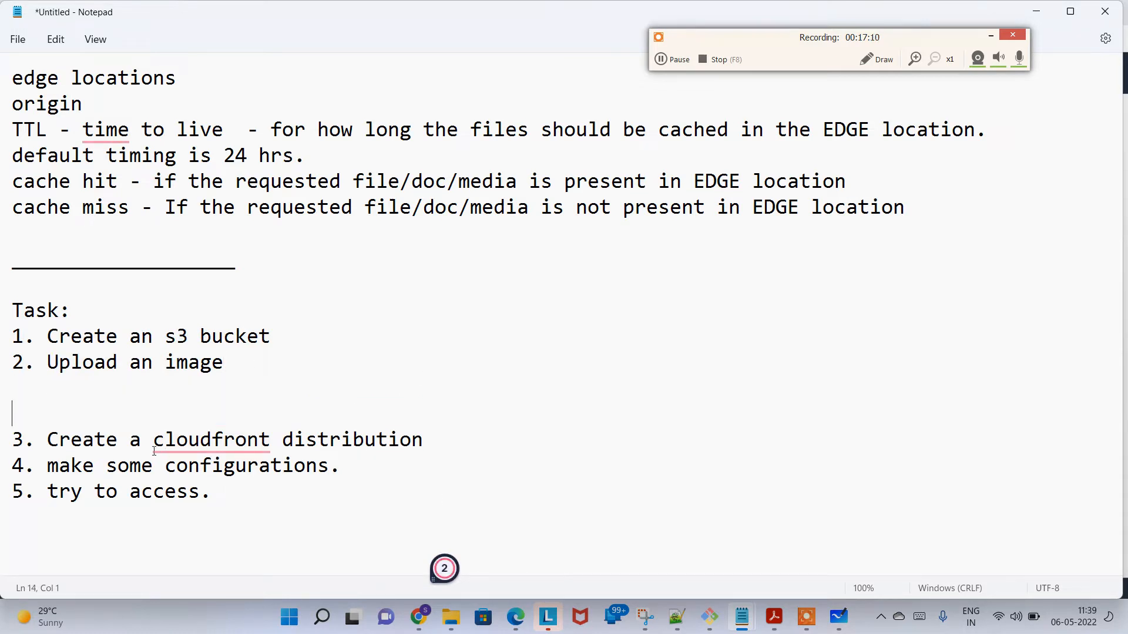
Step: Switch to the AWS console in the browser, search for "cloudfront", open the CloudFront service and start creating a distribution
left_click_drag(42, 434, 479, 453)
left_click(496, 449)
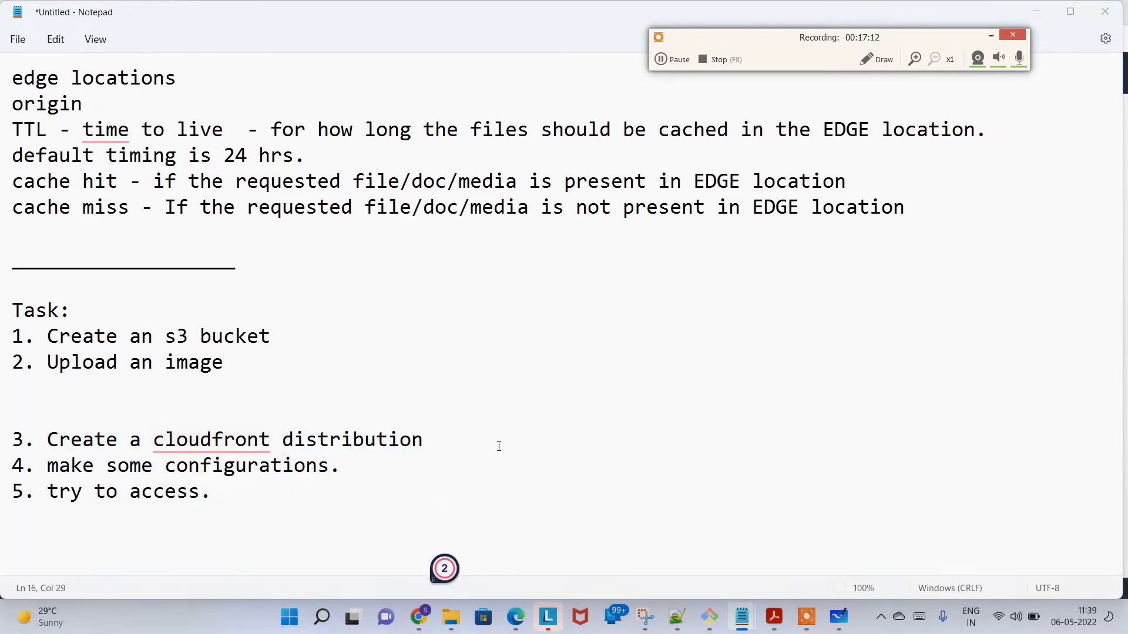
key("alt+Tab")
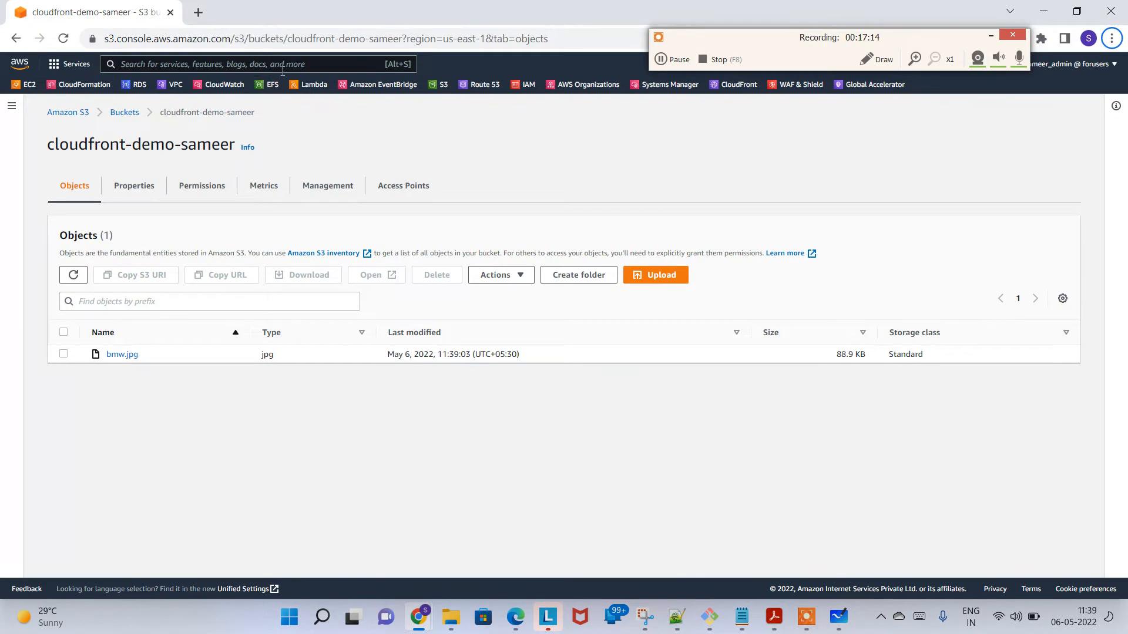
left_click(291, 63)
type("cloud")
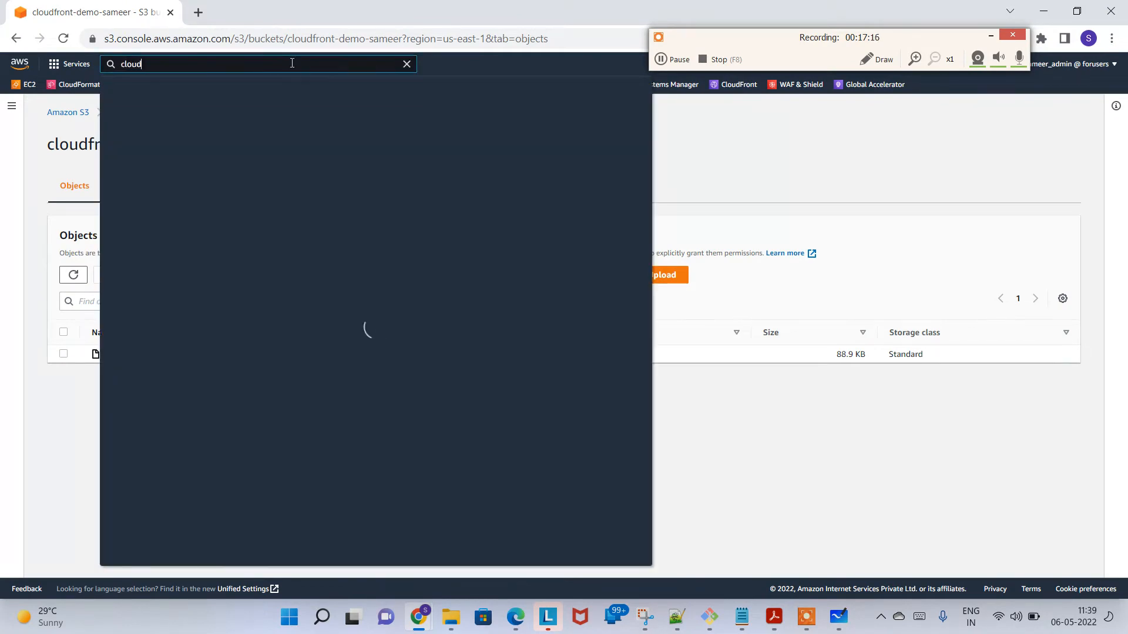
type("front")
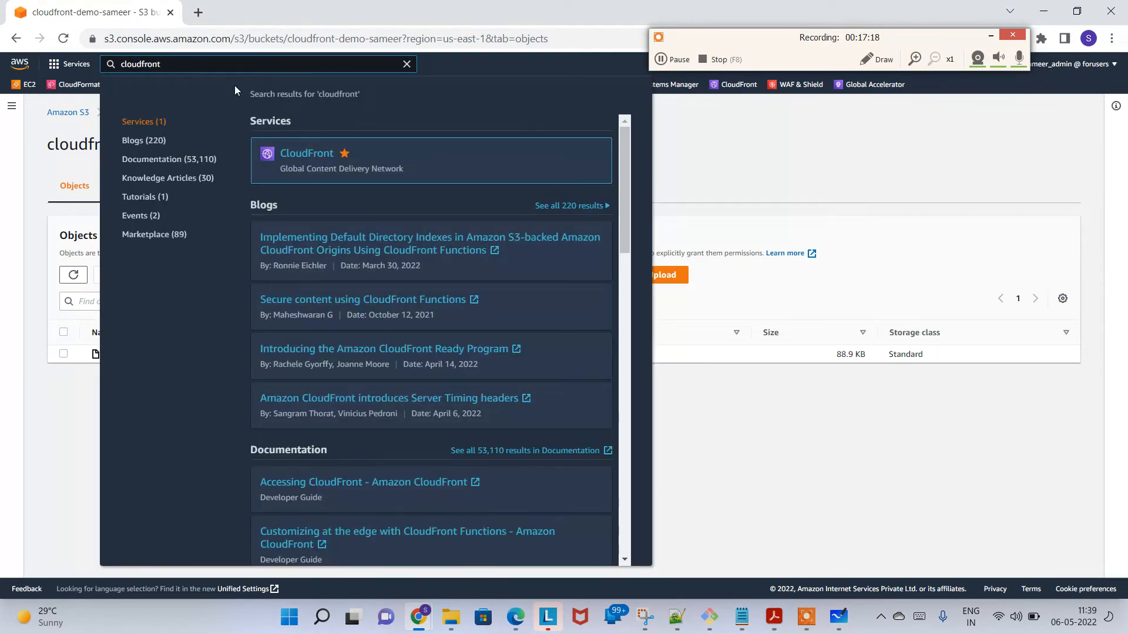
left_click_drag(293, 169, 363, 170)
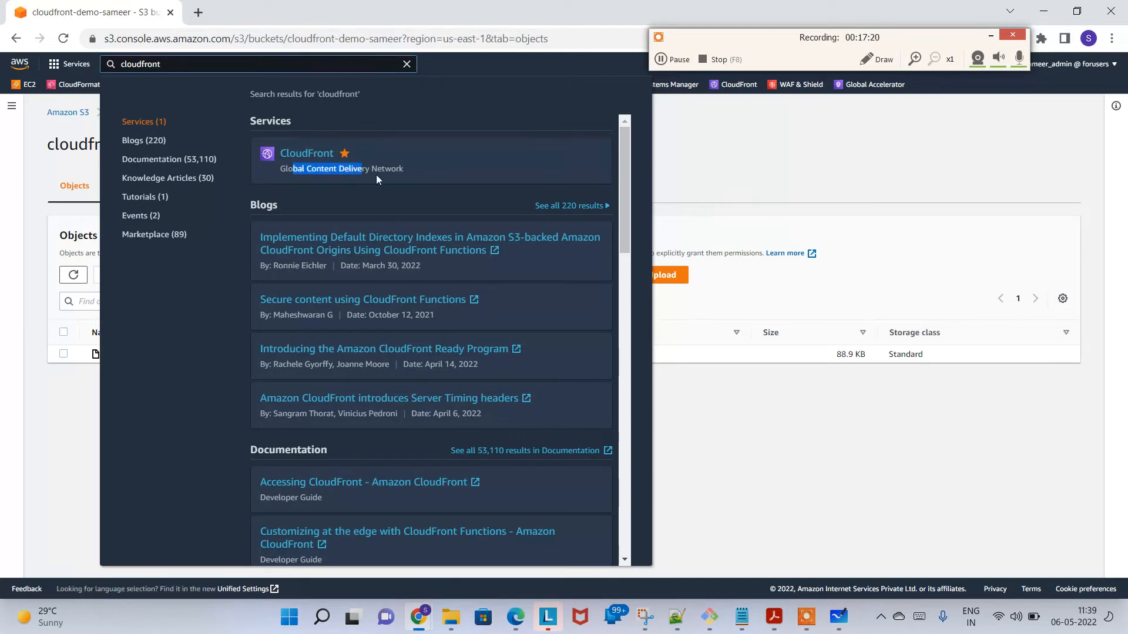
left_click(312, 157)
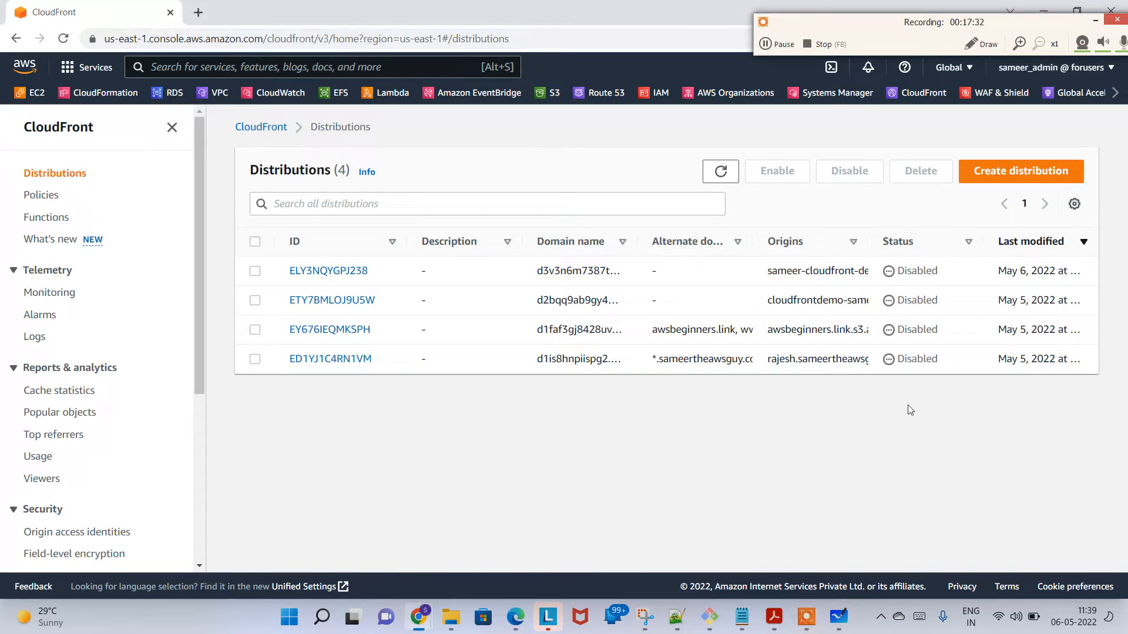
left_click(1019, 176)
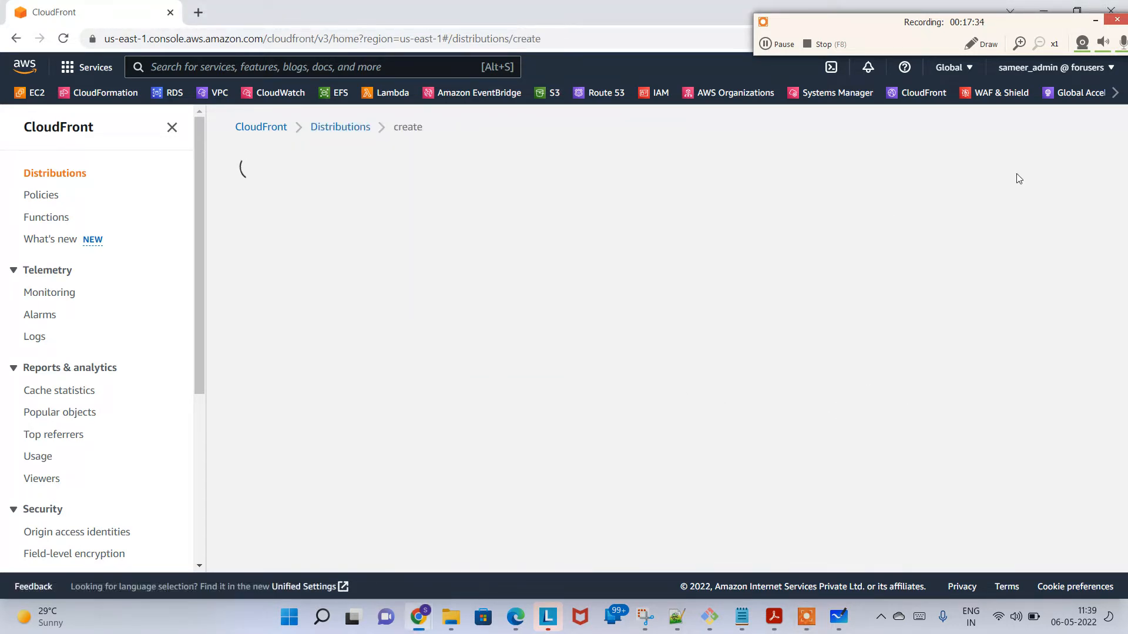
Step: Review the available origin types and choose the new cloudfront-demo S3 bucket as the distribution's origin domain
left_click(254, 293)
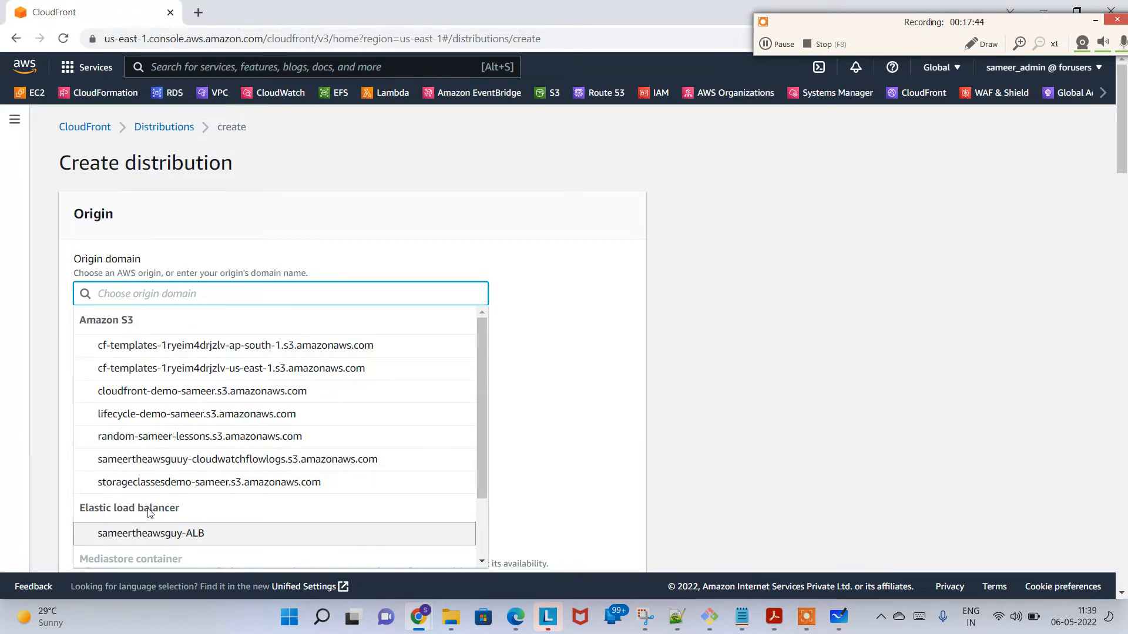
left_click_drag(478, 463, 483, 538)
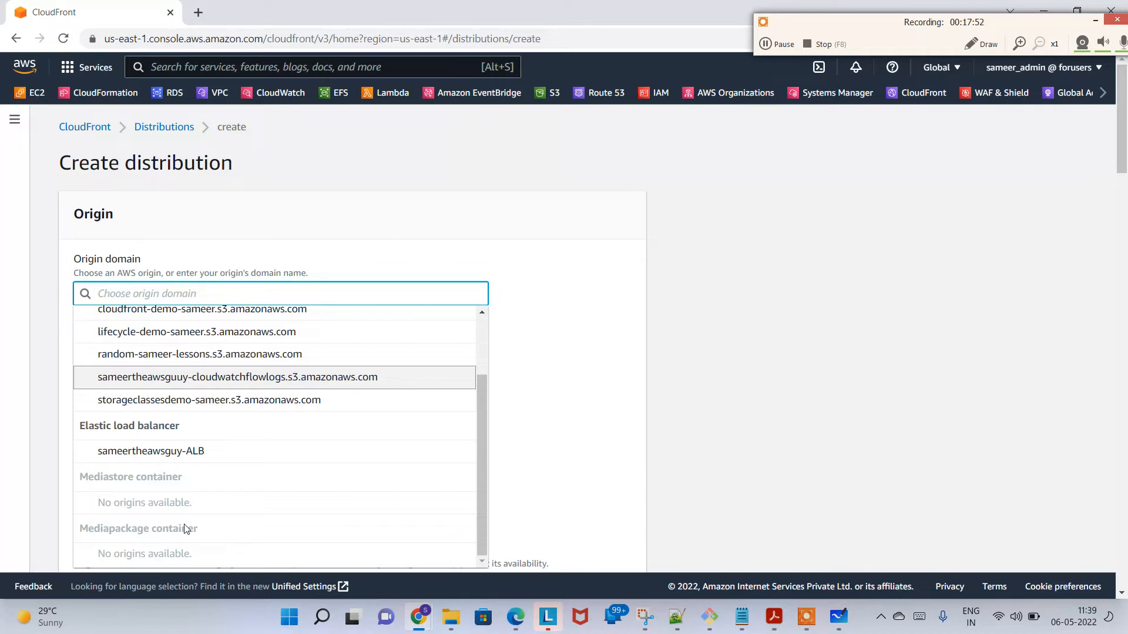
scroll(224, 397, "up", 2)
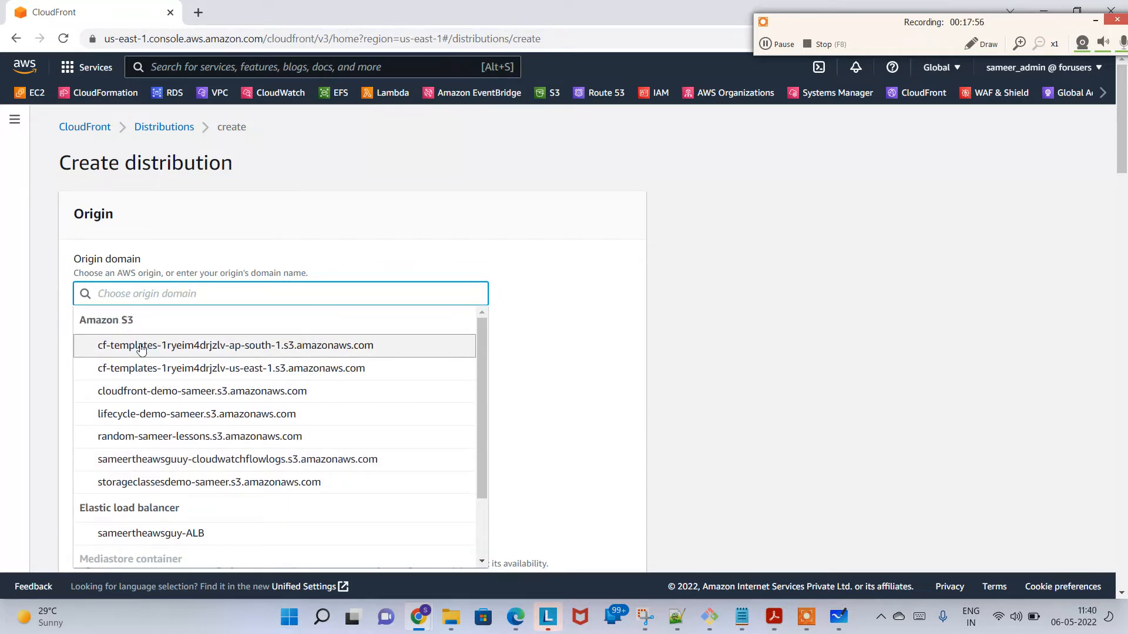
left_click(182, 394)
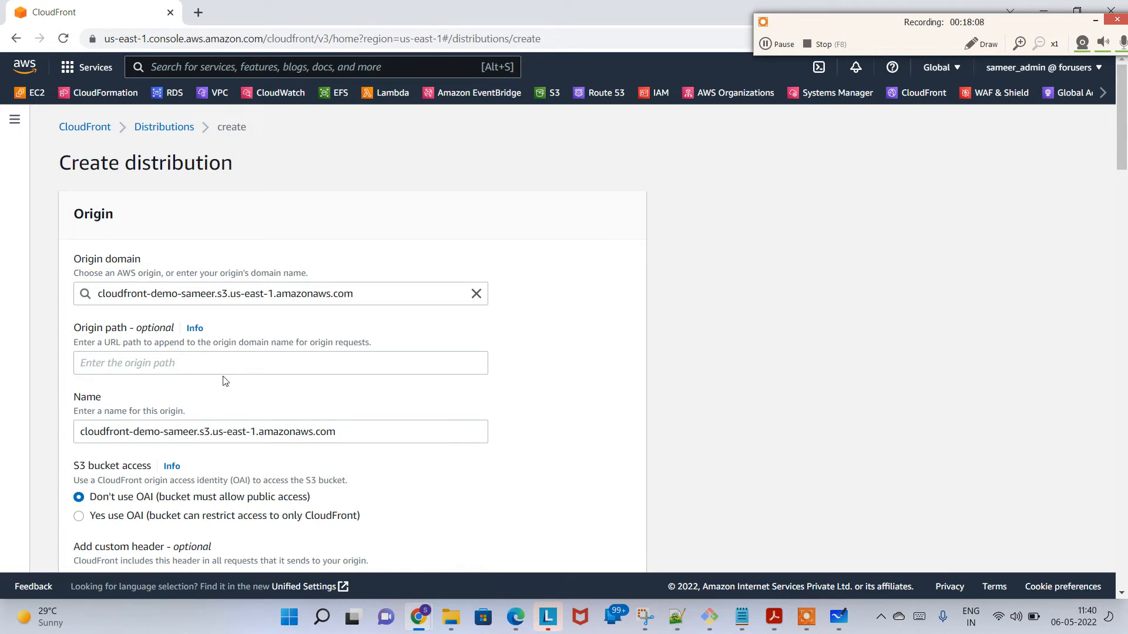
Step: Try "/beach.jp" as an example origin path and clear the field again
scroll(226, 370, "down", 1)
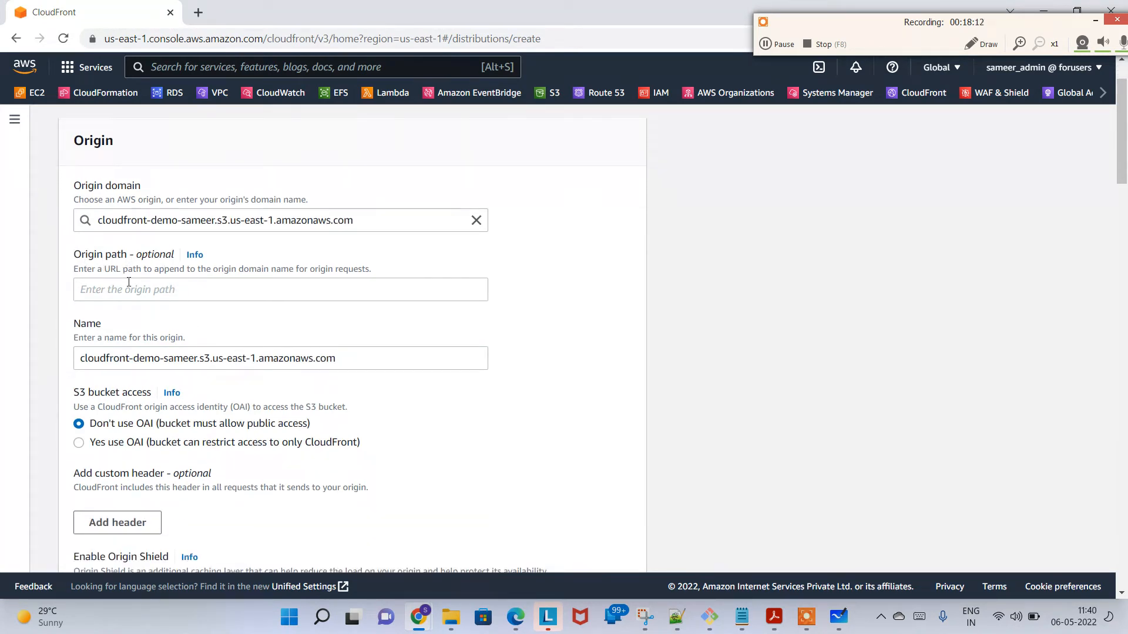
left_click(214, 291)
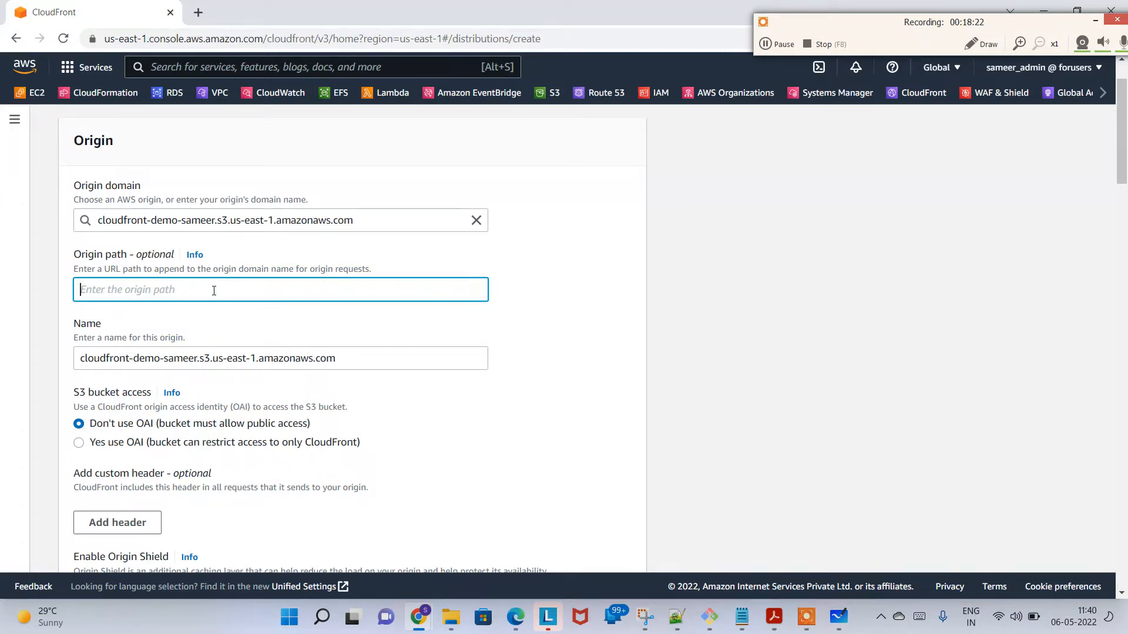
scroll(214, 291, "down", 2)
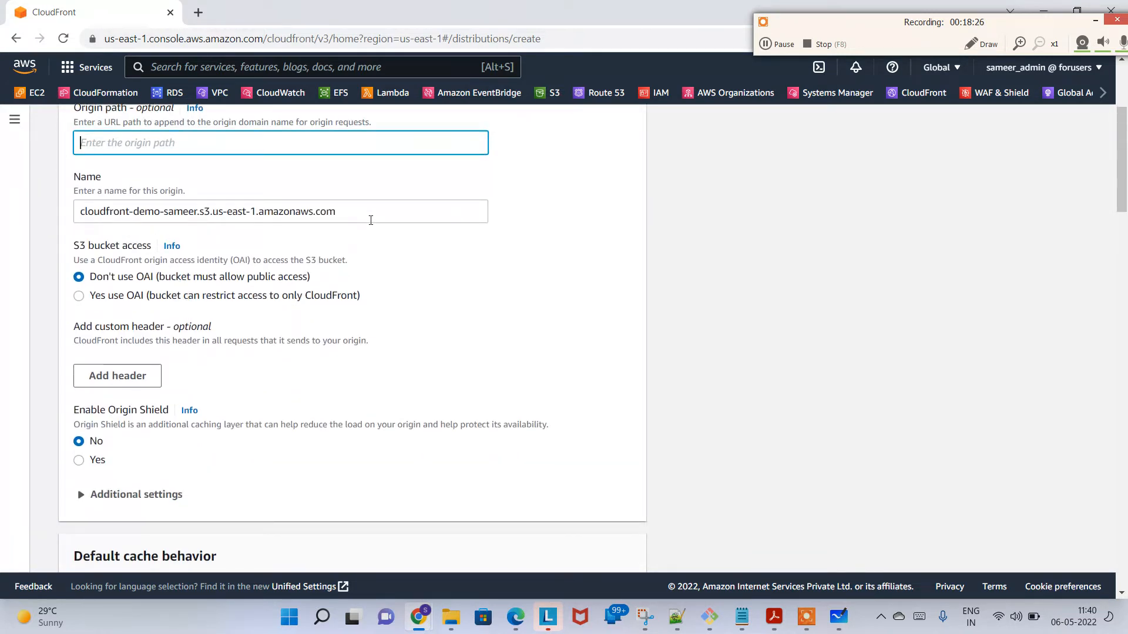
triple_click(371, 220)
scroll(135, 354, "up", 3)
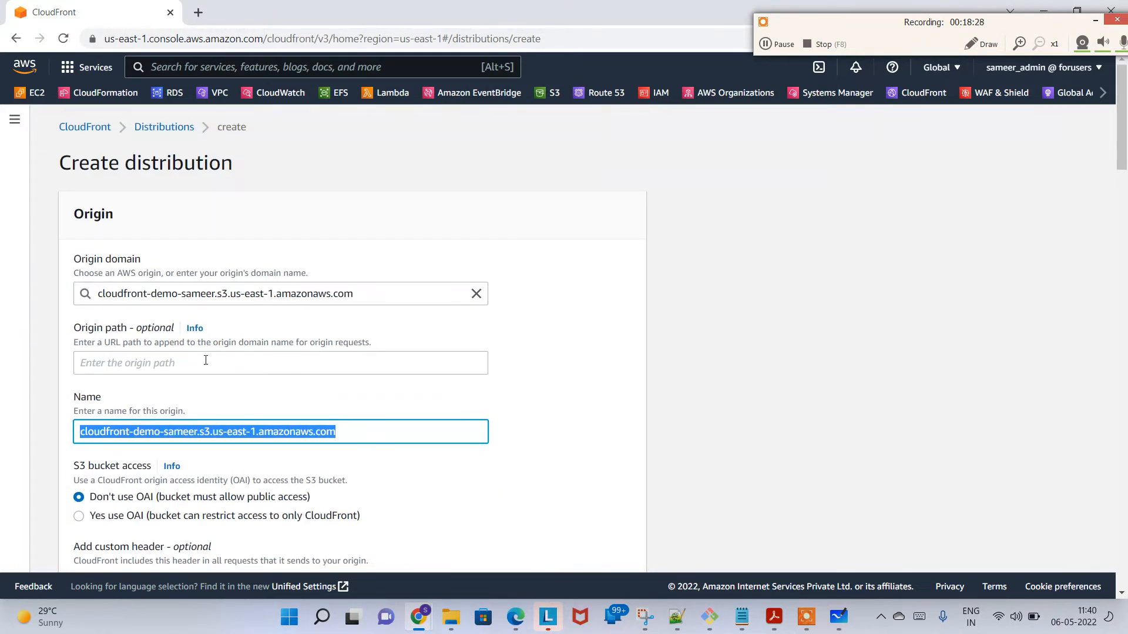
left_click(237, 357)
type("/beach.jp")
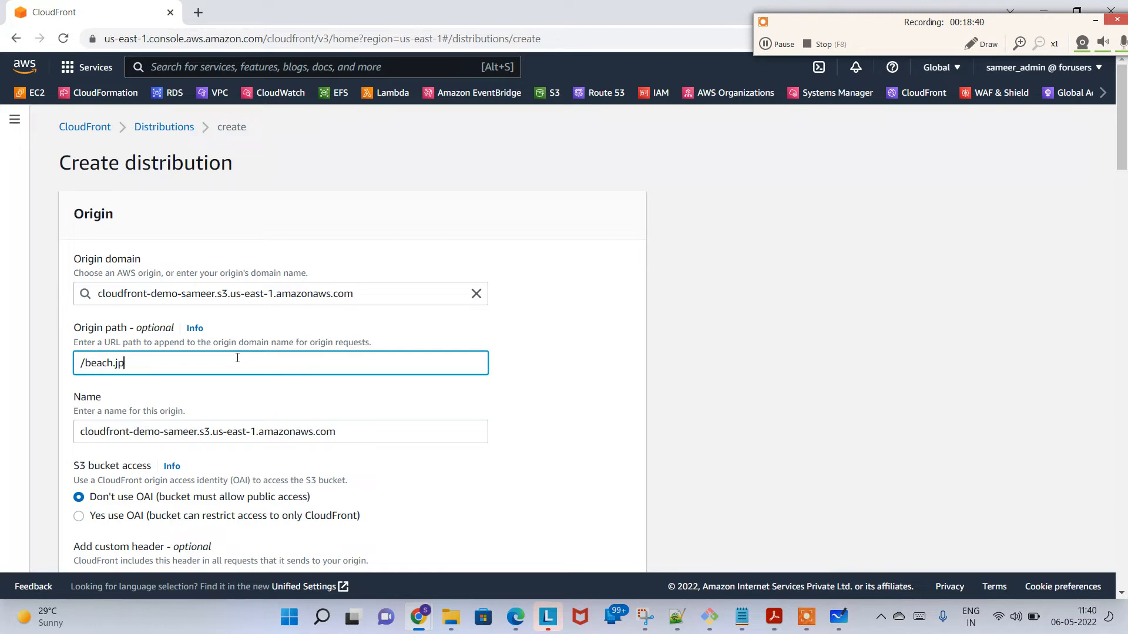
key("BackSpace")
key("BackSpace")
key("BackSpace")
key("BackSpace")
key("BackSpace")
key("BackSpace")
key("BackSpace")
key("BackSpace")
key("BackSpace")
scroll(237, 363, "down", 1)
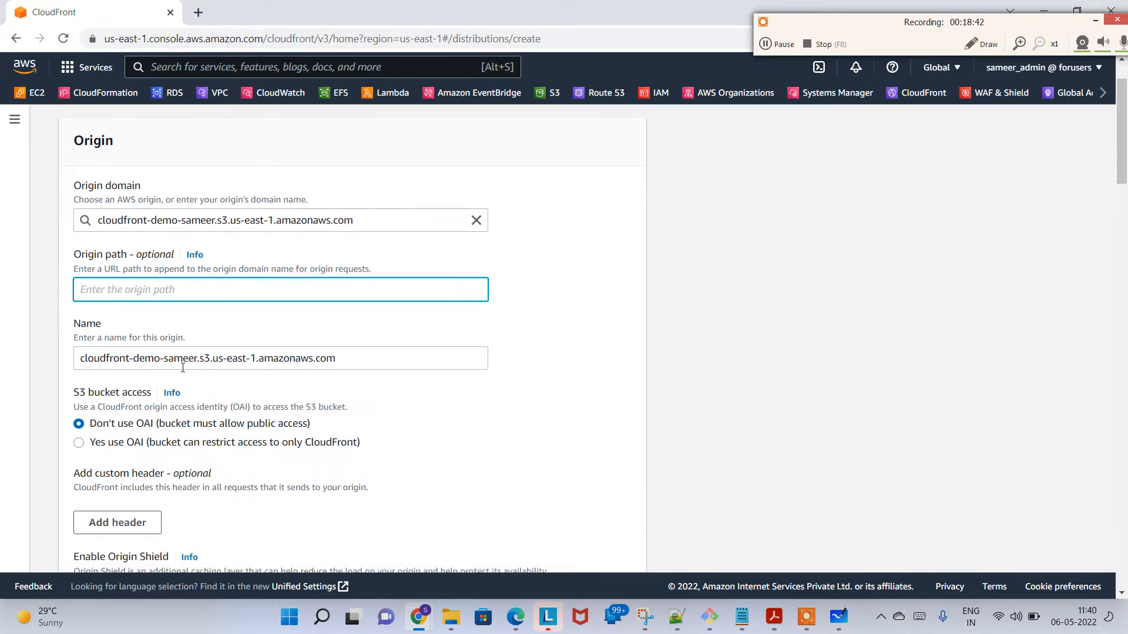
scroll(252, 394, "down", 2)
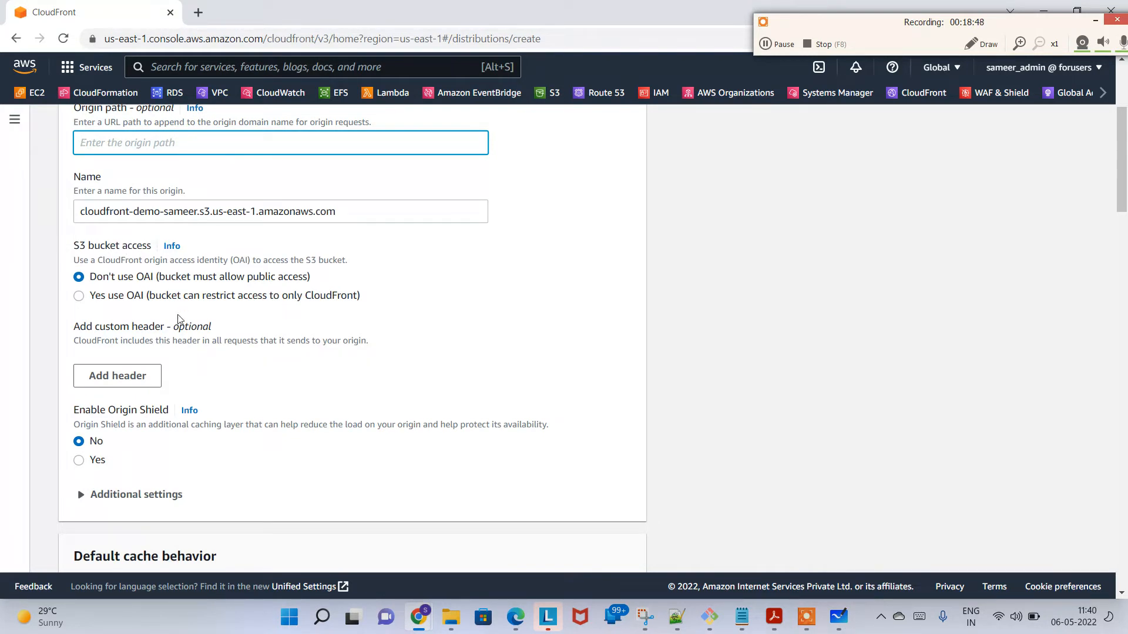
Step: Switch to Microsoft Whiteboard, find an empty area beside the sun.jpg sketch and set the first pen's colour to red
left_click(838, 616)
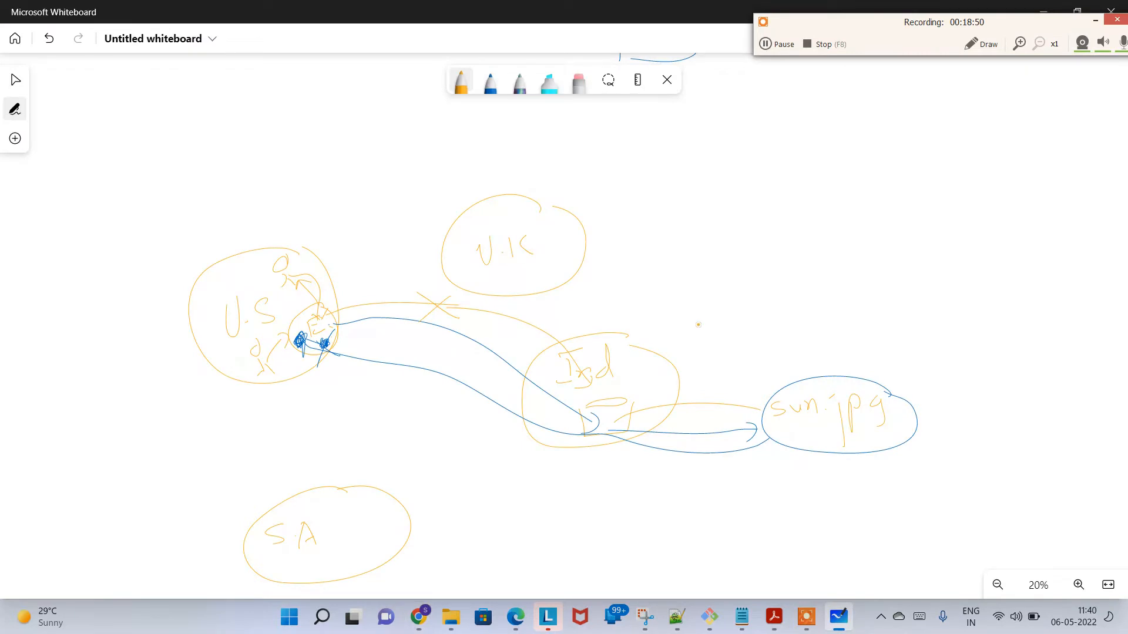
scroll(698, 324, "down", 3)
key("Escape")
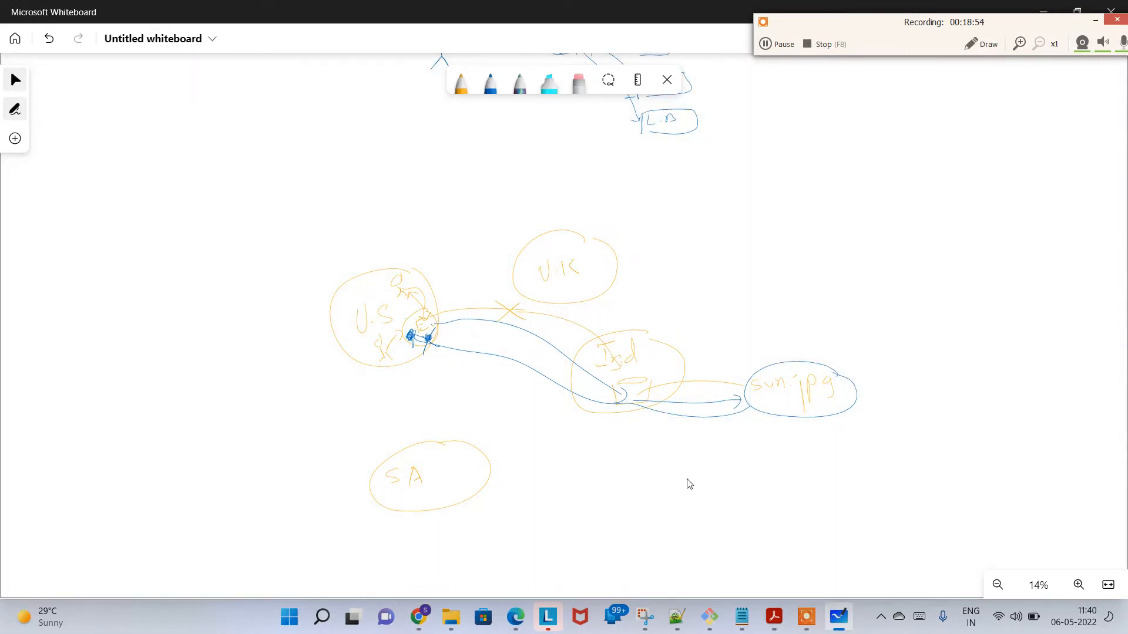
scroll(403, 443, "right", 15)
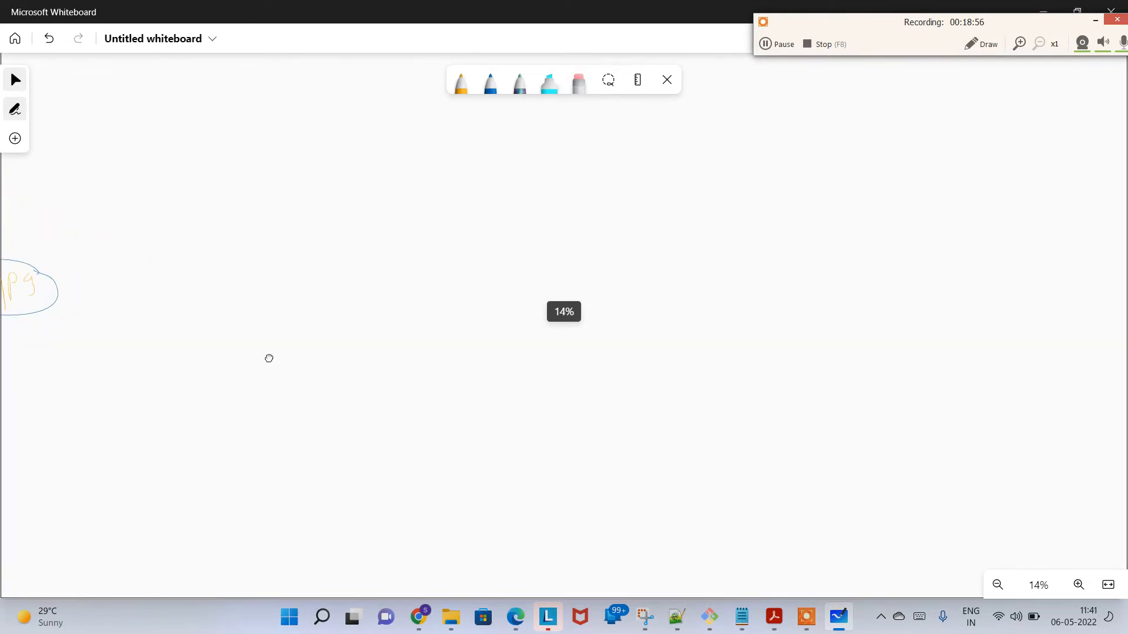
left_click(460, 84)
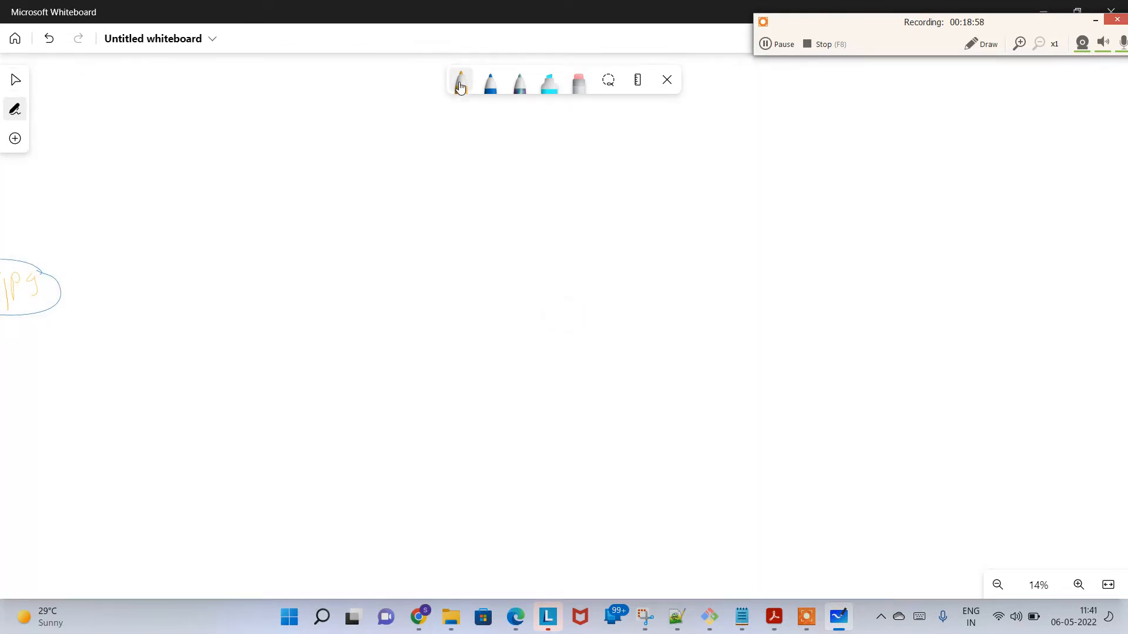
left_click(460, 85)
left_click(514, 173)
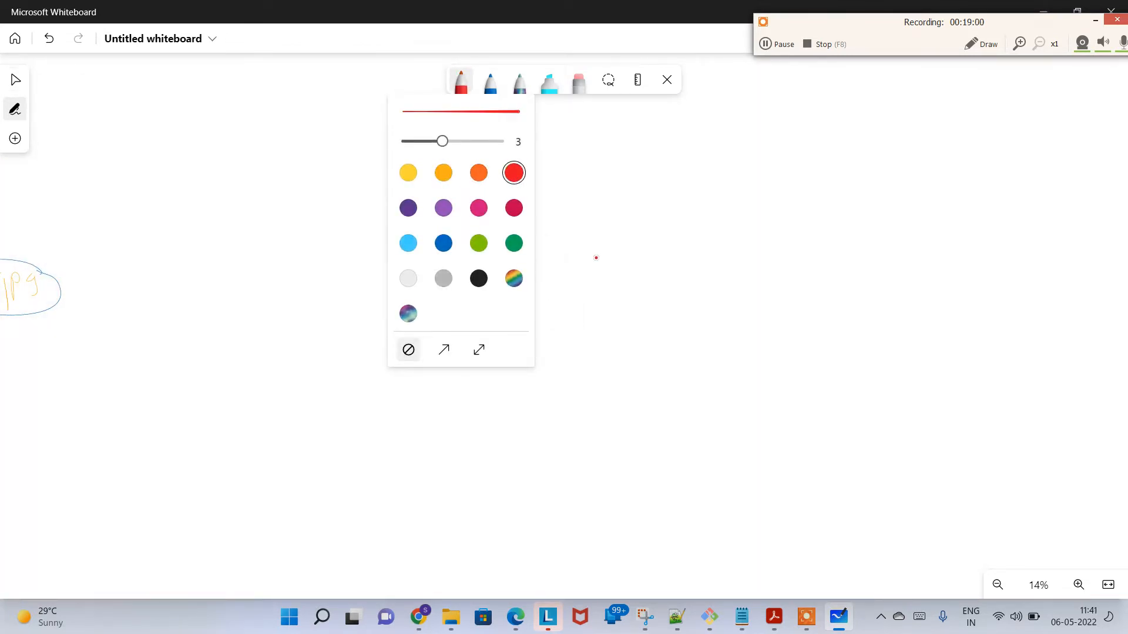
scroll(596, 257, "up", 1)
left_click(622, 236)
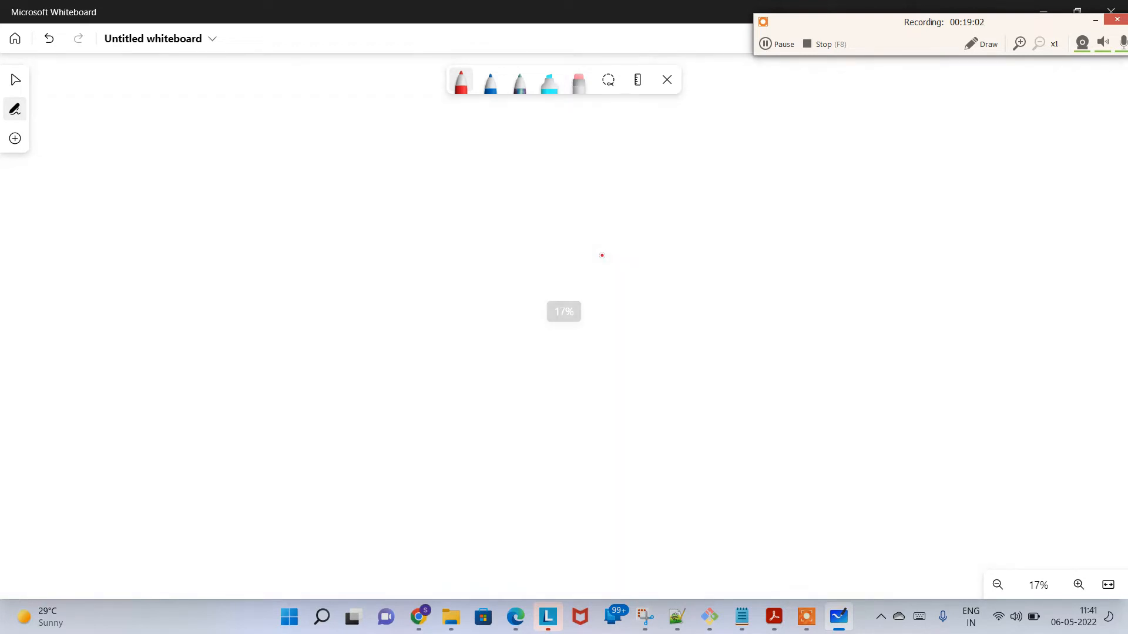
Step: Draw a red bucket on the empty whiteboard area and label it "S3"
left_click_drag(760, 312, 744, 299)
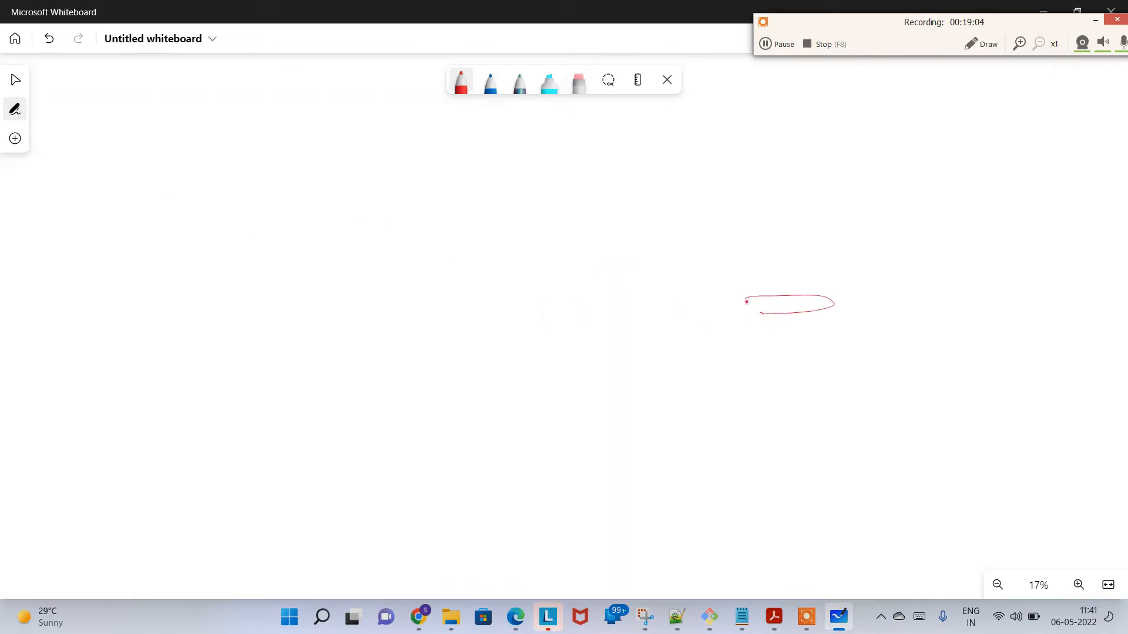
left_click_drag(768, 382, 747, 319)
mouse_move(844, 322)
left_mouse_down()
mouse_move(823, 390)
mouse_move(776, 395)
left_mouse_up()
mouse_move(799, 352)
left_mouse_down()
mouse_move(811, 349)
mouse_move(793, 367)
left_mouse_up()
left_click_drag(817, 356, 818, 377)
Step: Draw a tall box labelled "CFD" beside the S3 bucket and a stick-figure user on the box's other side
mouse_move(568, 275)
left_mouse_down()
mouse_move(573, 413)
mouse_move(584, 424)
left_mouse_up()
left_click_drag(612, 318, 613, 335)
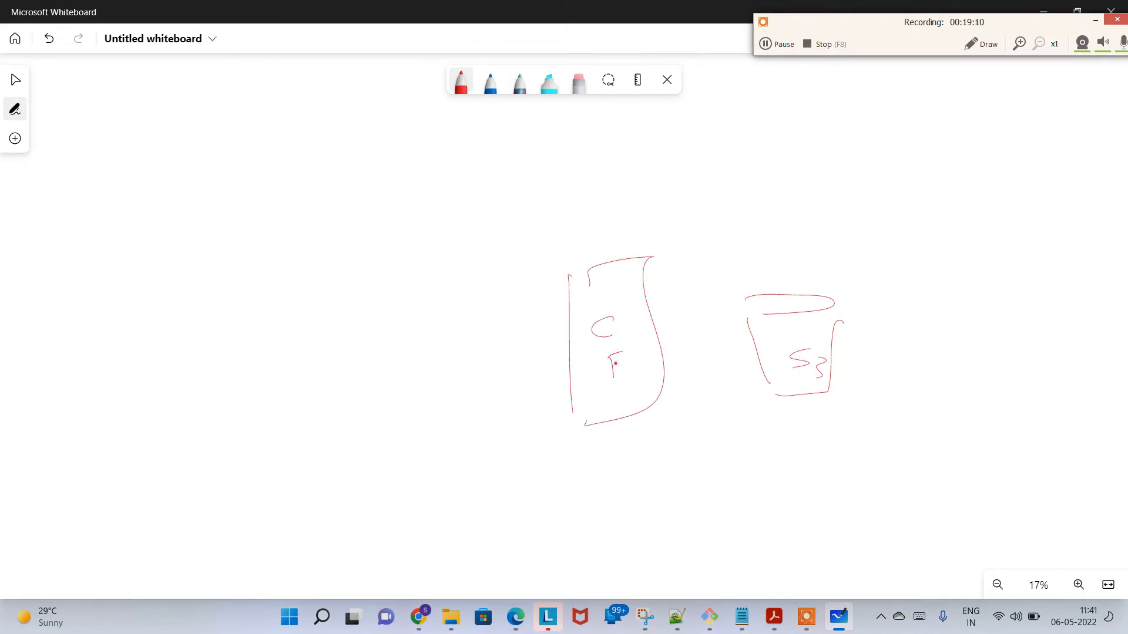
left_click_drag(618, 398, 624, 410)
mouse_move(370, 330)
left_mouse_down()
mouse_move(395, 337)
mouse_move(380, 316)
left_mouse_up()
left_click_drag(372, 369, 347, 441)
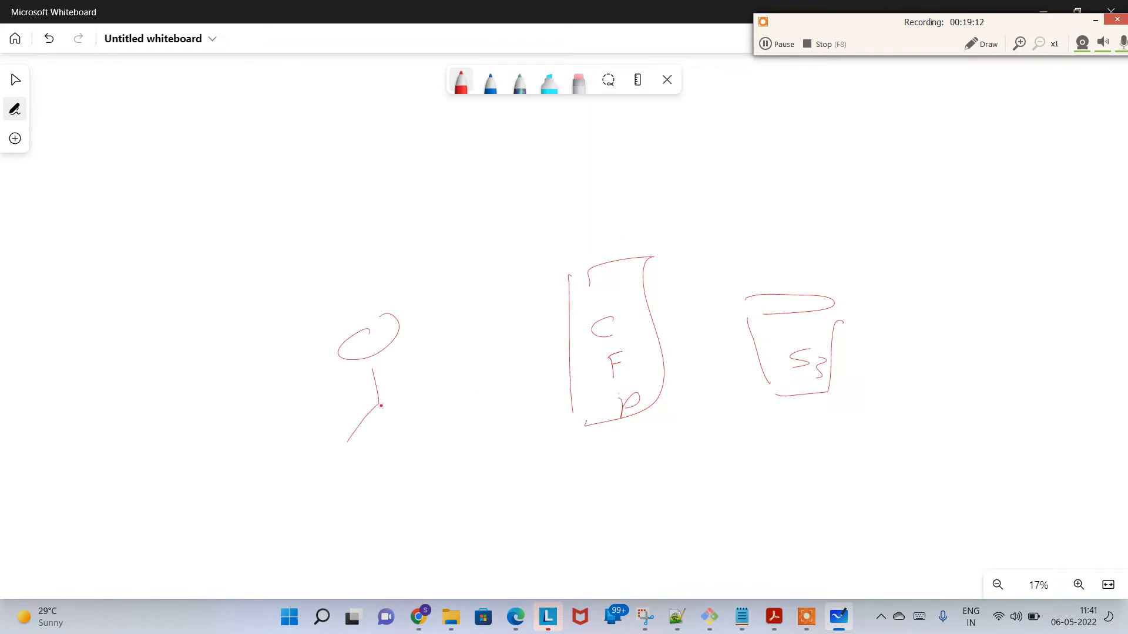
left_click_drag(372, 405, 395, 435)
Step: Draw a crossed-out direct arrow from the stick figure to the S3 bucket, plus arrows routing access through the CFD box
mouse_move(380, 383)
left_mouse_down()
mouse_move(541, 219)
mouse_move(758, 322)
left_mouse_up()
left_click_drag(739, 318, 757, 322)
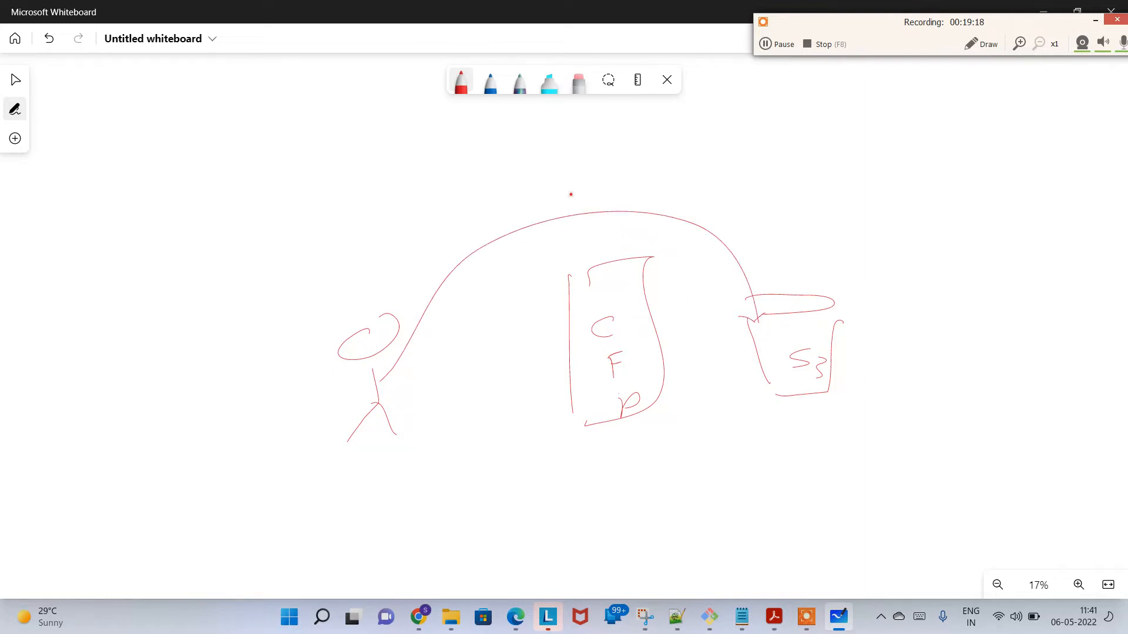
left_click_drag(519, 262, 675, 177)
left_click_drag(538, 201, 641, 262)
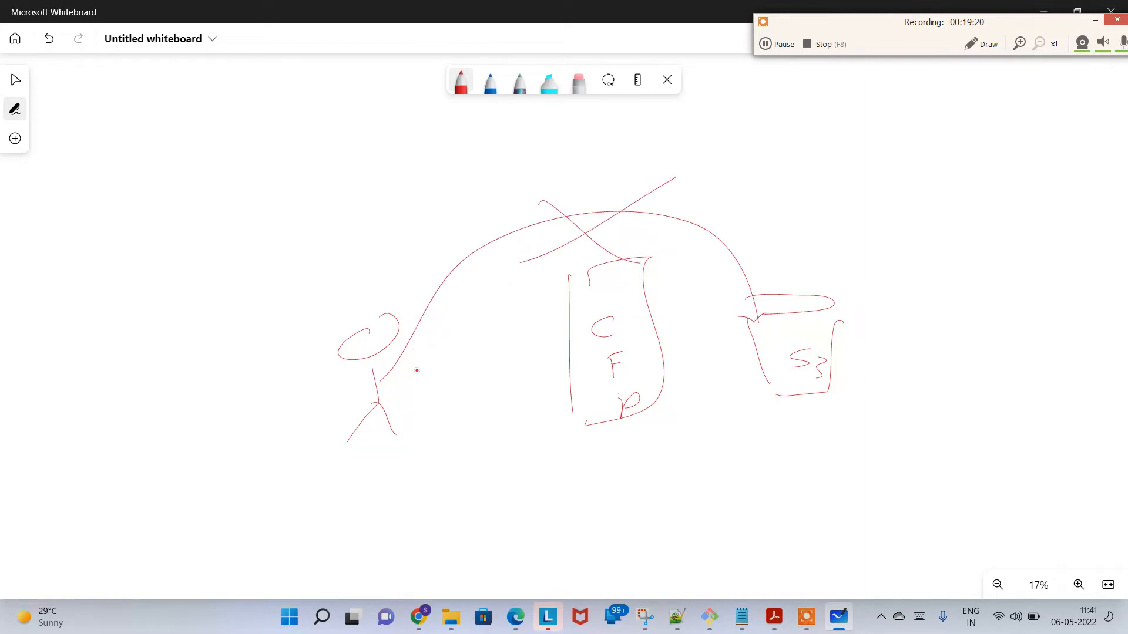
mouse_move(379, 392)
left_mouse_down()
mouse_move(565, 374)
mouse_move(552, 392)
left_mouse_up()
mouse_move(659, 365)
left_mouse_down()
mouse_move(761, 371)
mouse_move(745, 387)
left_mouse_up()
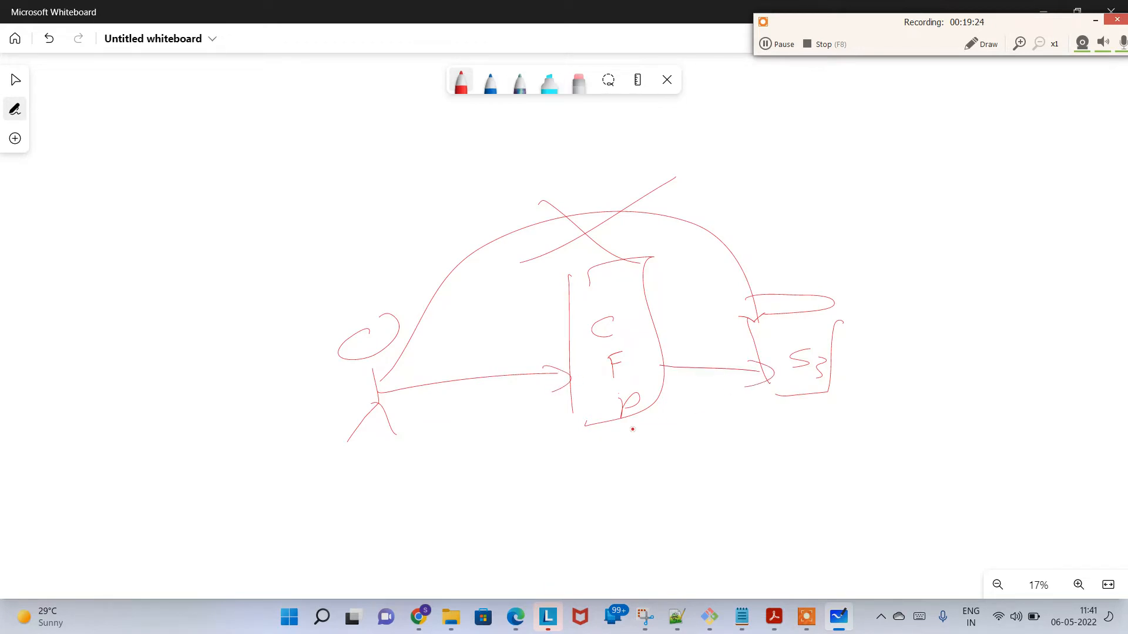
Step: Switch back to the CloudFront distribution form and set S3 bucket access to "Yes use OAI (bucket can restrict access to only CloudFront)"
key("alt+Tab")
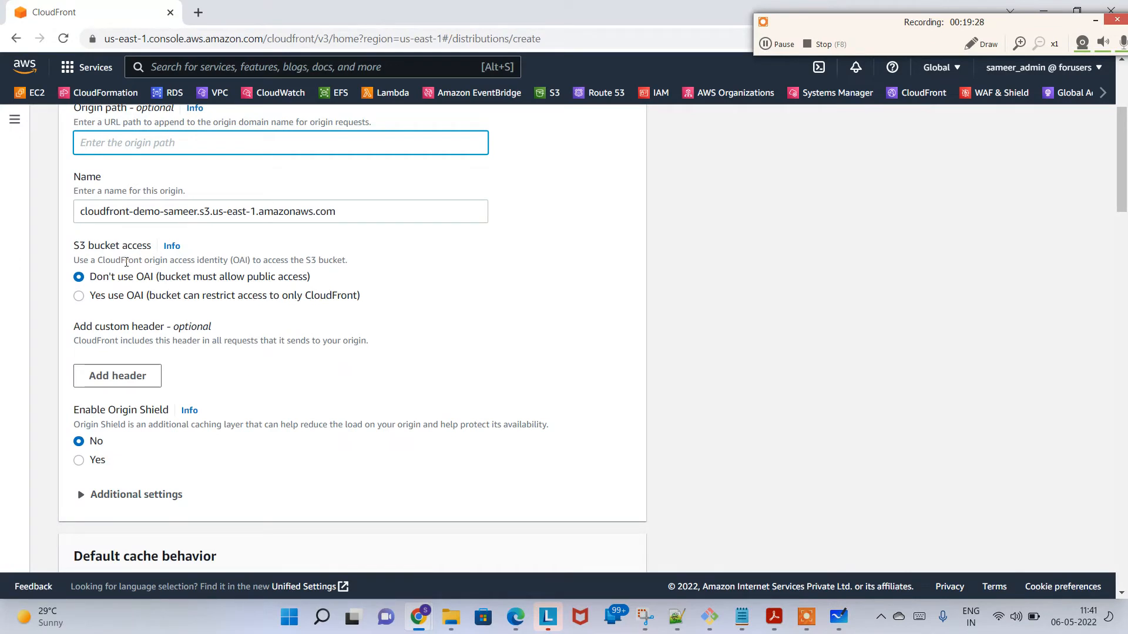
left_click_drag(106, 262, 348, 254)
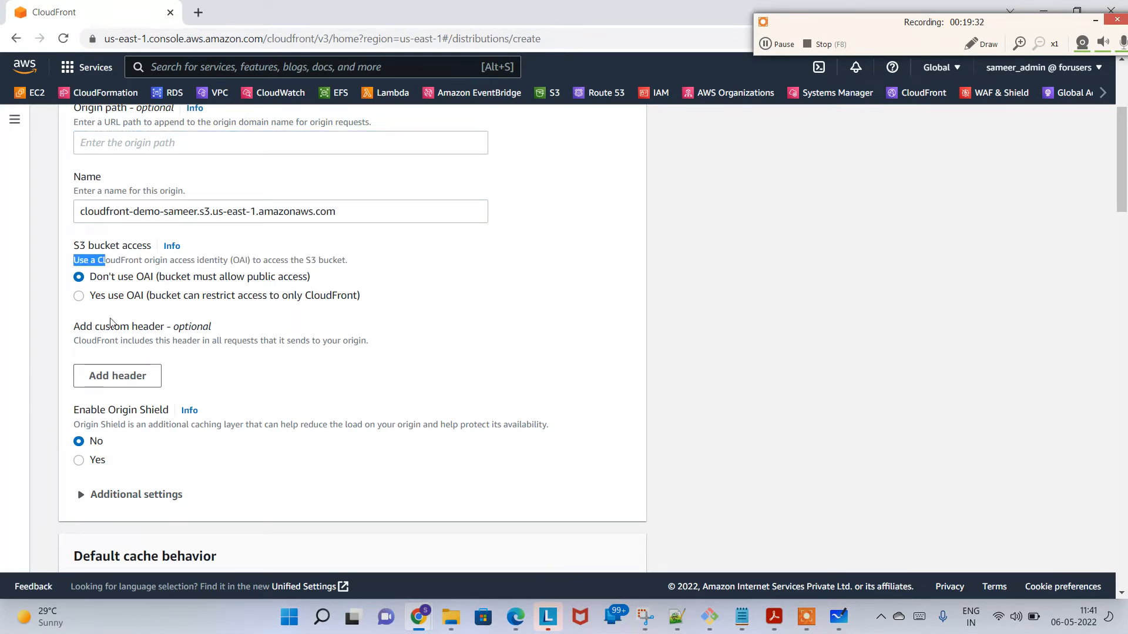
left_click(154, 295)
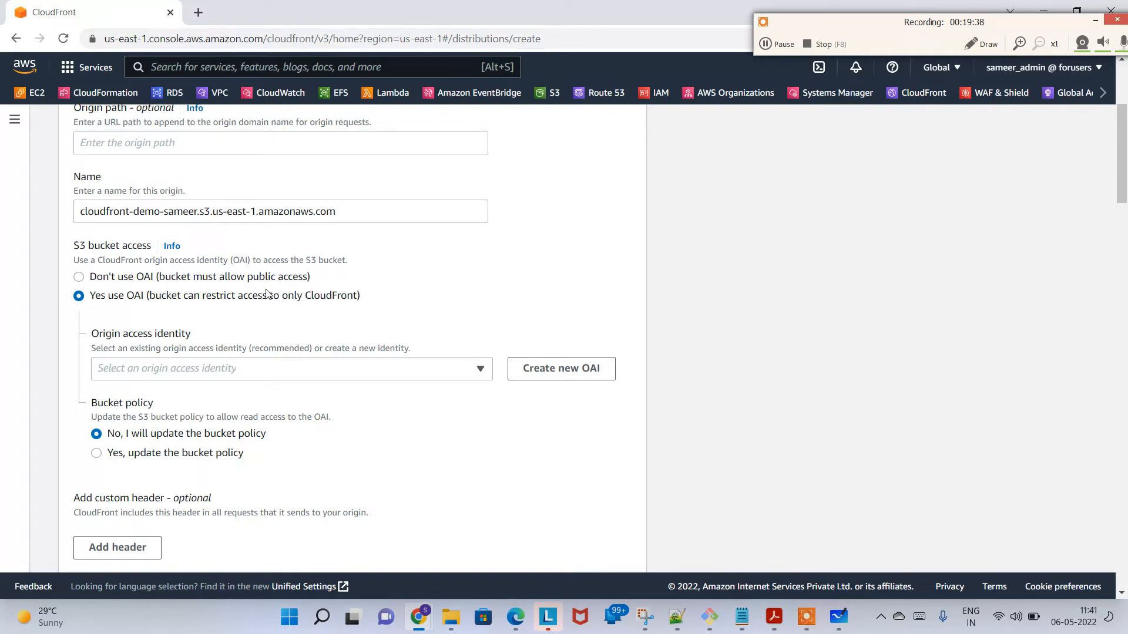
left_click_drag(268, 296, 360, 295)
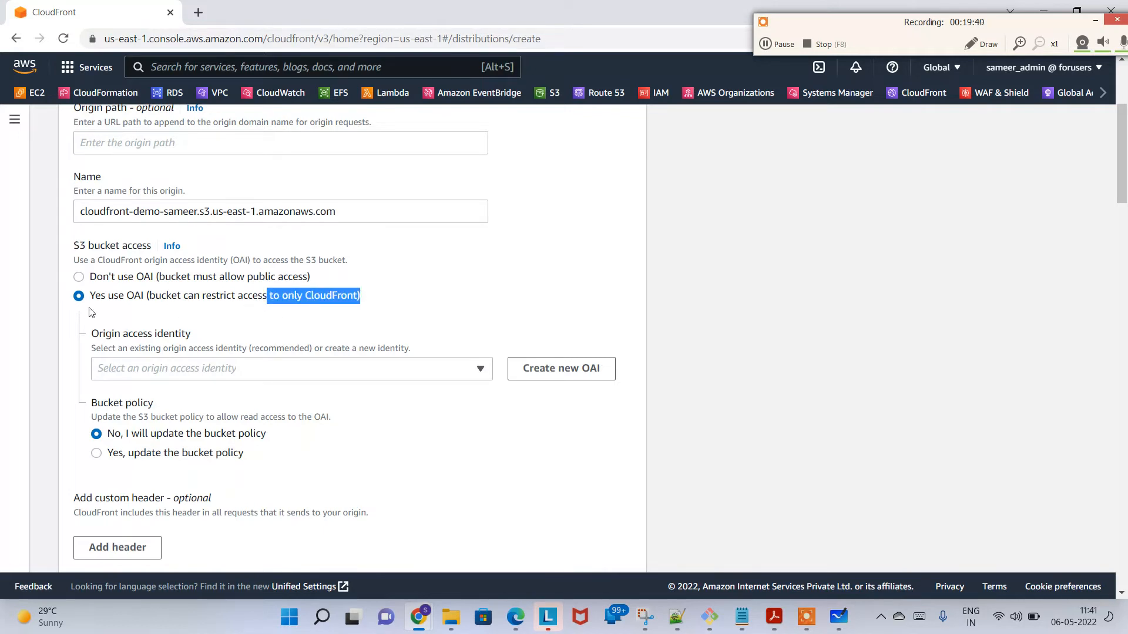
double_click(132, 296)
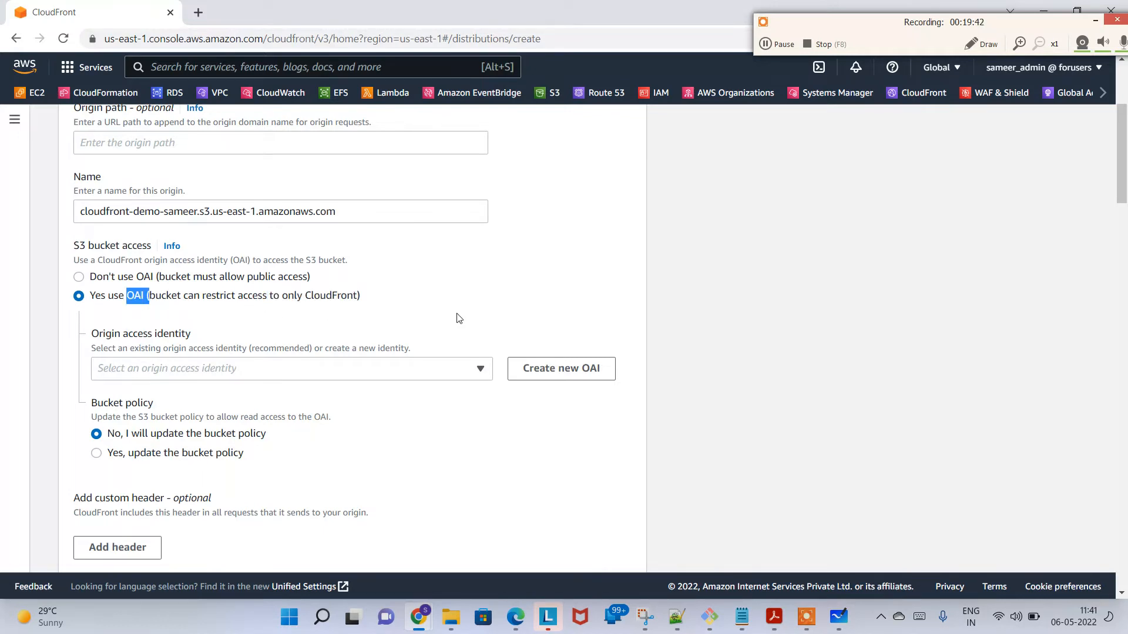
Step: Switch to the whiteboard and draw a second arrow from the CFD box to the S3 bucket and another cross over the direct user-to-bucket arrow
key("alt+Tab")
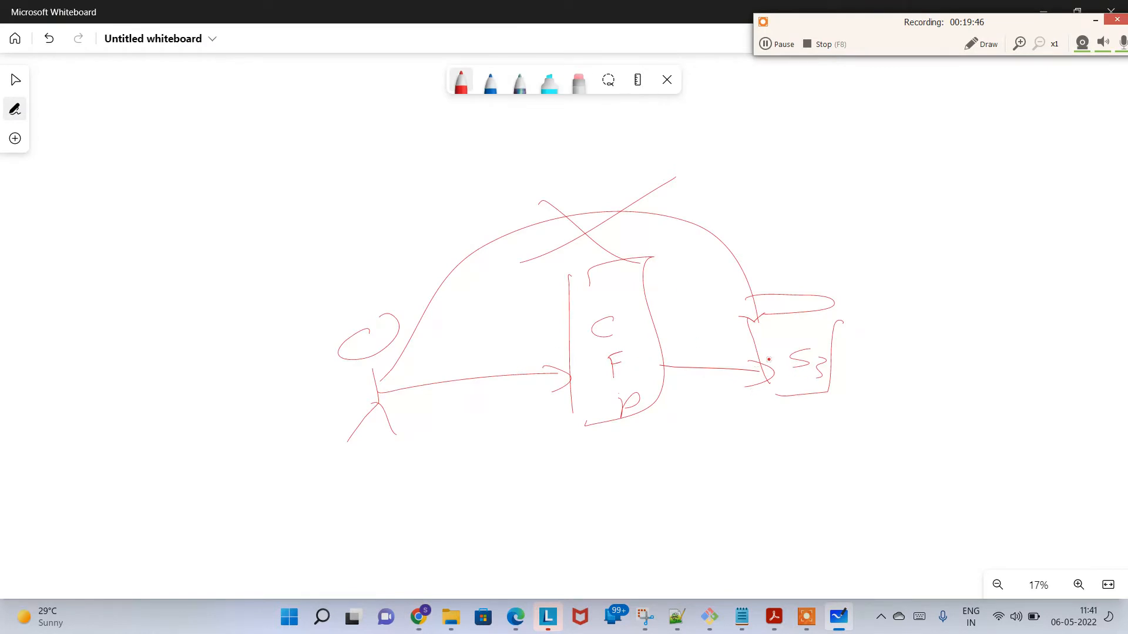
left_click_drag(652, 354, 789, 343)
left_click_drag(431, 233, 559, 285)
left_click_drag(527, 201, 495, 296)
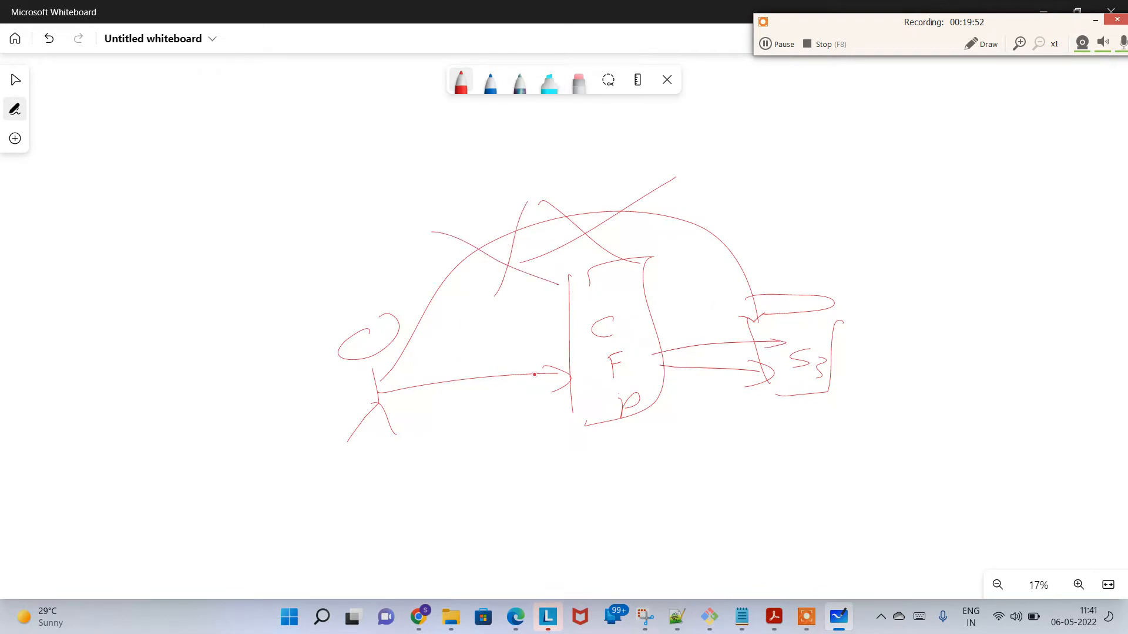
Step: Switch back to the CloudFront distribution form and create a new origin access identity with the suggested name
key("alt+Tab")
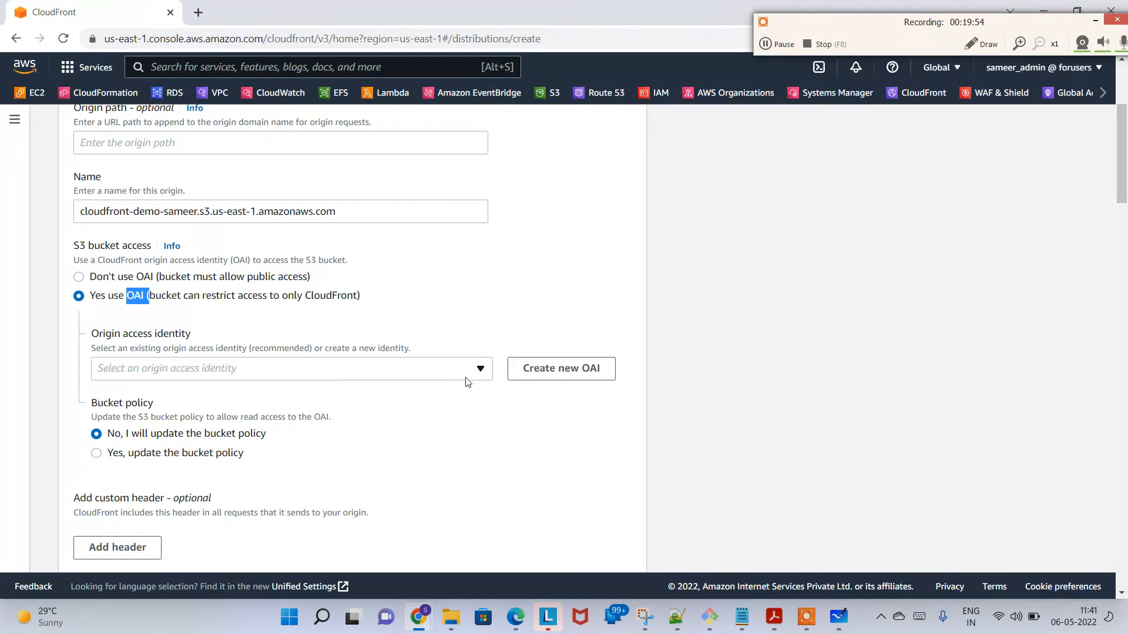
left_click(557, 376)
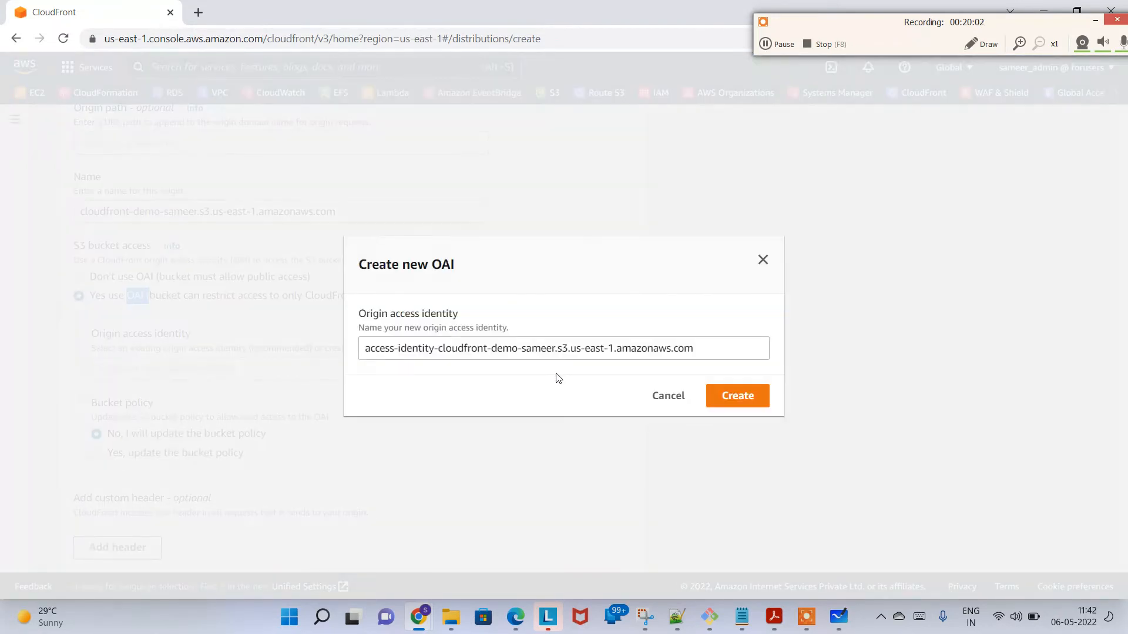
left_click(746, 403)
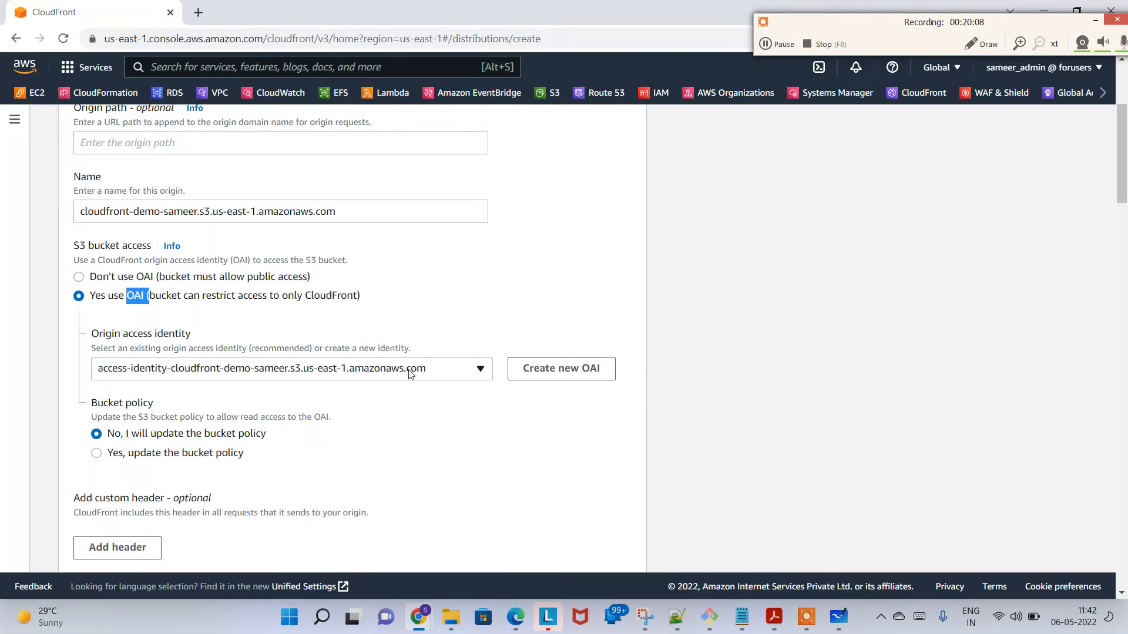
Step: Open S3 in a new browser tab and examine the bucket policy in the CloudFront demo bucket's permissions
scroll(1125, 130, "down", 2)
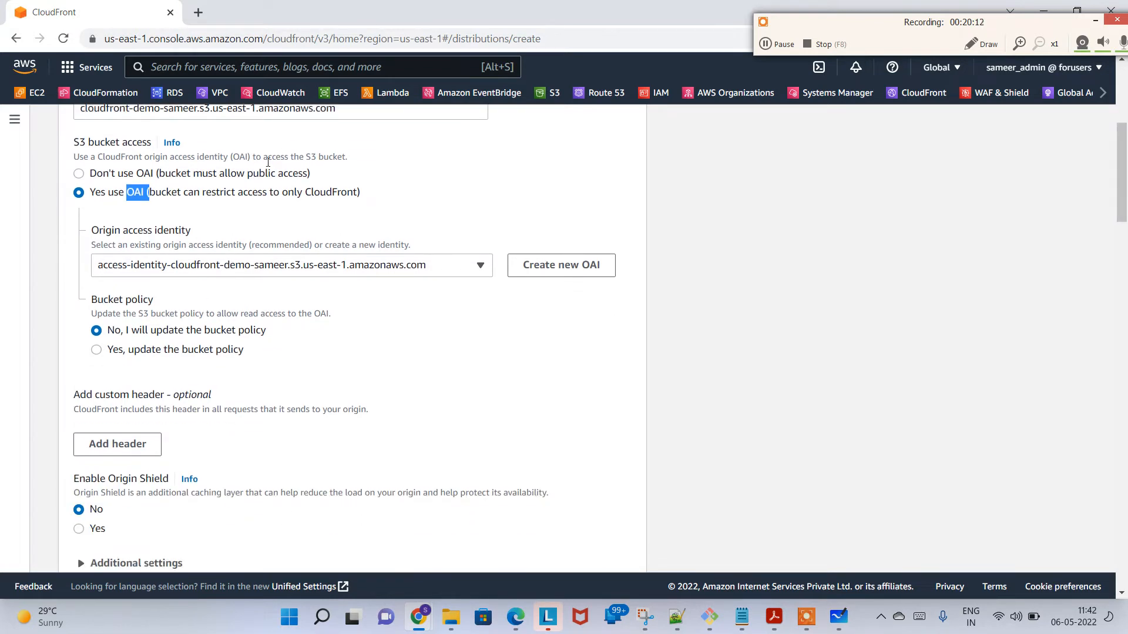
right_click(551, 93)
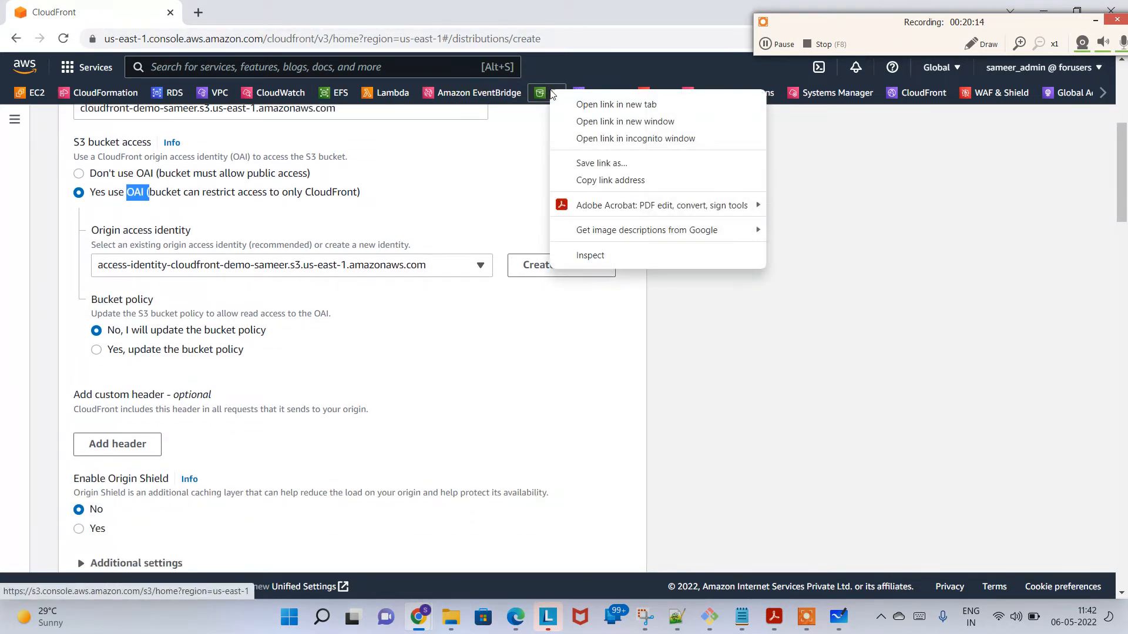
left_click(591, 104)
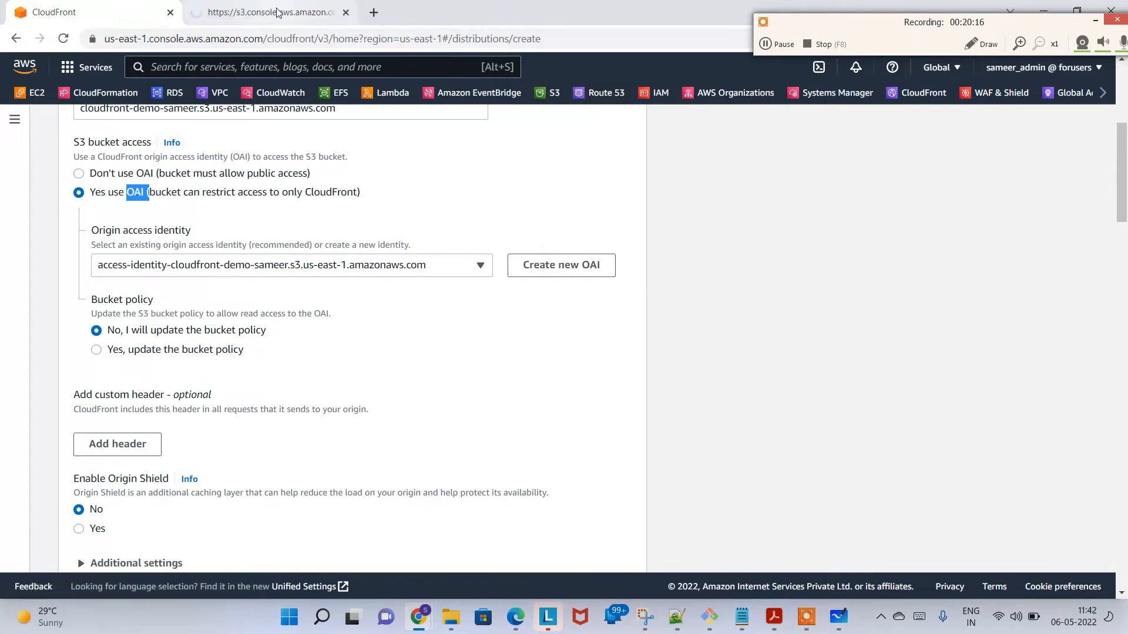
left_click(278, 12)
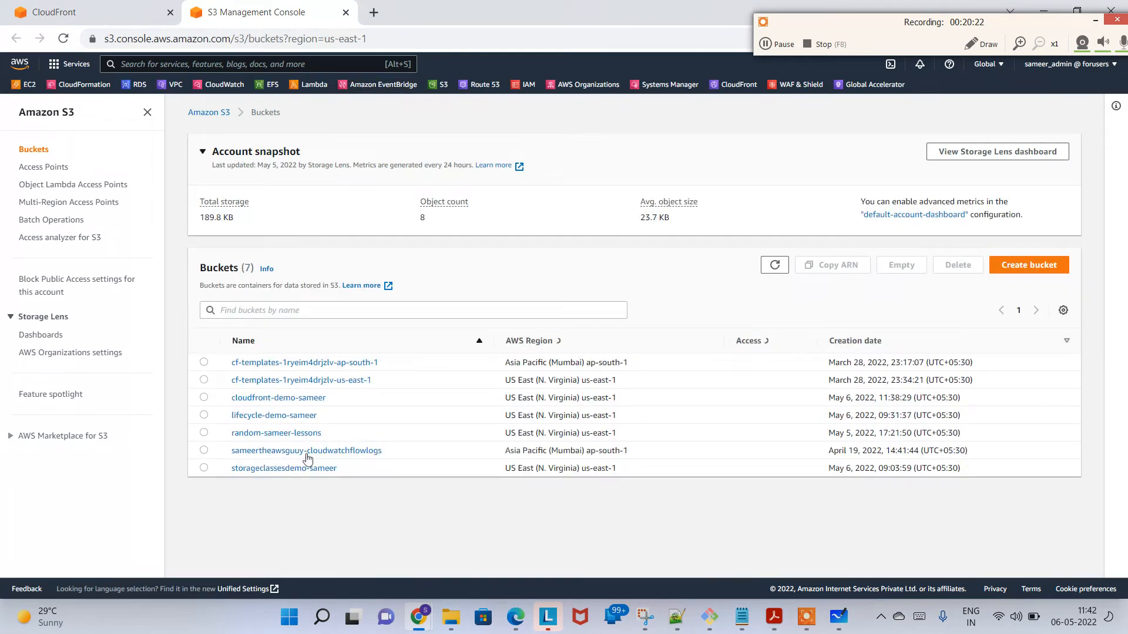
left_click(297, 397)
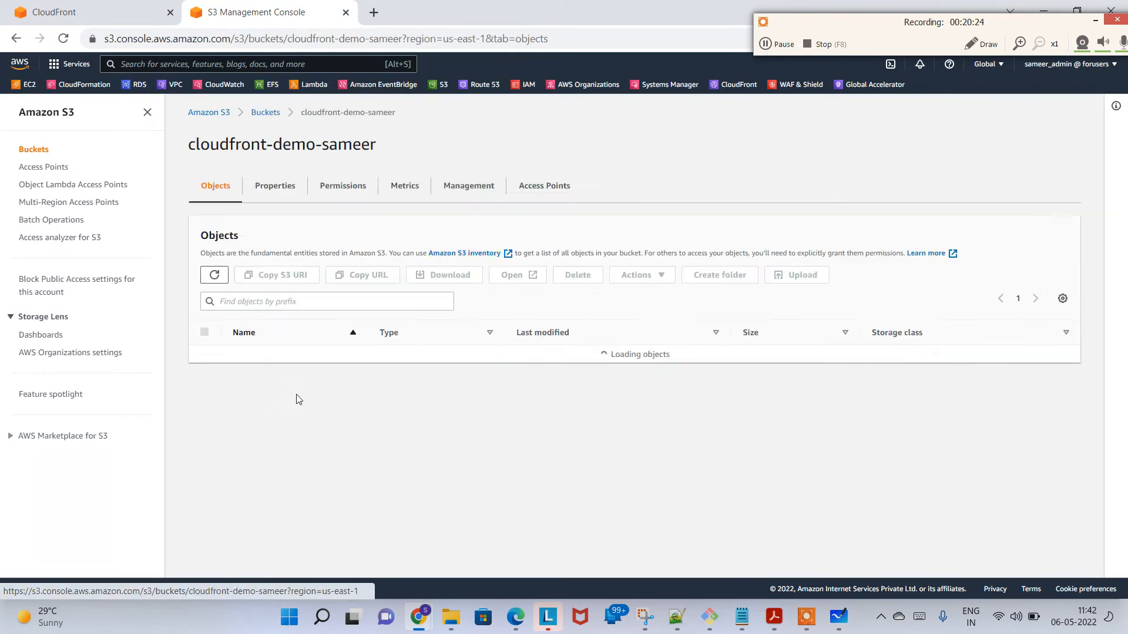
left_click(339, 187)
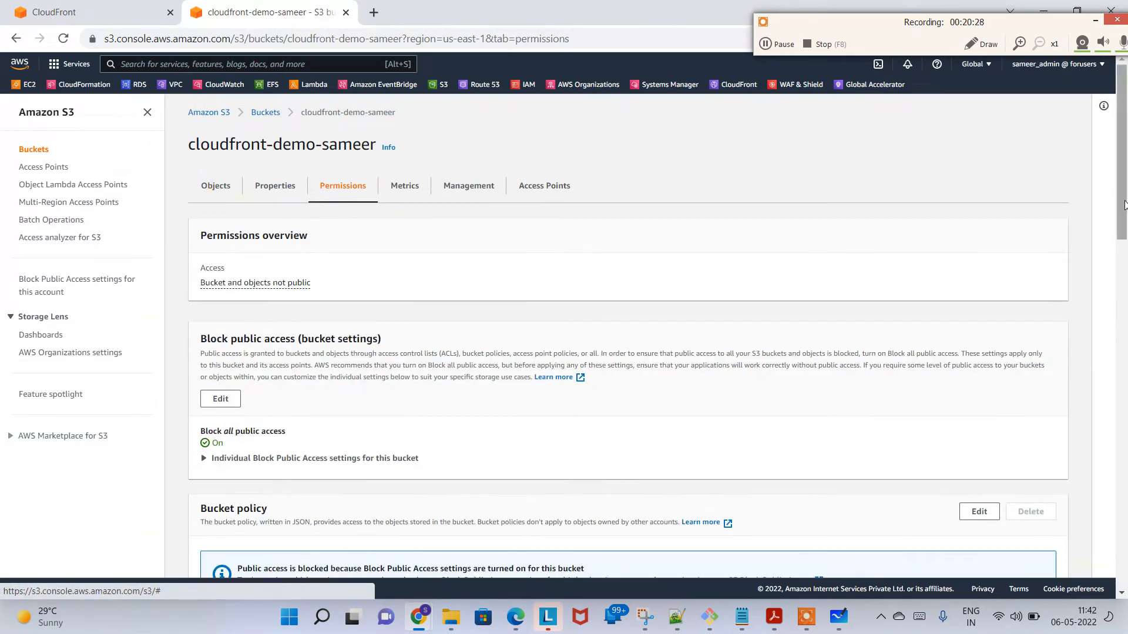
scroll(254, 336, "down", 6)
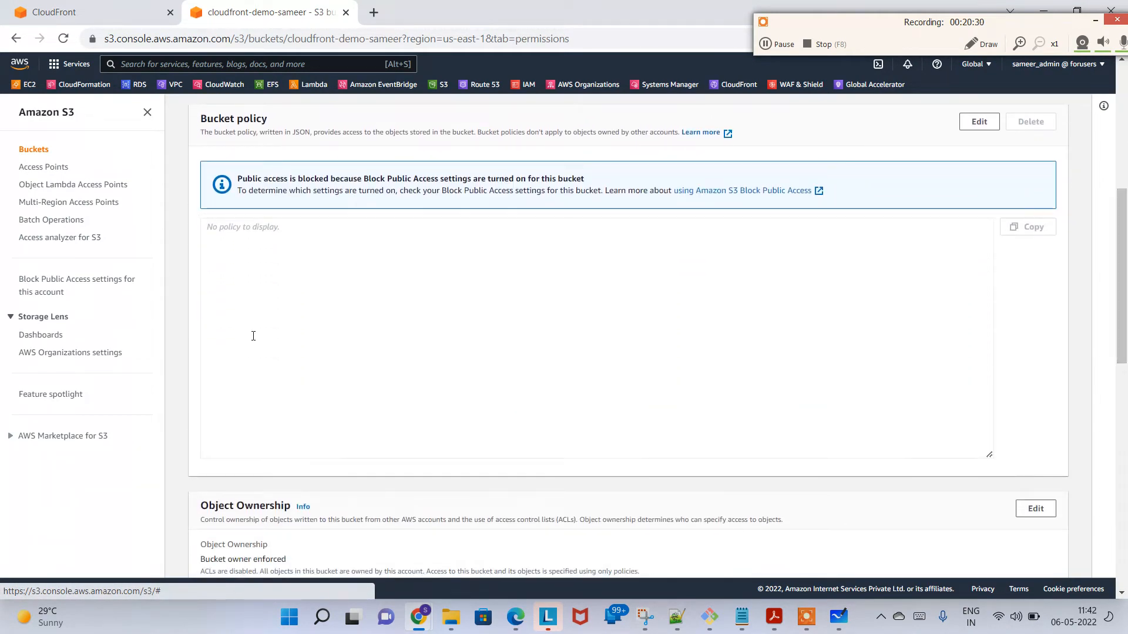
left_click(259, 239)
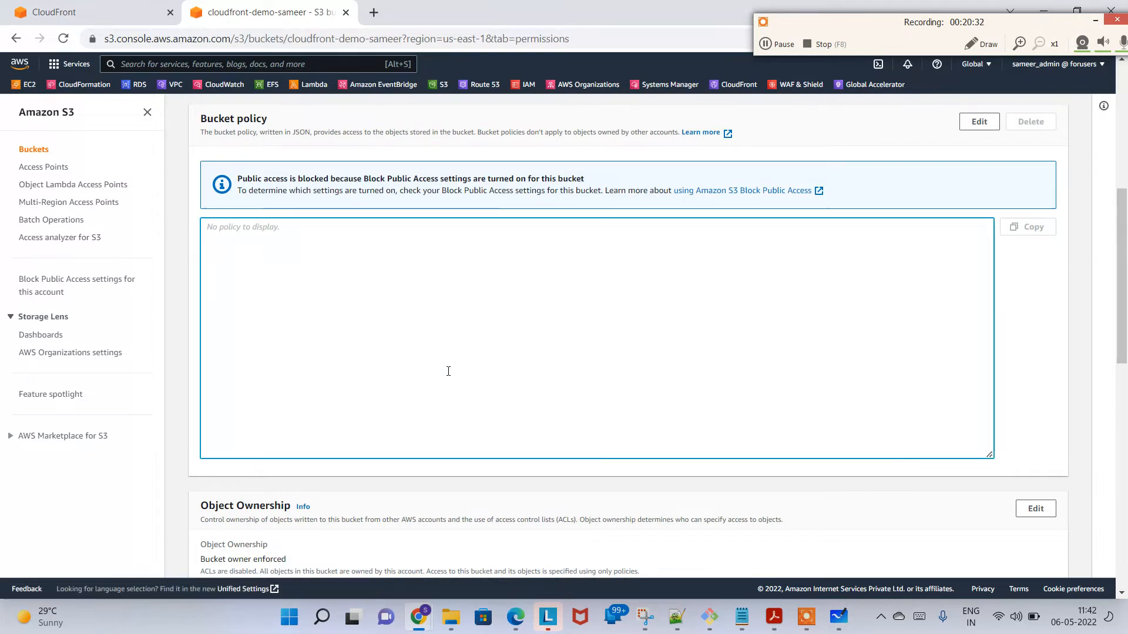
Step: Set the distribution's bucket policy option to "Yes, update the bucket policy" and recheck the demo bucket's policy in S3
left_click(53, 5)
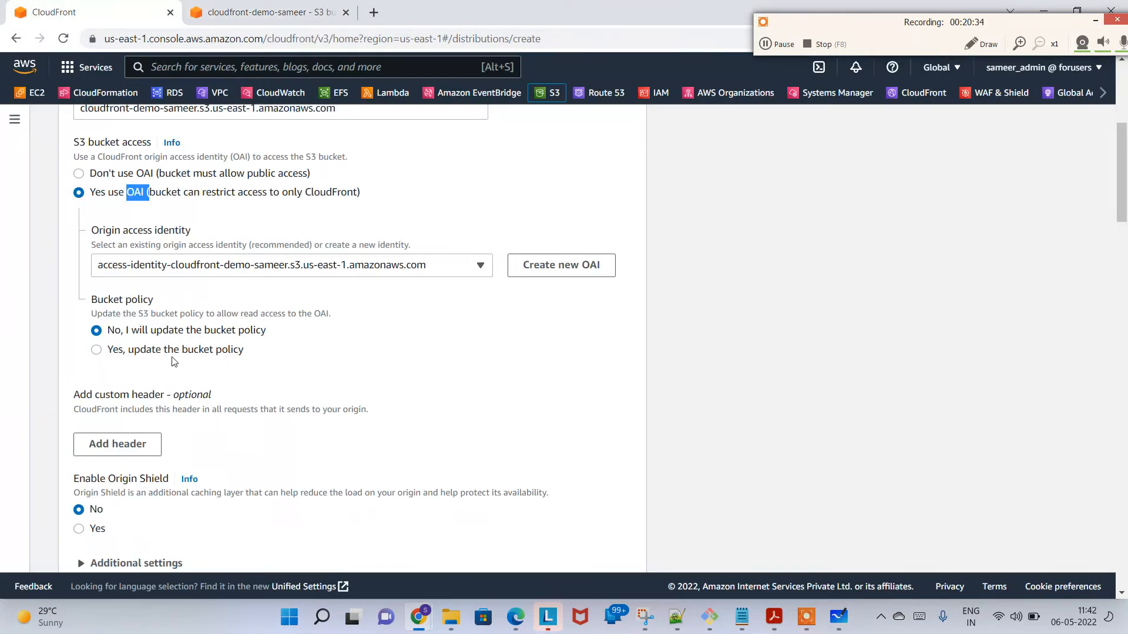
left_click(174, 352)
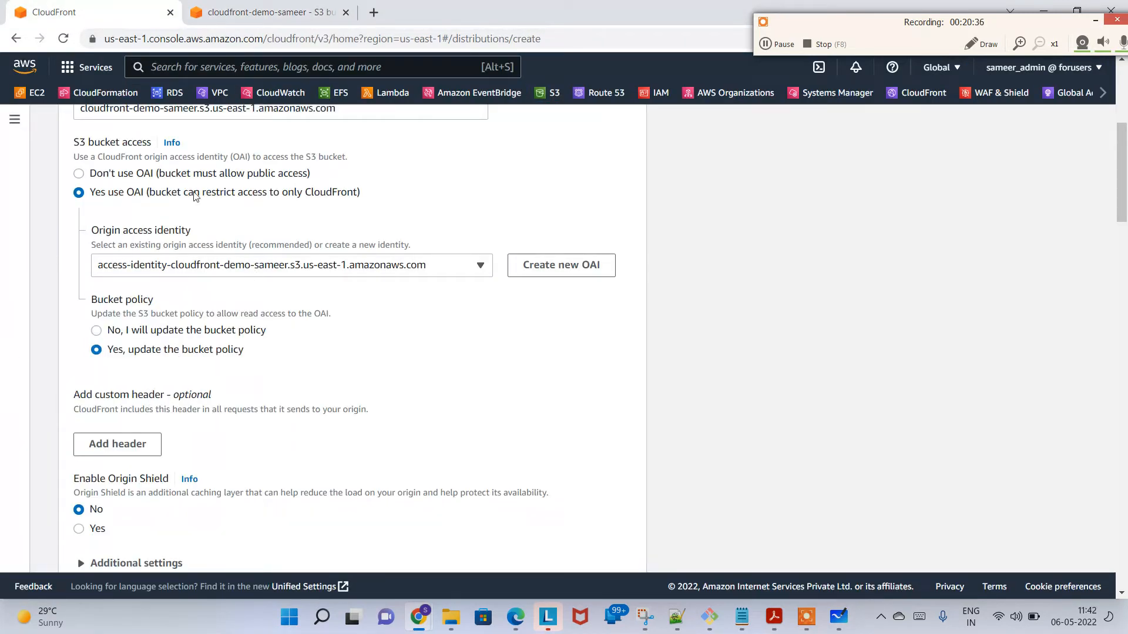
left_click(258, 12)
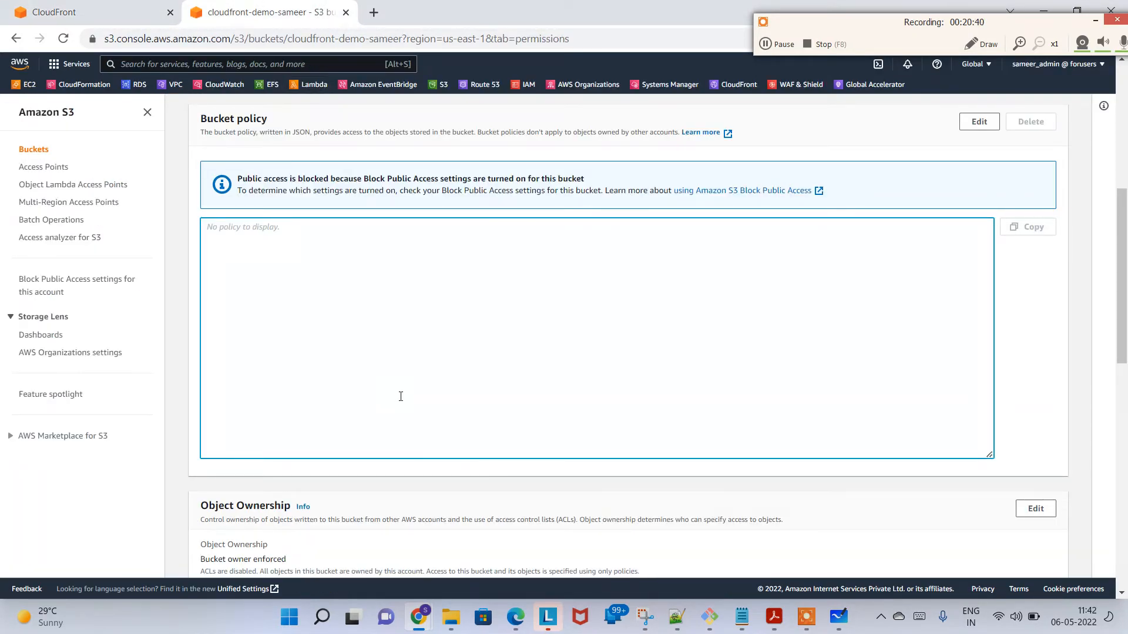
Step: Return to the distribution form and review the remaining origin and default cache behavior settings through to the cache policy
left_click(95, 6)
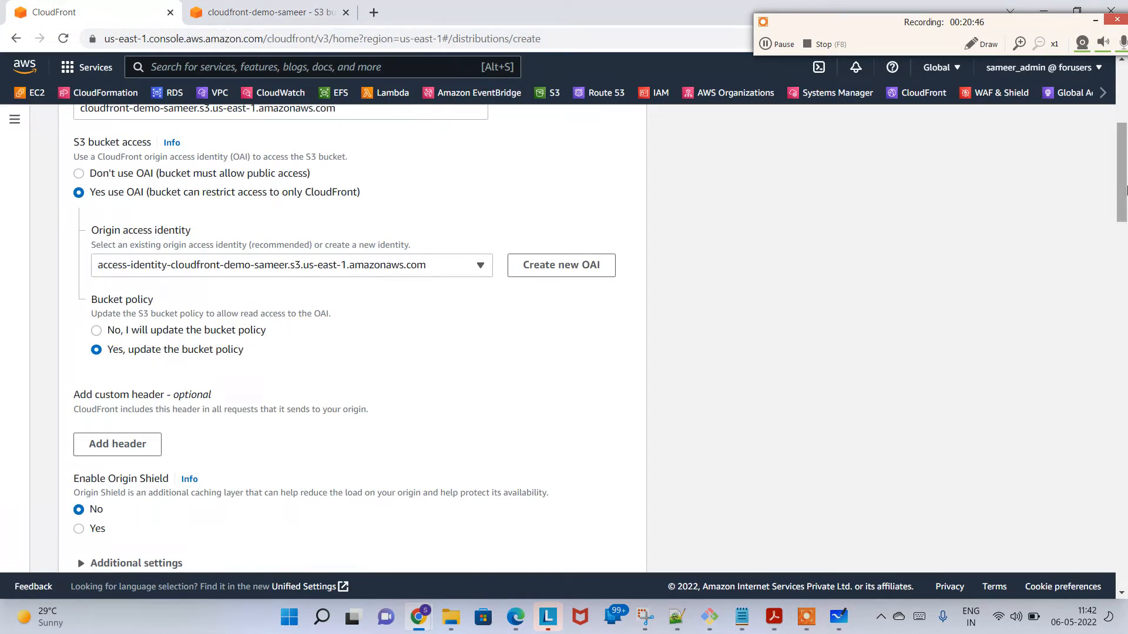
left_click_drag(1127, 181, 1126, 224)
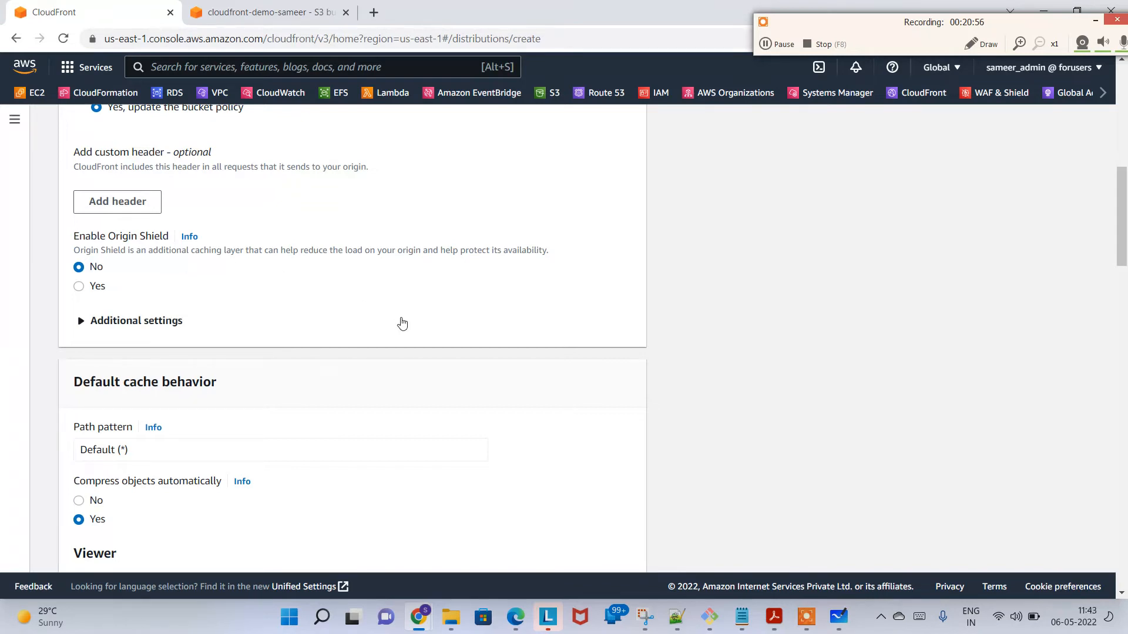
left_click_drag(1126, 232, 1126, 360)
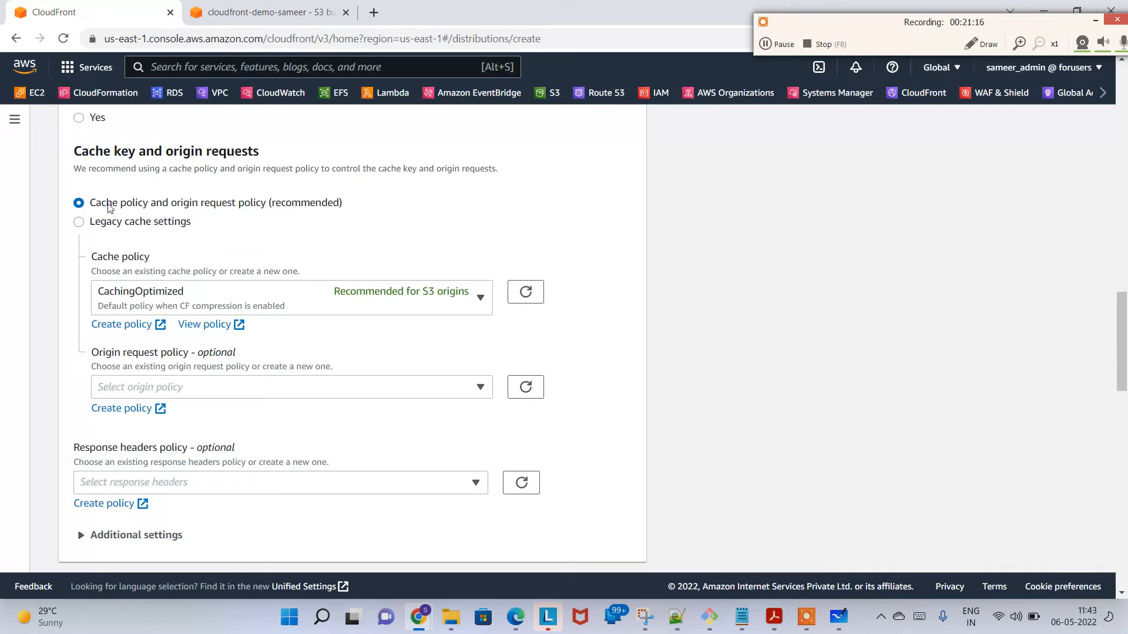
Step: View the selected CachingOptimized cache policy and examine its TTL, cache key and compression settings, returning to the distribution form
left_click_drag(107, 206, 267, 206)
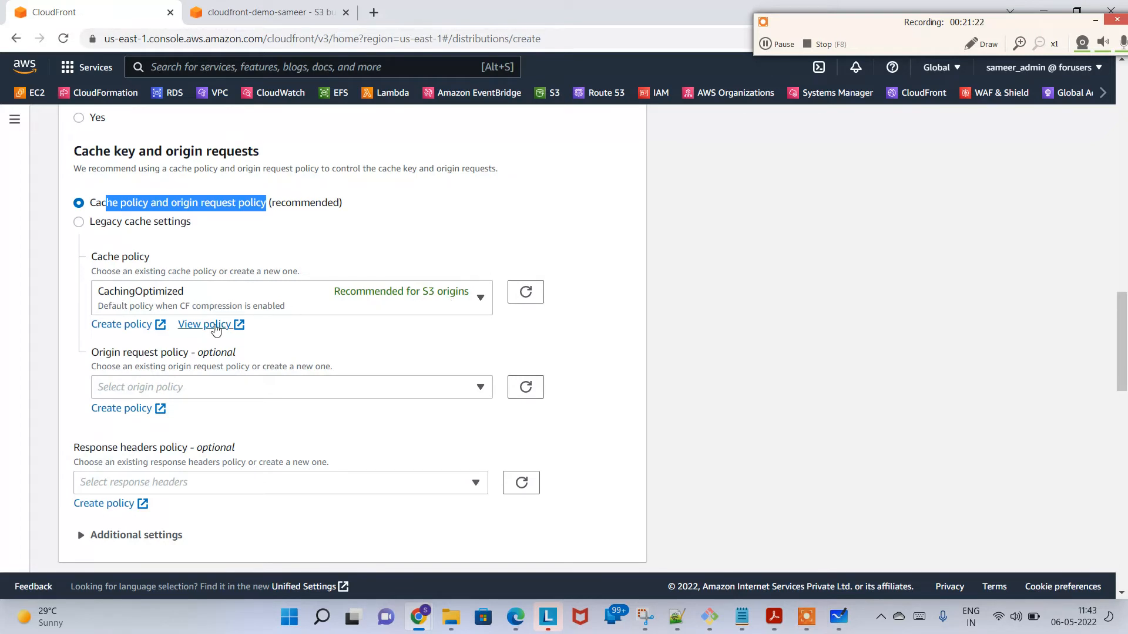
left_click(216, 327)
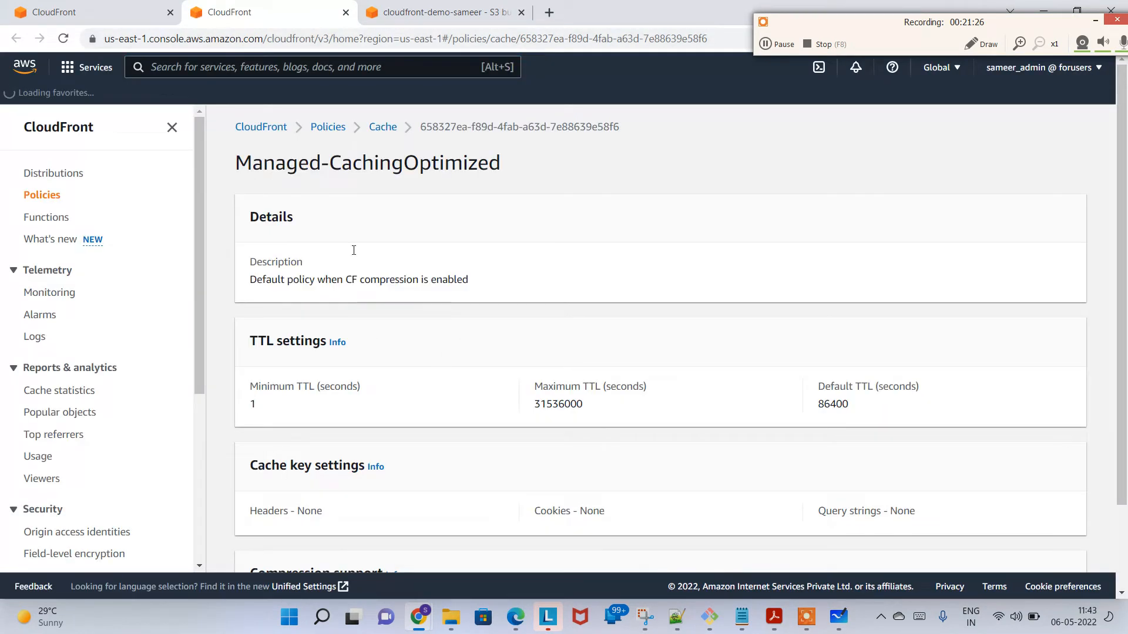
left_click_drag(274, 155, 509, 191)
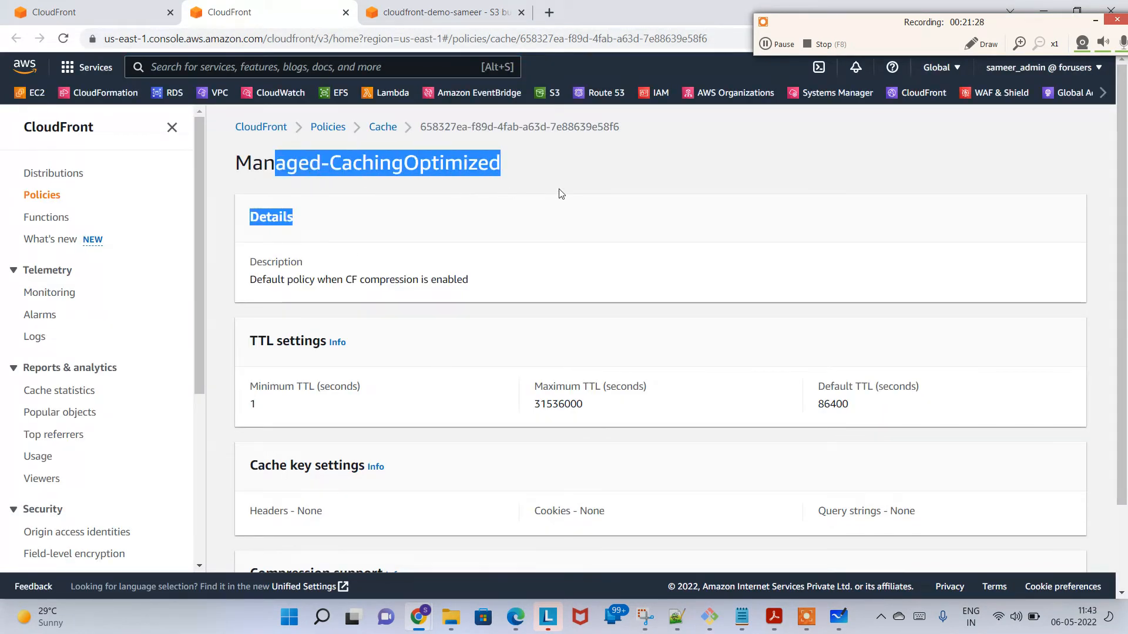
left_click(355, 416)
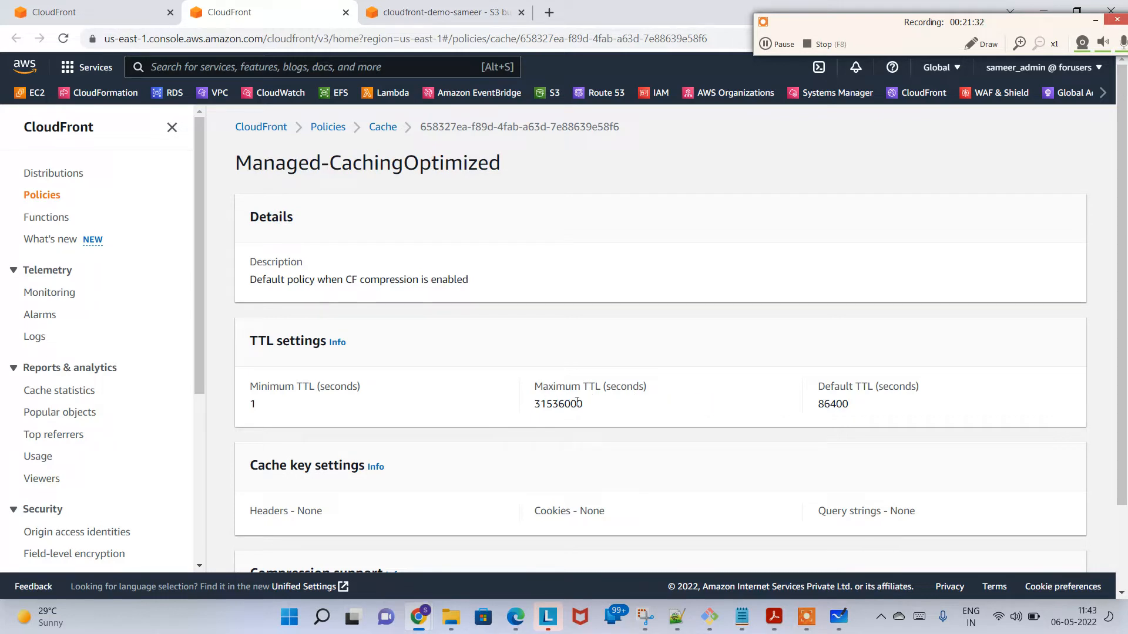
right_click(536, 404)
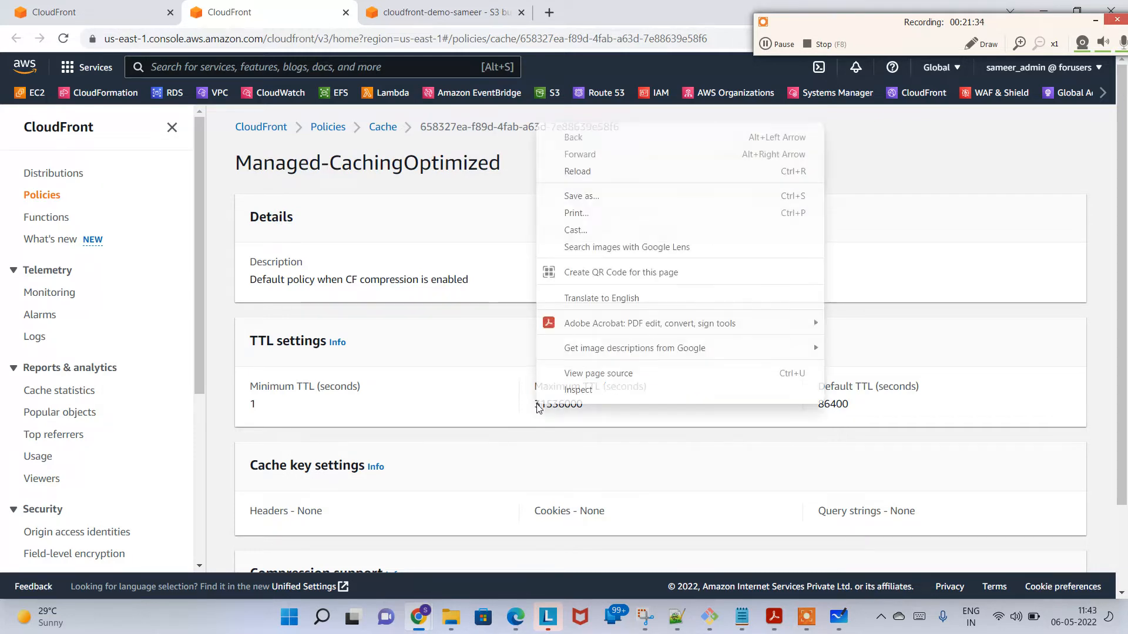
left_click_drag(582, 406, 537, 404)
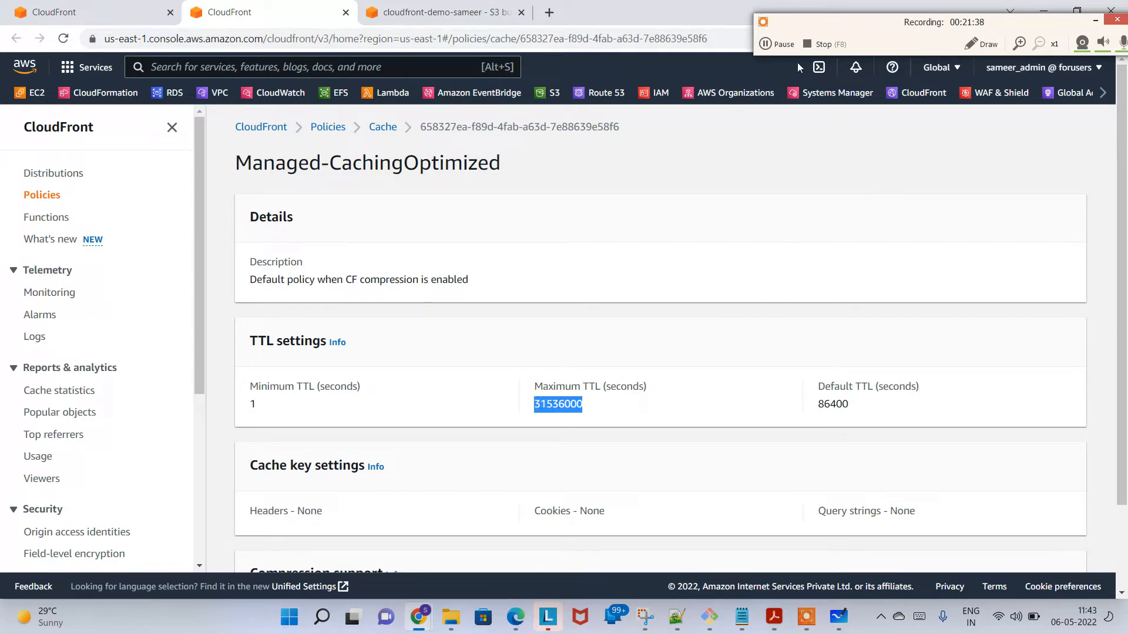
left_click(779, 44)
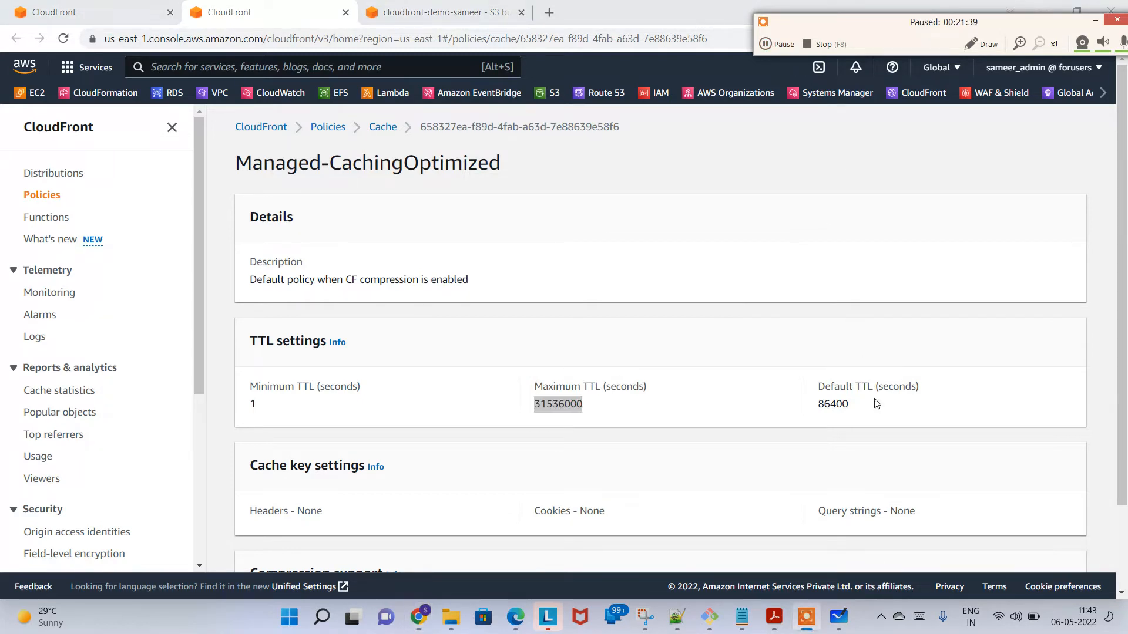
double_click(833, 404)
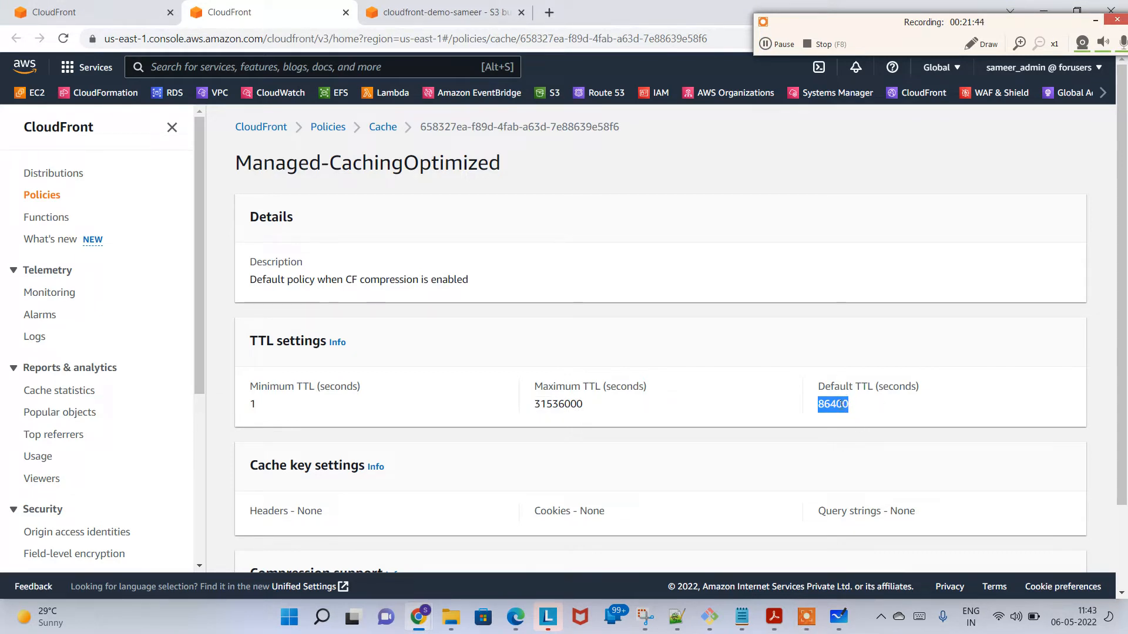
scroll(1126, 413, "down", 2)
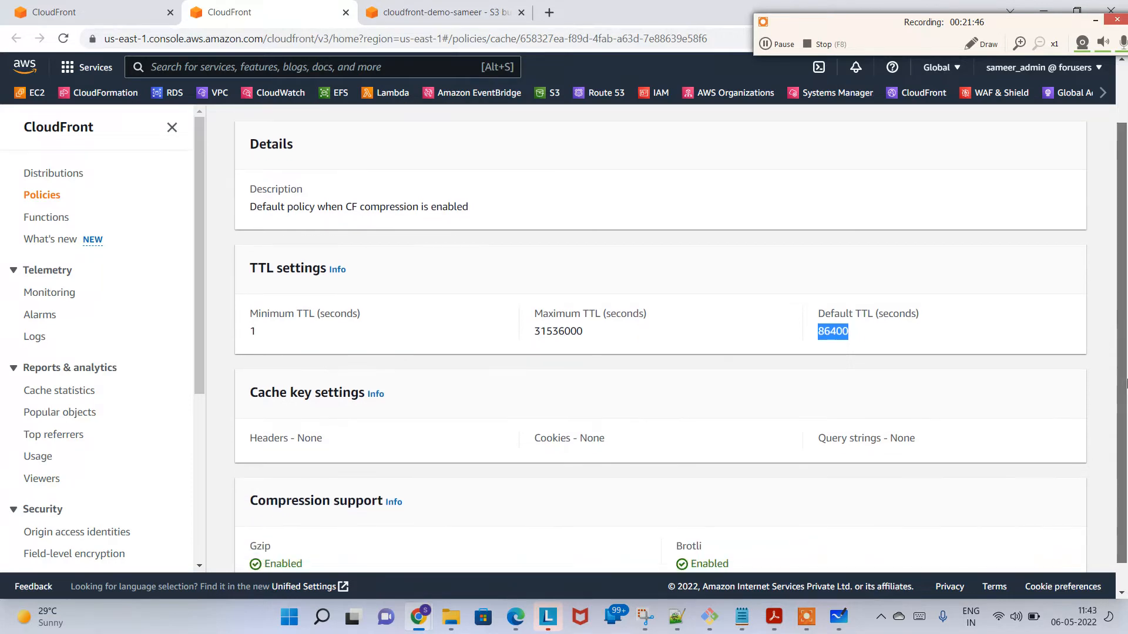
scroll(1127, 413, "up", 2)
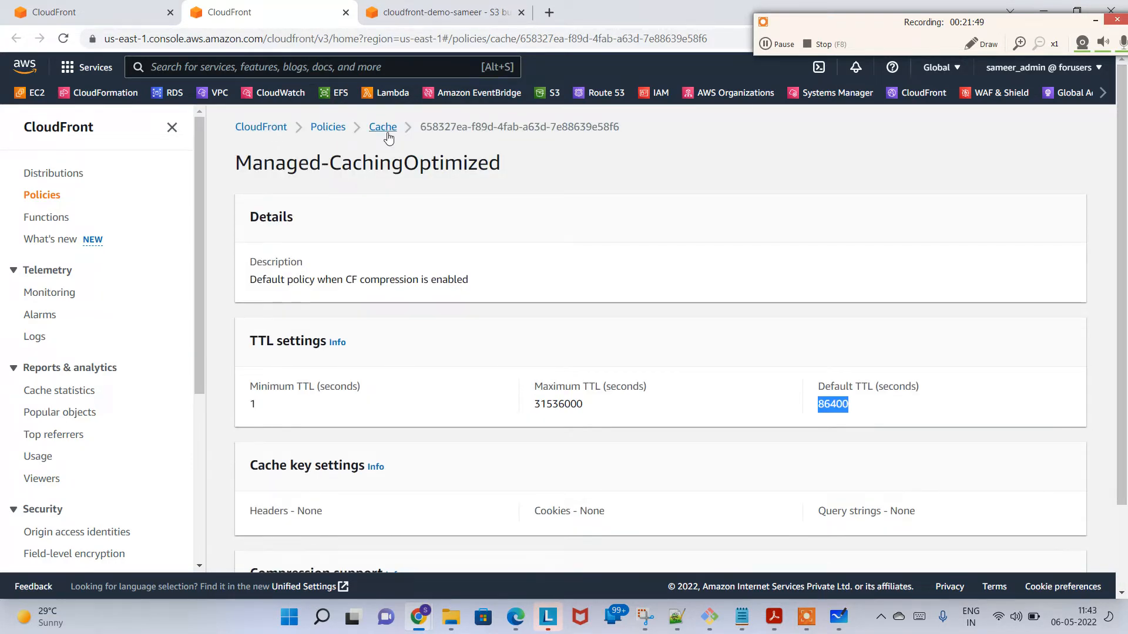
left_click(346, 13)
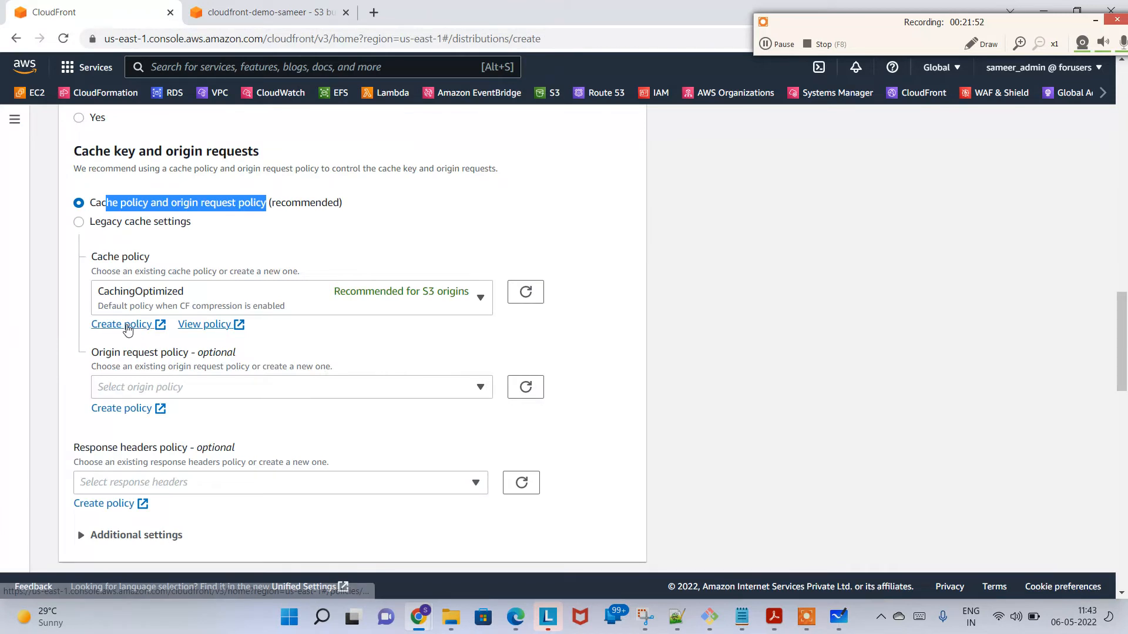
Step: Open the cache policy creation form, review its name and TTL fields, and close it without creating a policy
left_click(125, 325)
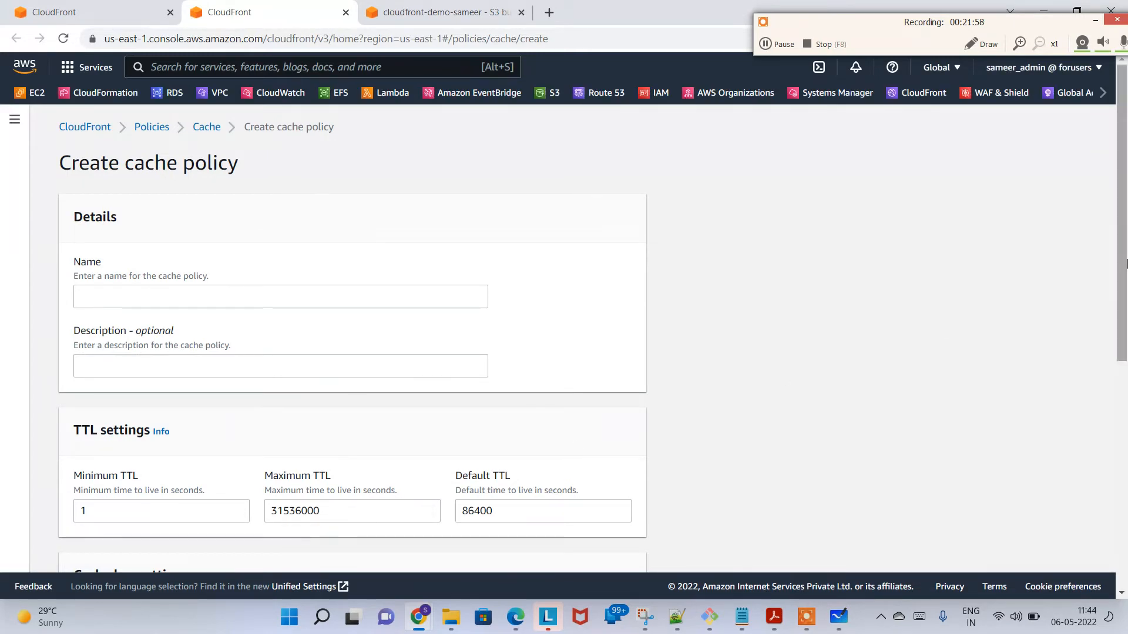
mouse_move(1126, 265)
left_mouse_down()
mouse_move(1126, 495)
mouse_move(1126, 265)
left_mouse_up()
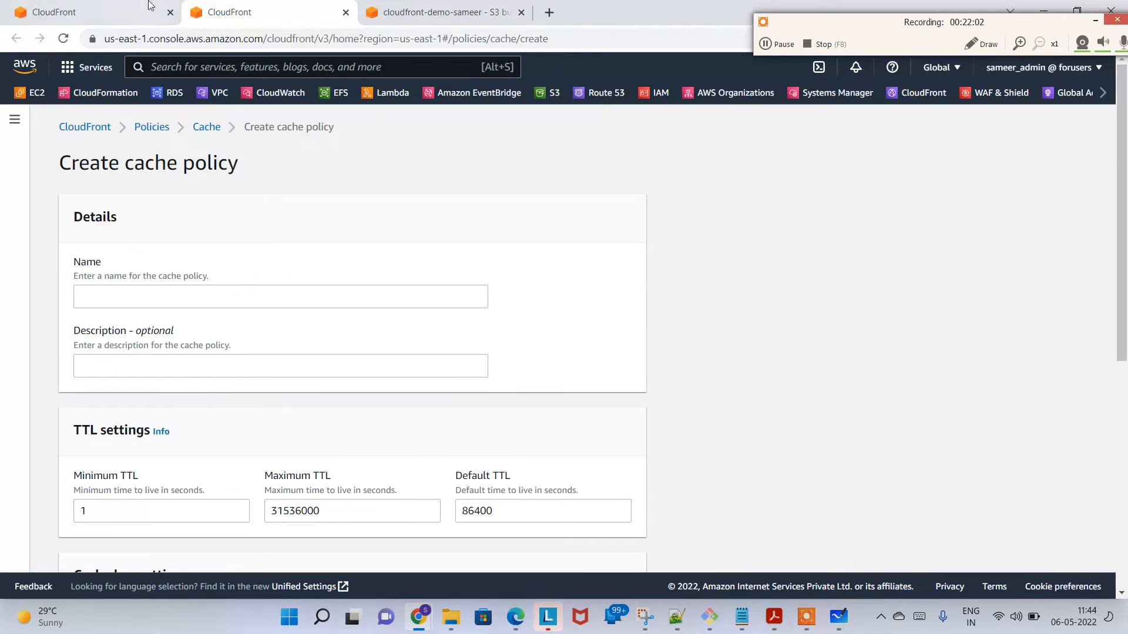
left_click(345, 13)
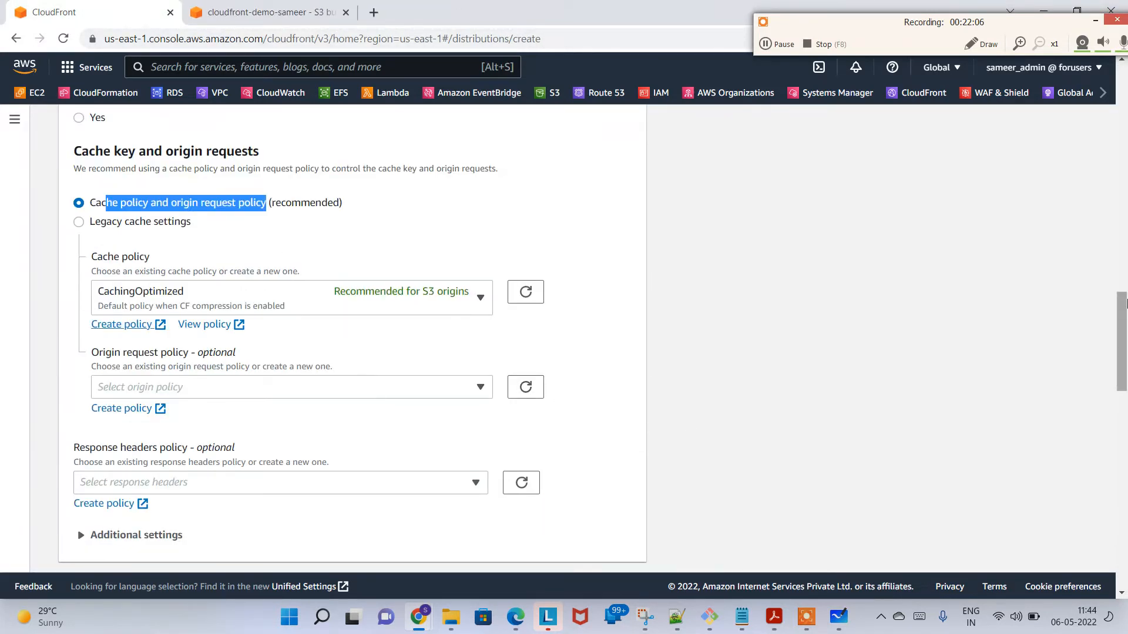
Step: Review the available managed and custom cache policies and choose CachingOptimized for the default cache behavior
left_click_drag(1126, 320, 1126, 334)
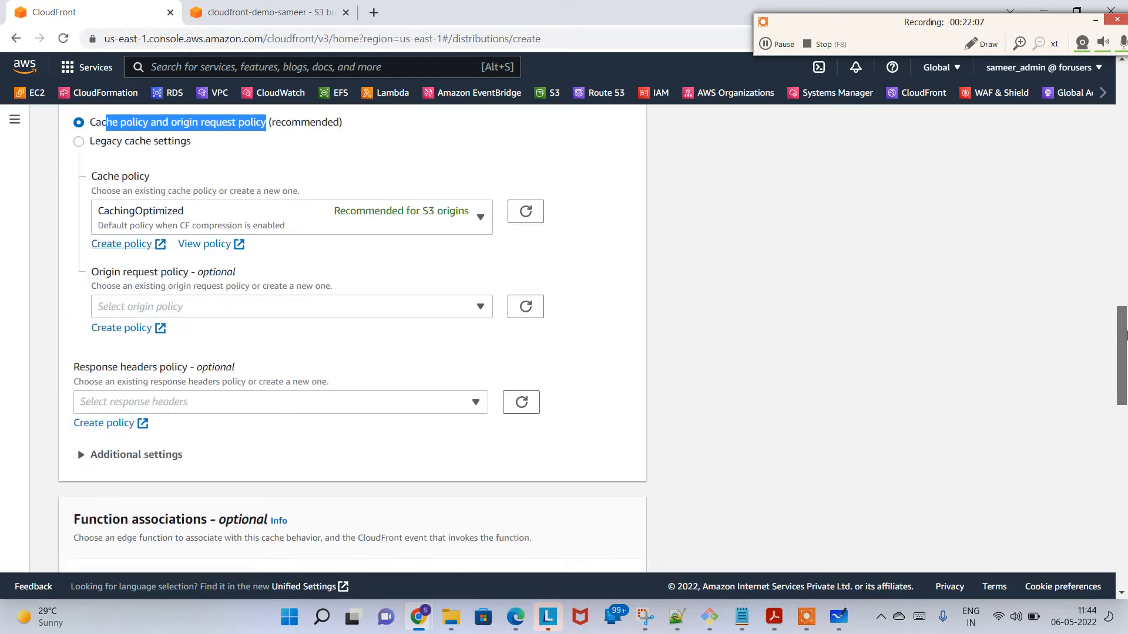
left_click(453, 228)
left_click(229, 277)
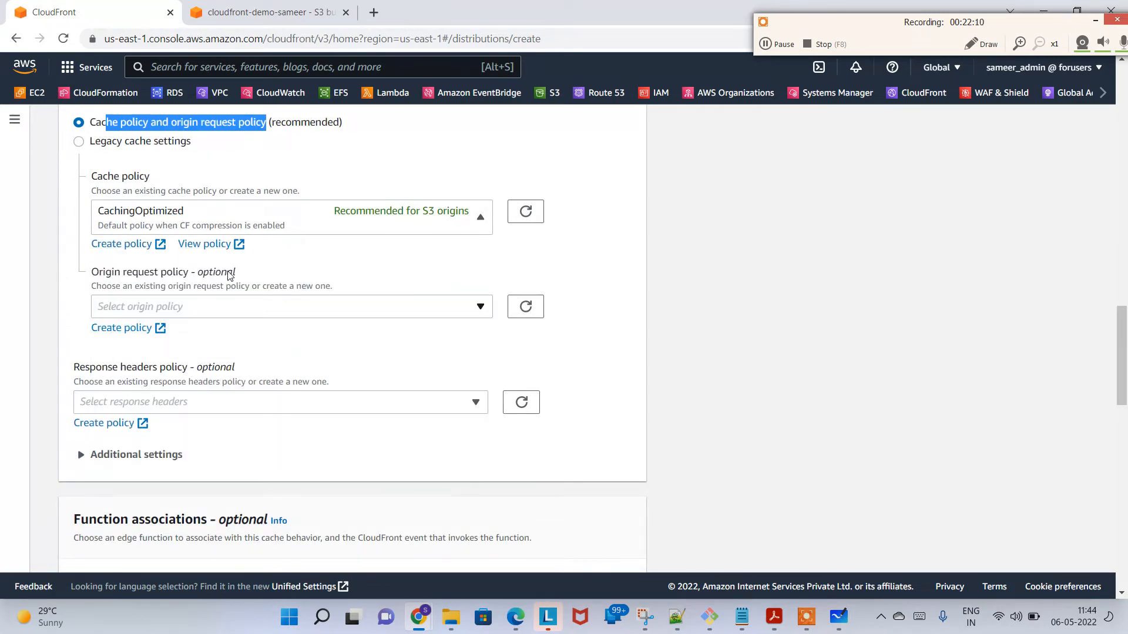
left_click(383, 213)
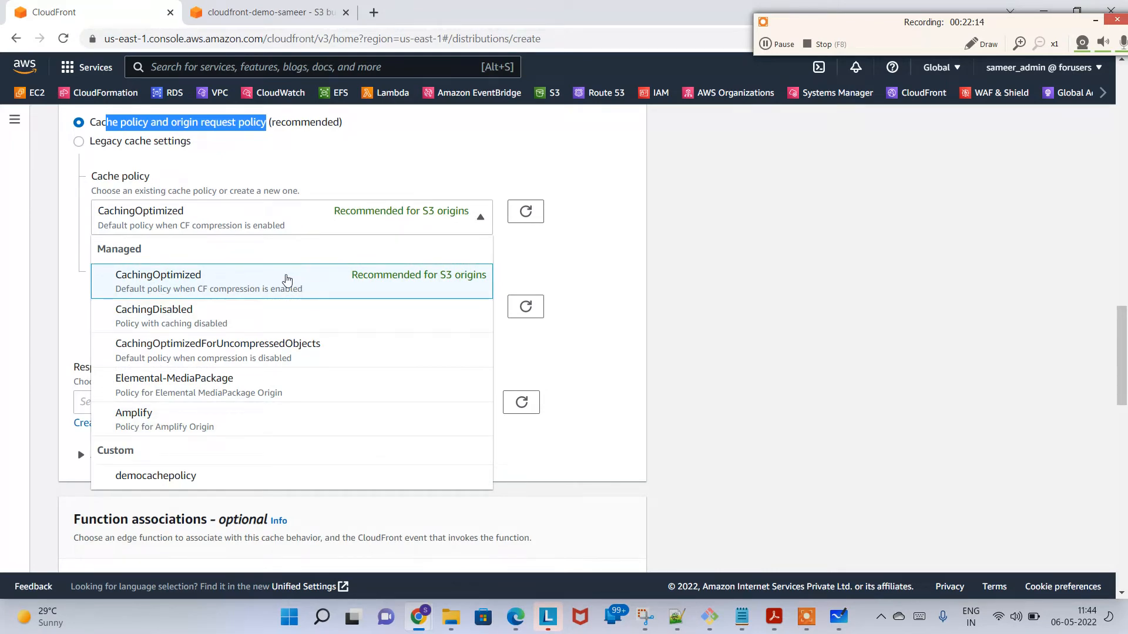
left_click(286, 280)
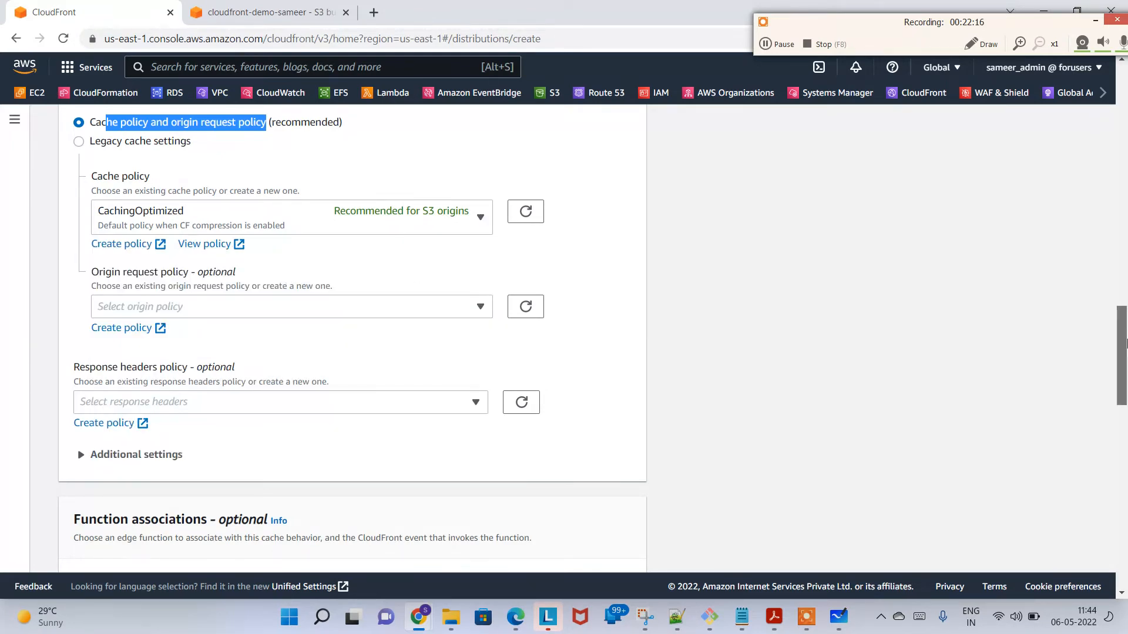
Step: Review the price class options, search the web for "aws cloudfront features", and examine the edge location map on Amazon CloudFront Key Features
left_click_drag(1125, 339, 1125, 442)
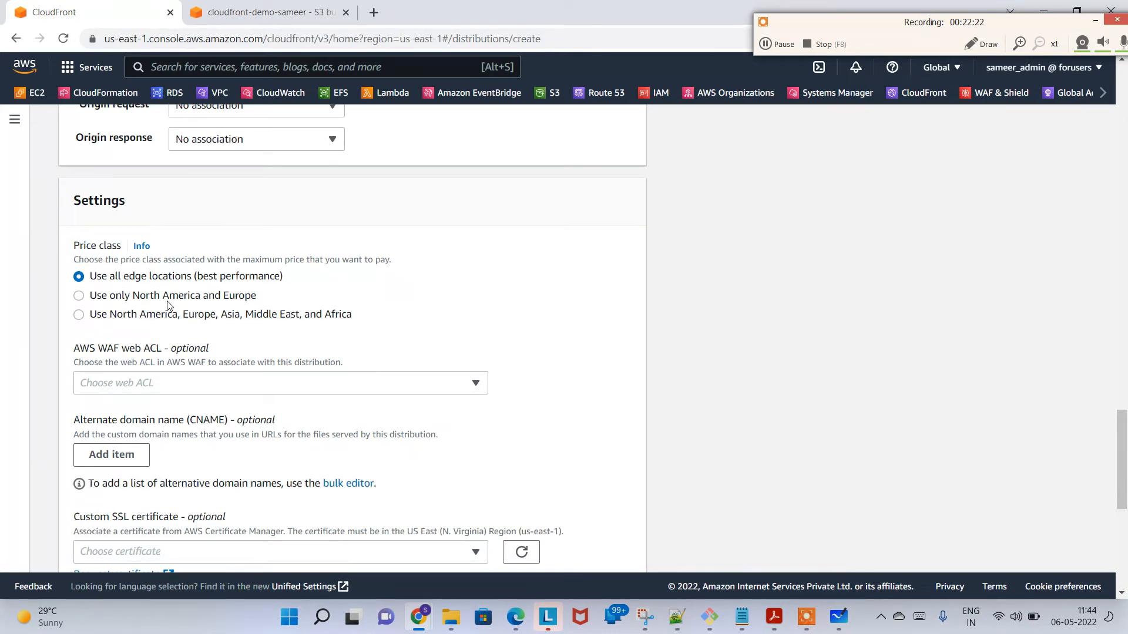
left_click(379, 12)
type("aws clou")
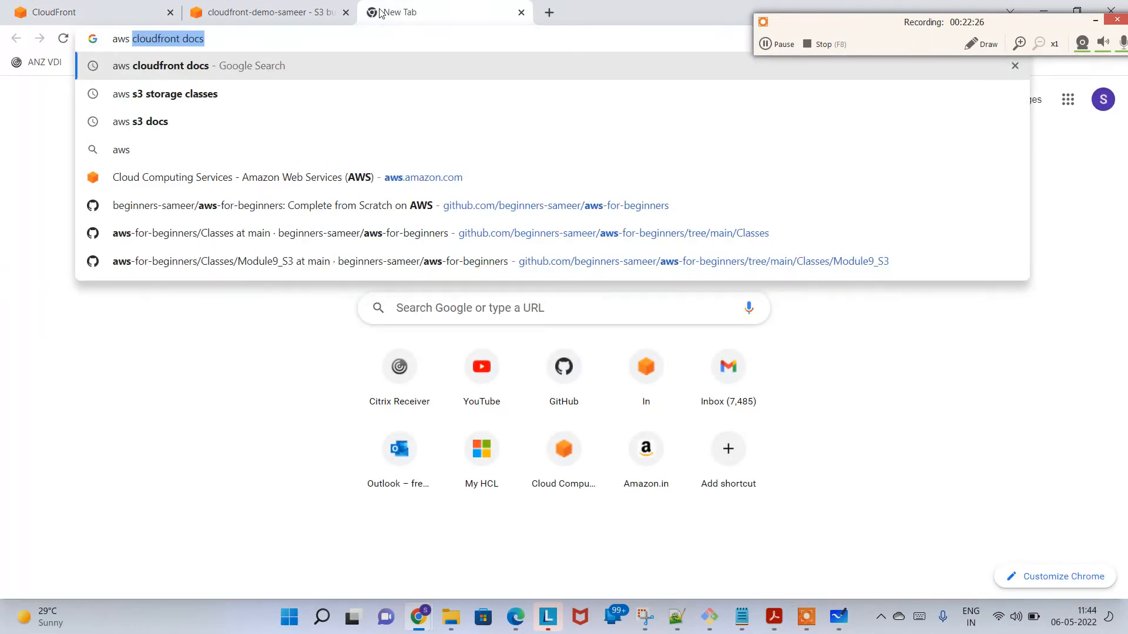
type("d")
key("BackSpace")
type("d")
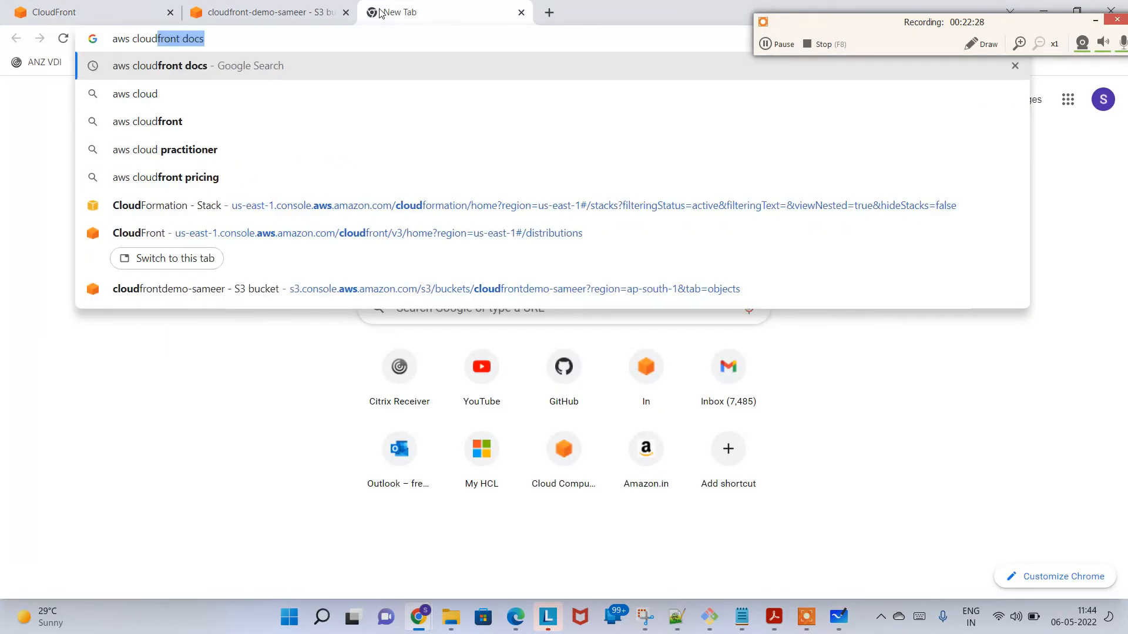
type("front features")
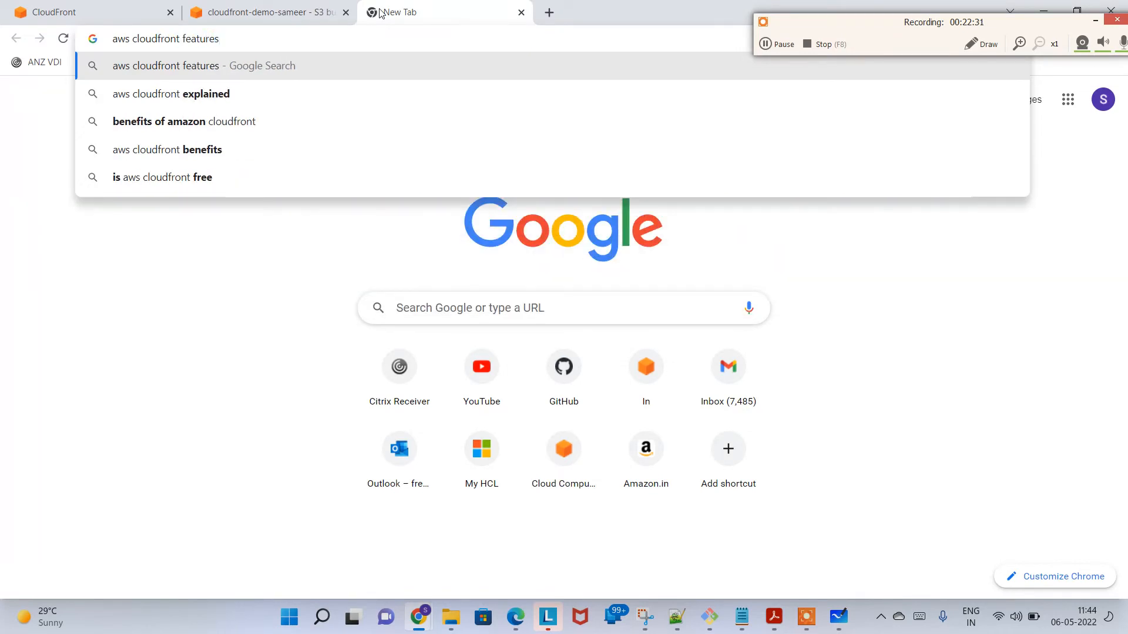
key("Return")
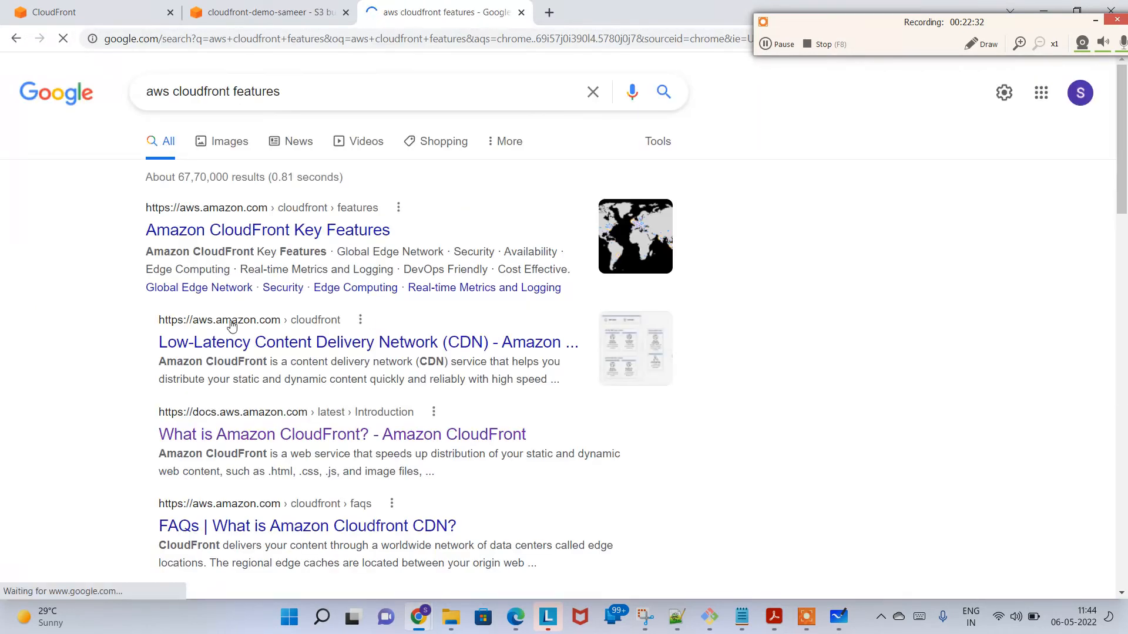
left_click(337, 231)
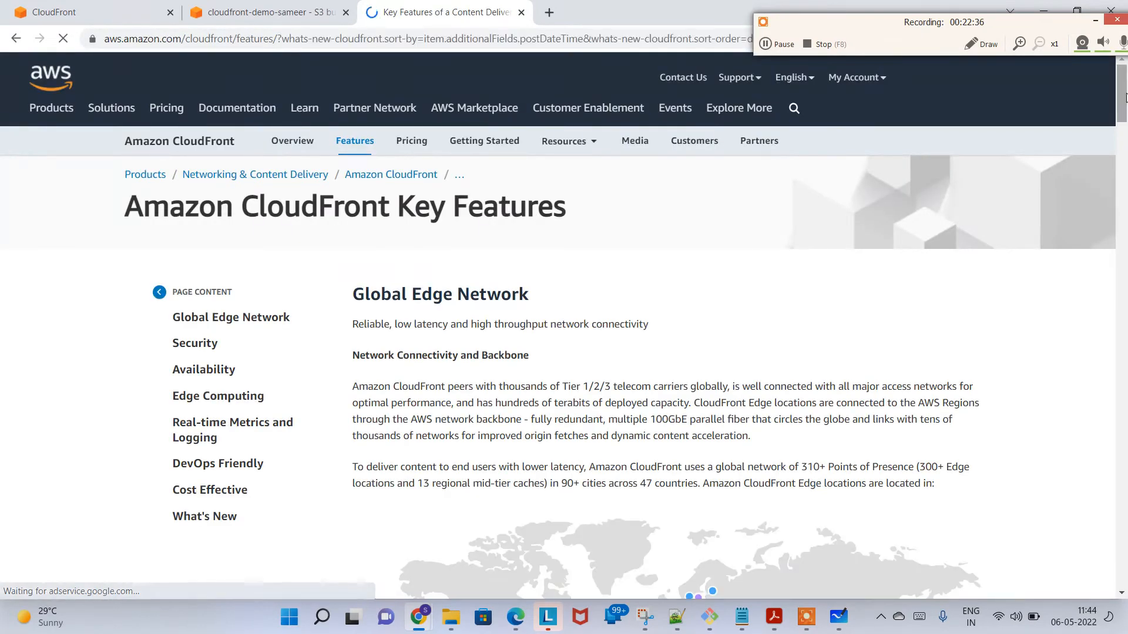
scroll(1119, 132, "down", 4)
scroll(1124, 121, "down", 1)
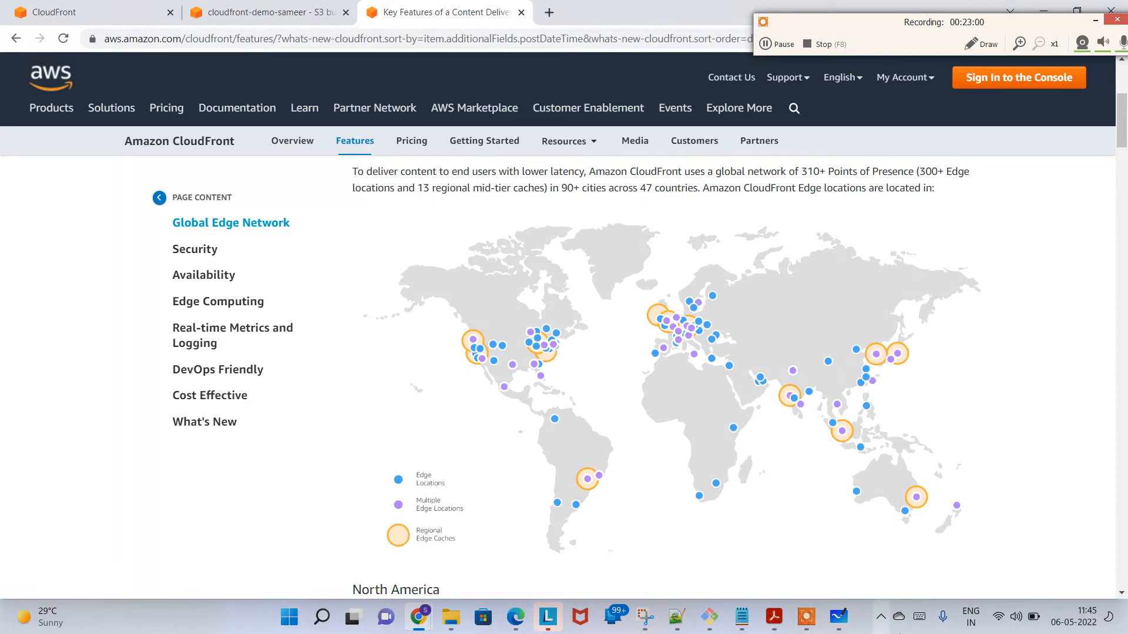
Step: Switch to Microsoft Whiteboard, bring up an empty area beside the S3 sketch, and set the pen color to blue
left_click(838, 617)
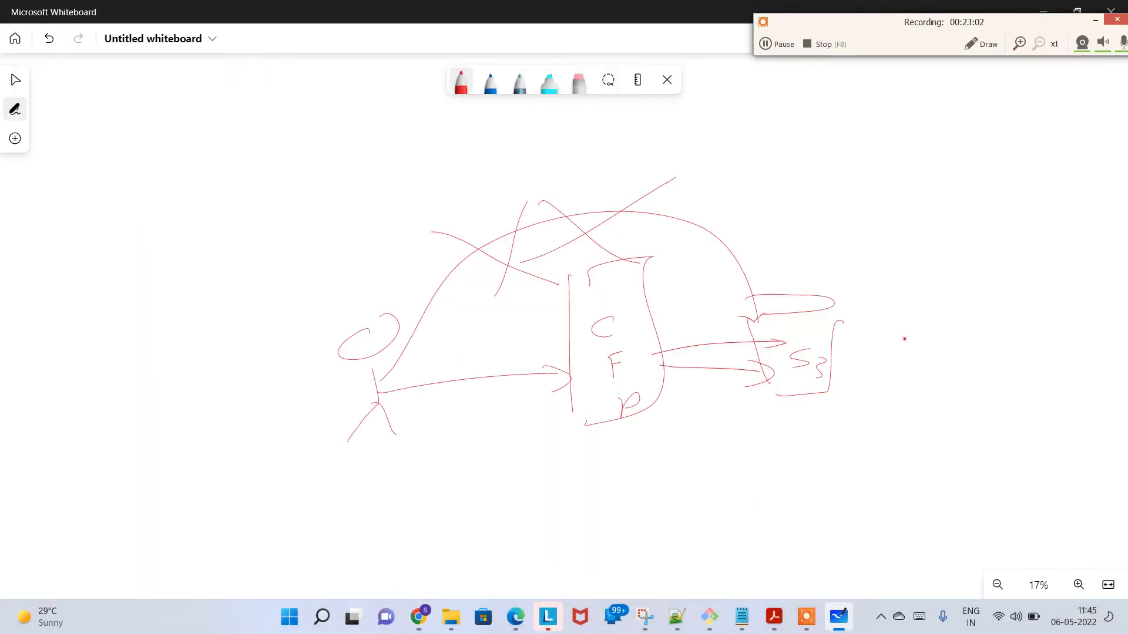
left_click_drag(931, 311, 511, 185)
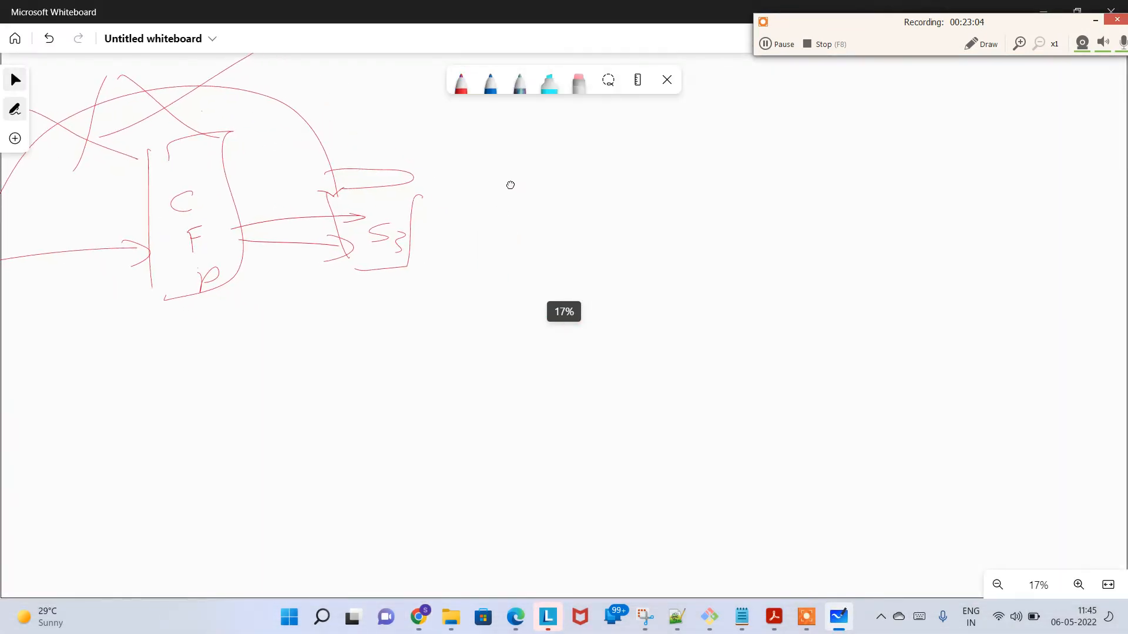
scroll(511, 185, "up", 3)
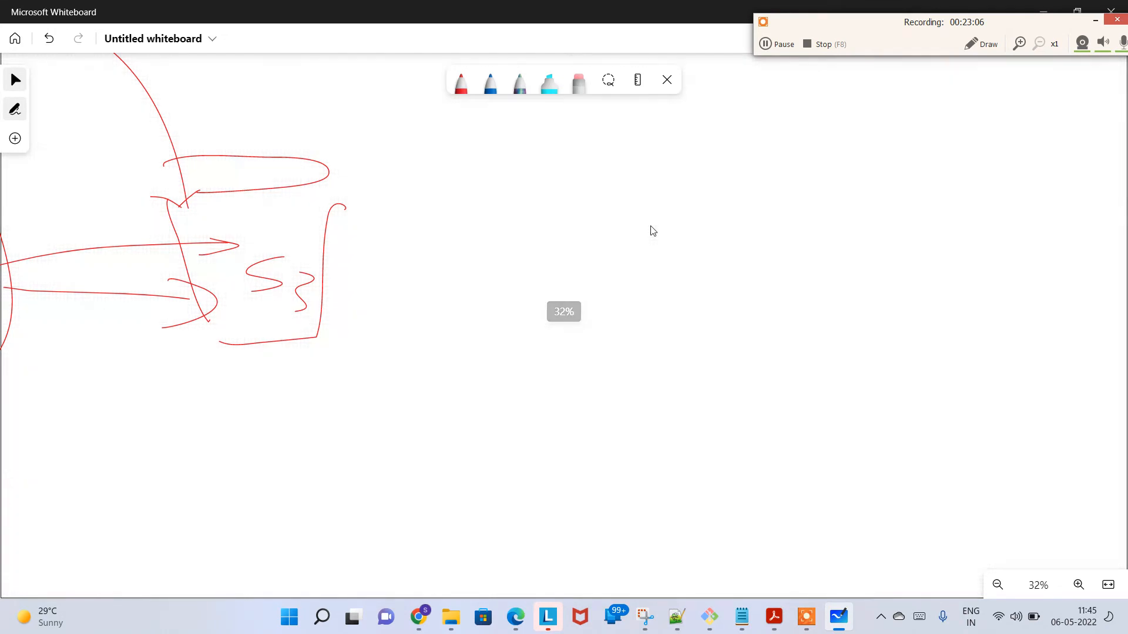
left_click(461, 81)
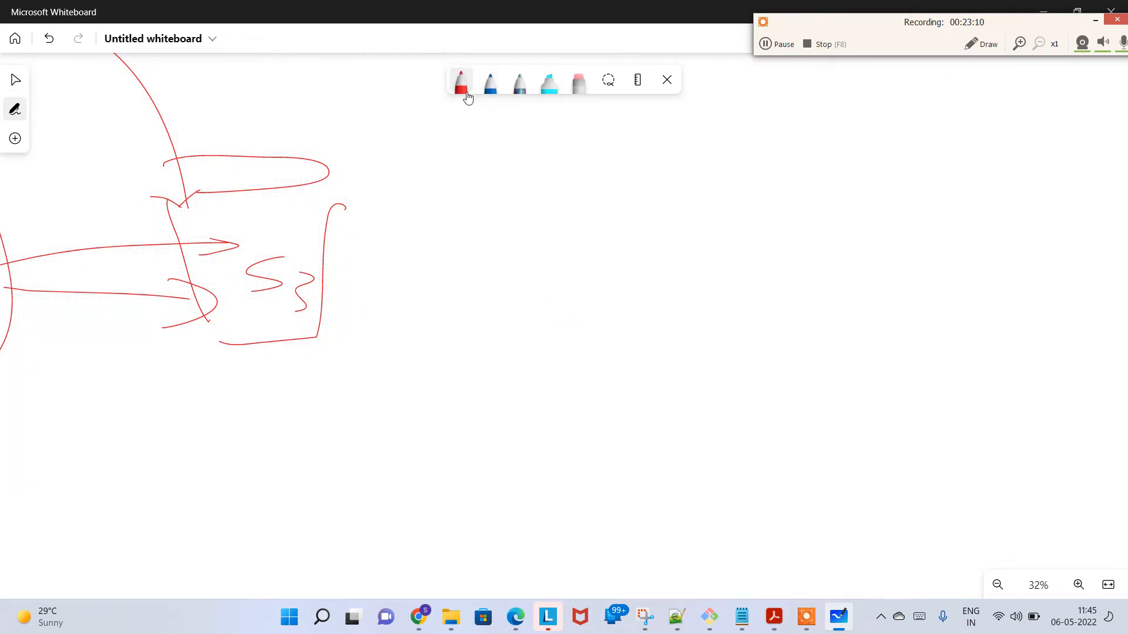
left_click(461, 82)
left_click(443, 243)
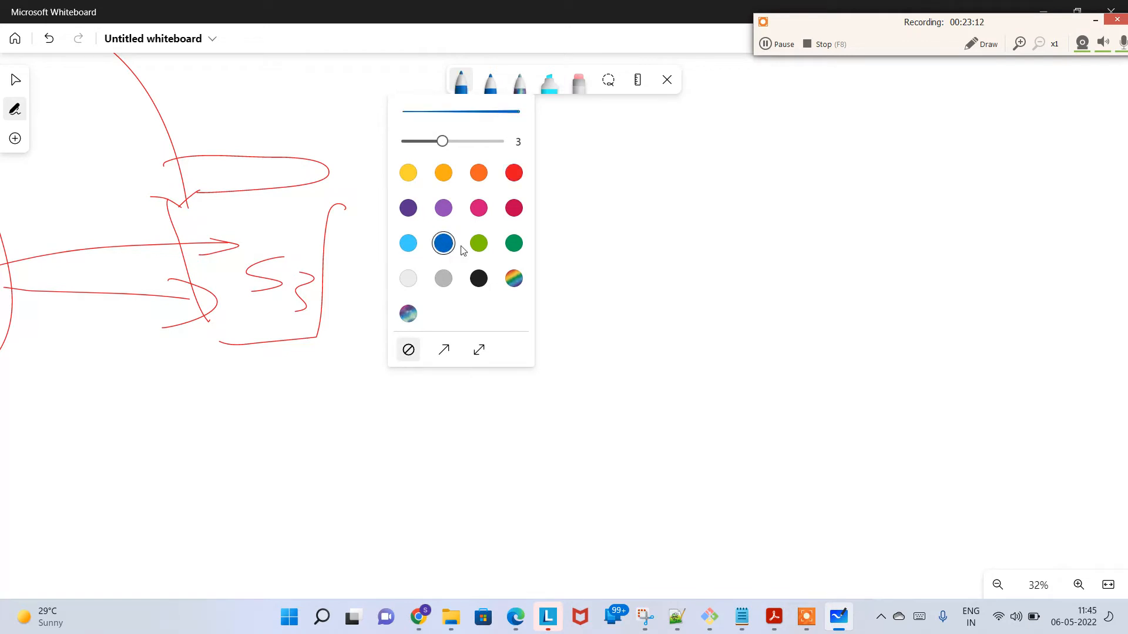
left_click(592, 183)
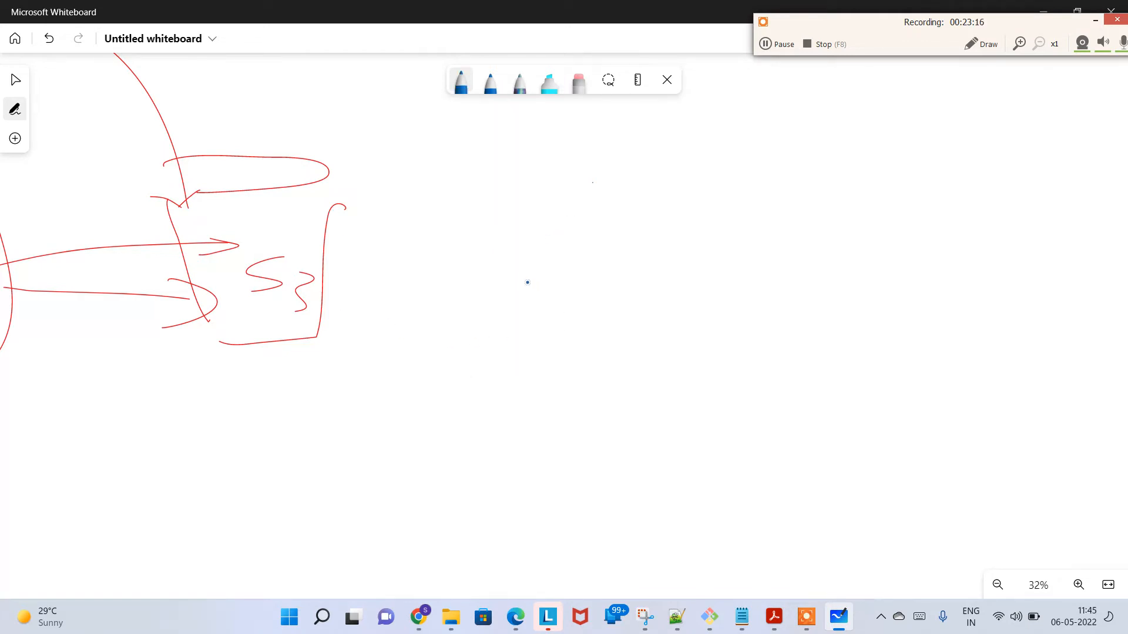
Step: Draw a blue box in the empty area beside the S3 sketch and label it "N.Y" above
mouse_move(521, 261)
left_mouse_down()
mouse_move(595, 253)
mouse_move(527, 346)
mouse_move(525, 333)
left_mouse_up()
left_click_drag(529, 215, 568, 236)
left_click_drag(579, 216, 560, 254)
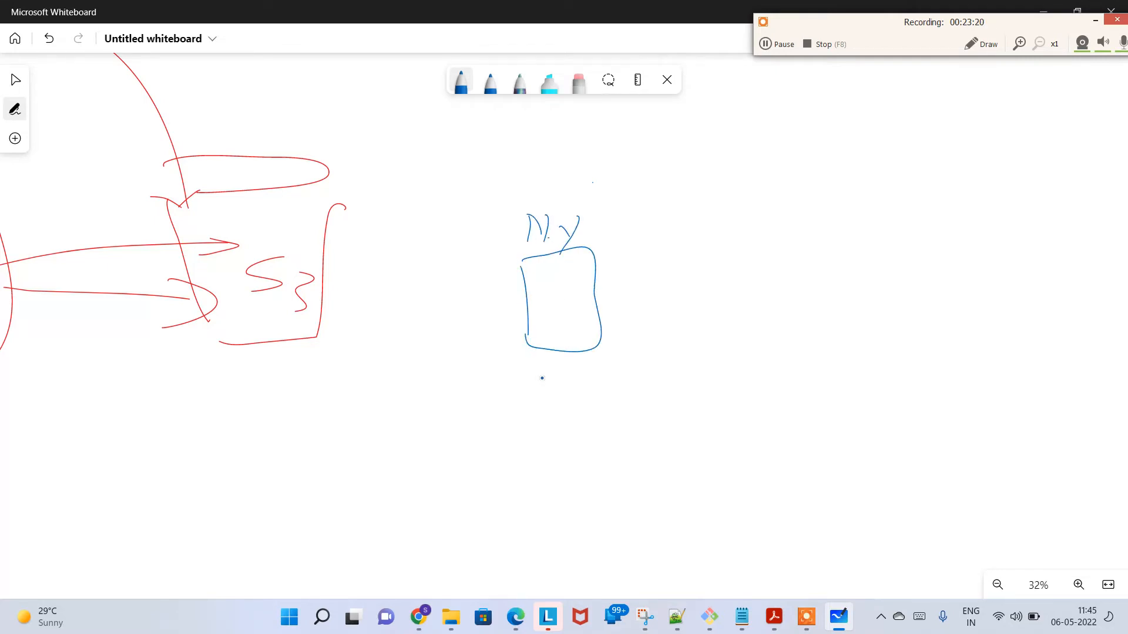
Step: Draw a second edge location box below the N.Y box and label it "Washington"
left_click_drag(554, 463, 561, 543)
mouse_move(559, 469)
left_mouse_down()
mouse_move(649, 450)
mouse_move(571, 542)
left_mouse_up()
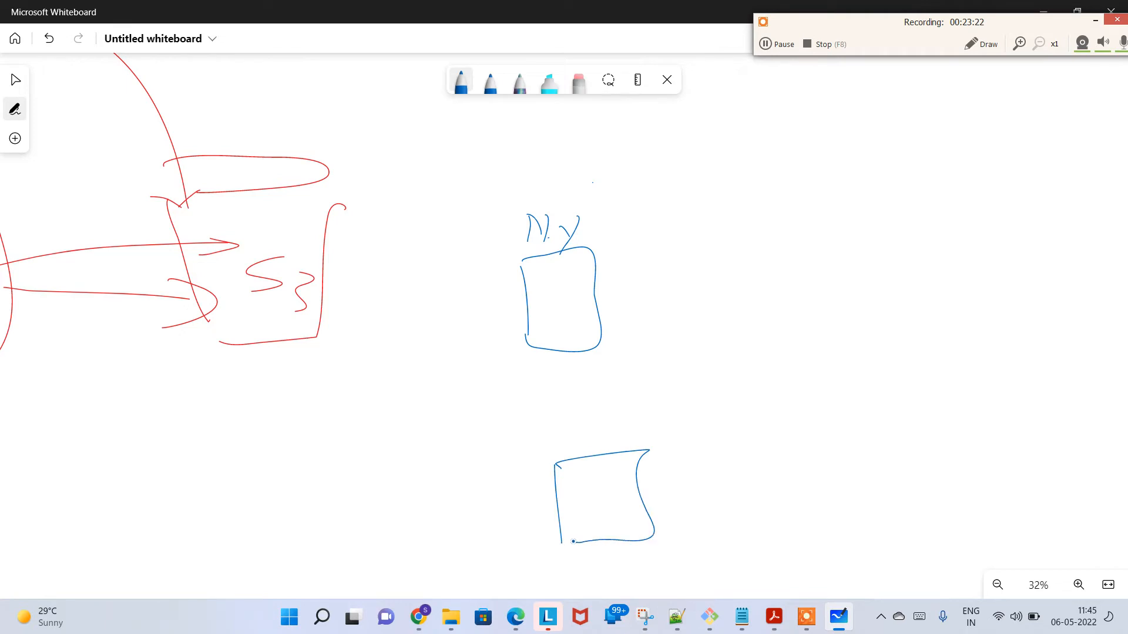
mouse_move(553, 440)
left_mouse_down()
mouse_move(595, 451)
mouse_move(646, 434)
mouse_move(640, 460)
left_mouse_up()
left_click_drag(658, 442, 666, 445)
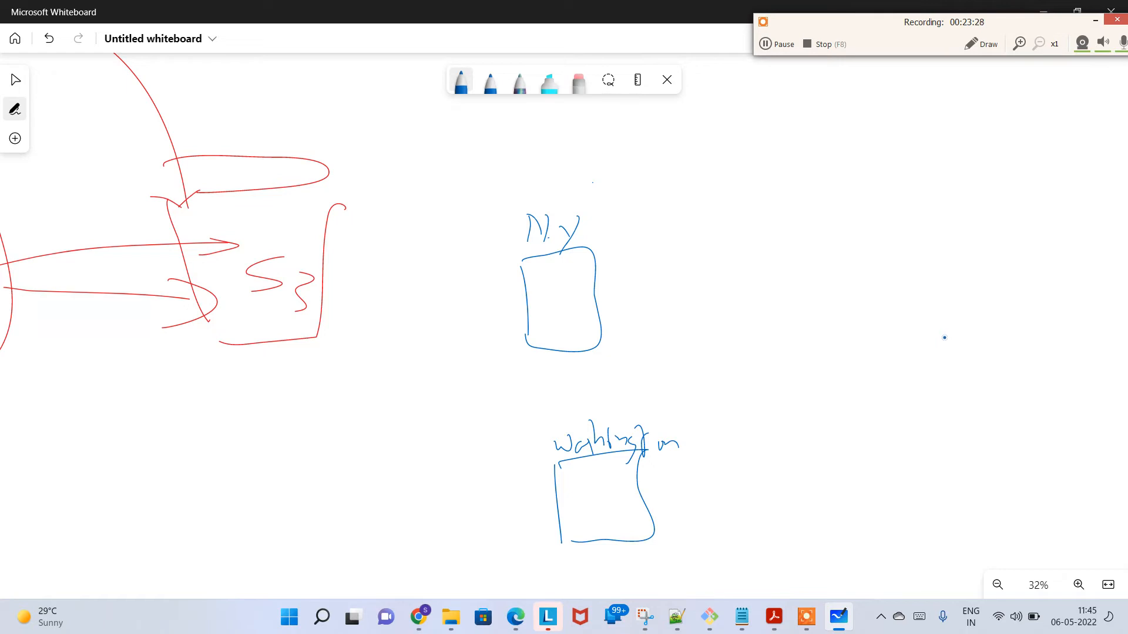
Step: Sketch an S3 bucket far to the right of the city boxes, enclose it in a circle, and label it "India"
left_click_drag(970, 348, 982, 380)
mouse_move(1022, 348)
left_mouse_down()
mouse_move(990, 386)
mouse_move(992, 370)
mouse_move(1018, 366)
left_mouse_up()
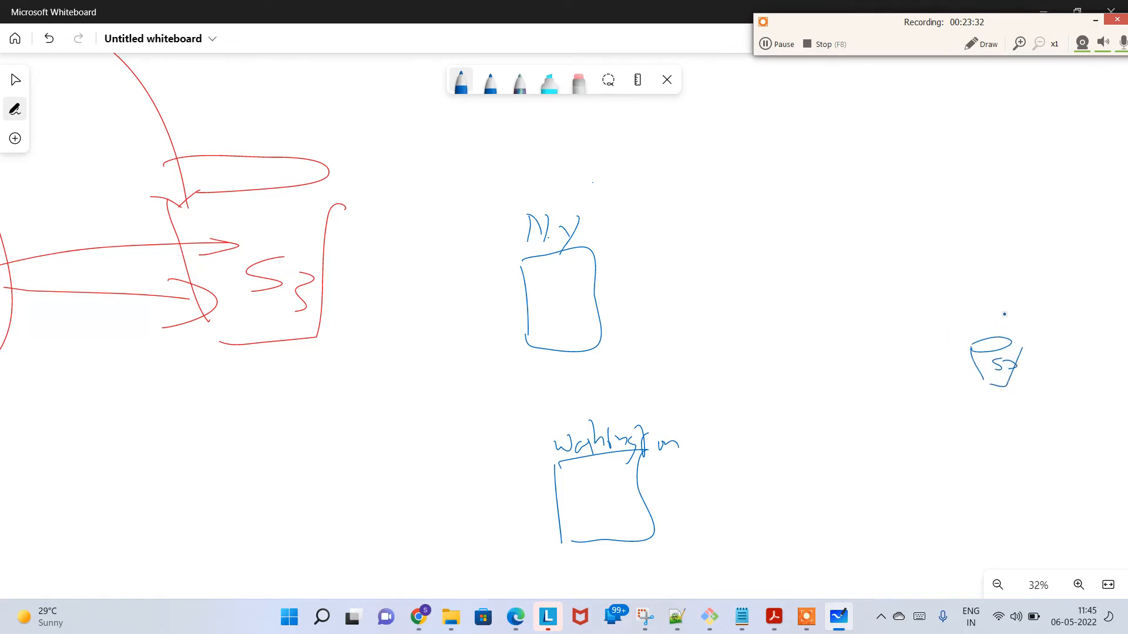
mouse_move(1003, 305)
left_mouse_down()
mouse_move(943, 387)
mouse_move(1047, 310)
mouse_move(1009, 307)
mouse_move(1005, 333)
mouse_move(1039, 328)
mouse_move(1056, 311)
left_mouse_up()
left_click_drag(1065, 323, 1092, 328)
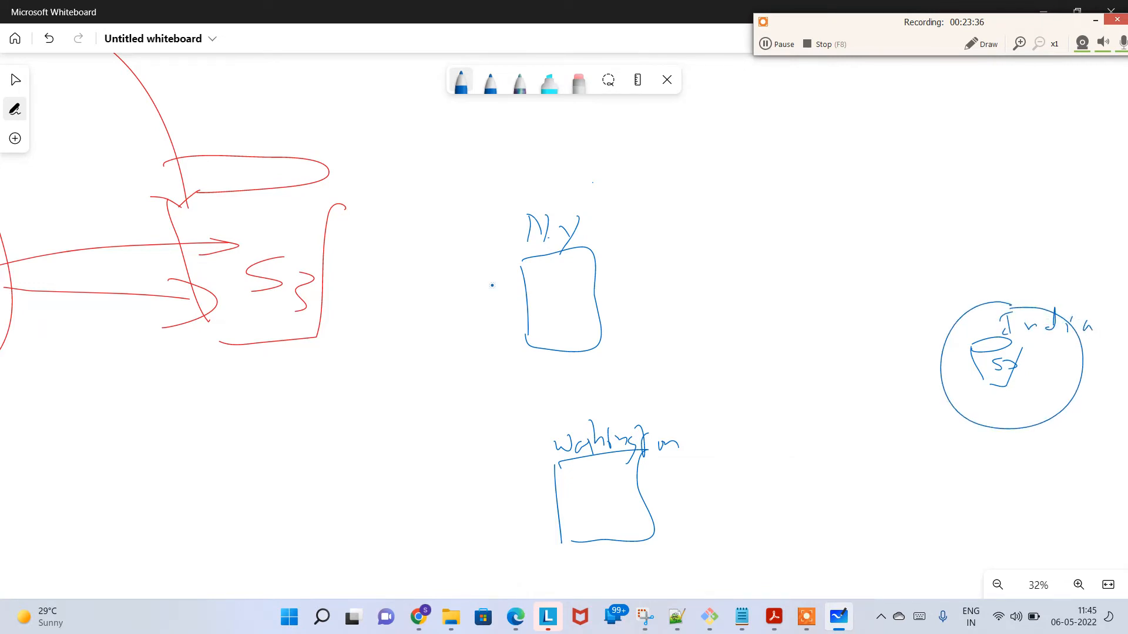
Step: Draw a stick figure in each city box and write "beach.jpg" above the India bucket, connected to it by a line
left_click_drag(544, 278, 551, 300)
mouse_move(569, 473)
left_mouse_down()
mouse_move(565, 517)
mouse_move(581, 510)
left_mouse_up()
mouse_move(984, 340)
left_mouse_down()
mouse_move(1012, 230)
mouse_move(987, 219)
mouse_move(1008, 219)
left_mouse_up()
left_click_drag(1011, 226, 1030, 223)
left_click_drag(1042, 191, 1048, 218)
left_click(1057, 202)
mouse_move(1057, 211)
left_mouse_down()
mouse_move(1055, 240)
mouse_move(1070, 238)
left_mouse_up()
left_click_drag(1072, 206, 1094, 229)
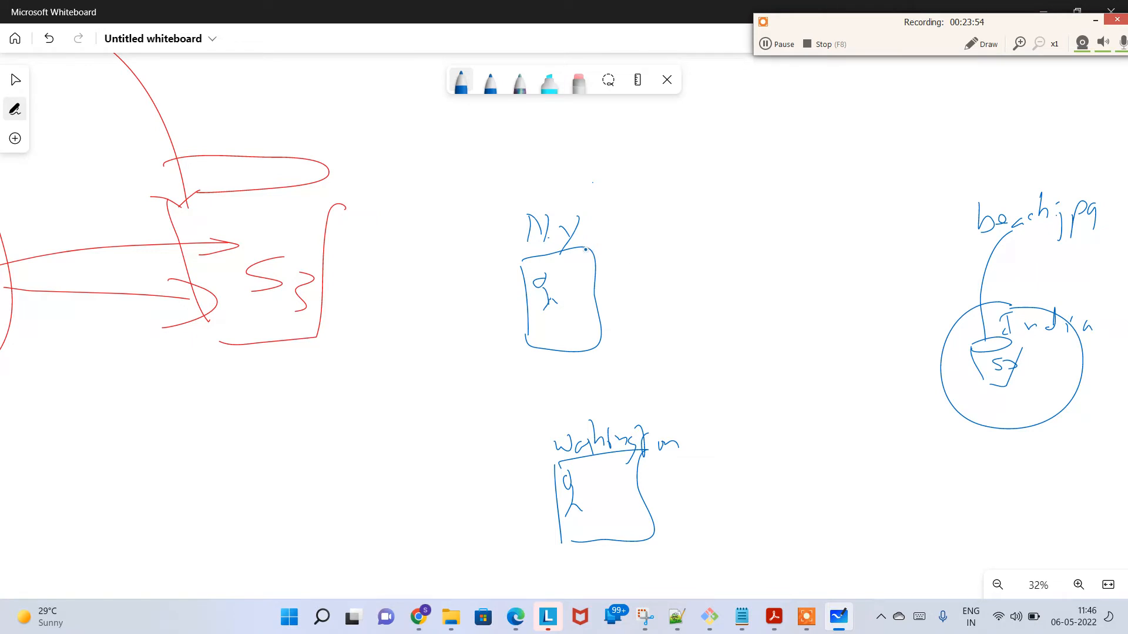
Step: Extend the N.Y and Washington boxes with adjoining areas holding an "E" box labelled "Local", and draw an arrow to N.Y's from its stick figure
mouse_move(585, 250)
left_mouse_down()
mouse_move(690, 316)
mouse_move(569, 349)
left_mouse_up()
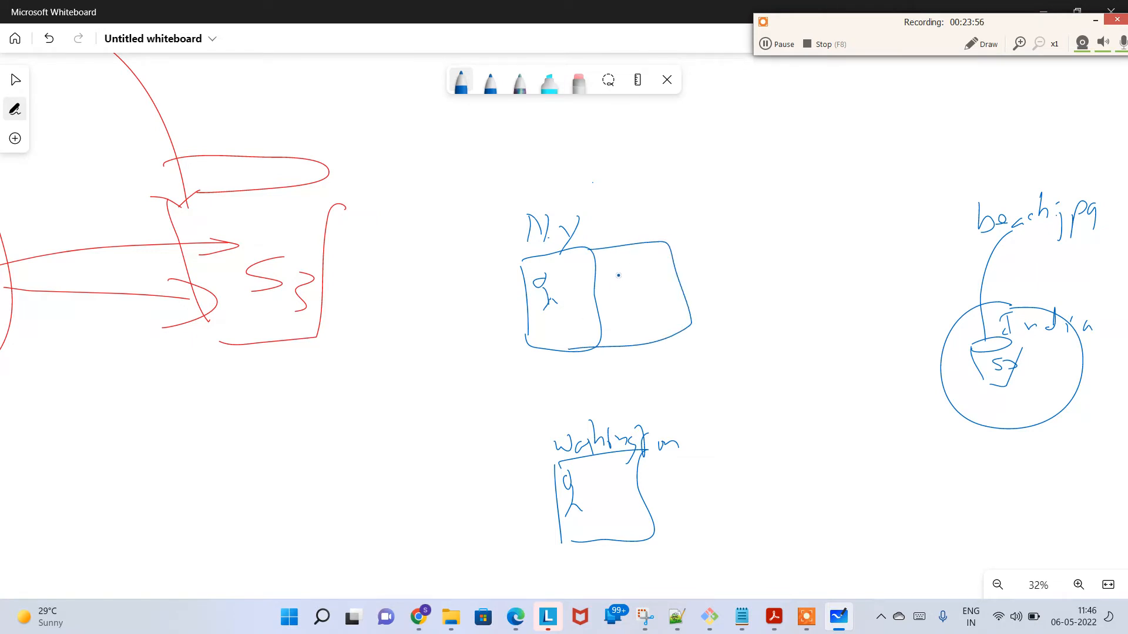
mouse_move(640, 449)
left_mouse_down()
mouse_move(738, 523)
mouse_move(647, 538)
left_mouse_up()
mouse_move(625, 272)
left_mouse_down()
mouse_move(634, 308)
mouse_move(652, 276)
mouse_move(653, 291)
mouse_move(633, 268)
mouse_move(660, 250)
mouse_move(668, 269)
left_mouse_up()
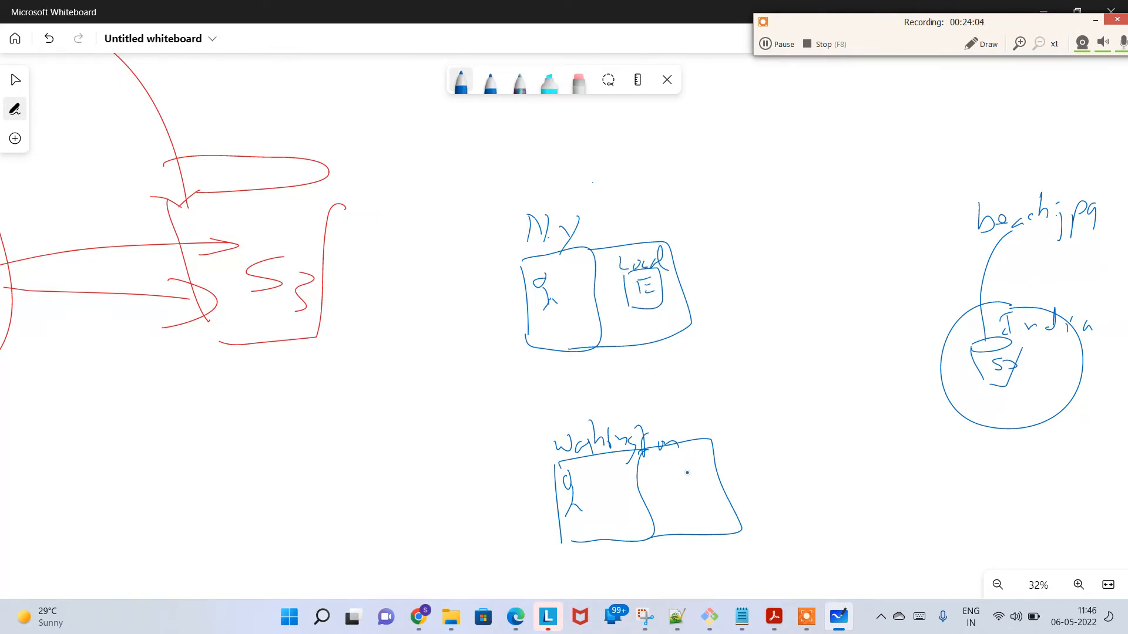
left_click_drag(667, 481, 676, 514)
mouse_move(675, 475)
left_mouse_down()
mouse_move(710, 465)
mouse_move(686, 517)
mouse_move(695, 487)
mouse_move(675, 470)
mouse_move(708, 446)
left_mouse_up()
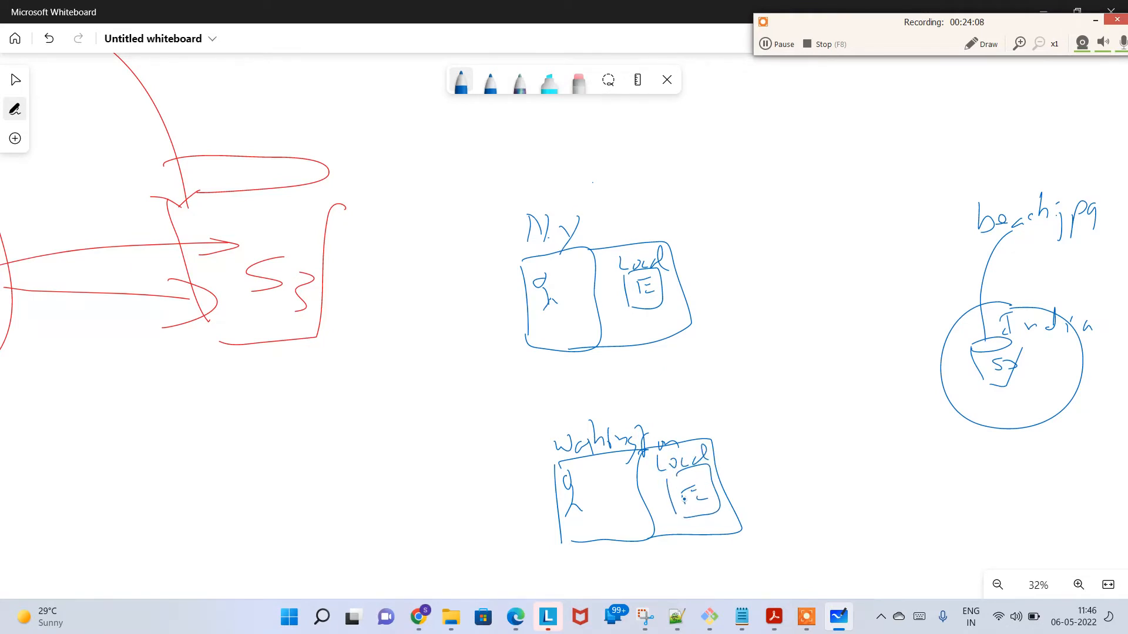
mouse_move(682, 499)
left_mouse_down()
mouse_move(696, 490)
mouse_move(712, 505)
left_mouse_up()
mouse_move(544, 295)
left_mouse_down()
mouse_move(635, 288)
mouse_move(624, 293)
left_mouse_up()
Step: Using an orange pen, draw a line from the N.Y Local box to a tall new box and write "Region Edge Cache" inside it
left_click(467, 91)
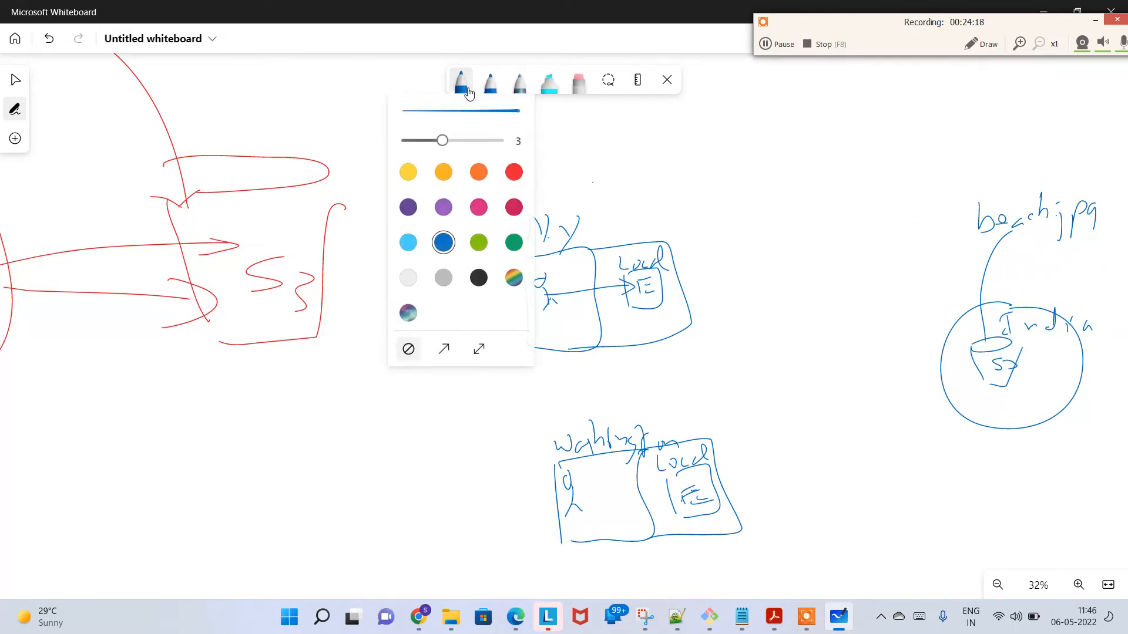
left_click(443, 172)
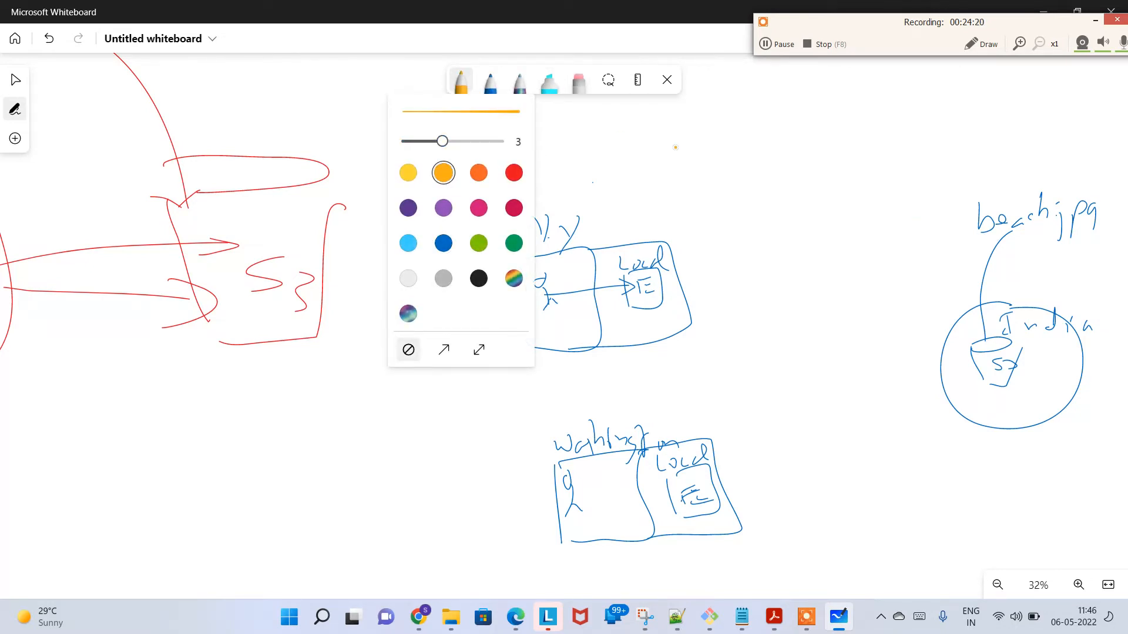
left_click(726, 181)
left_click_drag(718, 203, 677, 305)
key("ctrl+z")
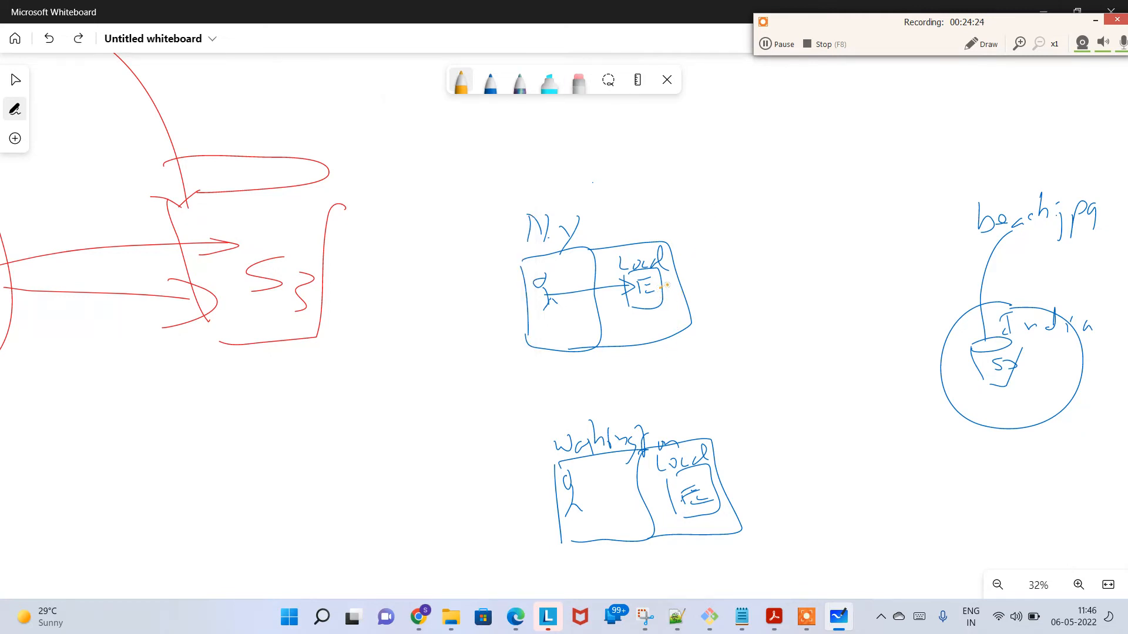
mouse_move(662, 286)
left_mouse_down()
mouse_move(736, 304)
mouse_move(765, 467)
left_mouse_up()
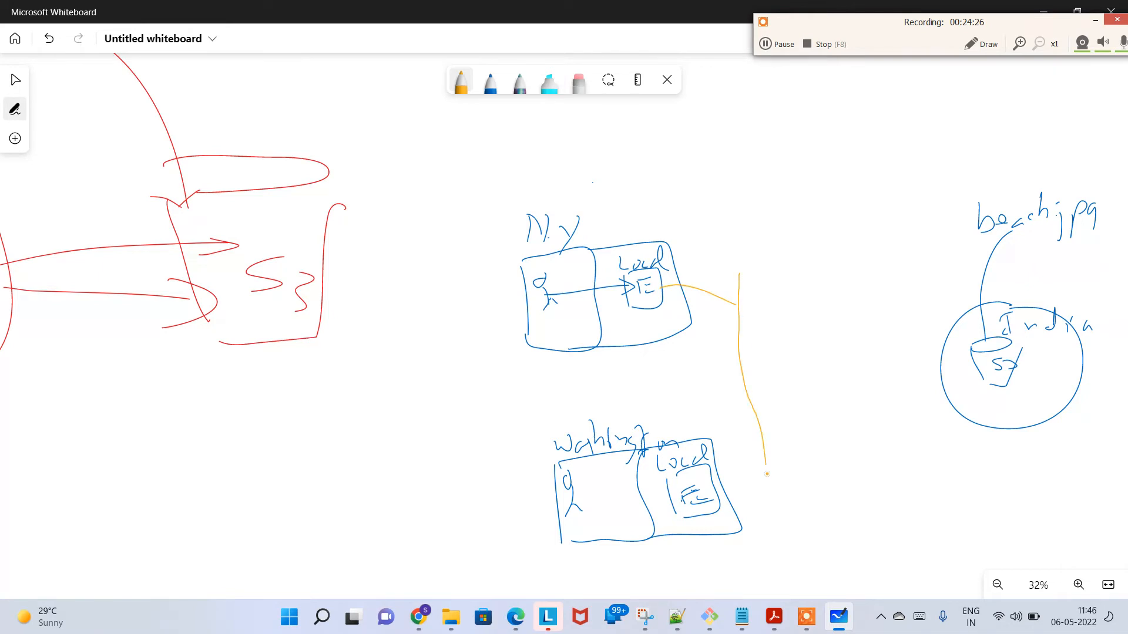
mouse_move(745, 273)
left_mouse_down()
mouse_move(814, 286)
mouse_move(837, 475)
mouse_move(758, 478)
left_mouse_up()
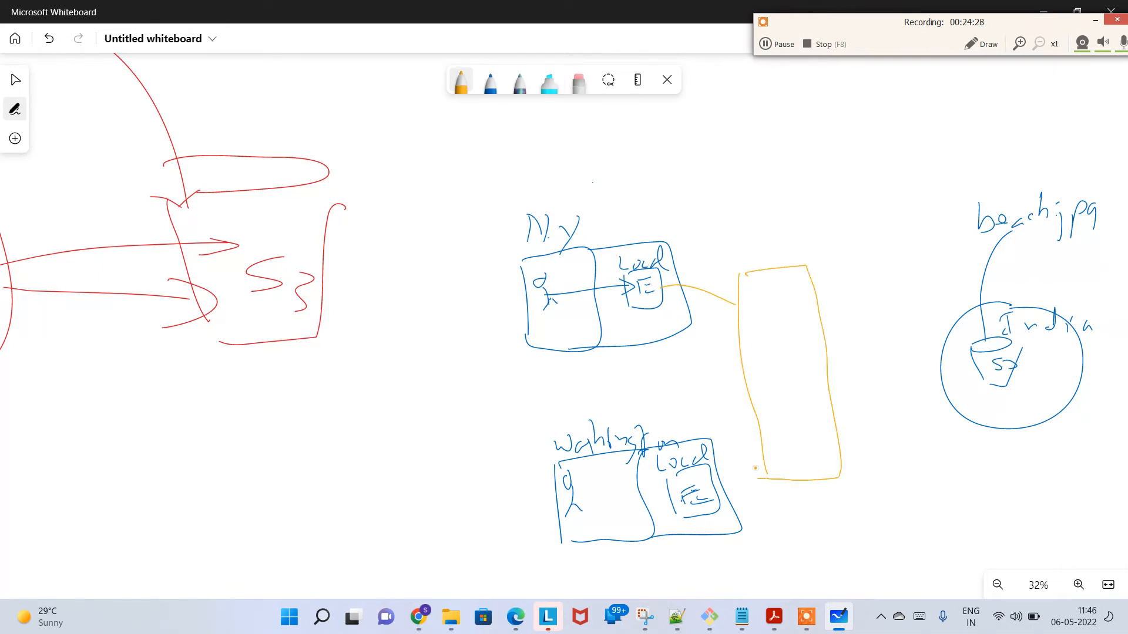
mouse_move(756, 310)
left_mouse_down()
mouse_move(757, 329)
mouse_move(821, 318)
left_mouse_up()
mouse_move(750, 379)
left_mouse_down()
mouse_move(820, 371)
mouse_move(787, 418)
mouse_move(819, 404)
mouse_move(842, 417)
left_mouse_up()
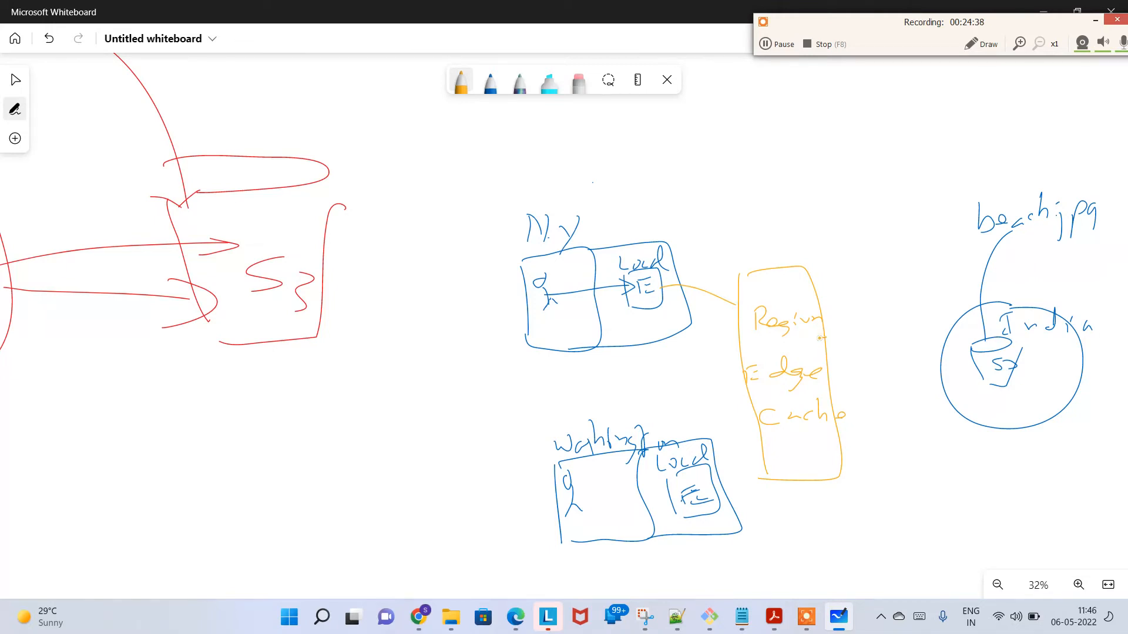
Step: Draw request and return arrows between the cache box and the India bucket, and trace beach.jpg back into the cache and N.Y Local boxes
mouse_move(819, 338)
left_mouse_down()
mouse_move(970, 360)
mouse_move(968, 371)
mouse_move(846, 369)
mouse_move(839, 356)
left_mouse_up()
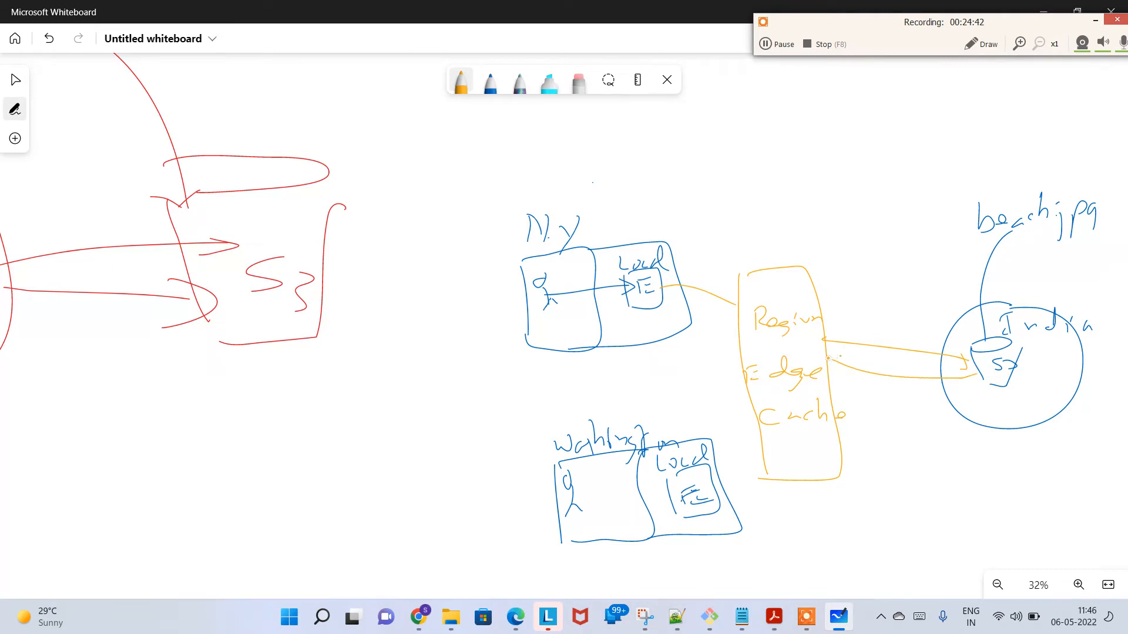
mouse_move(751, 343)
left_mouse_down()
mouse_move(767, 356)
mouse_move(813, 348)
mouse_move(699, 327)
mouse_move(673, 300)
mouse_move(682, 314)
left_mouse_up()
mouse_move(633, 298)
left_mouse_down()
mouse_move(636, 312)
mouse_move(688, 312)
left_mouse_up()
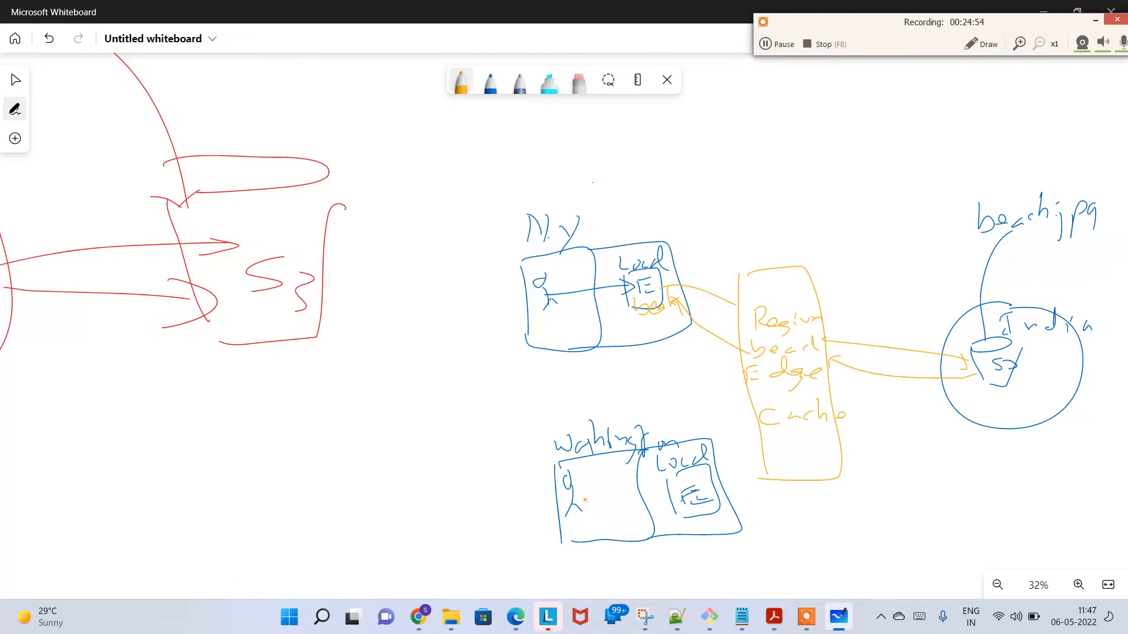
Step: Draw the Washington figure's request arrows through its Local box and the regional cache, with an arrow to the India bucket and return arrows
mouse_move(583, 502)
left_mouse_down()
mouse_move(667, 496)
mouse_move(749, 438)
mouse_move(760, 407)
left_mouse_up()
mouse_move(749, 411)
left_mouse_down()
mouse_move(765, 410)
mouse_move(760, 423)
left_mouse_up()
mouse_move(796, 351)
left_mouse_down()
mouse_move(862, 324)
mouse_move(970, 360)
left_mouse_up()
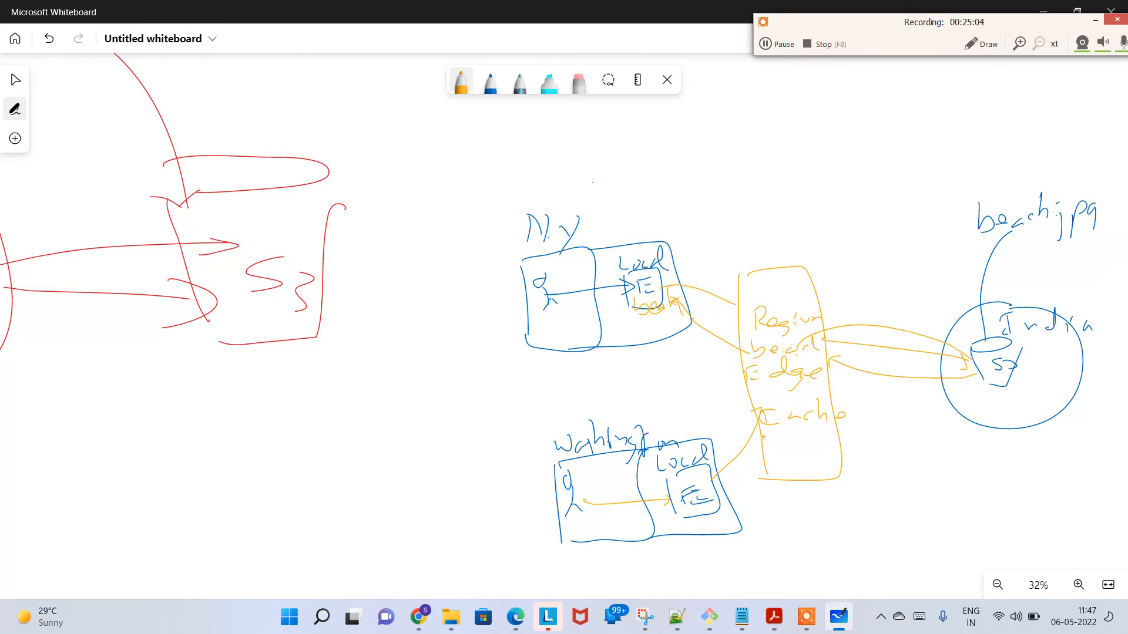
mouse_move(763, 436)
left_mouse_down()
mouse_move(707, 499)
mouse_move(592, 520)
mouse_move(603, 529)
left_mouse_up()
Step: Switch to the CloudFront features page in Chrome and highlight the passage about edge locations connecting to AWS Regions over the network backbone
key("F8")
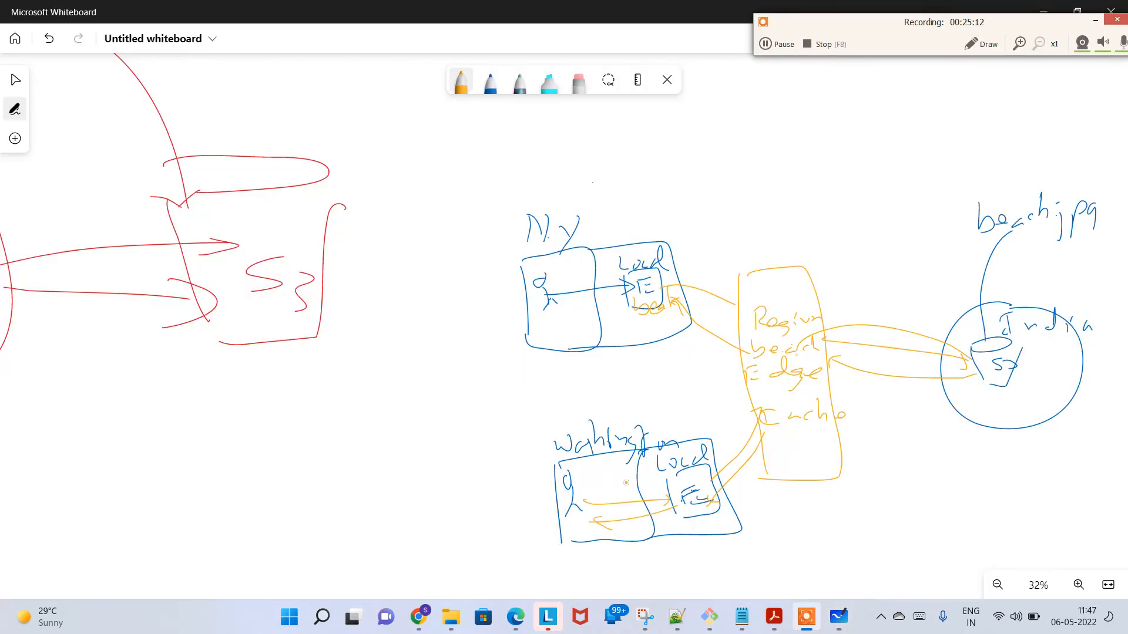
key("alt+Tab")
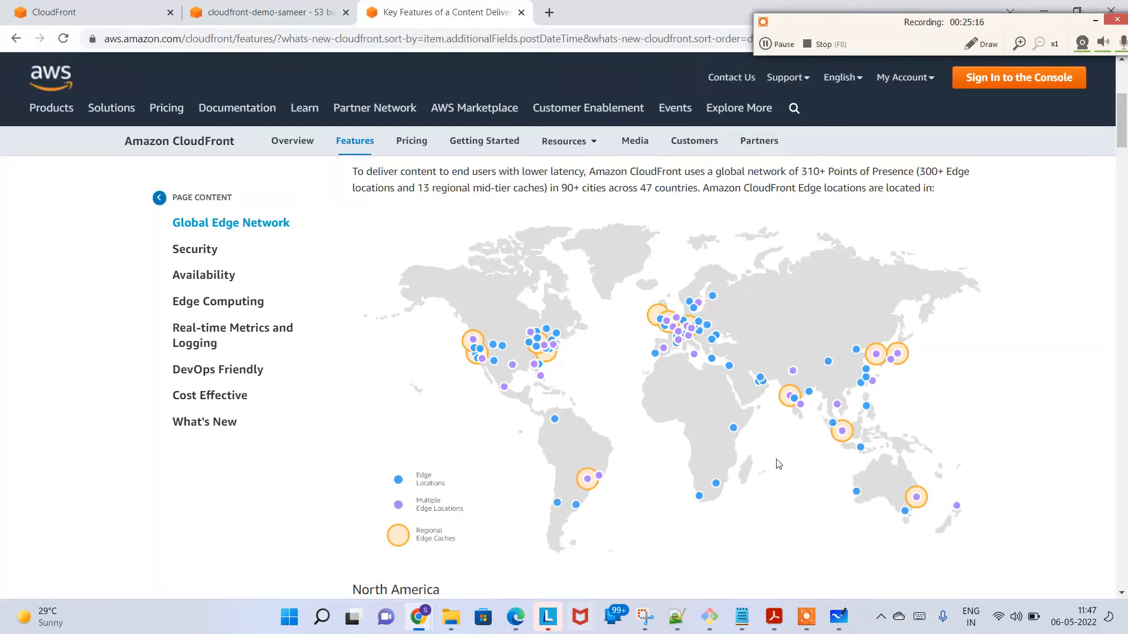
left_click_drag(1124, 134, 1125, 112)
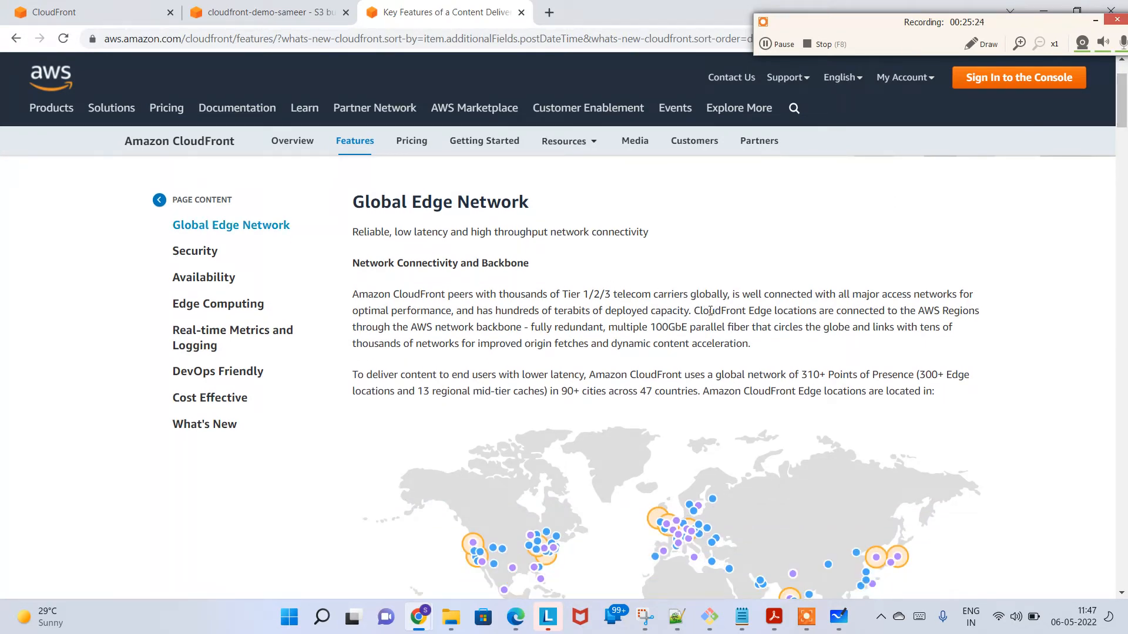
left_click_drag(710, 311, 781, 343)
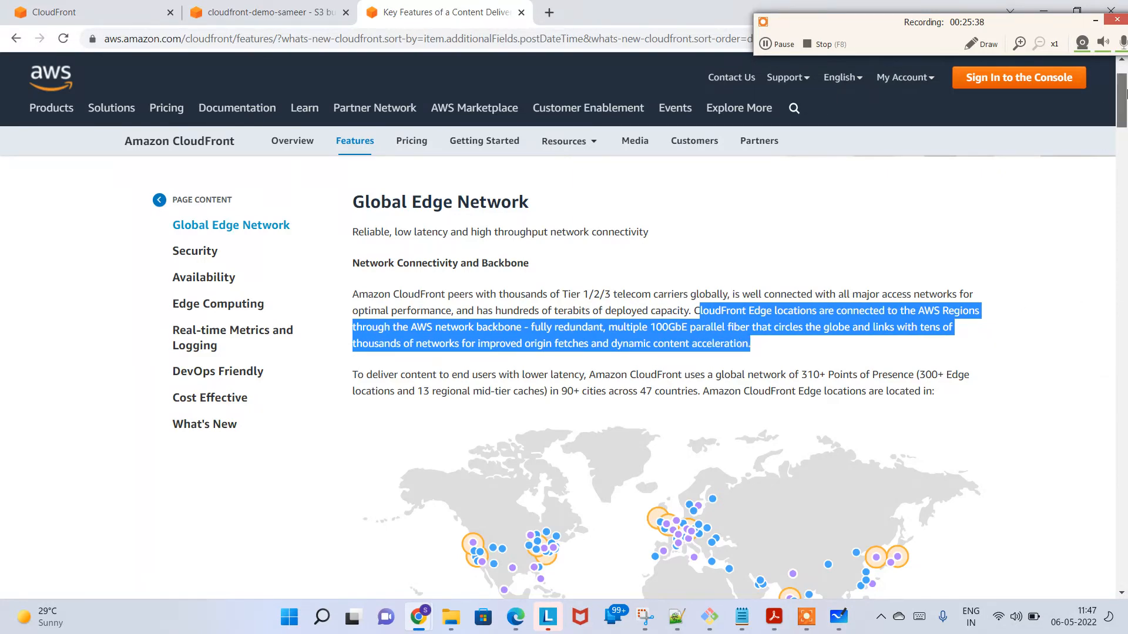
Step: Highlight the Frankfurt, London and Paris entries in the list of European edge locations
left_click_drag(1121, 93, 1124, 155)
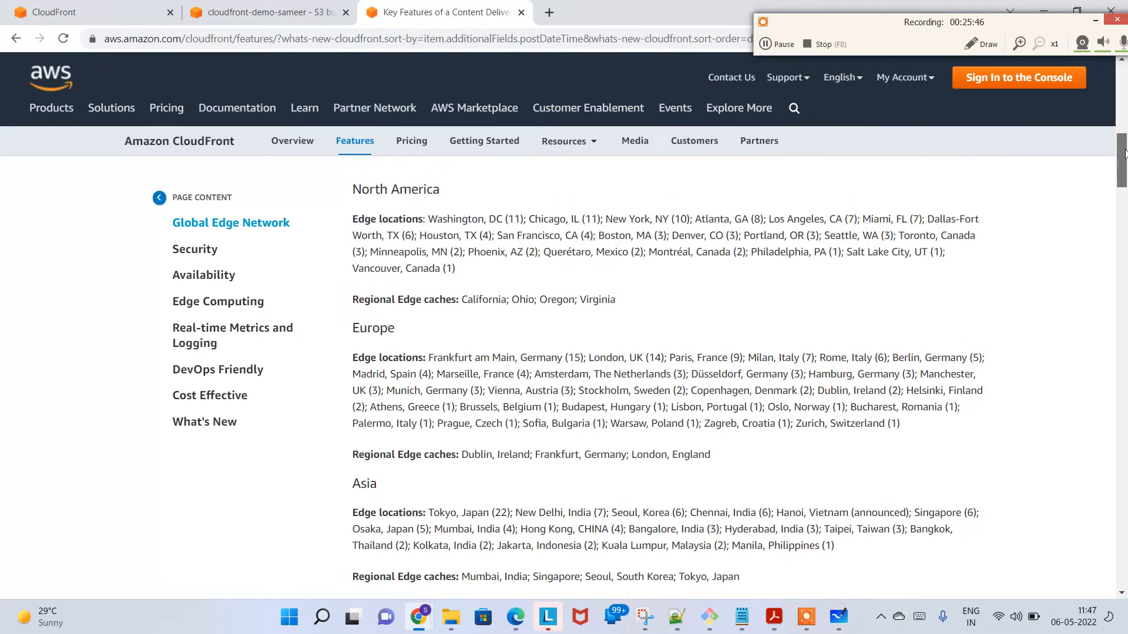
left_click_drag(448, 358, 574, 358)
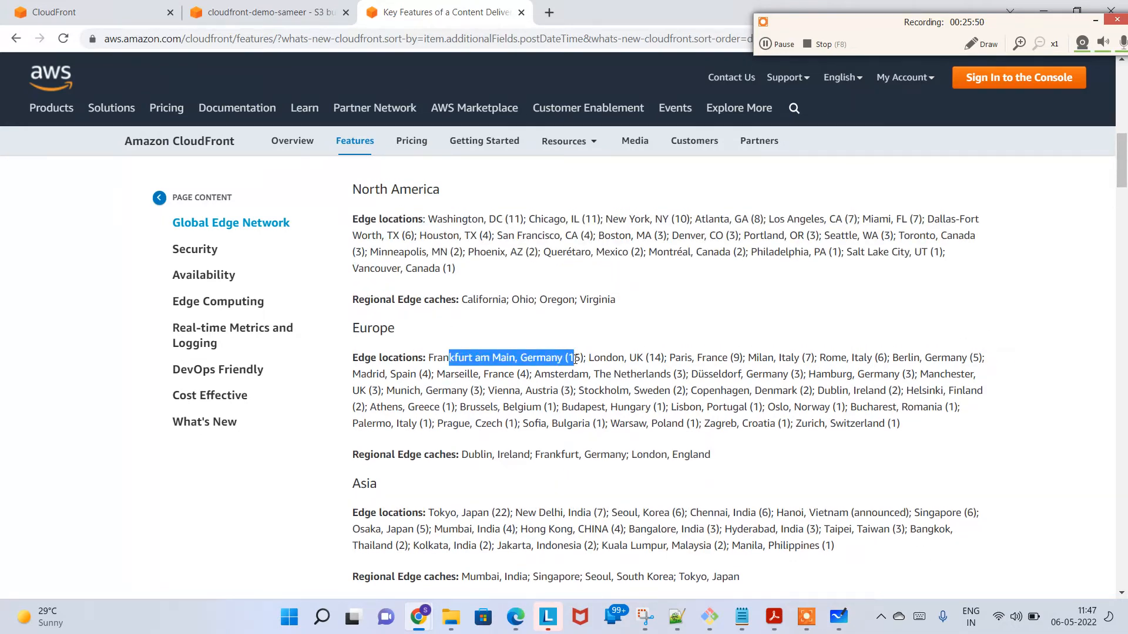
triple_click(575, 358)
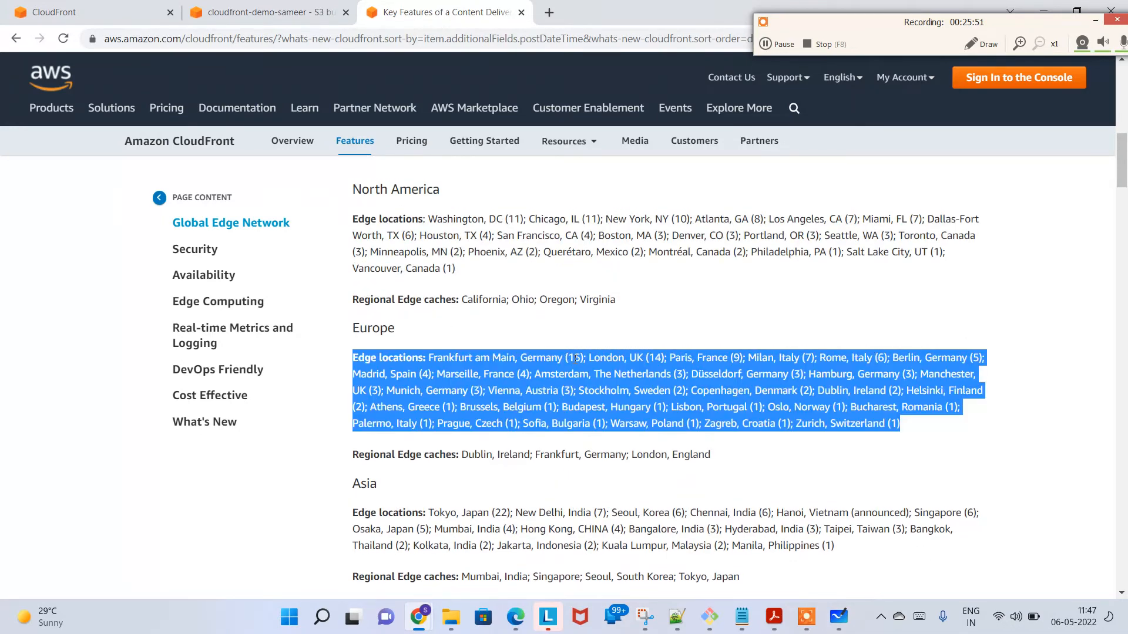
double_click(658, 357)
double_click(736, 357)
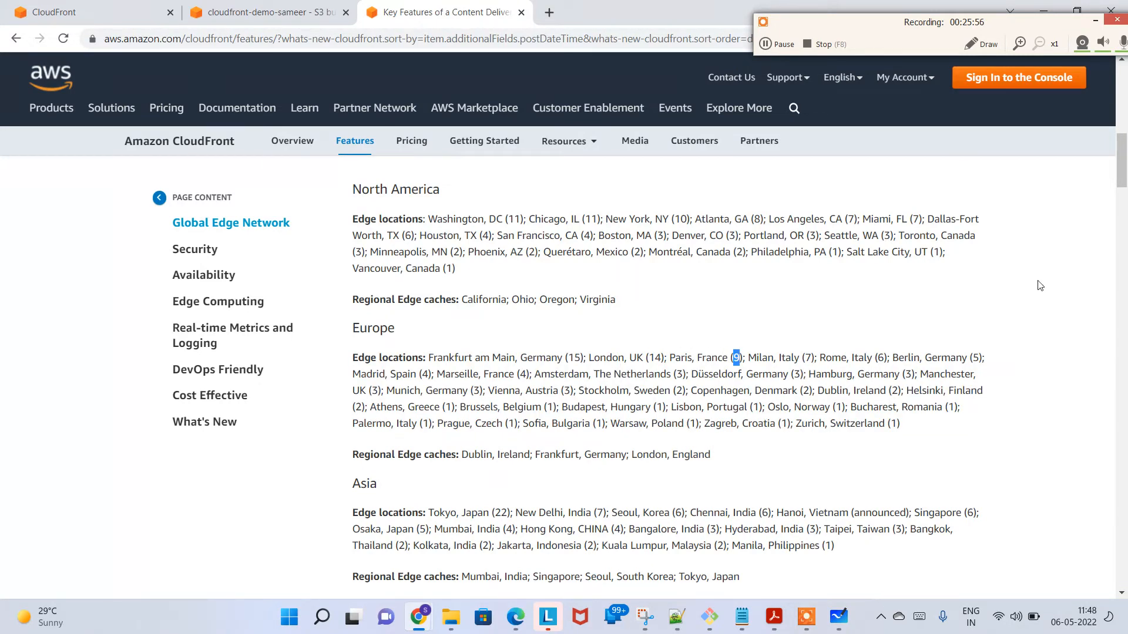
Step: Return to the Create distribution form and review it from the heading down to the price class options
left_click(271, 10)
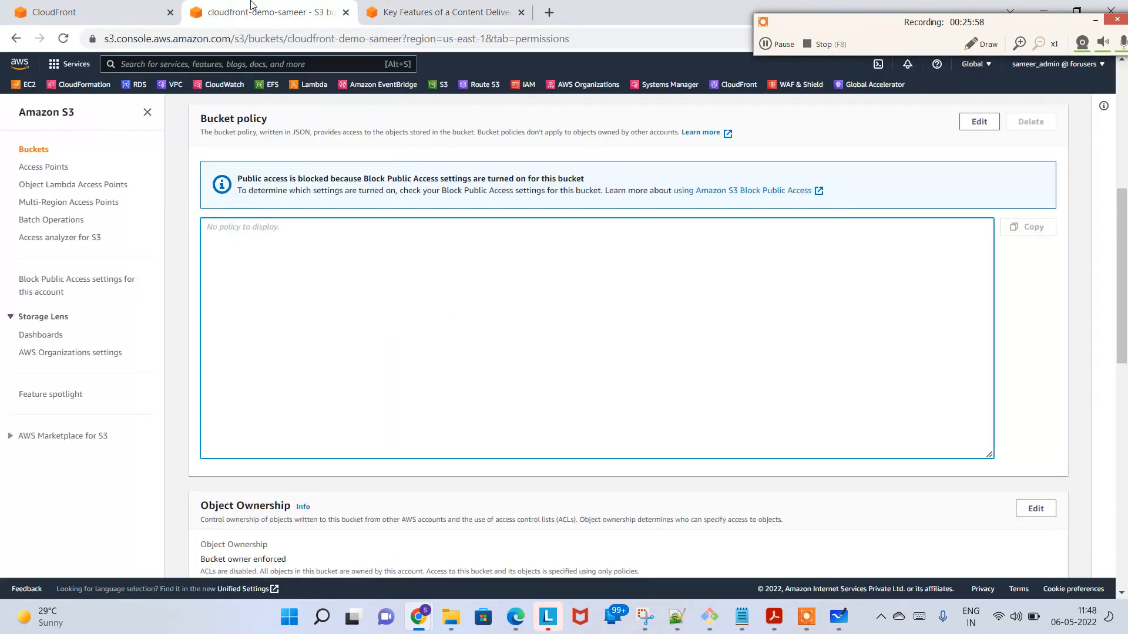
left_click(133, 5)
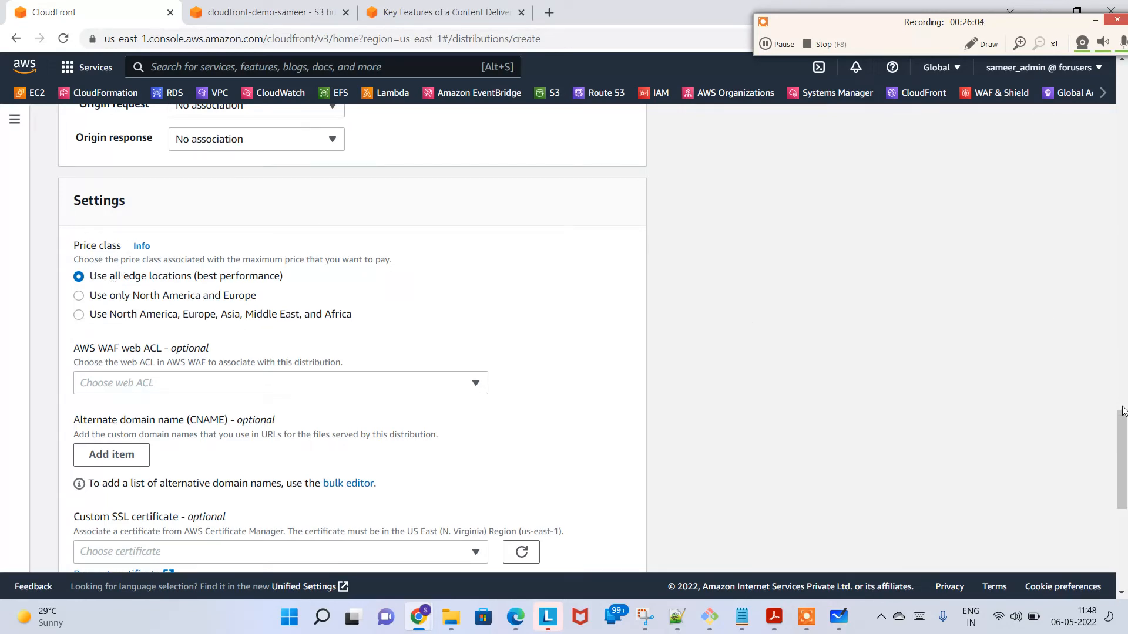
left_click_drag(1123, 414, 1110, 5)
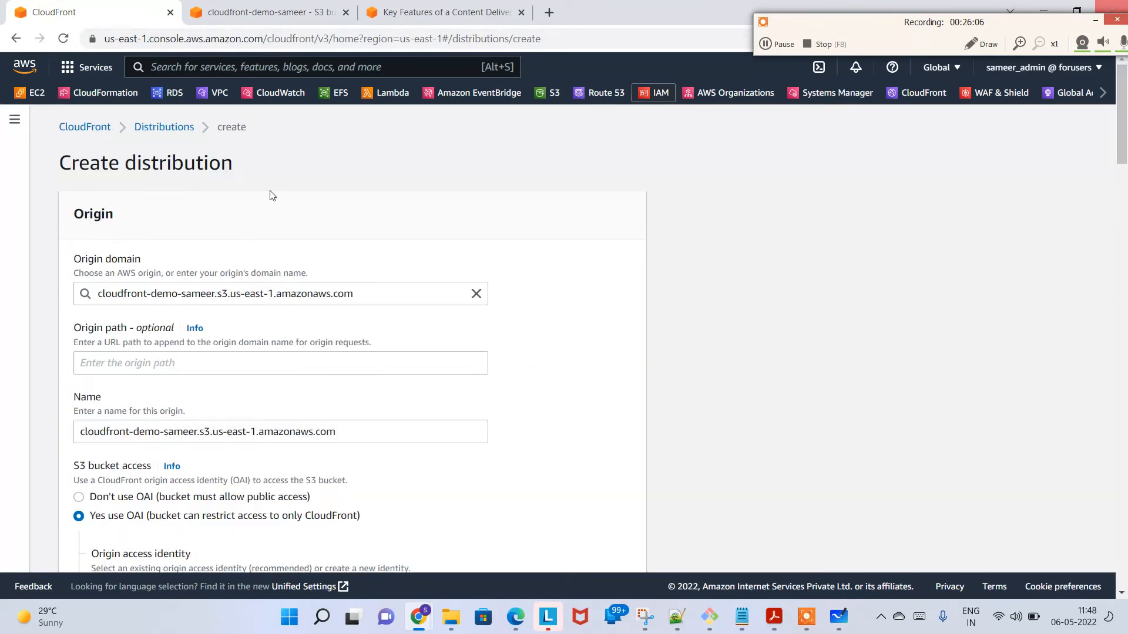
left_click_drag(80, 162, 398, 156)
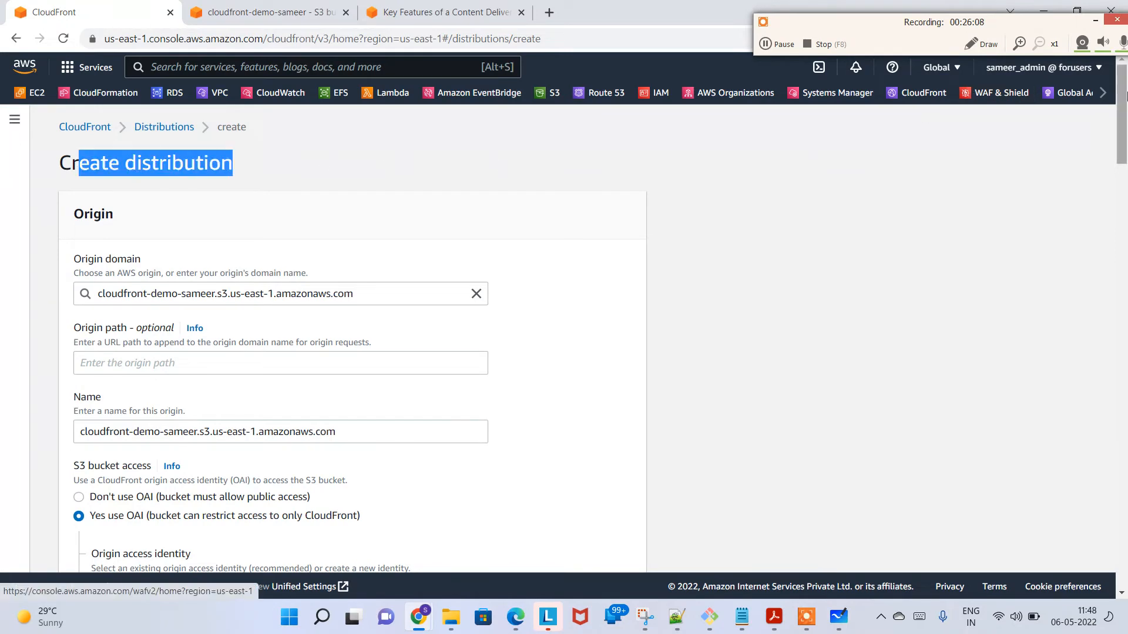
scroll(1125, 141, "down", 3)
left_click_drag(1127, 140, 1126, 443)
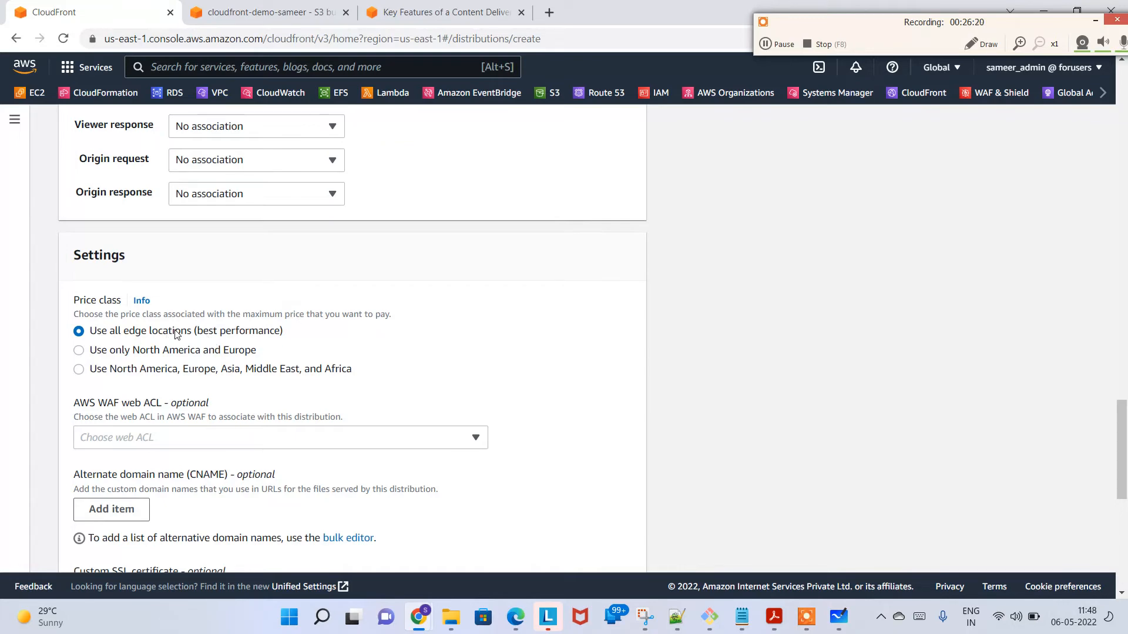
Step: Go back to the CloudFront features page and show the world map of edge locations
left_click(452, 12)
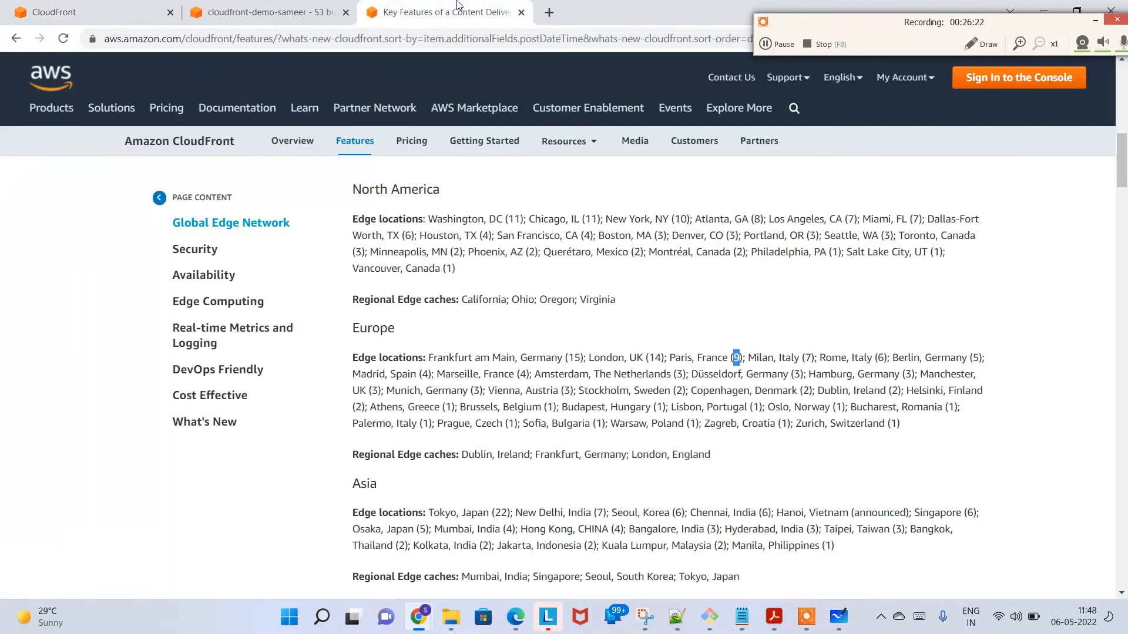
left_click(1123, 131)
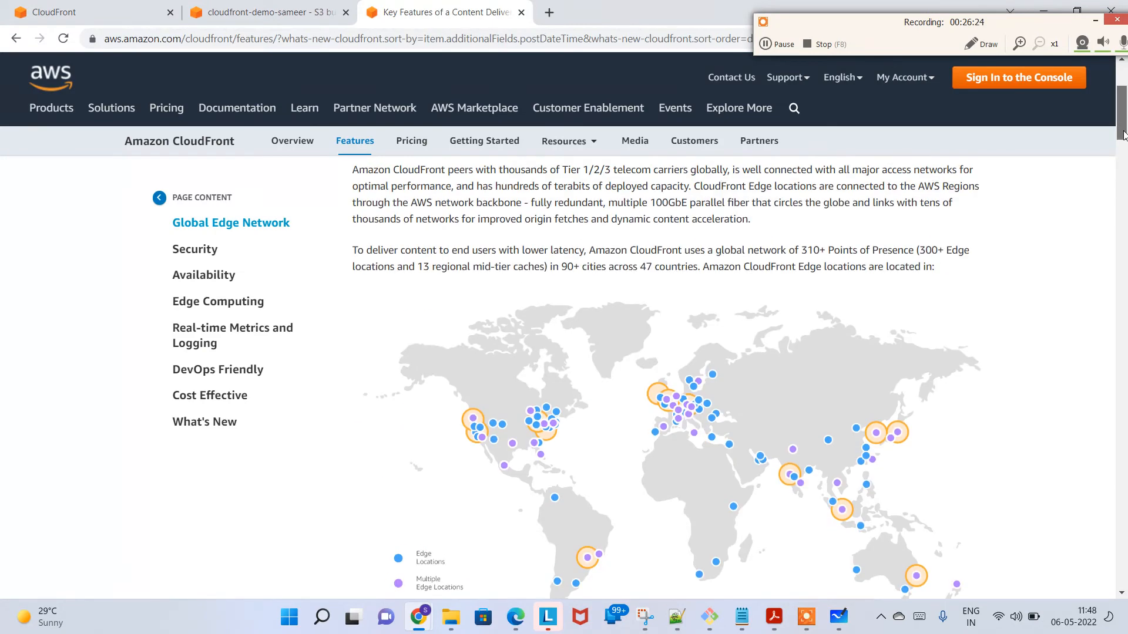
left_click_drag(1126, 135, 1126, 141)
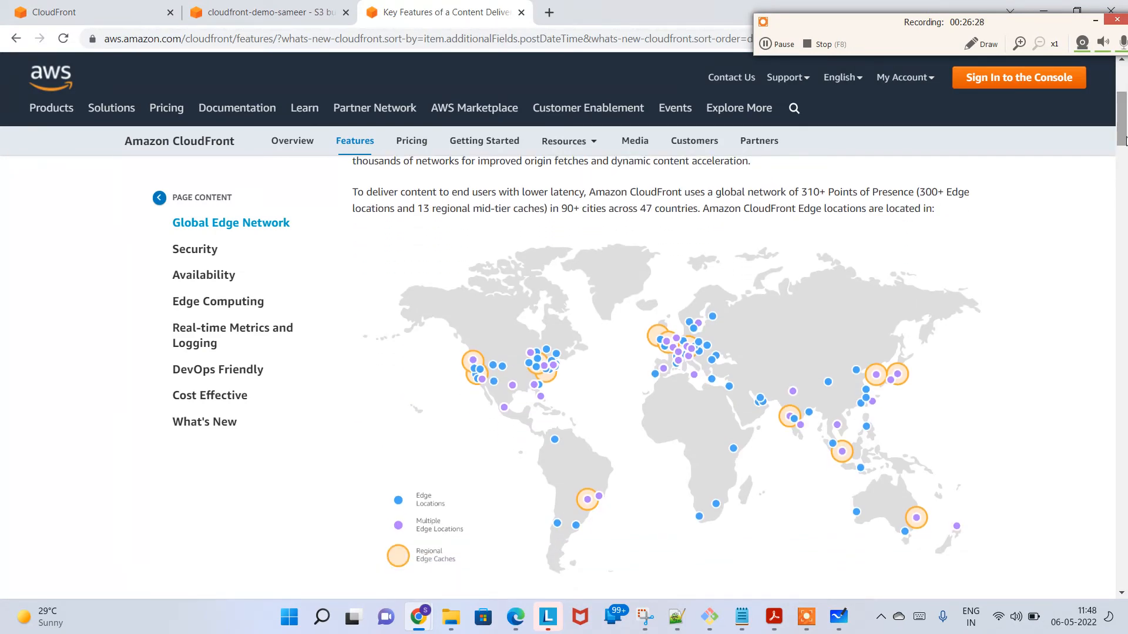
Step: Circle the whole world map in red with the annotation pen, clear the drawing, and close the drawing tools
left_click(990, 44)
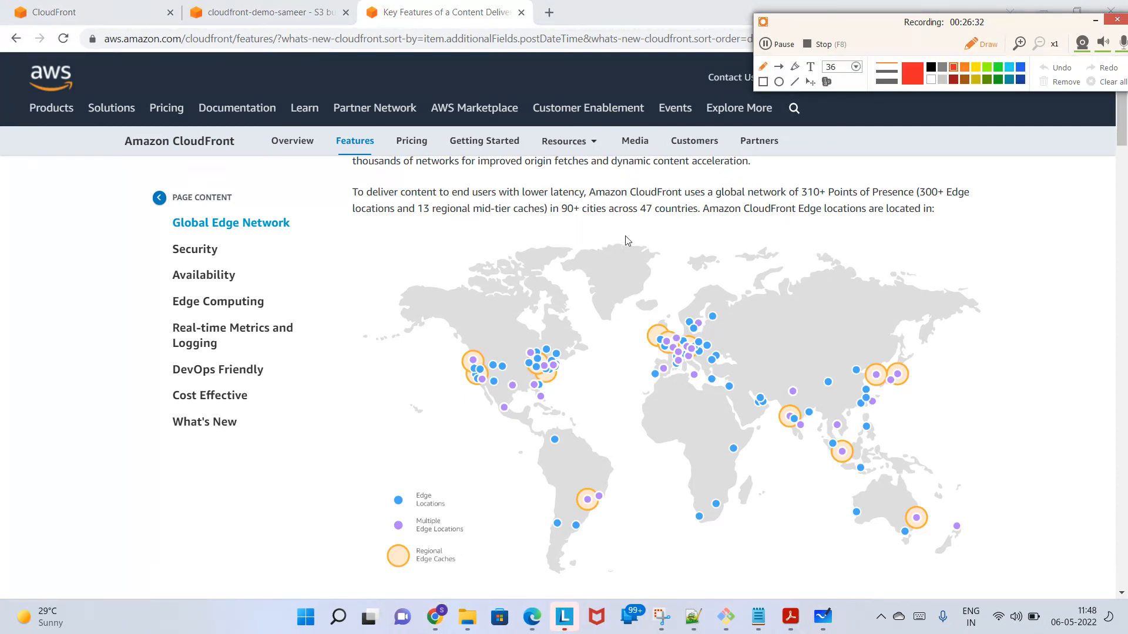
left_click_drag(666, 244, 678, 244)
mouse_move(770, 255)
left_mouse_down()
mouse_move(519, 267)
mouse_move(445, 454)
mouse_move(669, 562)
mouse_move(1029, 562)
mouse_move(964, 285)
mouse_move(758, 229)
mouse_move(722, 230)
left_mouse_up()
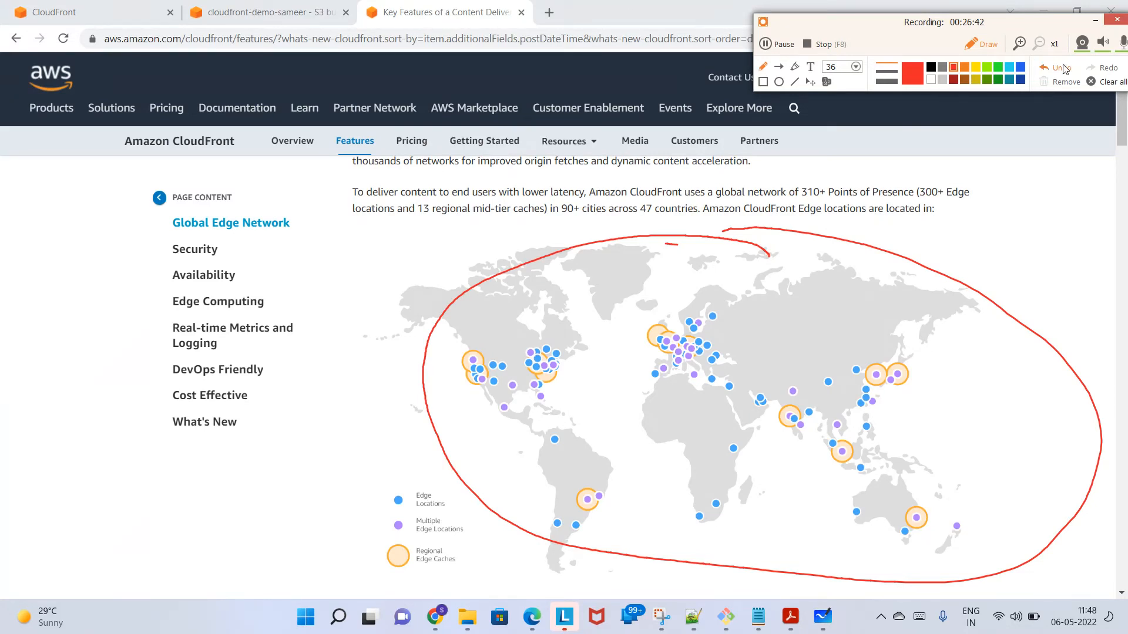
left_click(1100, 85)
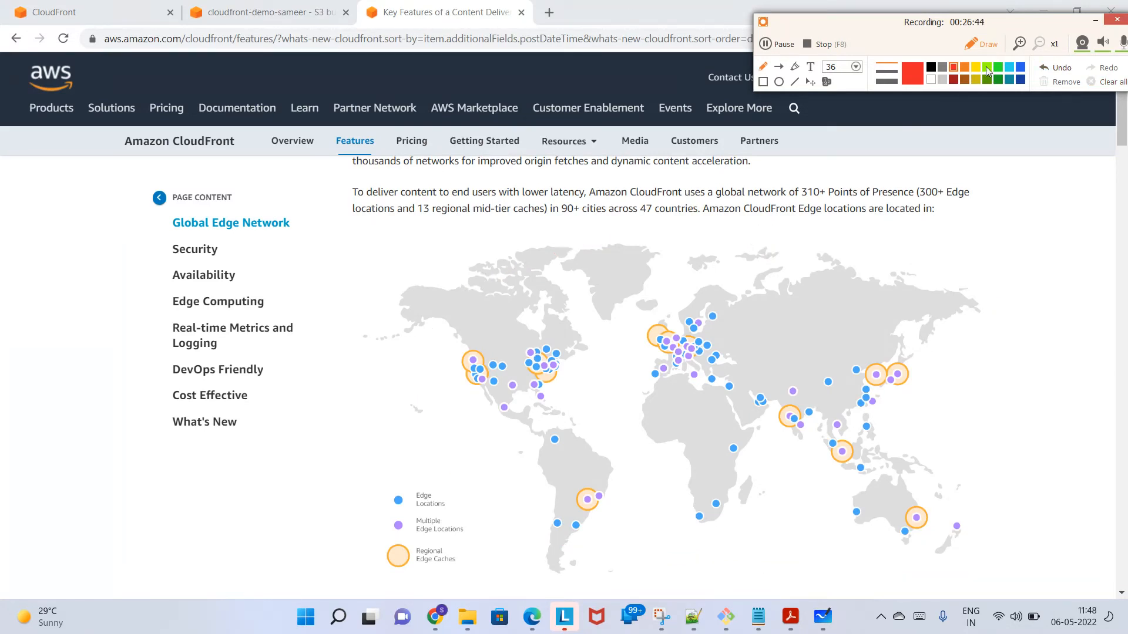
left_click(987, 44)
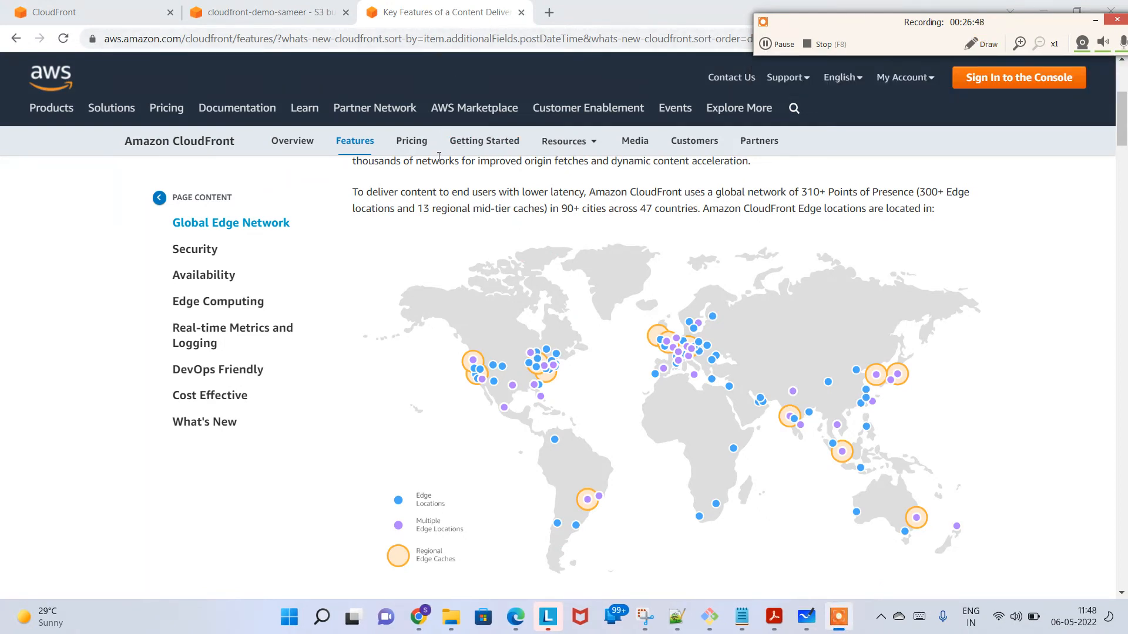
Step: Compare the "Use only North America and Europe" price class in the distribution settings with the edge location map
left_click(292, 2)
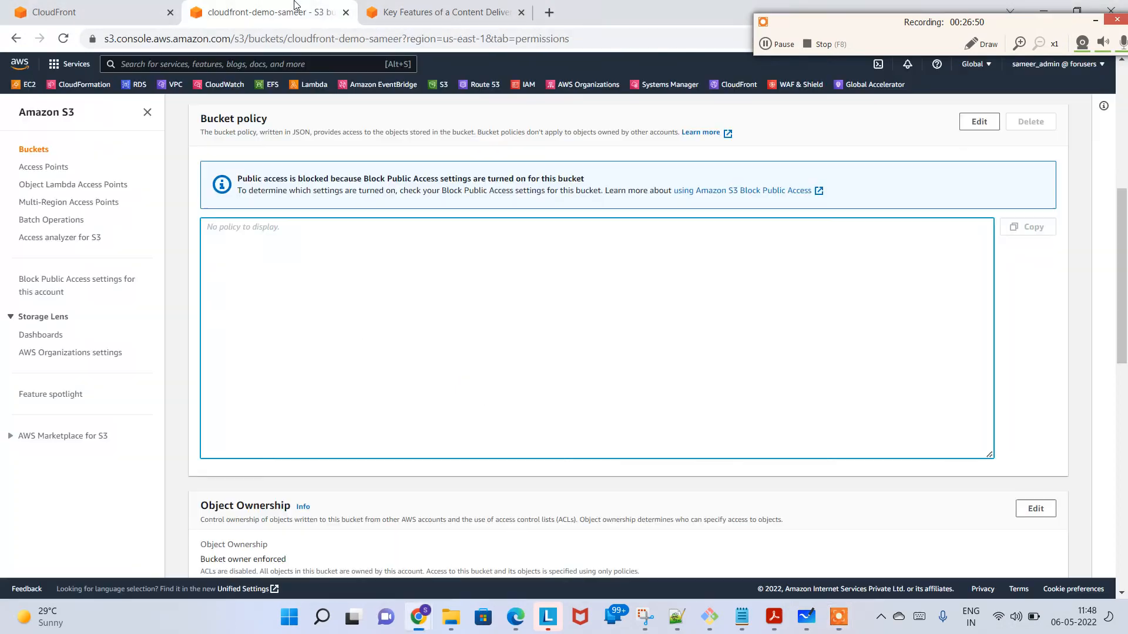
left_click(142, 7)
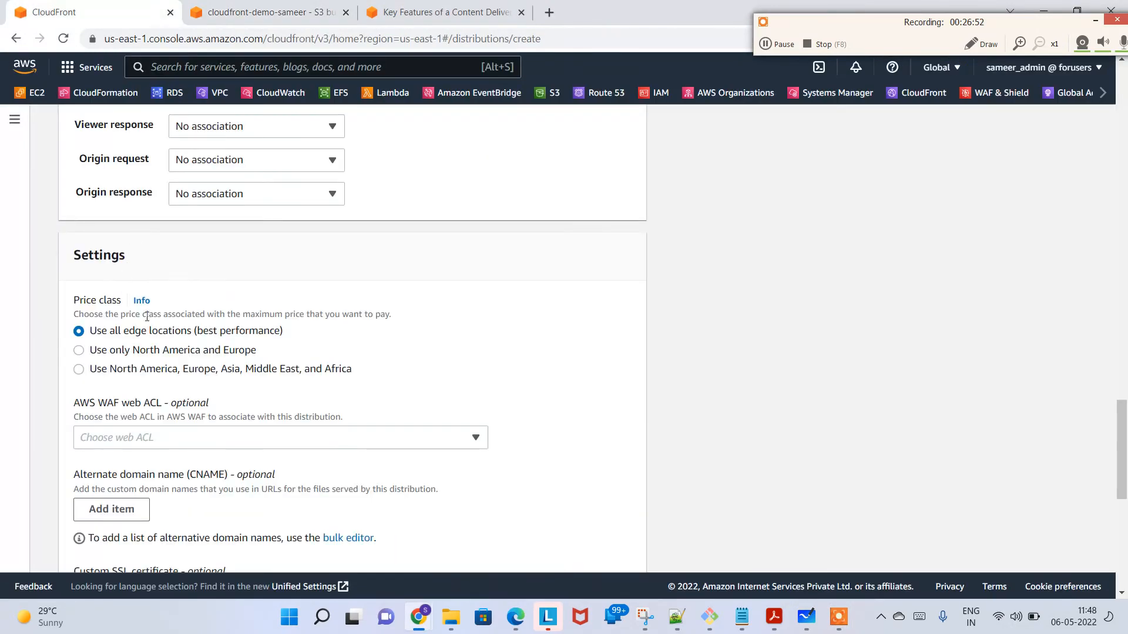
left_click(143, 356)
left_click(509, 6)
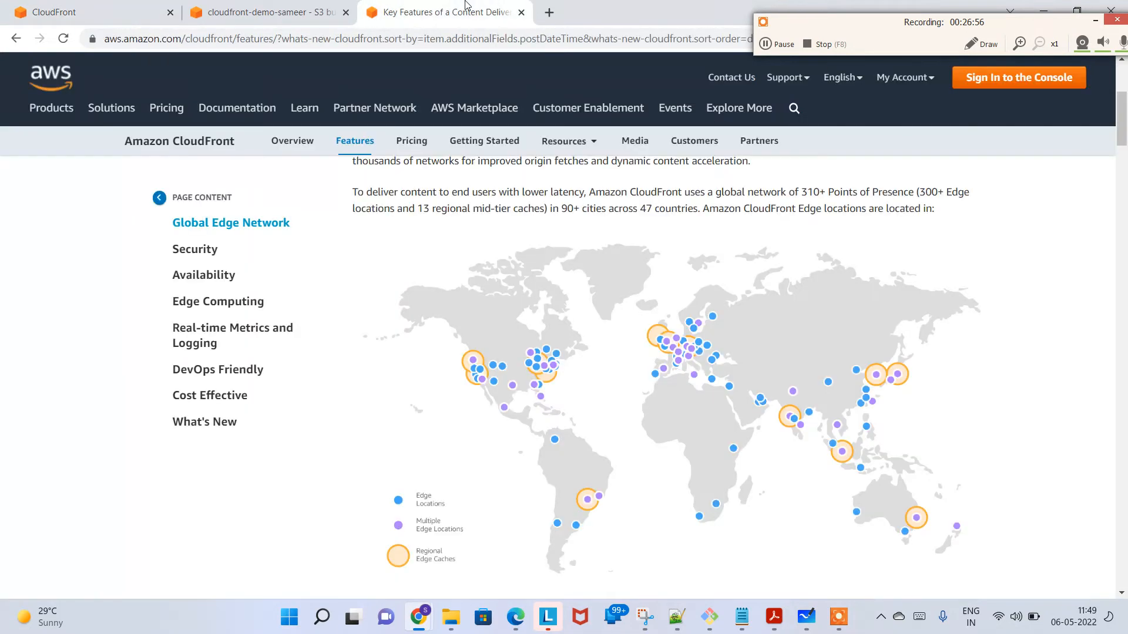
Step: Circle North America and Europe in red on the edge location map, clear the drawing, and close the drawing tools
left_click(982, 44)
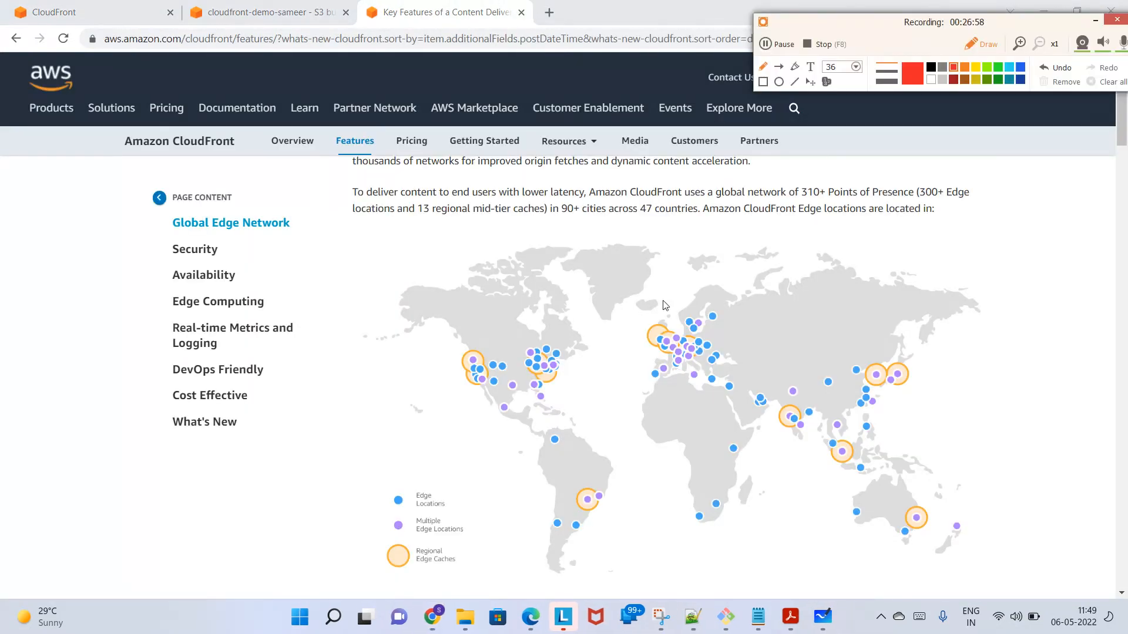
mouse_move(595, 322)
left_mouse_down()
mouse_move(513, 273)
mouse_move(410, 357)
mouse_move(478, 413)
mouse_move(523, 414)
mouse_move(614, 329)
mouse_move(605, 313)
left_mouse_up()
mouse_move(714, 308)
left_mouse_down()
mouse_move(615, 335)
mouse_move(660, 378)
left_mouse_up()
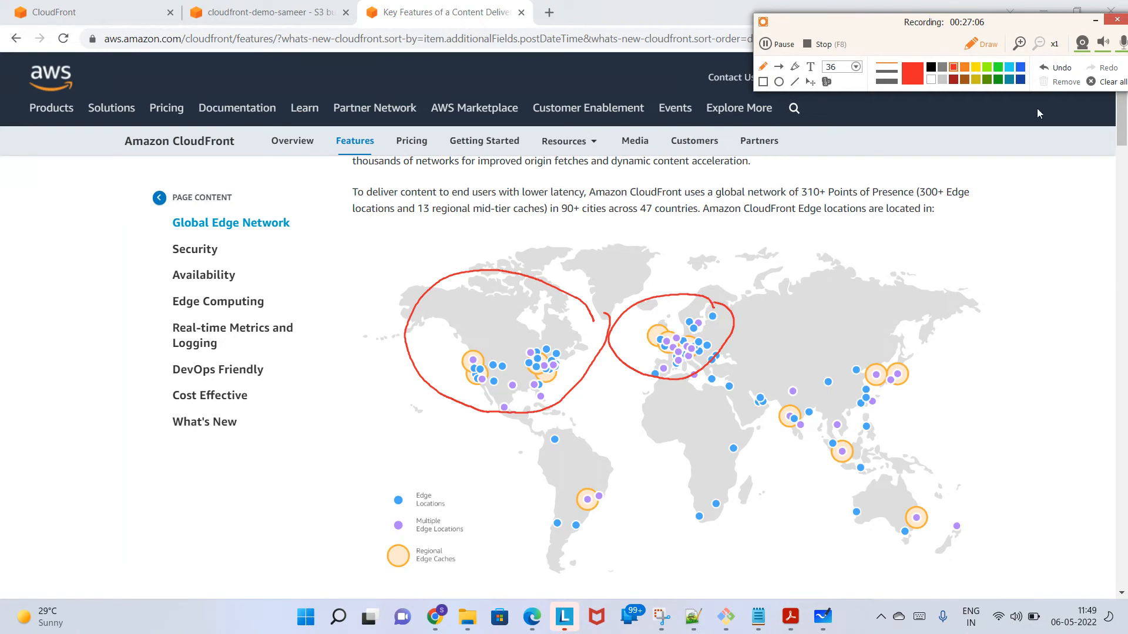
left_click(1107, 82)
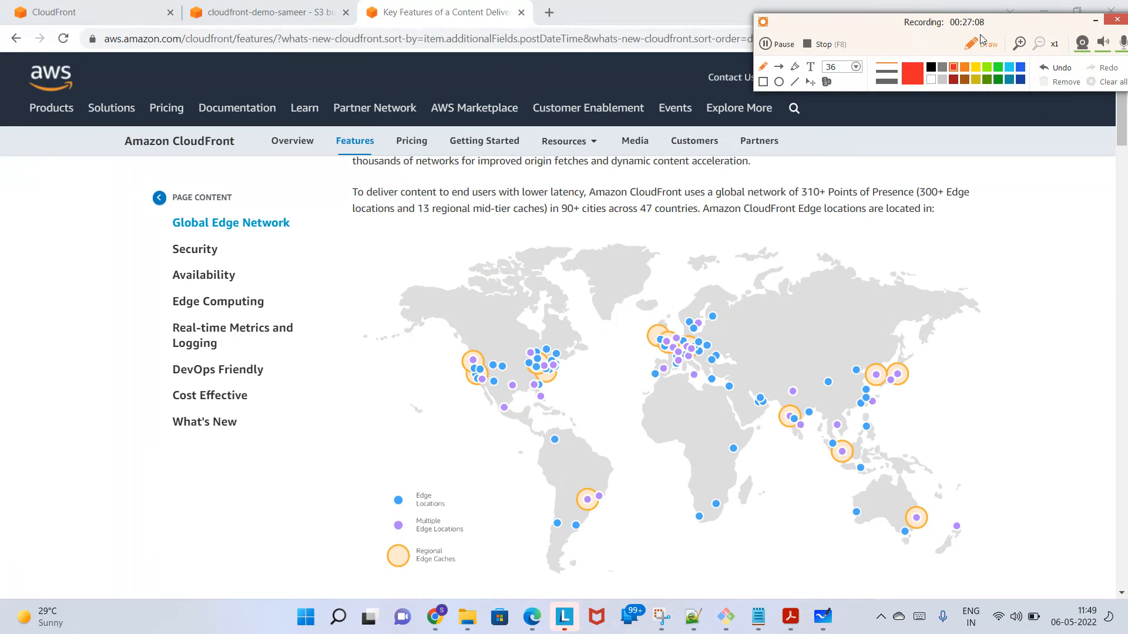
left_click(980, 47)
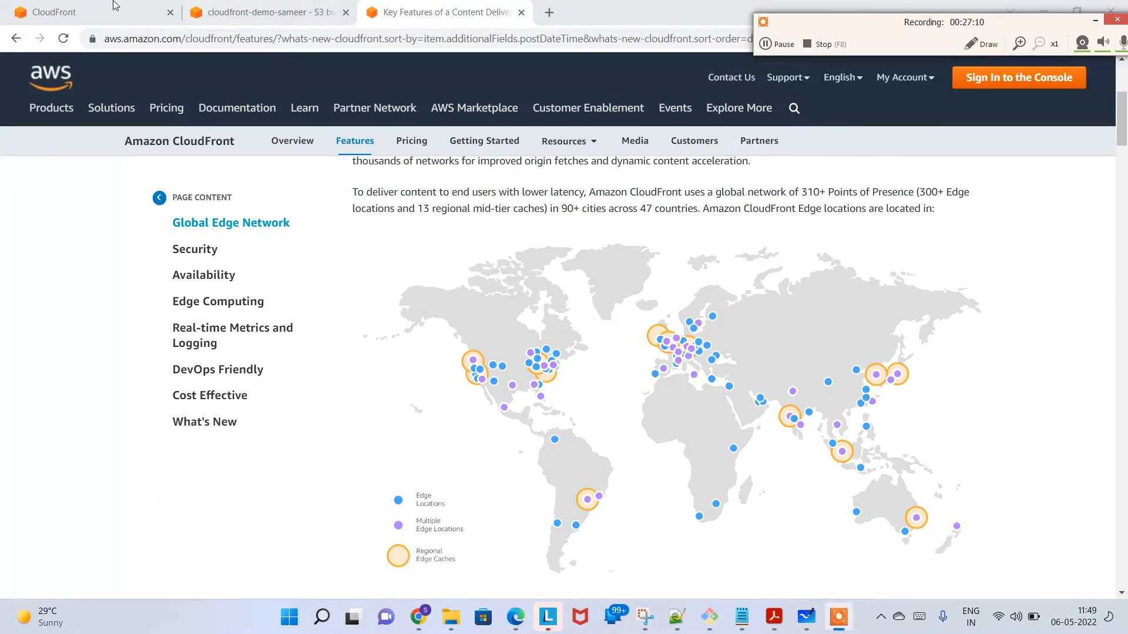
Step: Select the "Use North America, Europe, Asia, Middle East, and Africa" price class in the distribution form and return to the edge location map
left_click(110, 12)
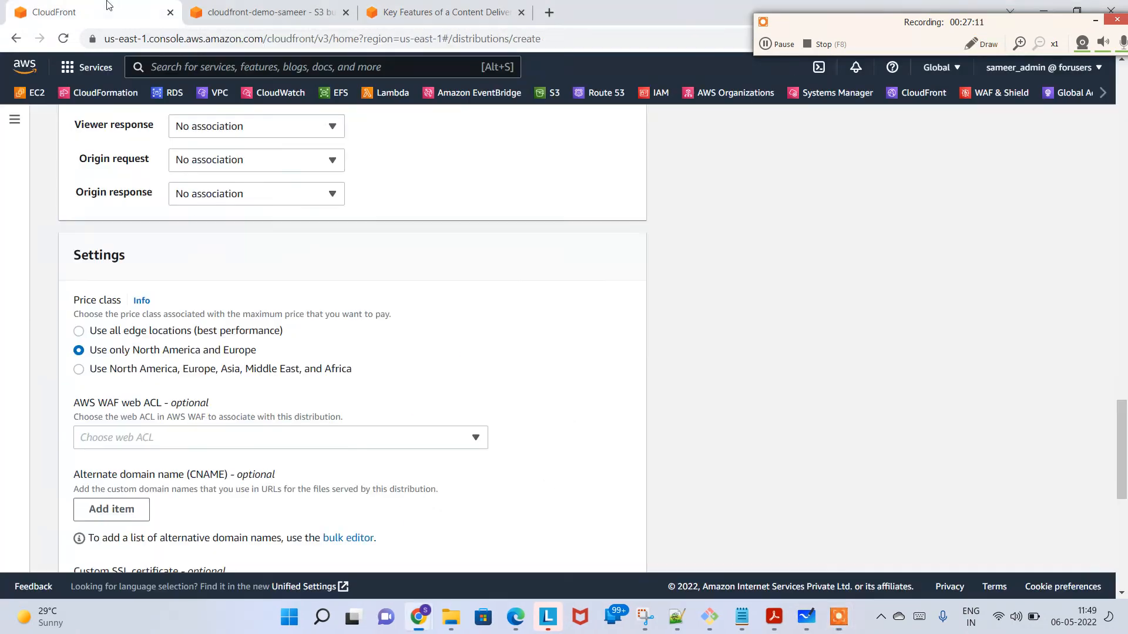
left_click(137, 370)
left_click(382, 8)
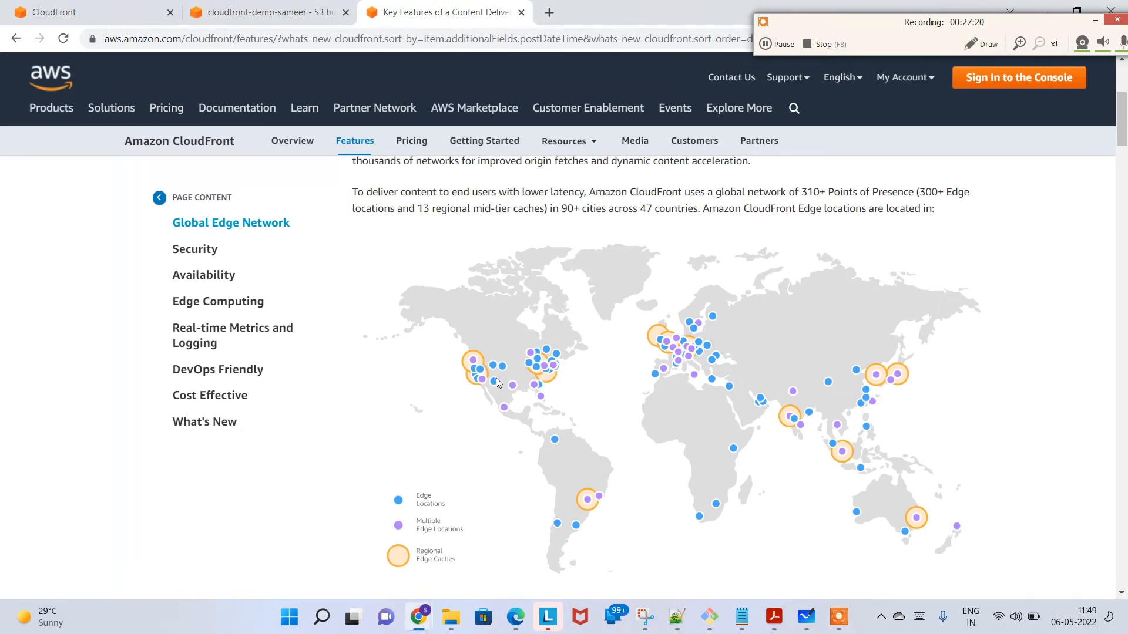
Step: Circle North America, Europe, Africa and Asia in red on the map, clear the drawing, and close the drawing tools
left_click(977, 41)
mouse_move(458, 338)
left_mouse_down()
mouse_move(480, 319)
mouse_move(488, 406)
mouse_move(474, 325)
left_mouse_up()
left_click_drag(615, 345, 692, 311)
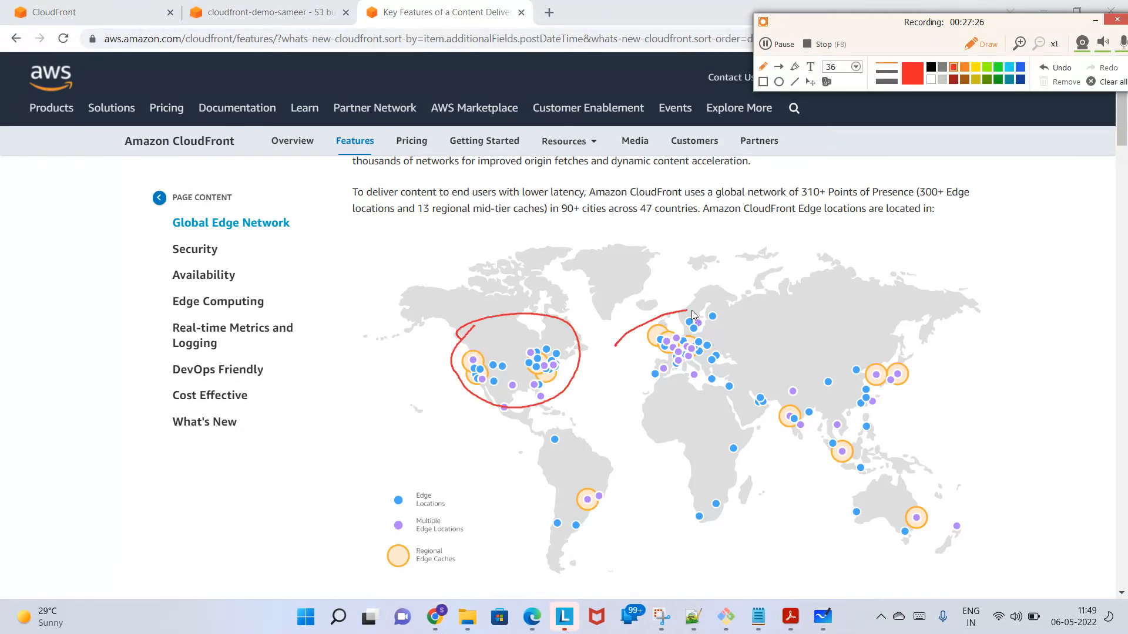
mouse_move(638, 360)
left_mouse_down()
mouse_move(615, 351)
mouse_move(642, 502)
mouse_move(757, 442)
mouse_move(705, 392)
left_mouse_up()
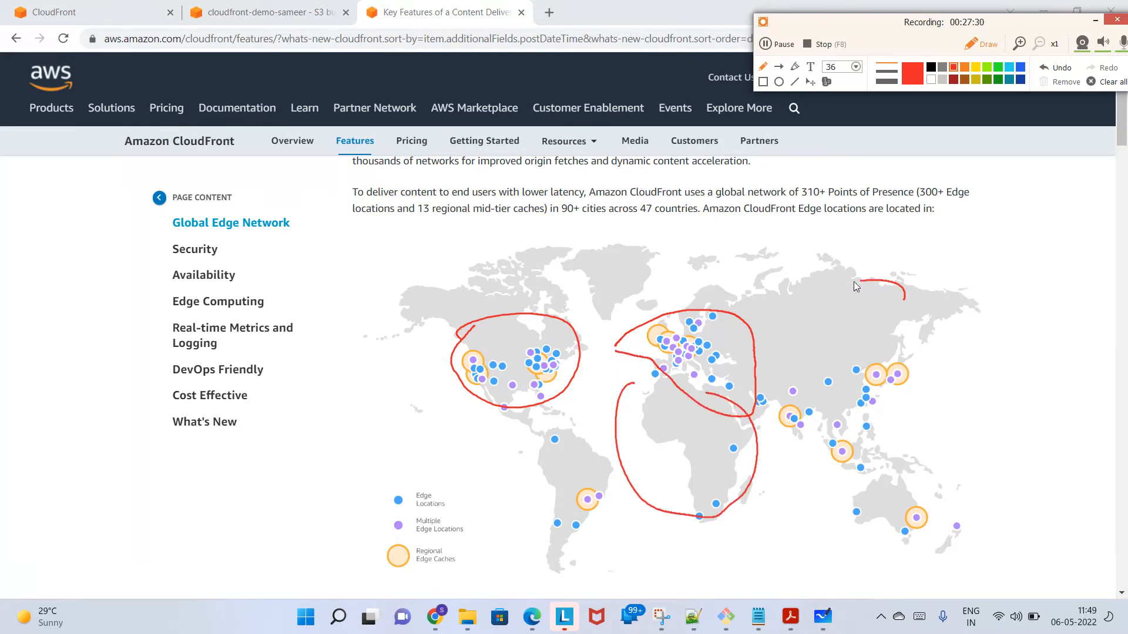
mouse_move(854, 286)
left_mouse_down()
mouse_move(737, 395)
mouse_move(831, 438)
mouse_move(889, 436)
mouse_move(938, 338)
left_mouse_up()
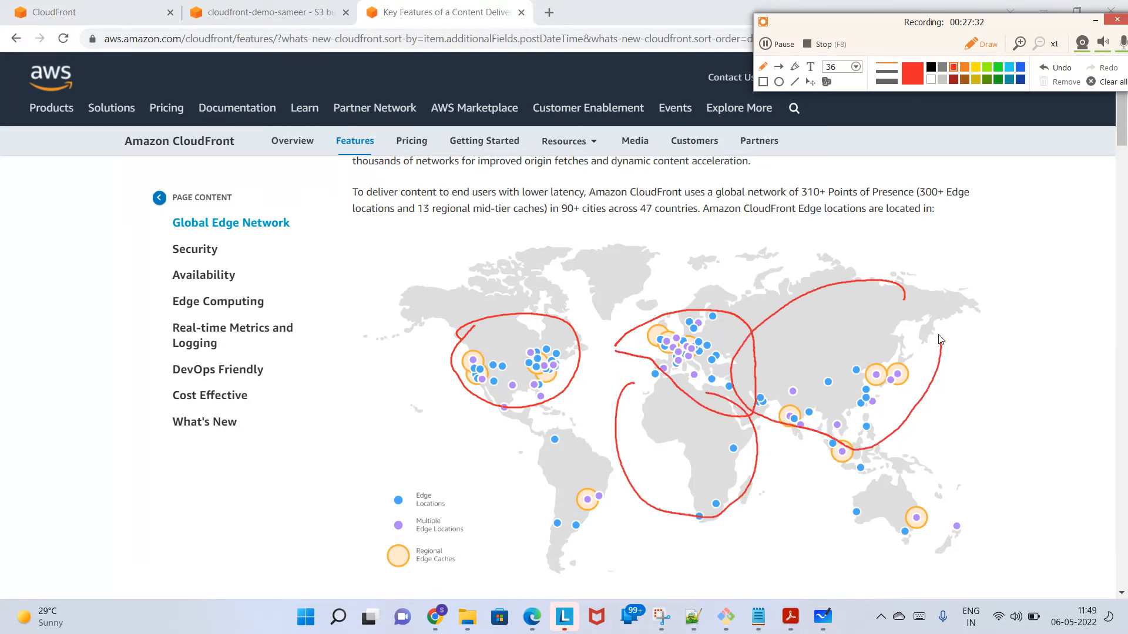
left_click_drag(891, 288, 877, 284)
left_click(1106, 83)
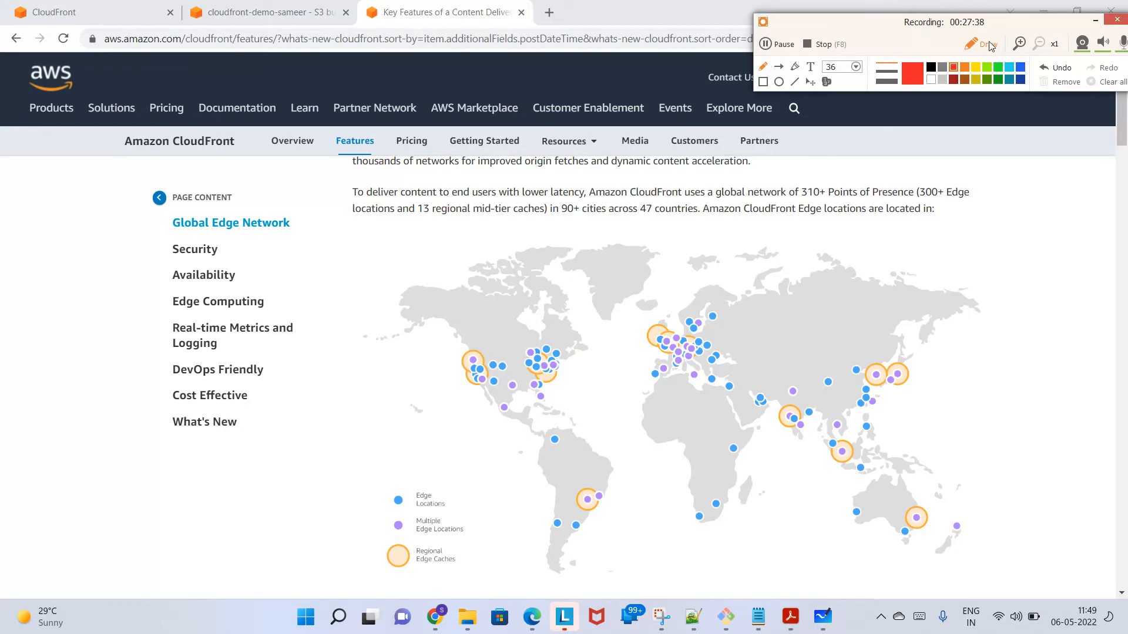
left_click(989, 44)
Step: Return to the distribution form and set the price class to "Use all edge locations (best performance)"
left_click(160, 6)
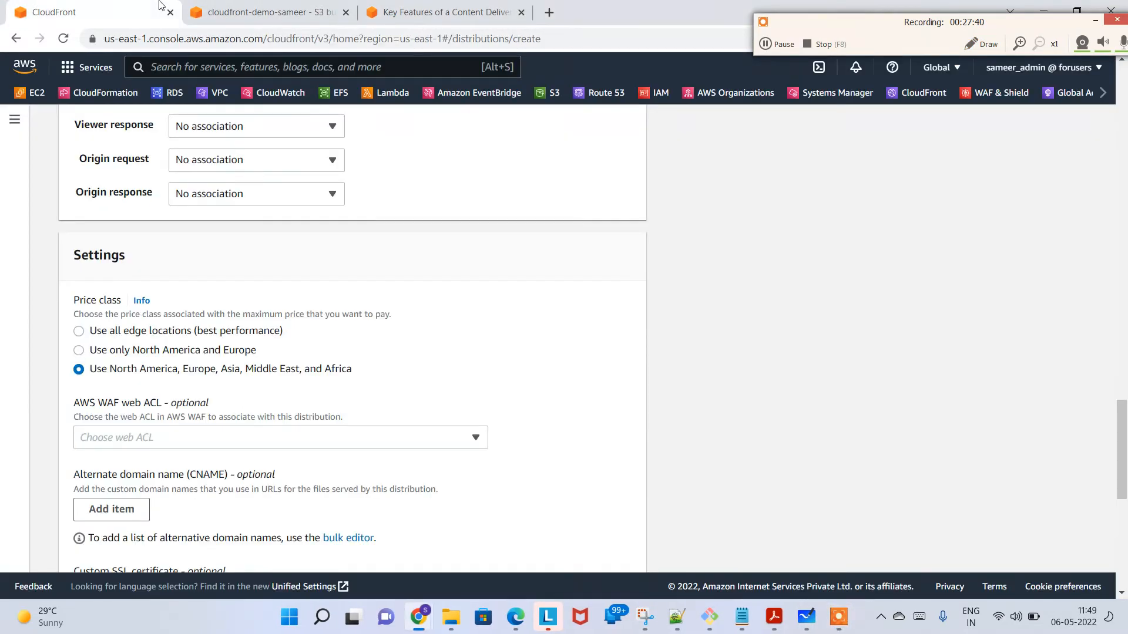
left_click(204, 333)
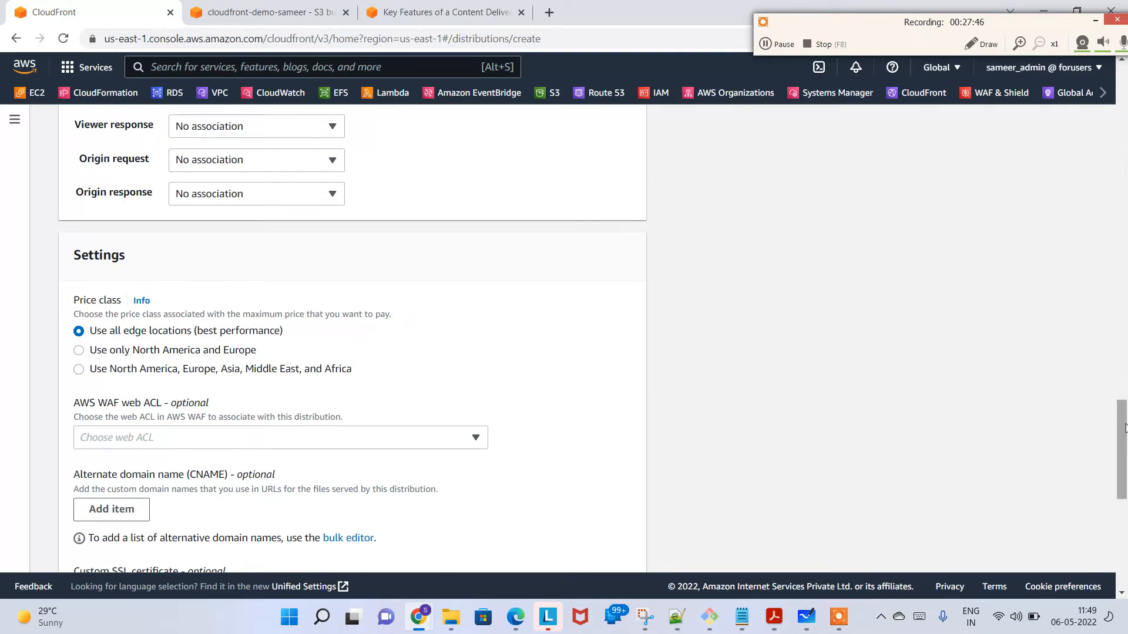
Step: Search the AWS services for "waf", dismiss the results, and view the AWS WAF web ACL choices without selecting one
left_click_drag(1126, 428, 1126, 448)
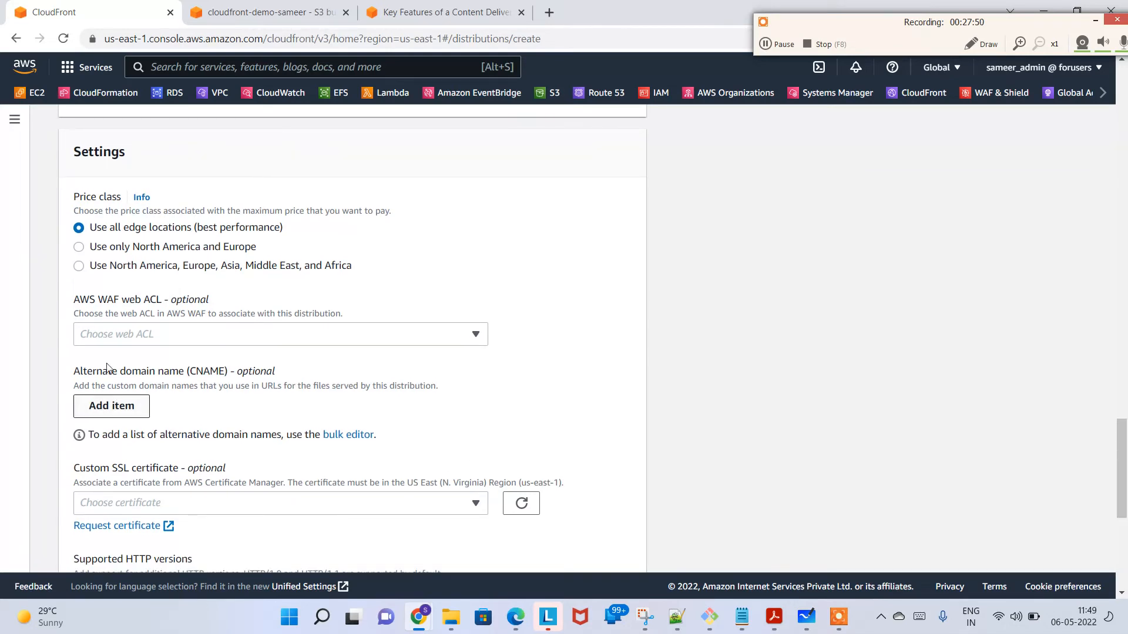
left_click_drag(102, 305, 120, 305)
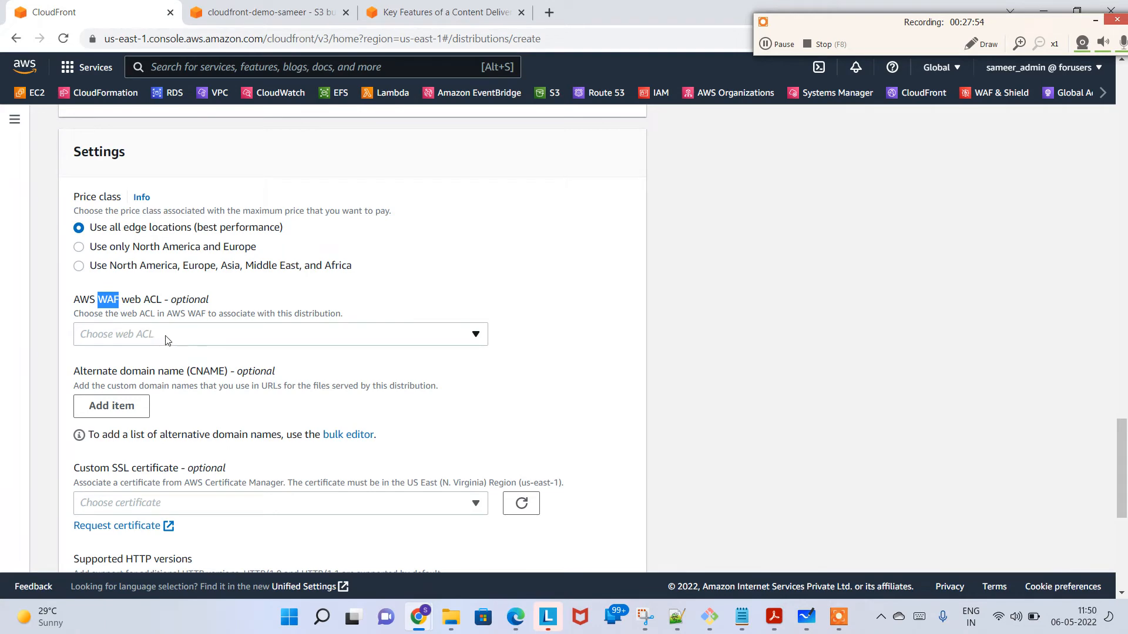
left_click(284, 66)
type("waf")
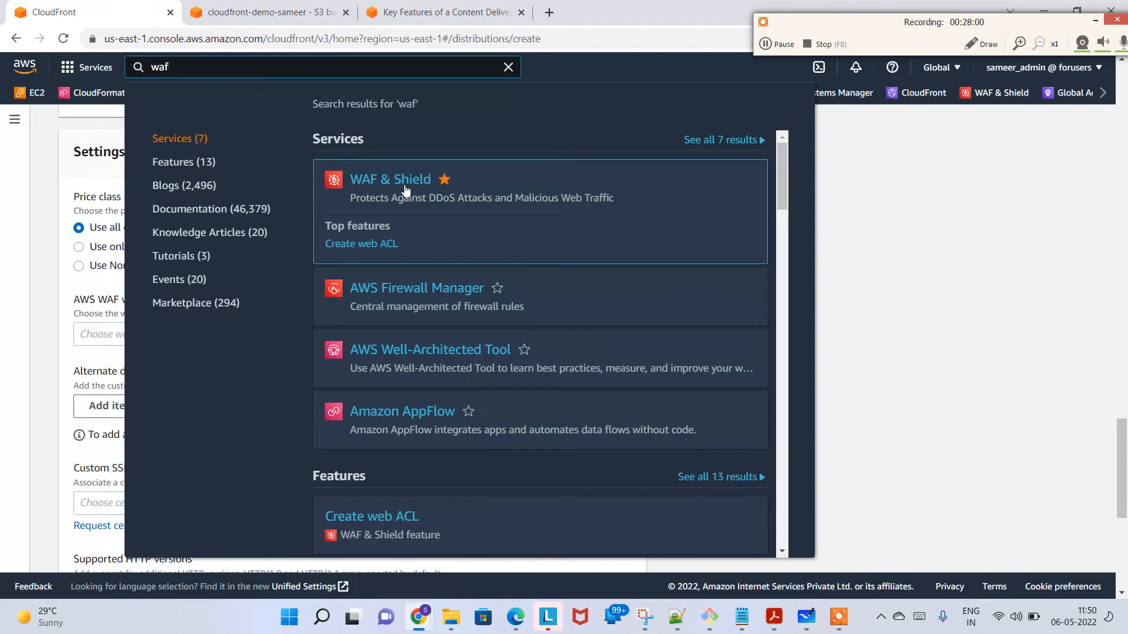
key("Escape")
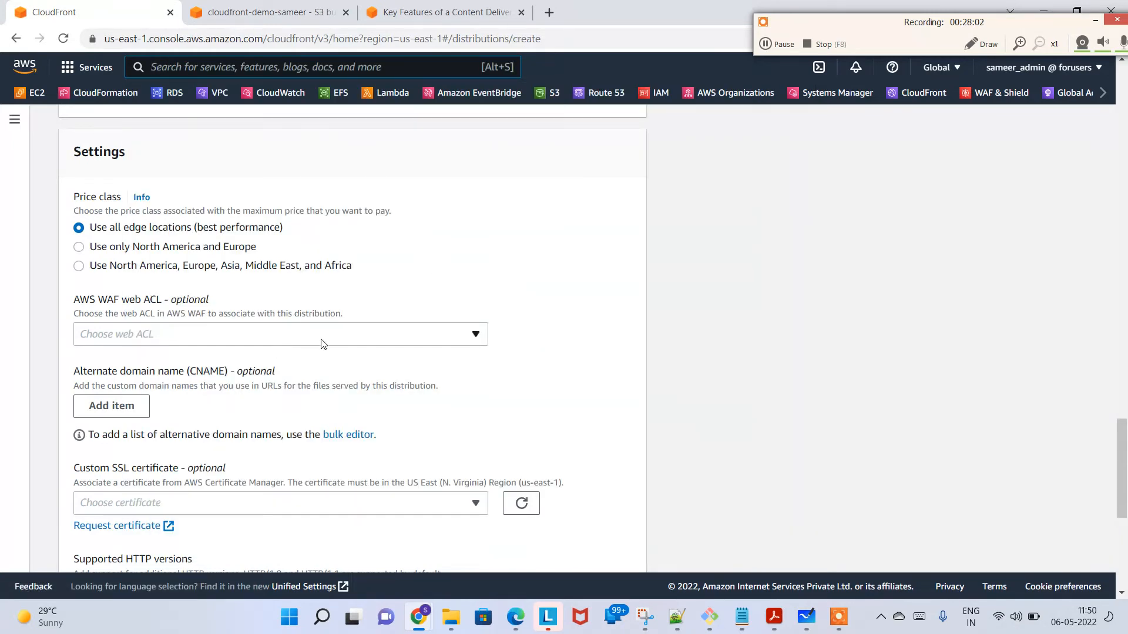
left_click(323, 341)
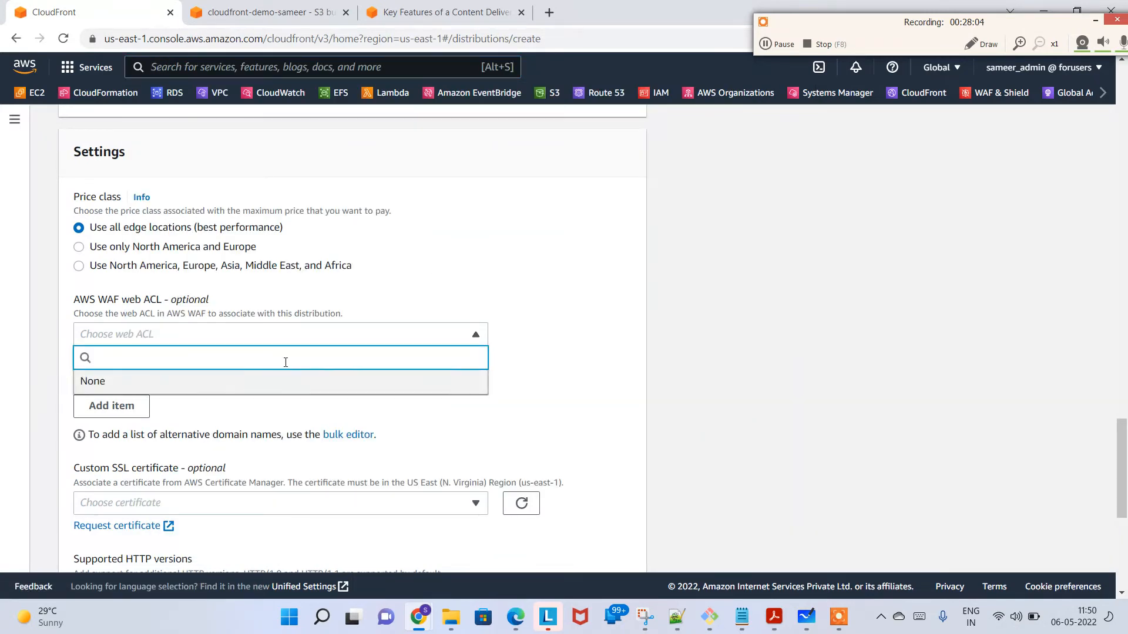
left_click(552, 290)
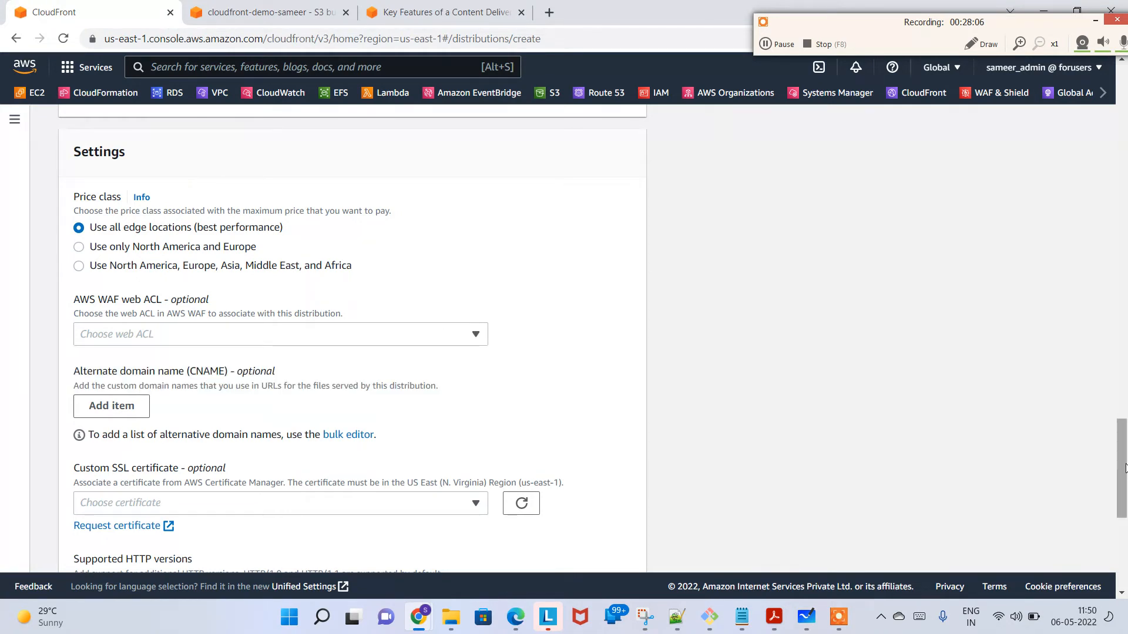
Step: Add and remove an empty alternate domain name entry, and view the available custom SSL certificates without choosing one
left_click_drag(1124, 471, 1125, 508)
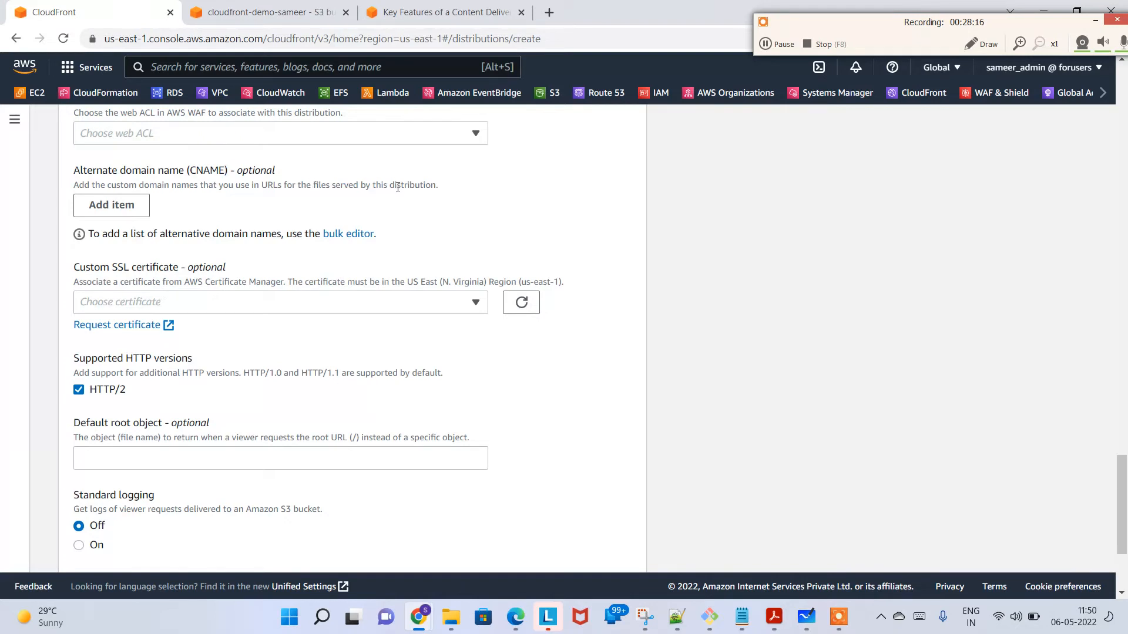
left_click(112, 205)
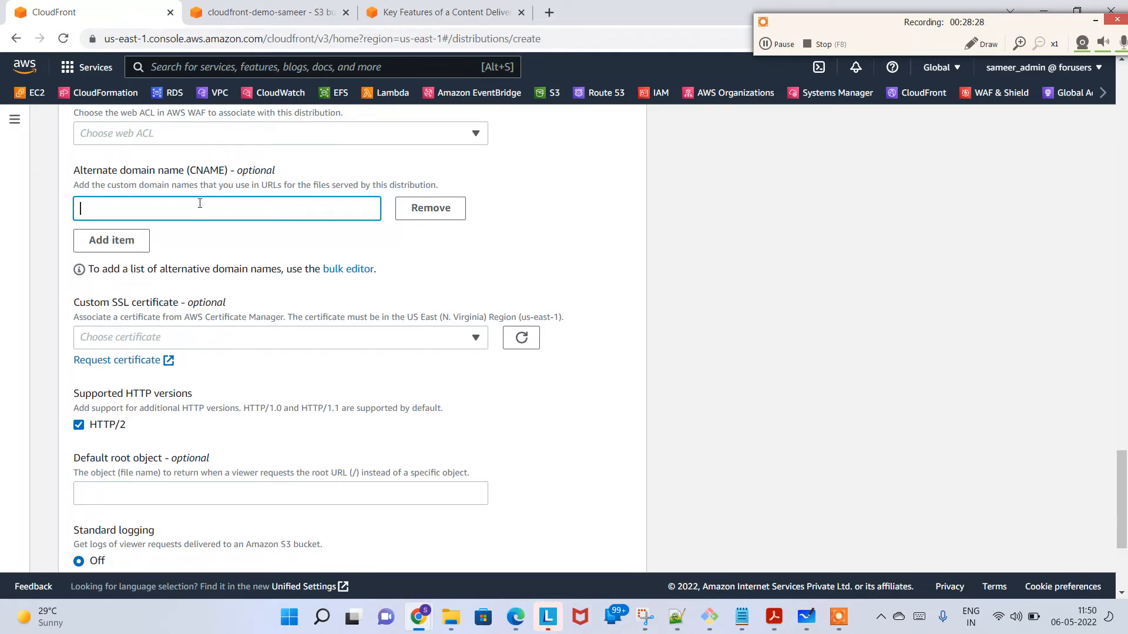
left_click(443, 214)
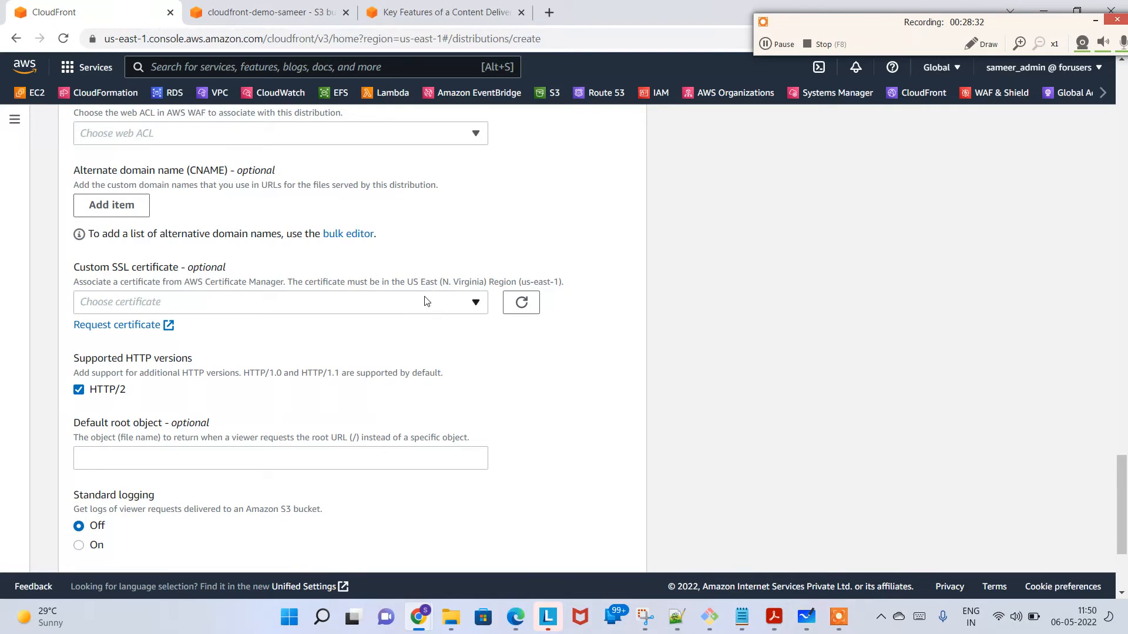
left_click(427, 302)
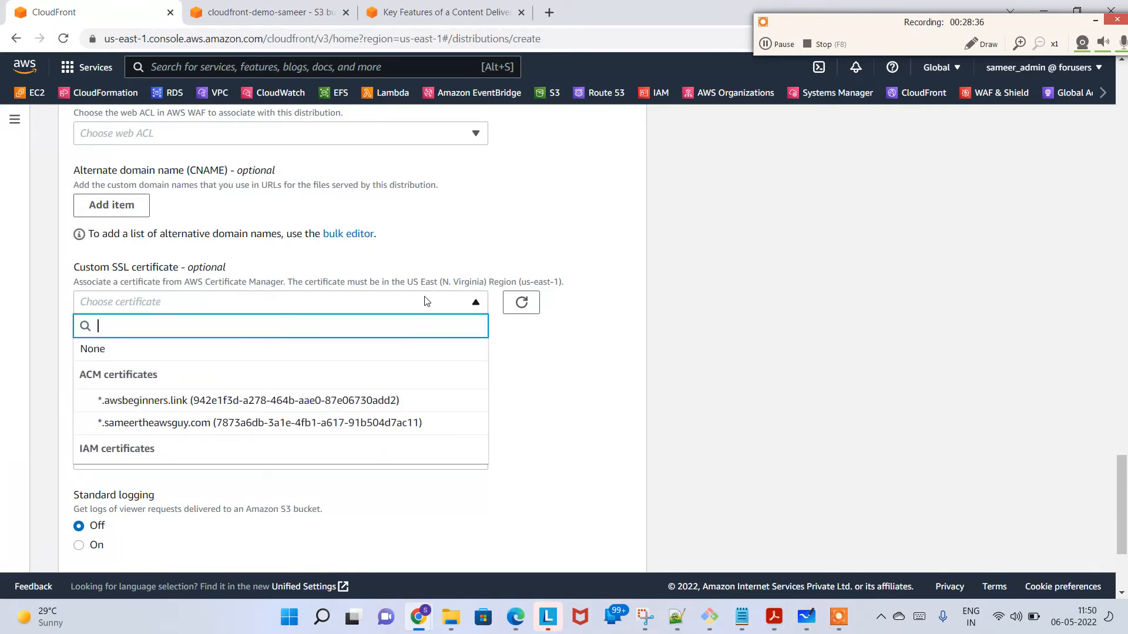
left_click(427, 302)
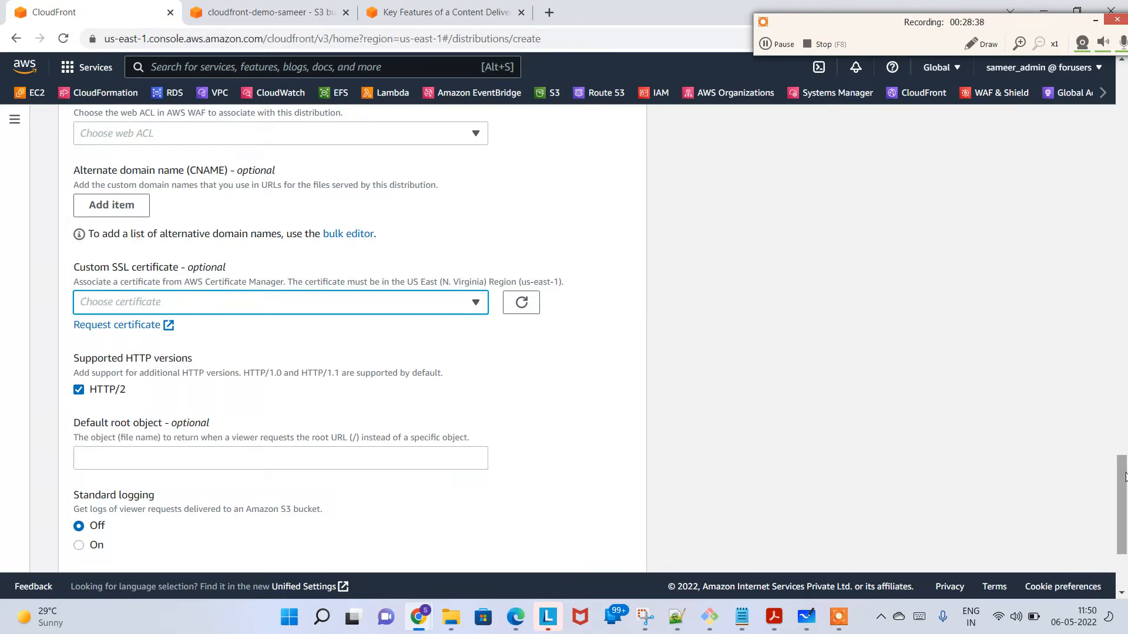
Step: Enter index.html as the default root object and clear the entry again
left_click_drag(1125, 477, 1125, 520)
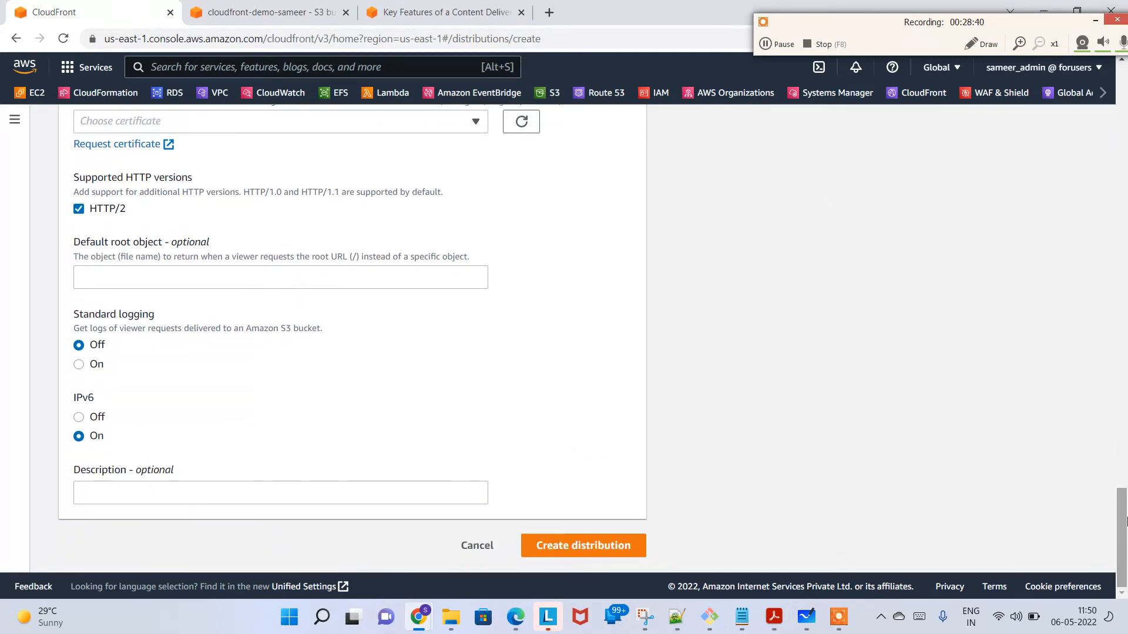
left_click(164, 276)
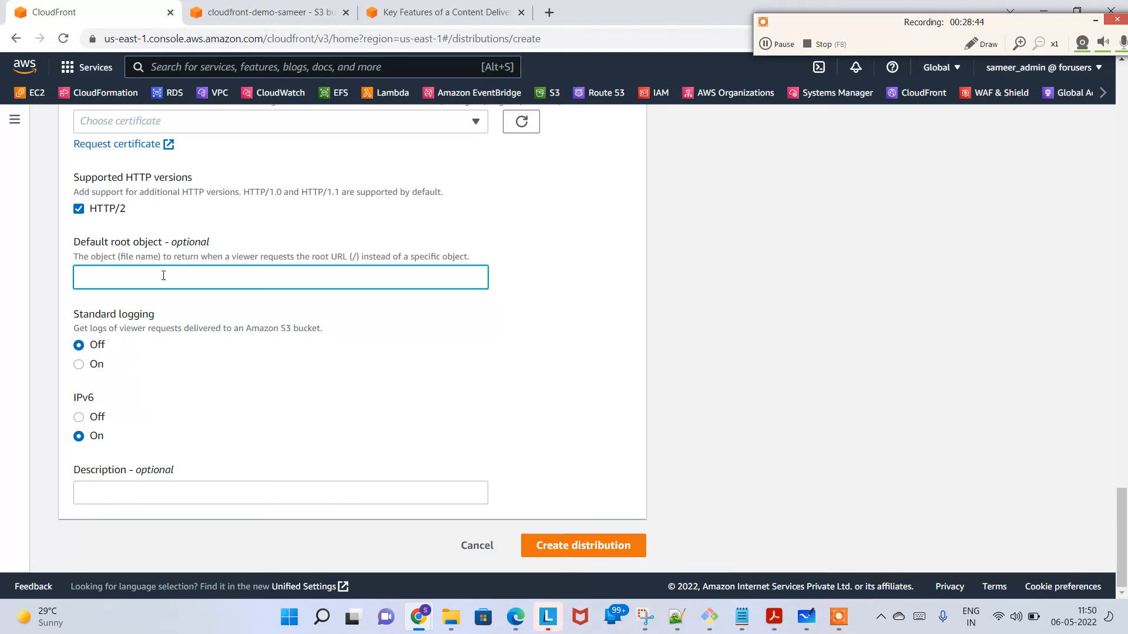
type("index.html")
left_click_drag(170, 279, 43, 280)
key("BackSpace")
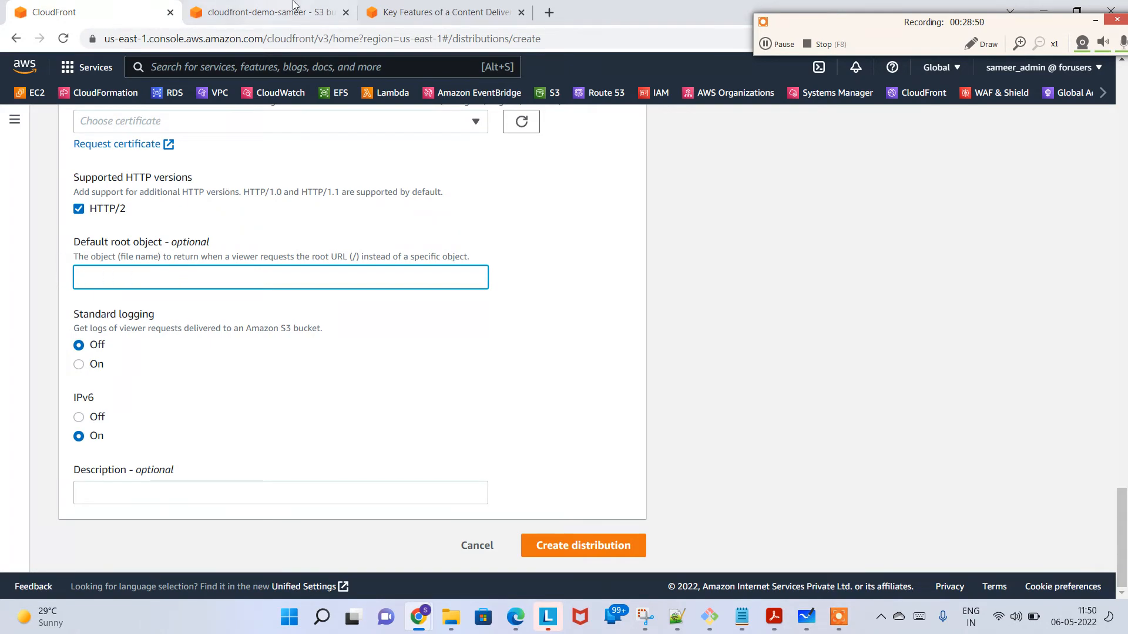
Step: Show the objects stored in the demo S3 bucket to check the image's file name
left_click(270, 12)
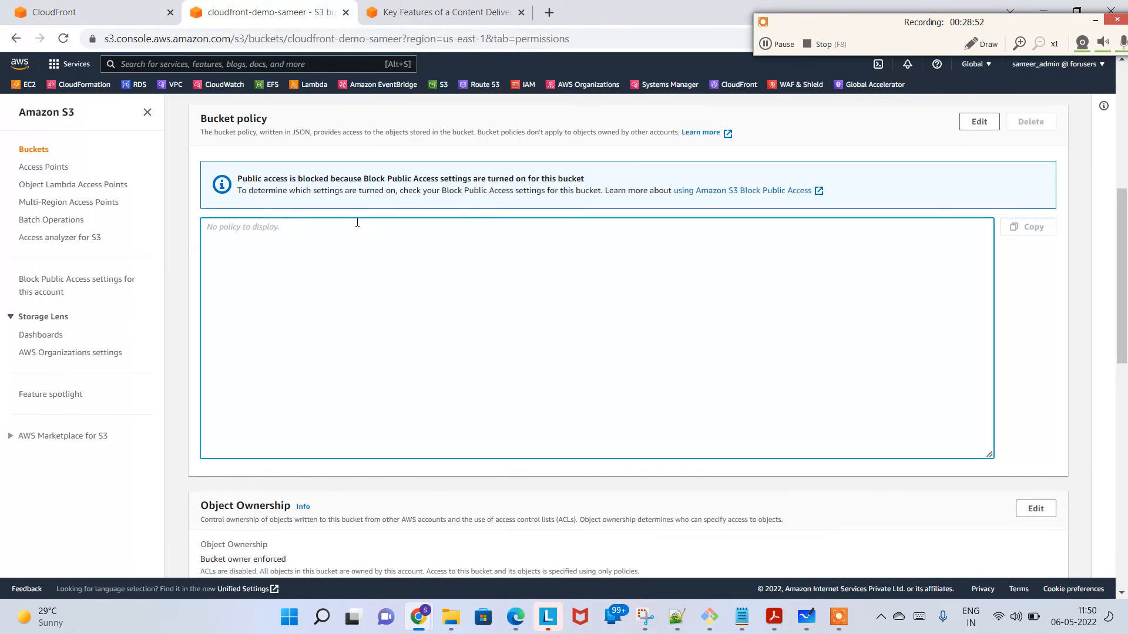
left_click_drag(1124, 256, 1124, 131)
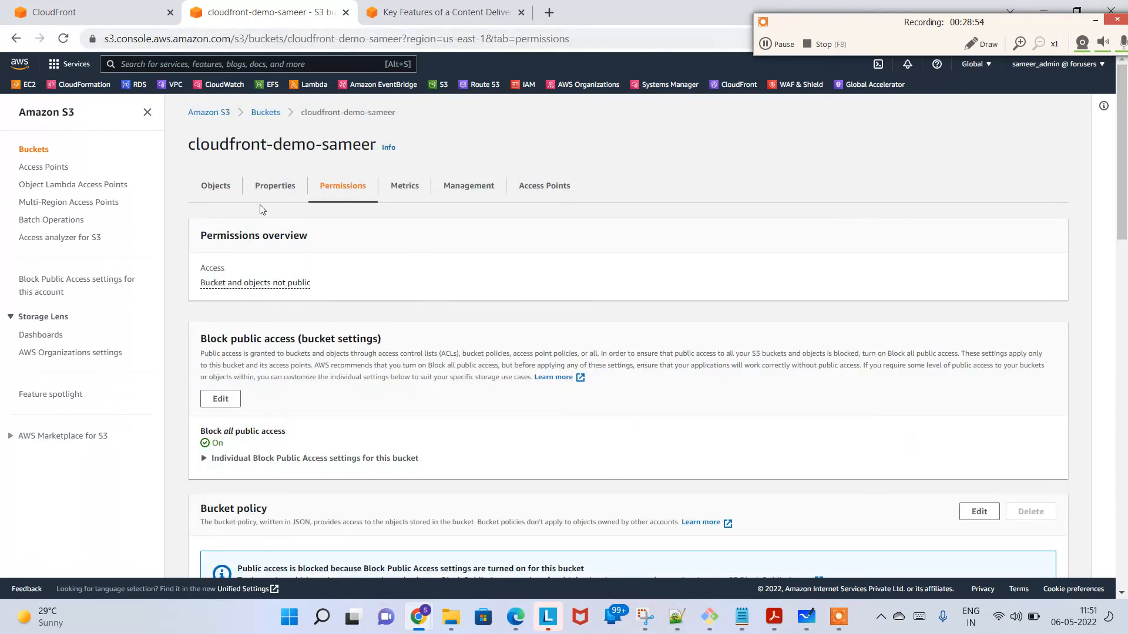
left_click(205, 197)
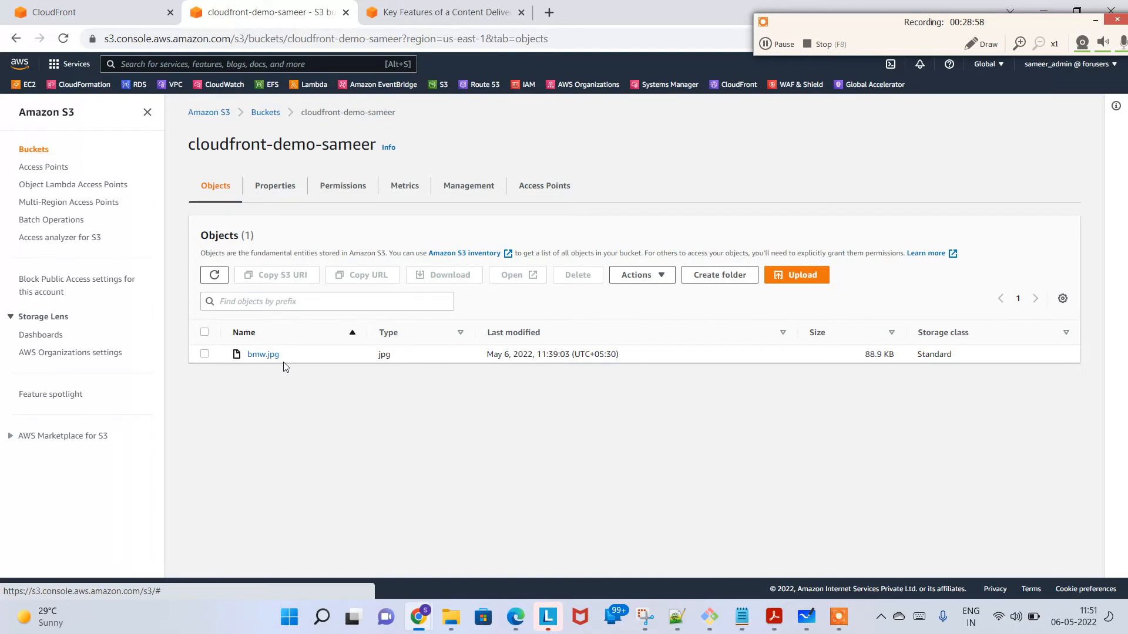
Step: Set the default root object to bmw.jpg in the distribution form and create the distribution
left_click(3, 5)
type("bmw")
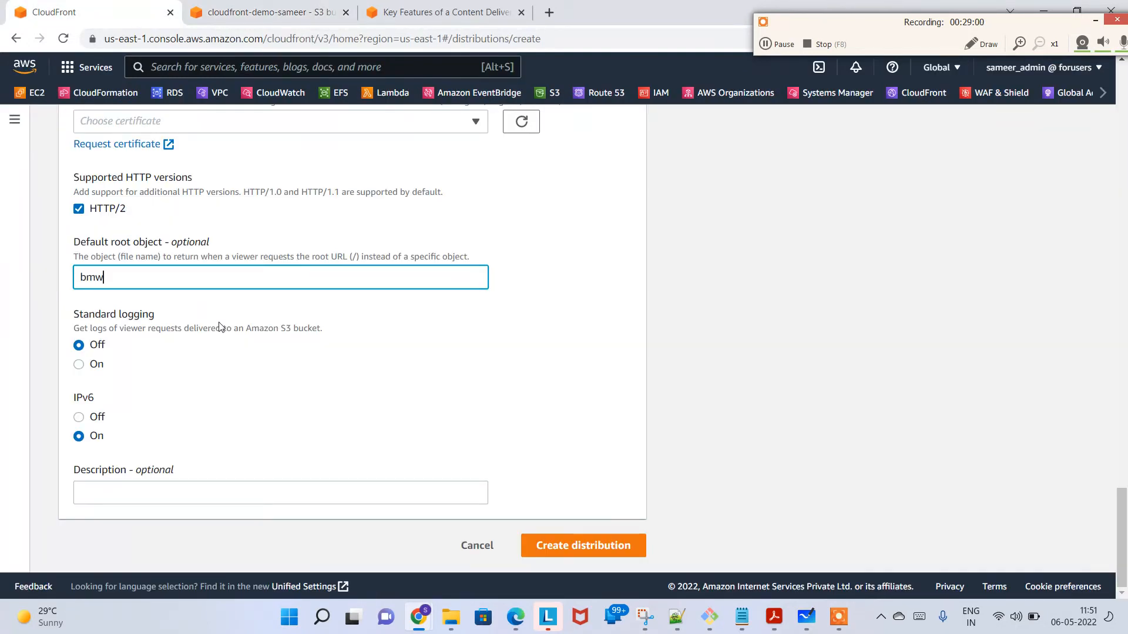
type(".jpg")
left_click(608, 551)
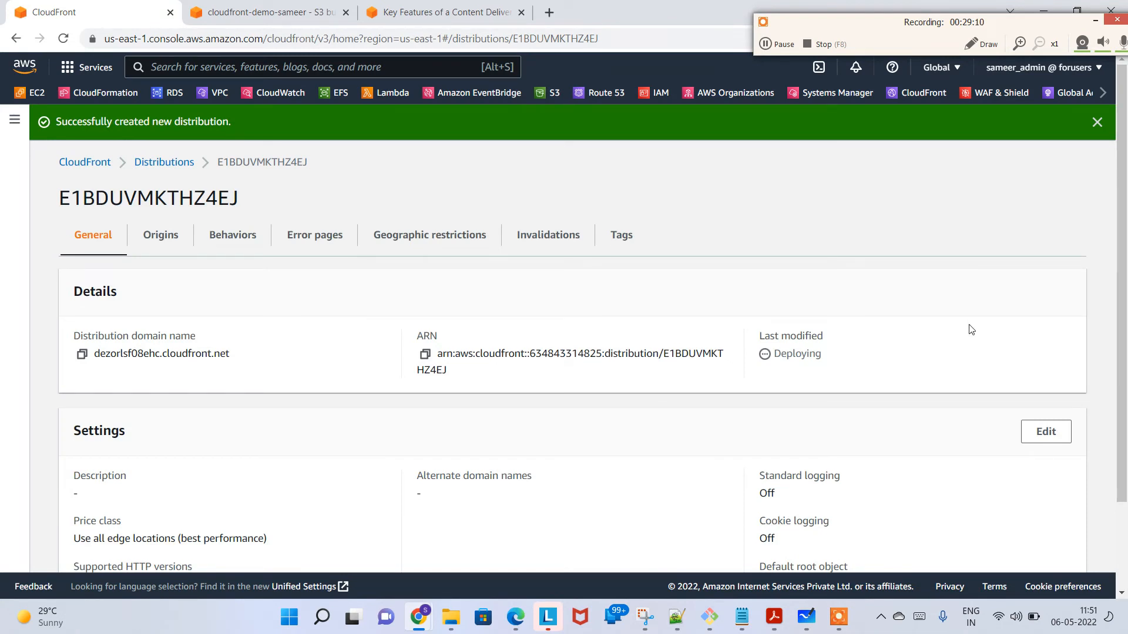
Step: Check the new distribution's deployment status and open the list of all distributions
left_click_drag(775, 353, 827, 356)
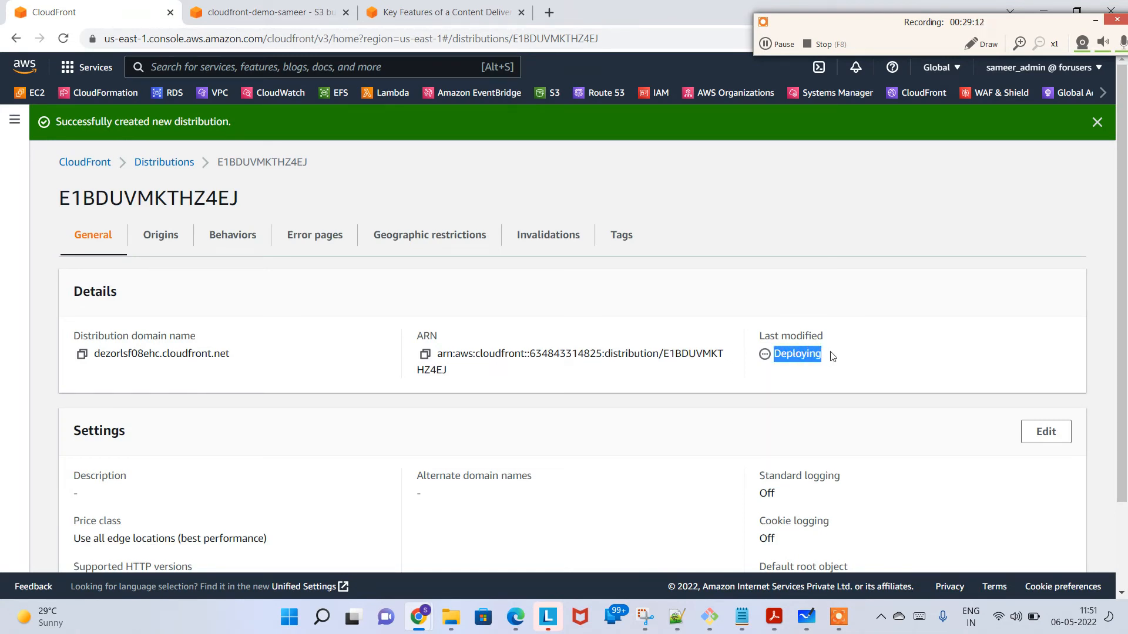
left_click(833, 356)
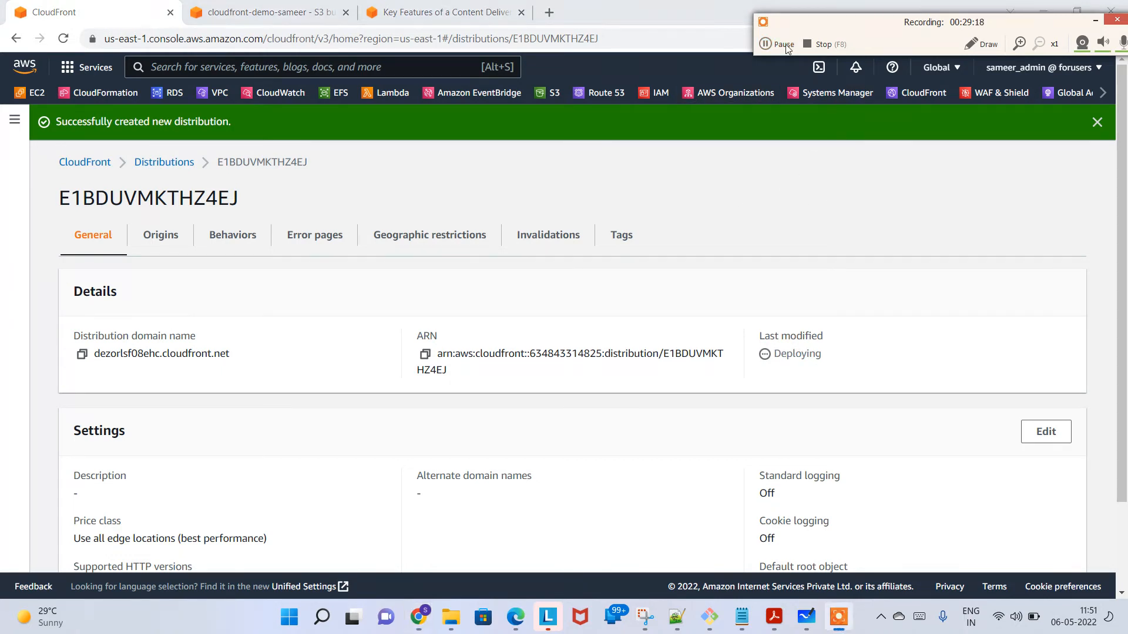
left_click(784, 44)
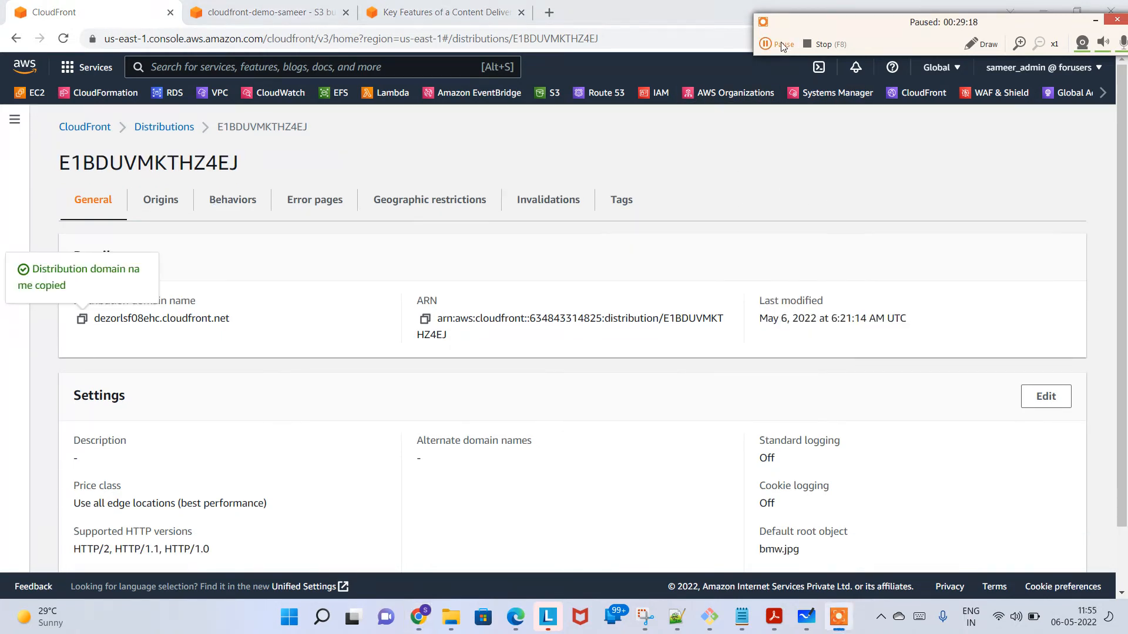
left_click(783, 44)
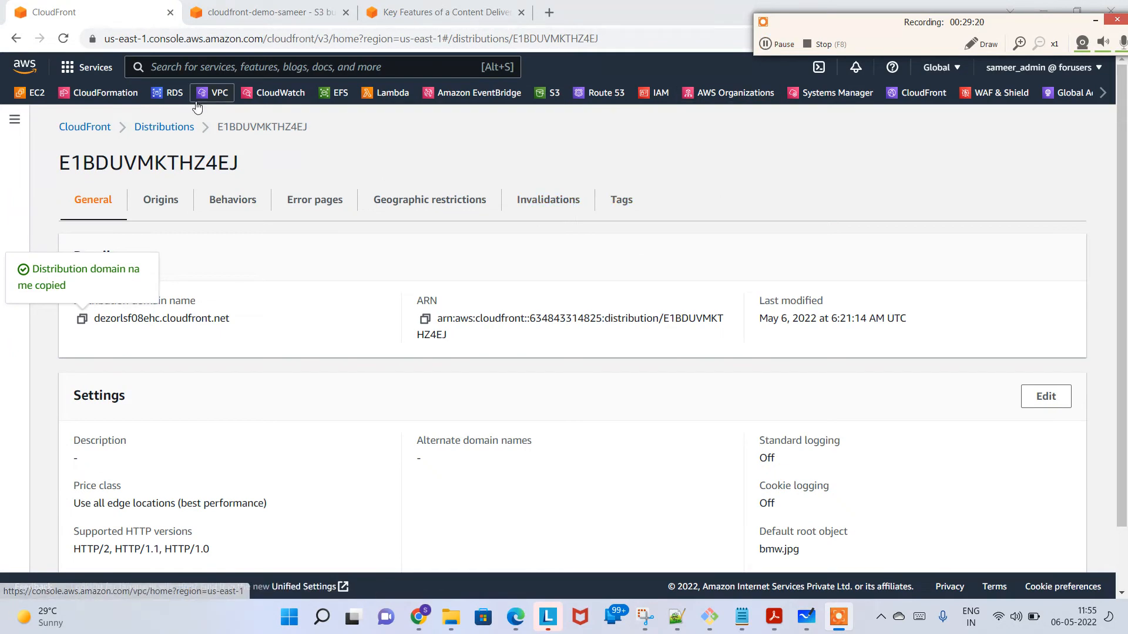
left_click(164, 127)
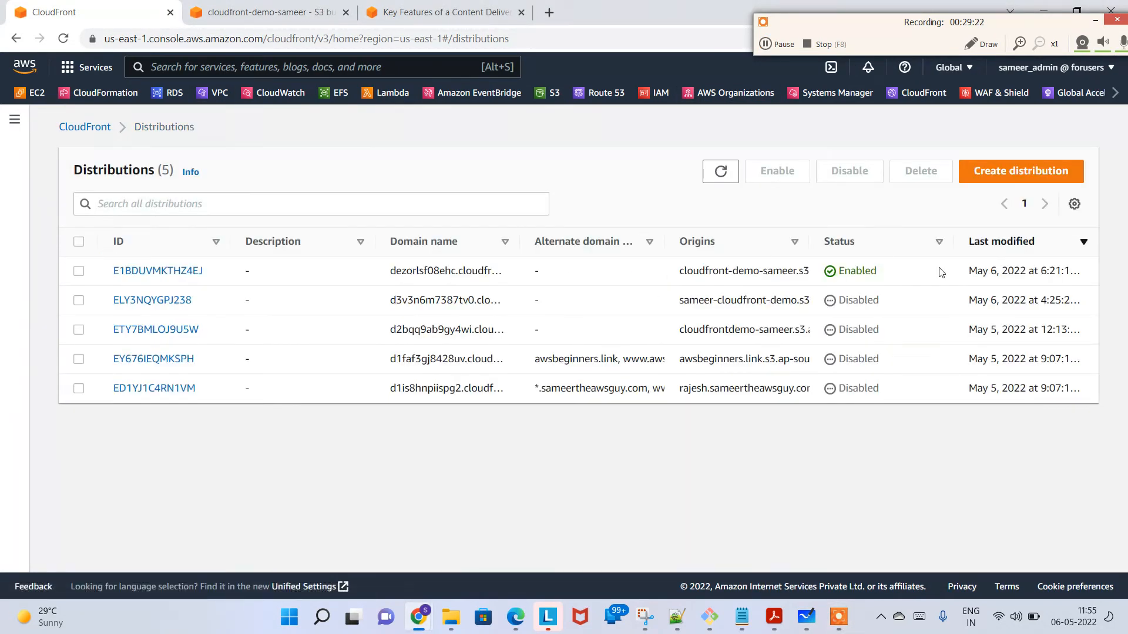
Step: Check the newest distribution's status and widen the Domain name column to show its full domain name
left_click_drag(894, 272, 832, 272)
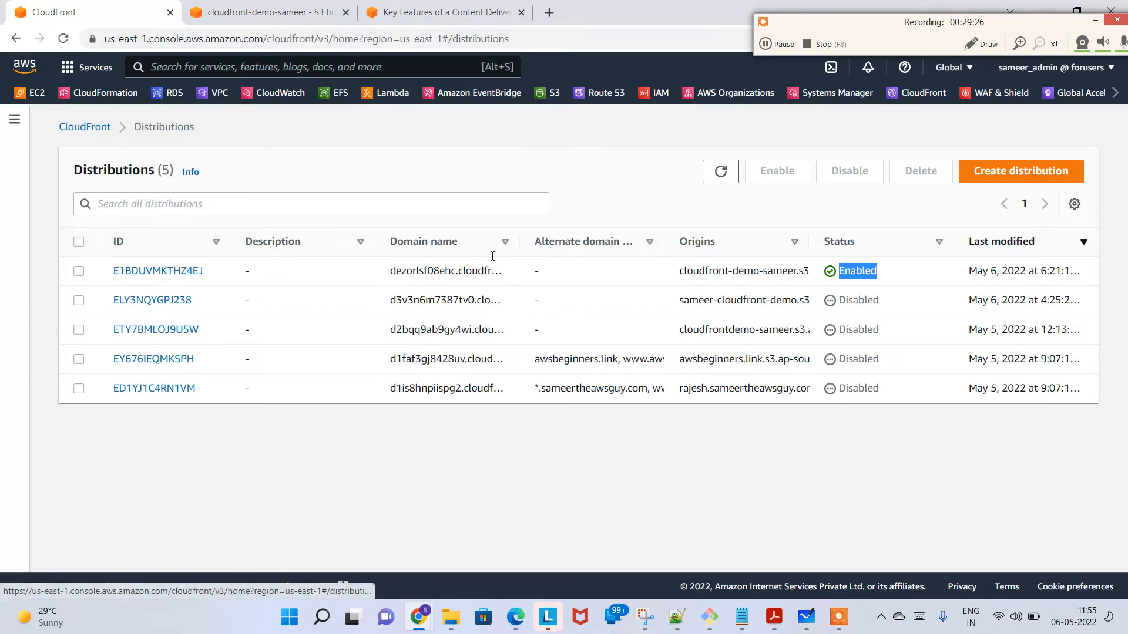
left_click_drag(521, 242, 648, 261)
left_click_drag(392, 274, 541, 280)
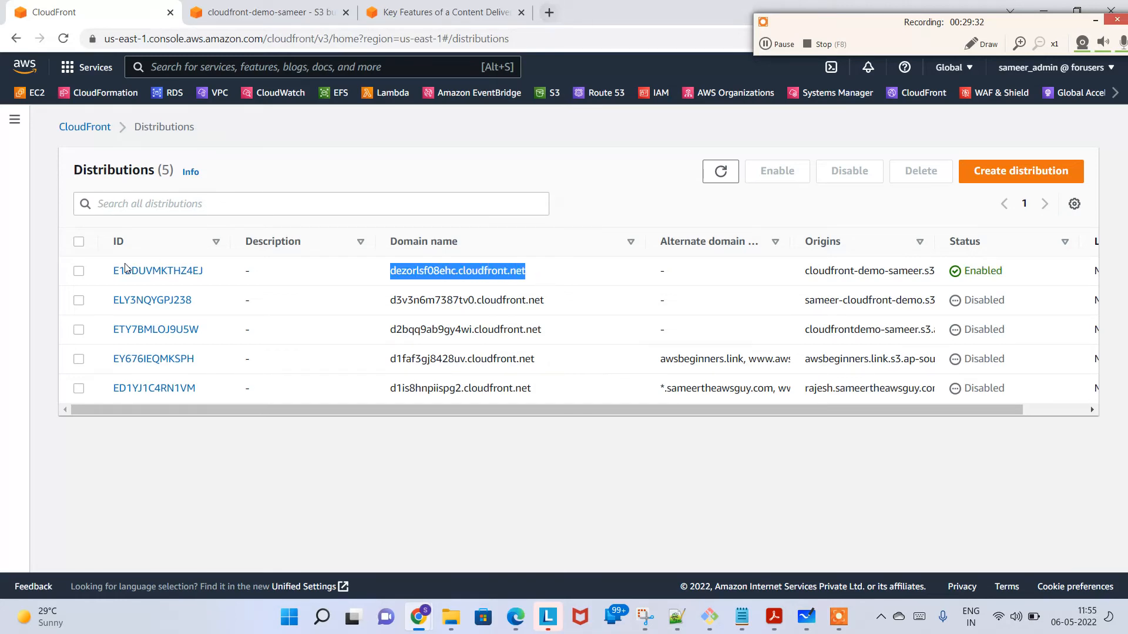
Step: Copy the distribution domain name from the new distribution's details and load it in a new browser tab
left_click(152, 274)
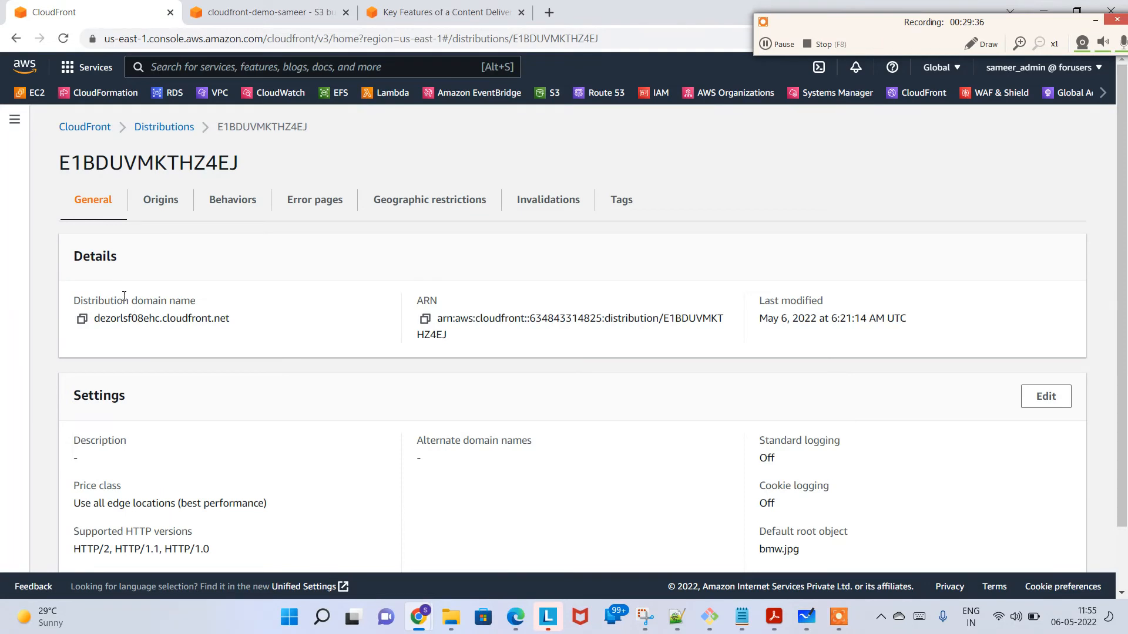
left_click_drag(130, 298, 193, 319)
left_click(193, 319)
left_click(82, 320)
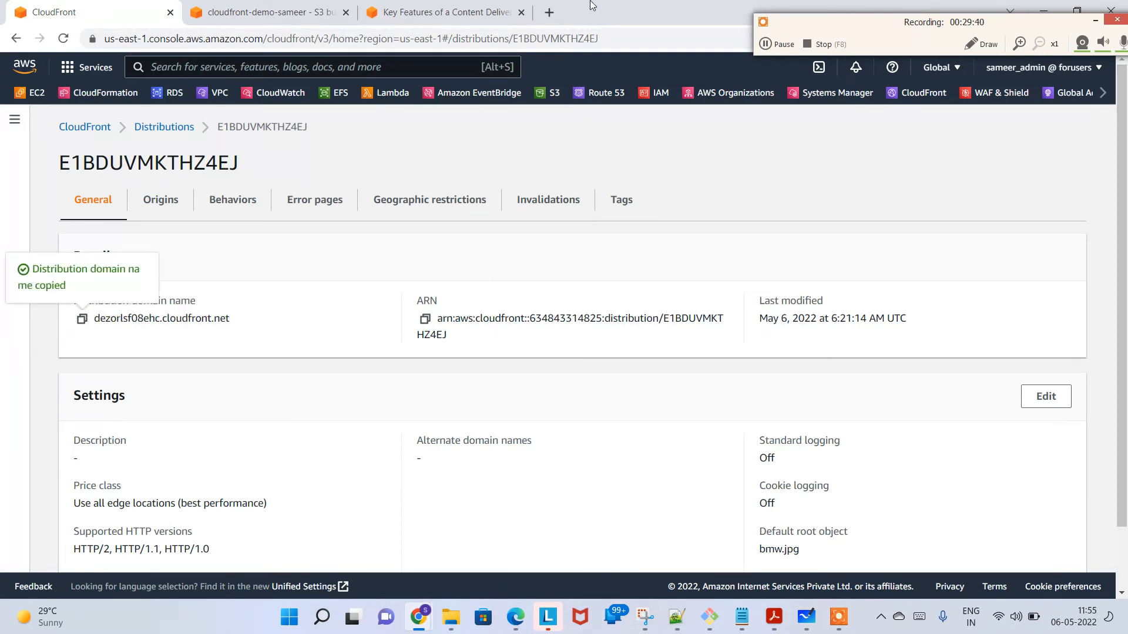
left_click(550, 12)
key("ctrl+v")
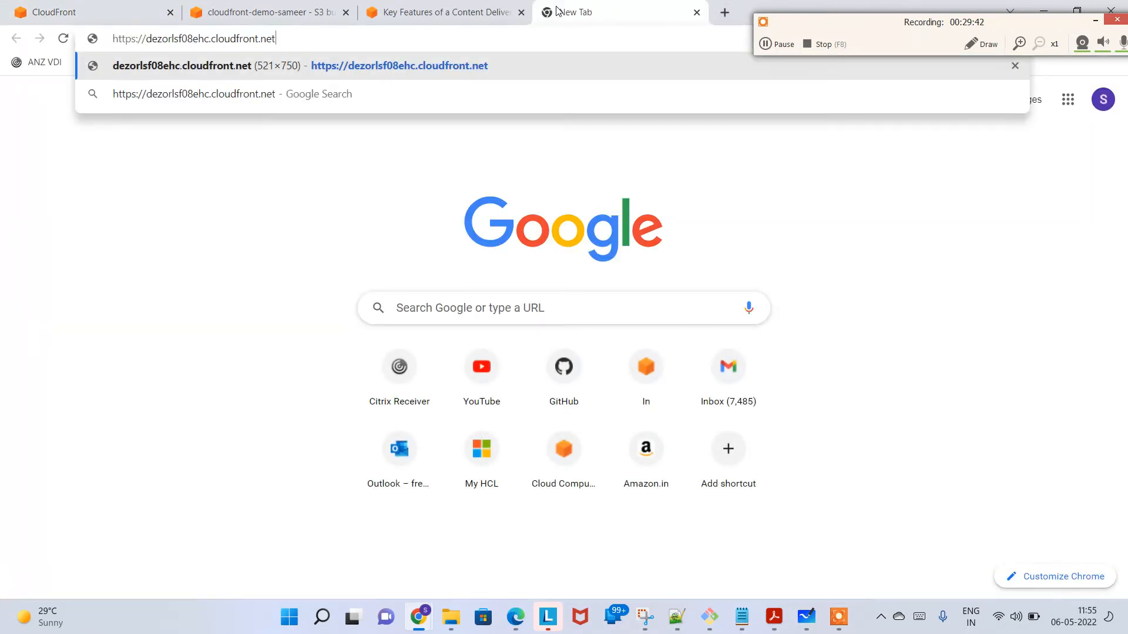
key("Return")
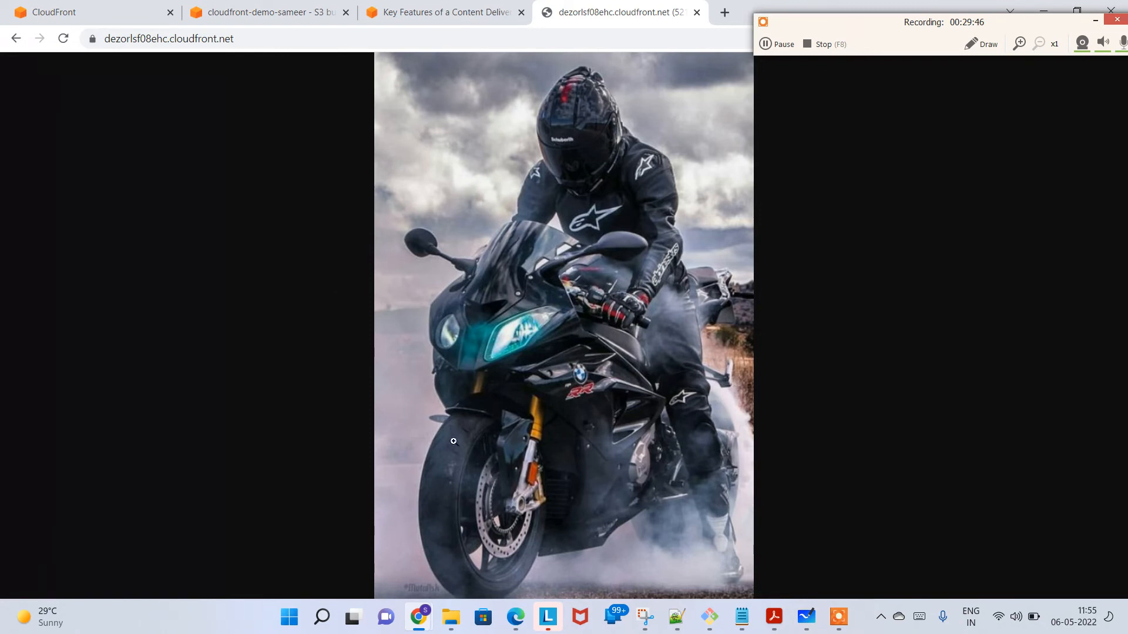
Step: Open the bmw.jpg object of the cloudfront-demo-sameer bucket directly from S3 in its own tab
left_click(229, 12)
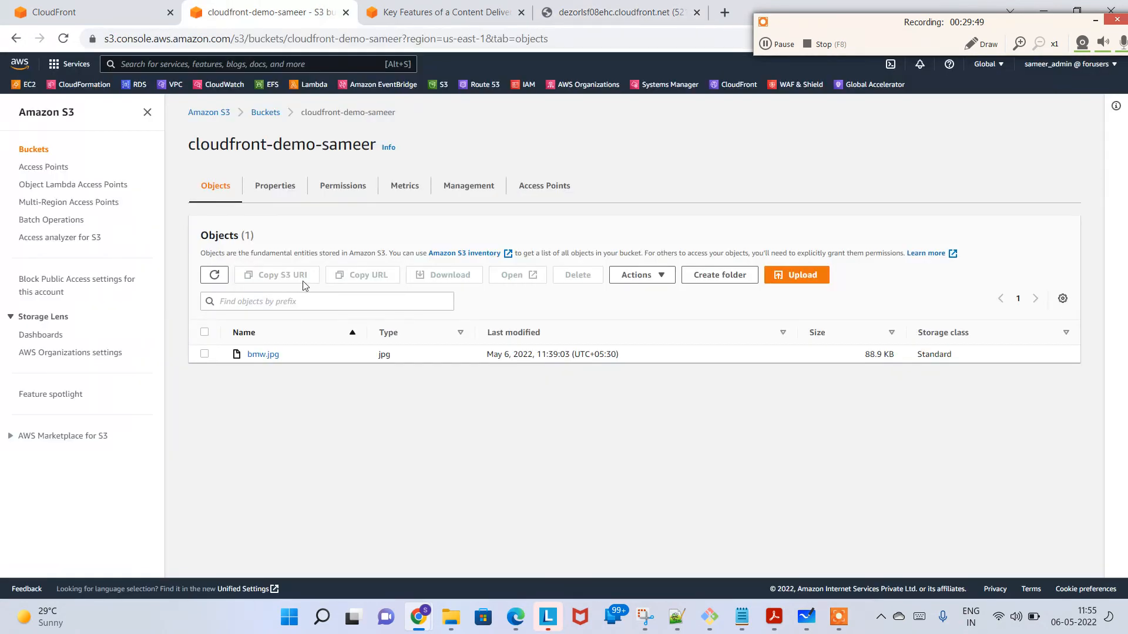
left_click(262, 355)
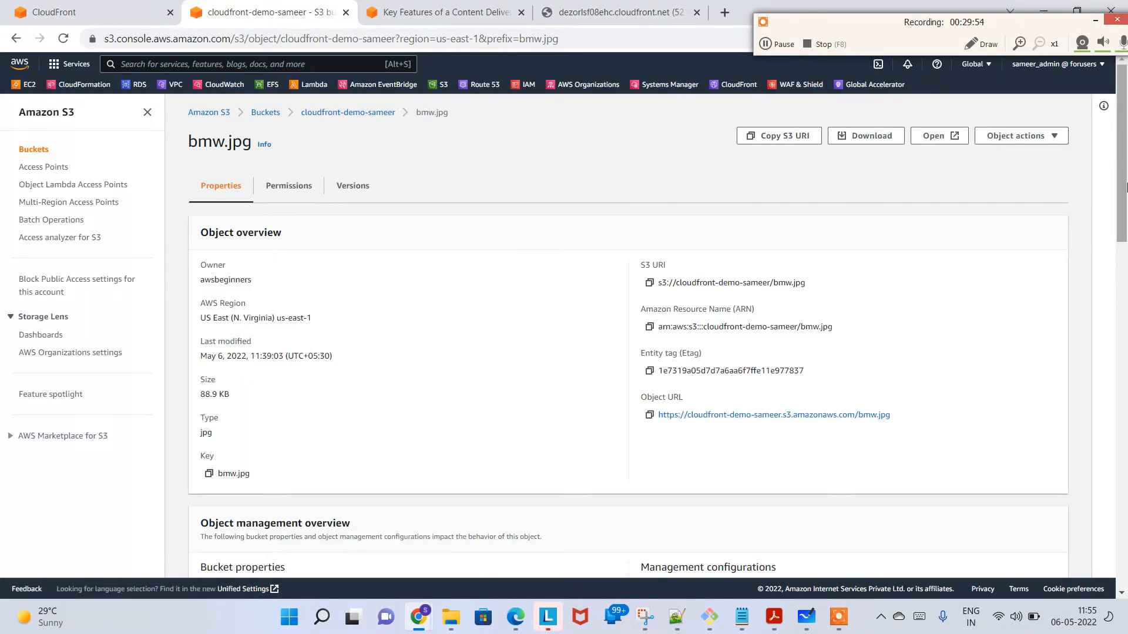
mouse_move(1124, 188)
left_mouse_down()
mouse_move(1124, 314)
mouse_move(1122, 179)
left_mouse_up()
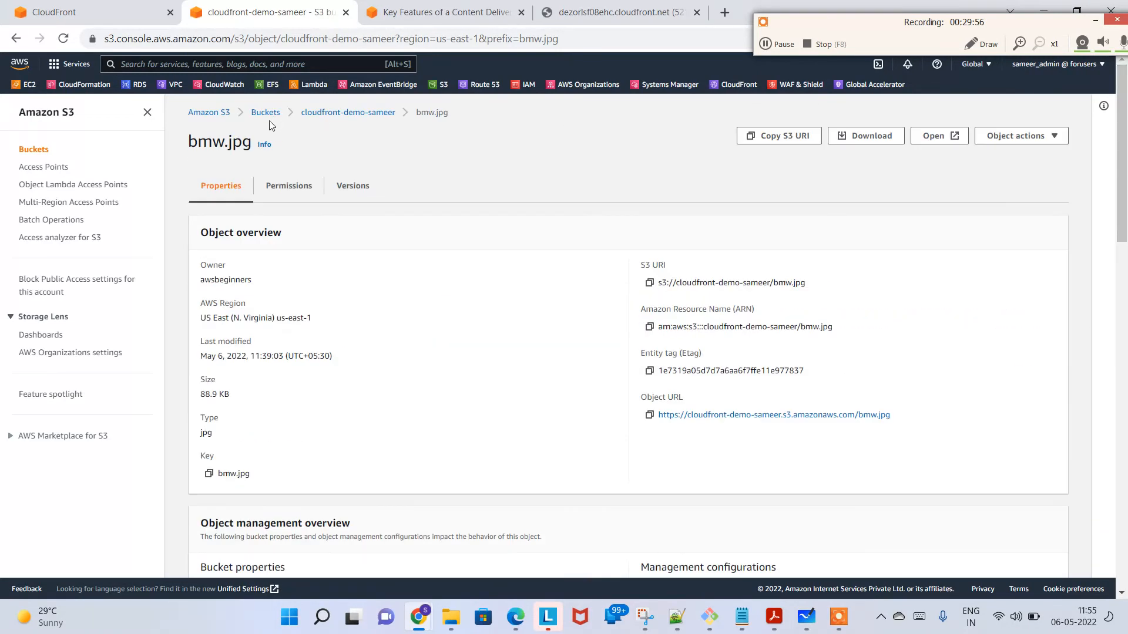
left_click(319, 113)
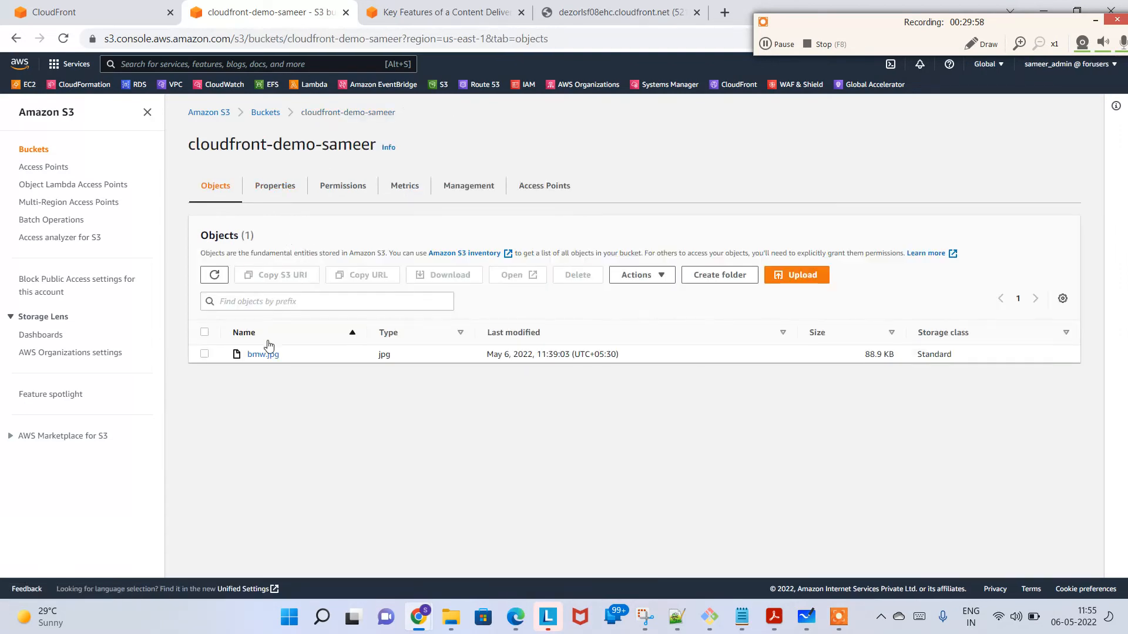
left_click(264, 356)
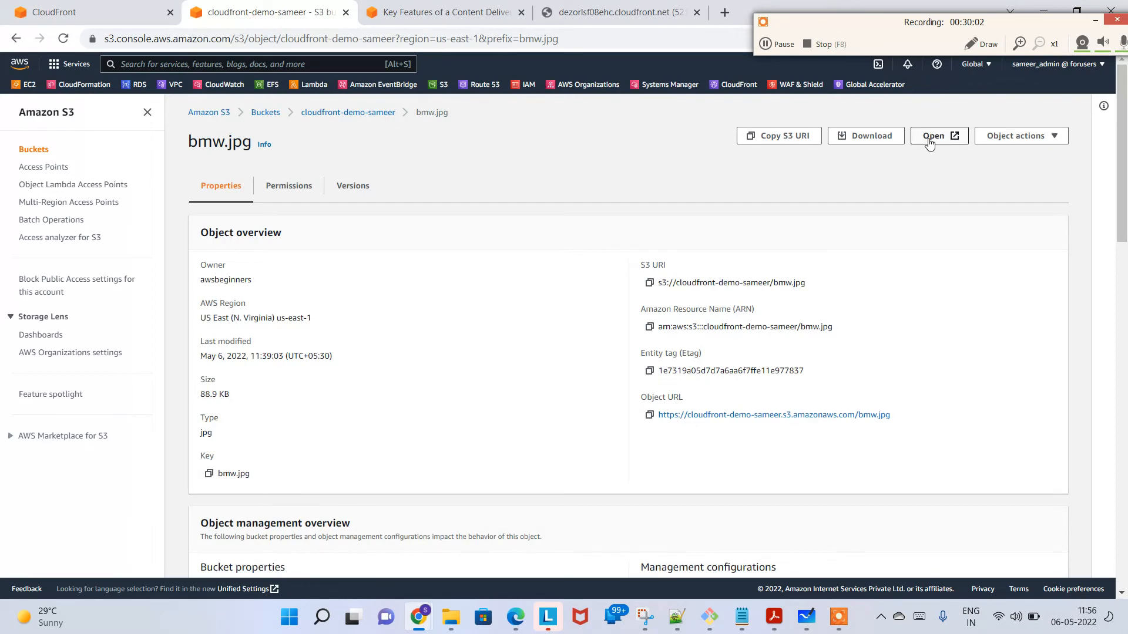
left_click(928, 141)
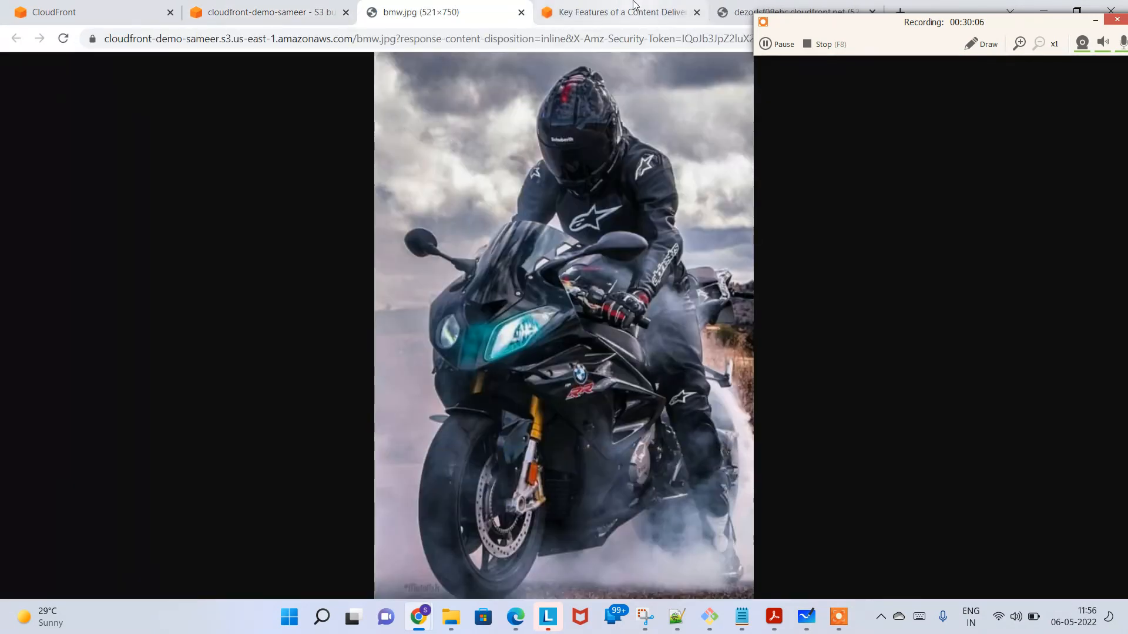
Step: Compare with the image served by CloudFront, reload it, and close both image tabs
left_click(634, 6)
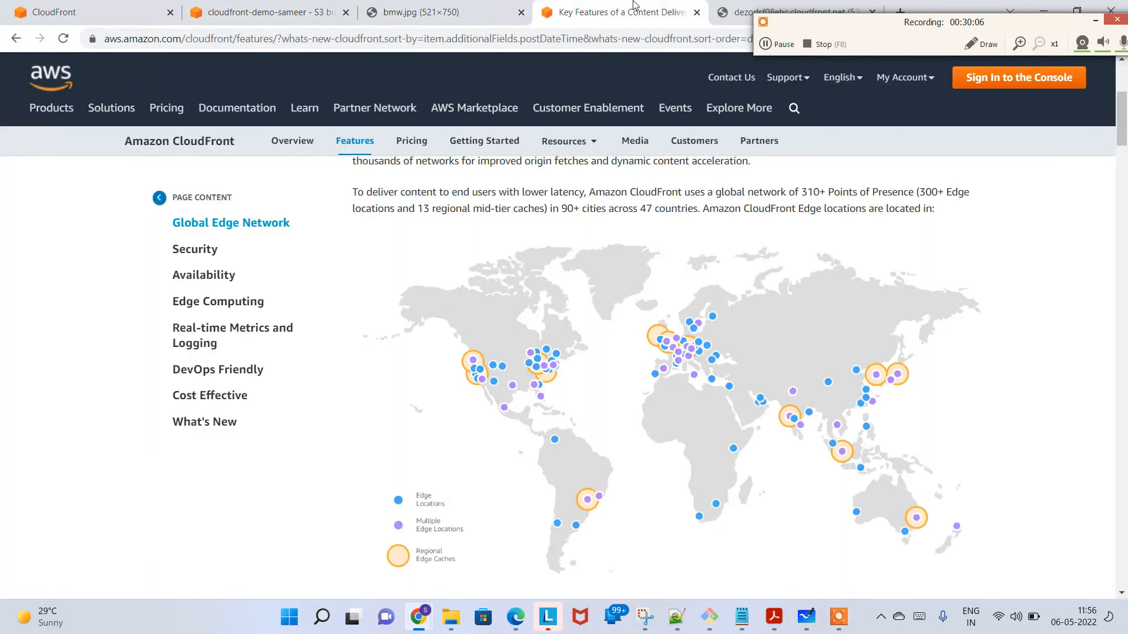
left_click(716, 15)
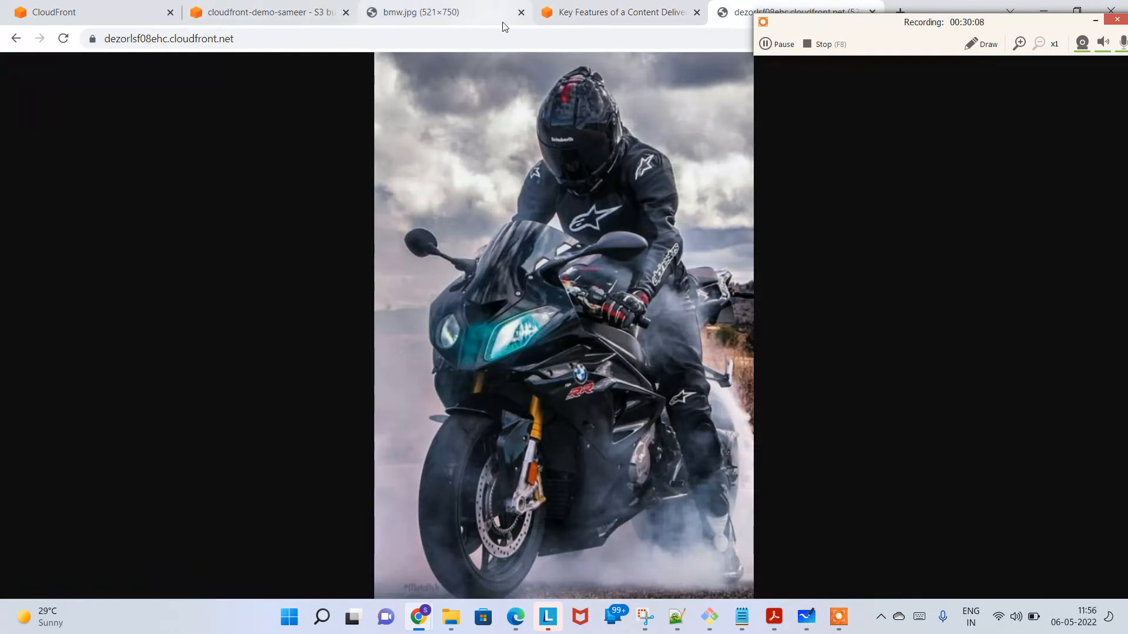
left_click(521, 12)
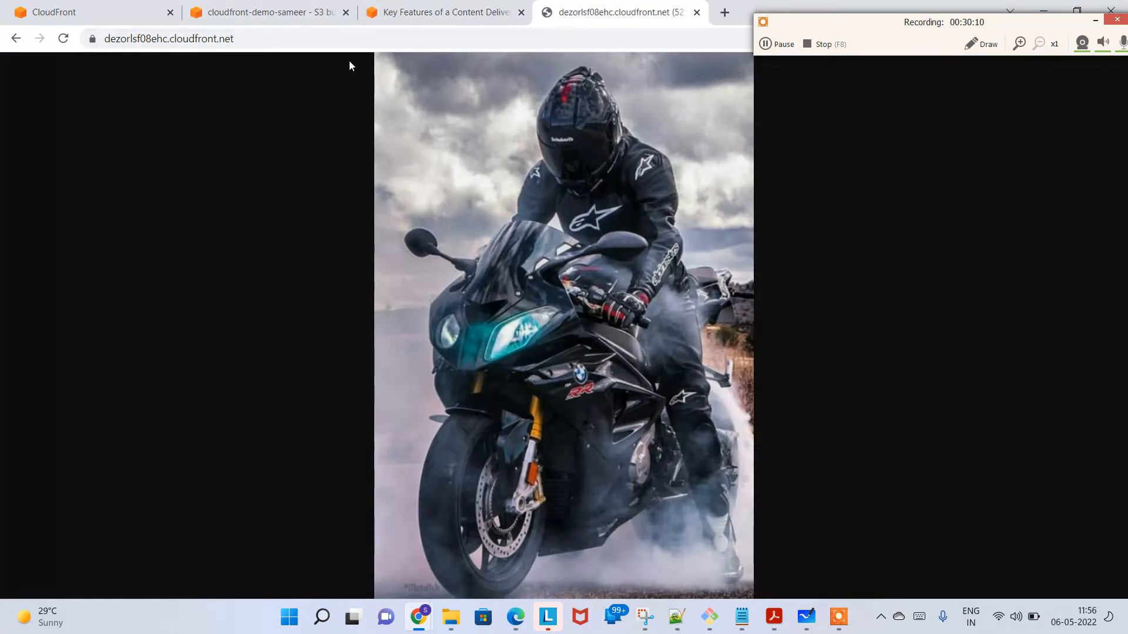
left_click(66, 43)
left_click(696, 12)
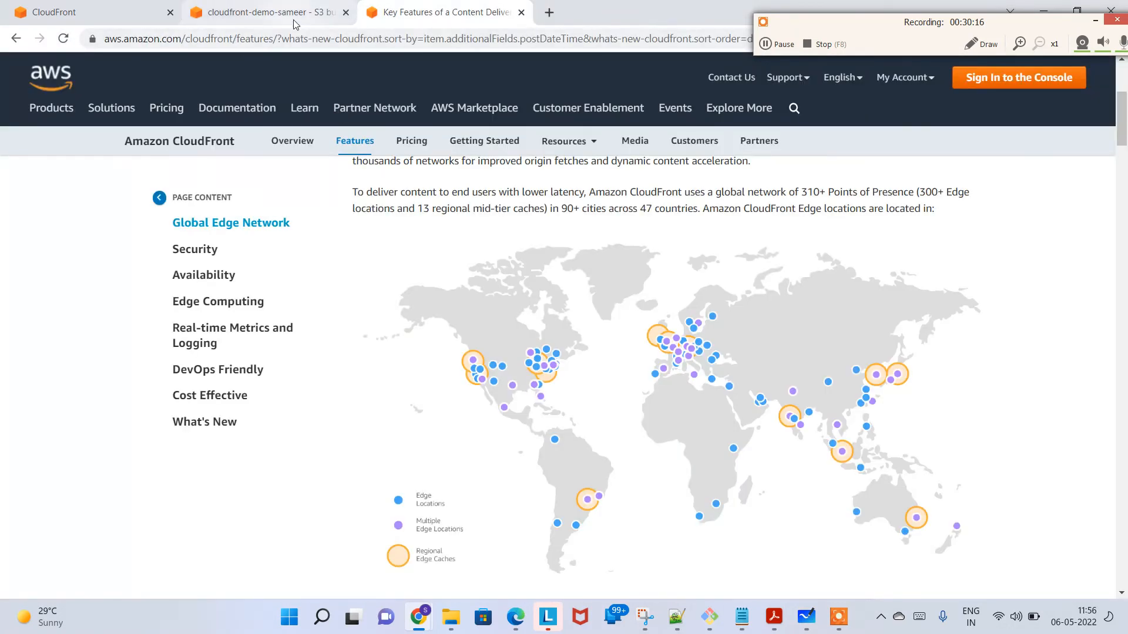
Step: Return to the CloudFront console and show the list of all distributions
left_click(281, 14)
left_click(102, 6)
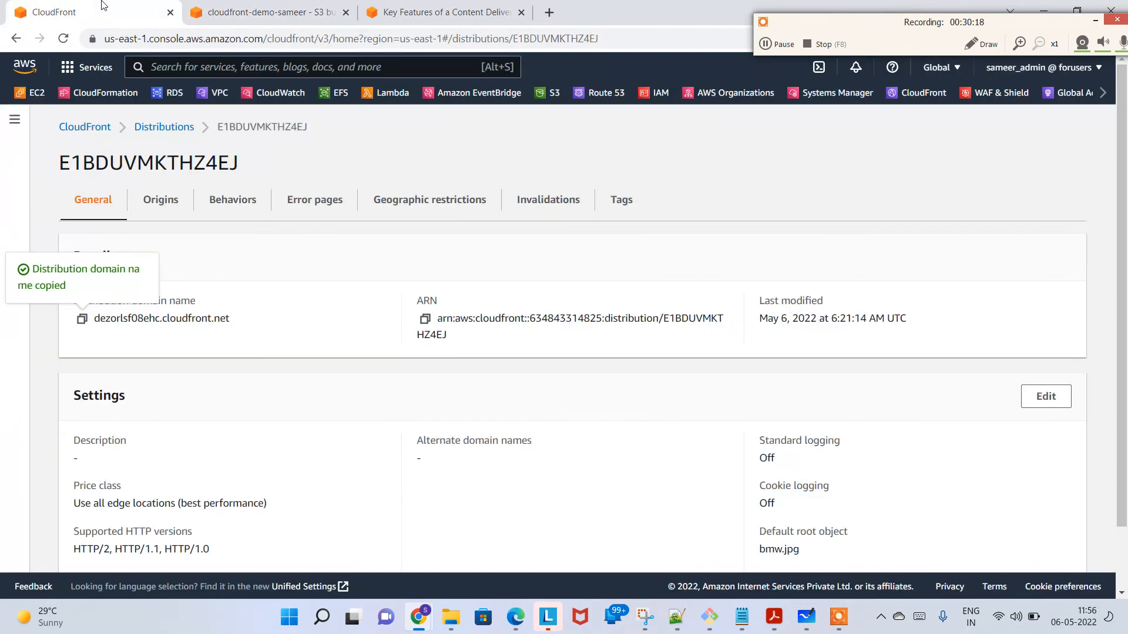
left_click(174, 133)
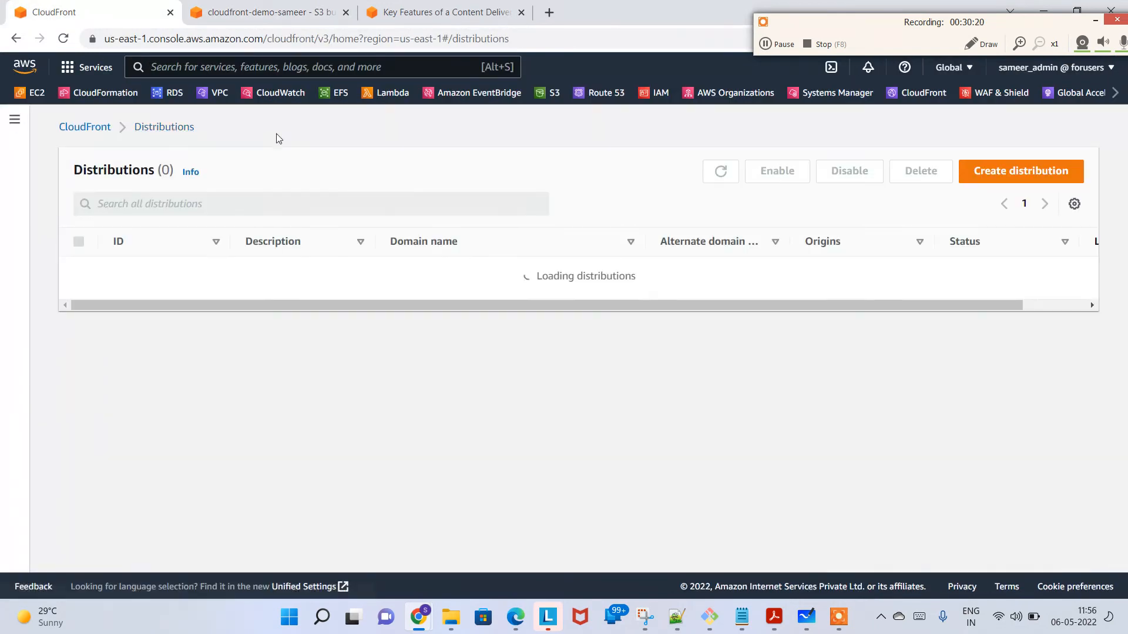
Step: Search Google for "high definition pictures" in a new tab and show the image results
left_click(549, 12)
type("high def")
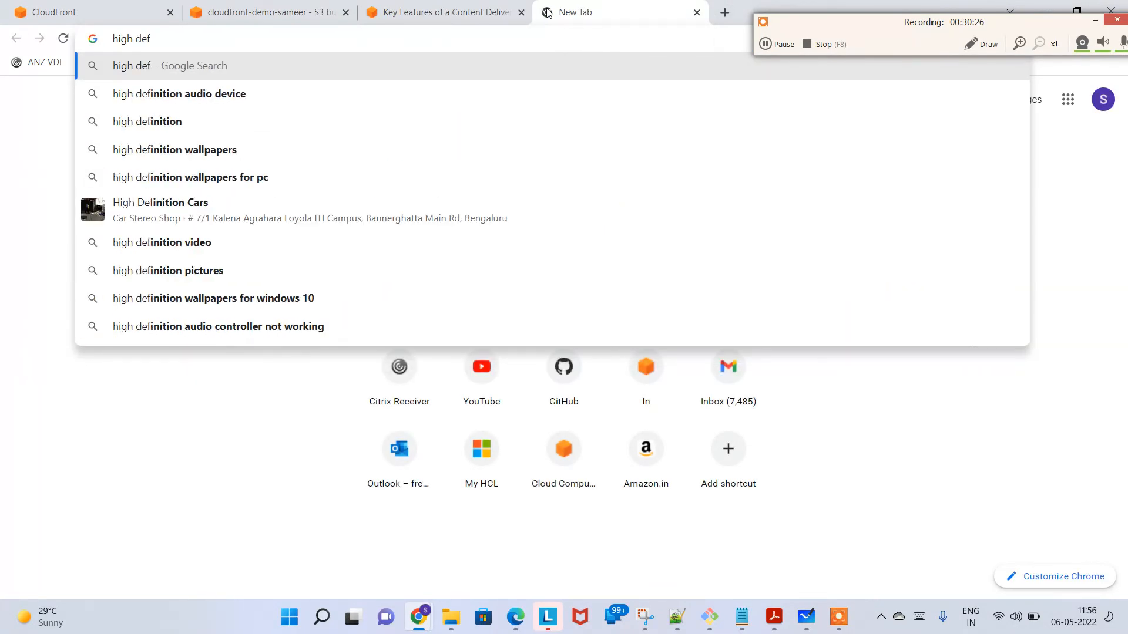
type("inition ")
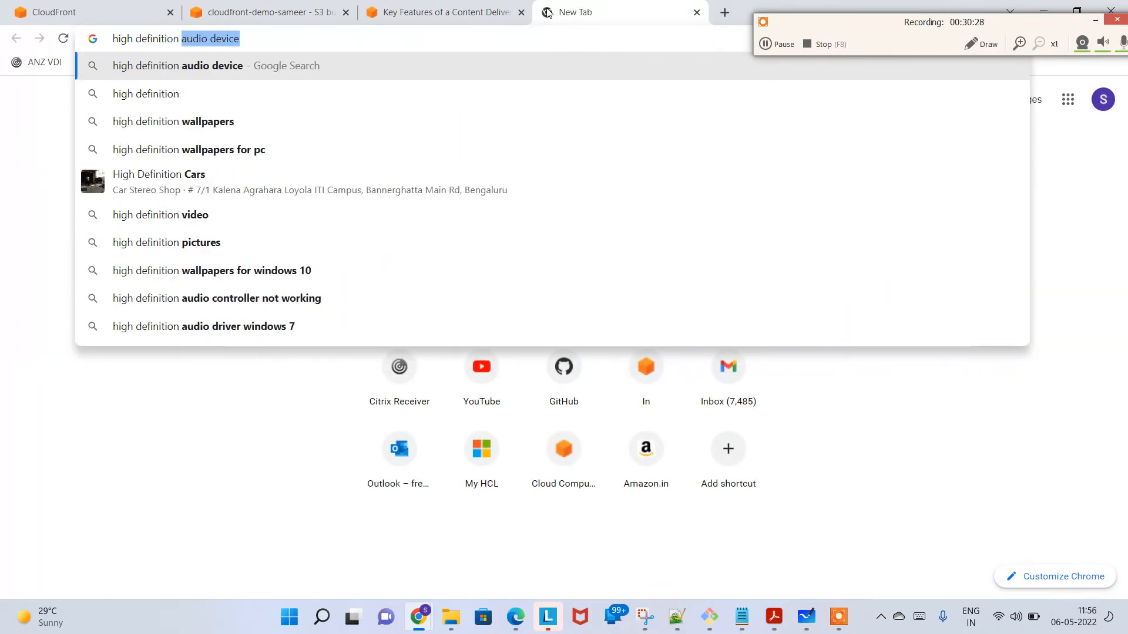
type("pictures")
key("Return")
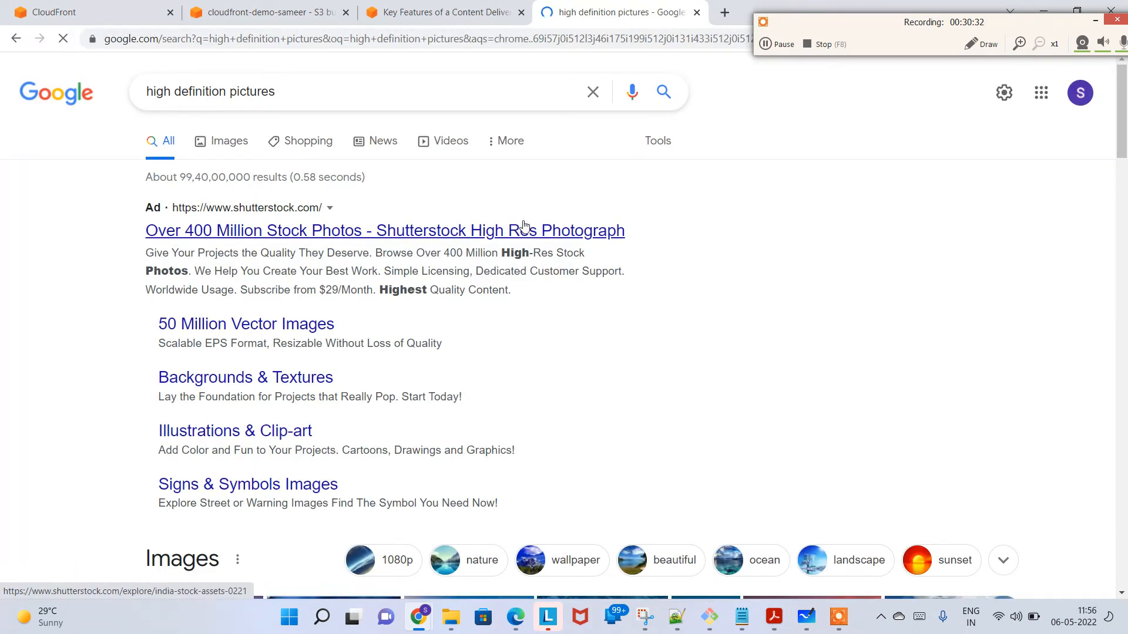
left_click(226, 141)
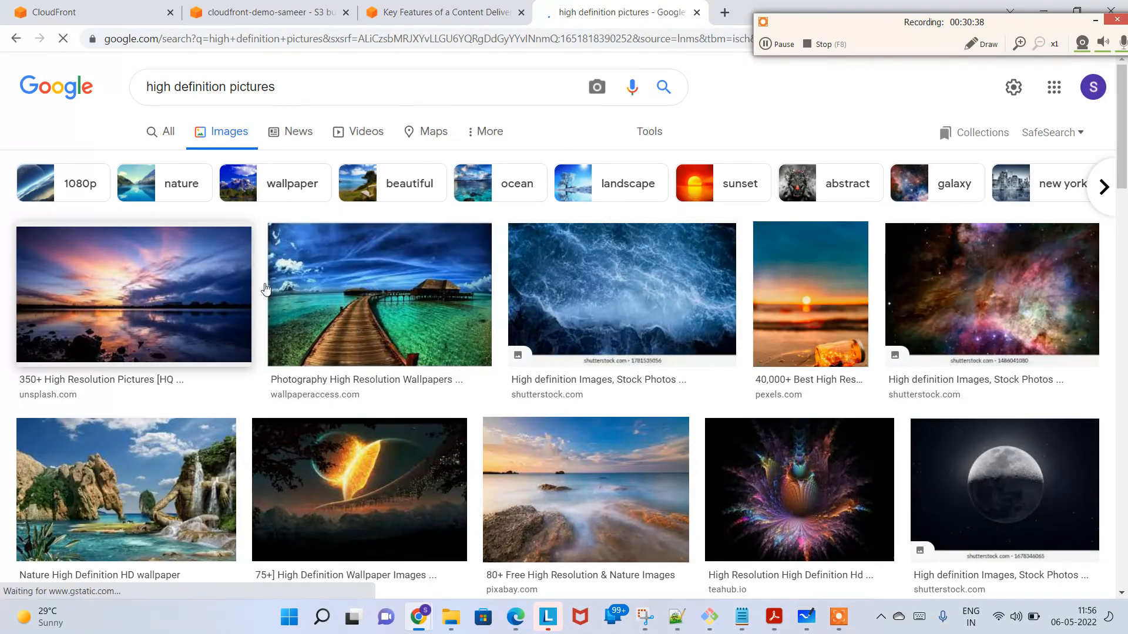
Step: Select the wooden pier picture from wallpaperaccess.com and open its source page at the full wallpaper
left_click(365, 284)
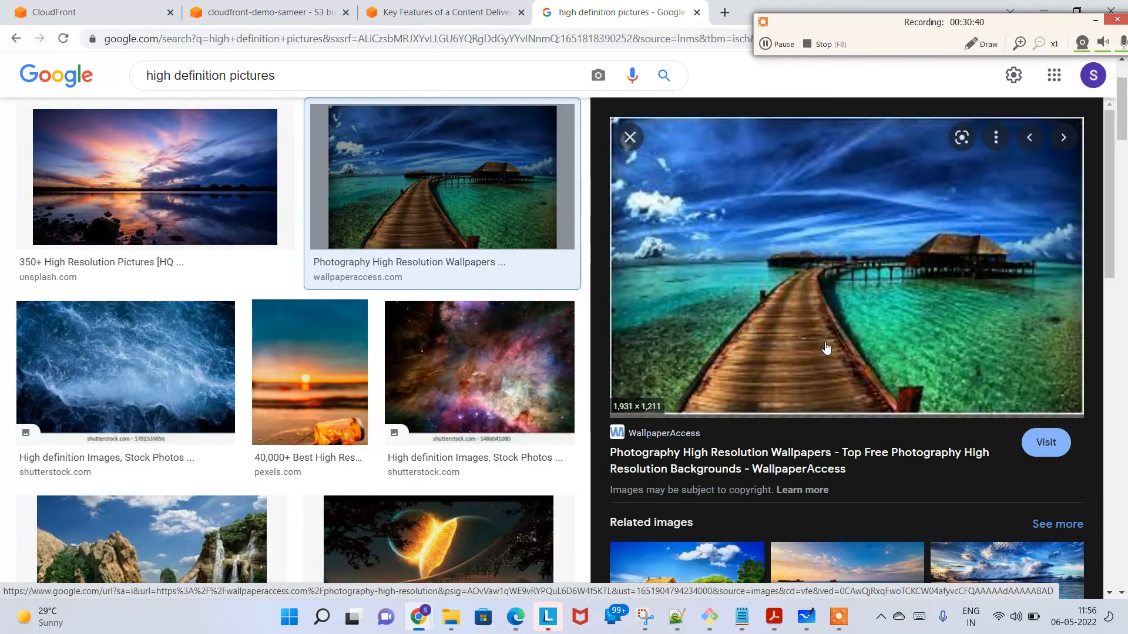
left_click(825, 347)
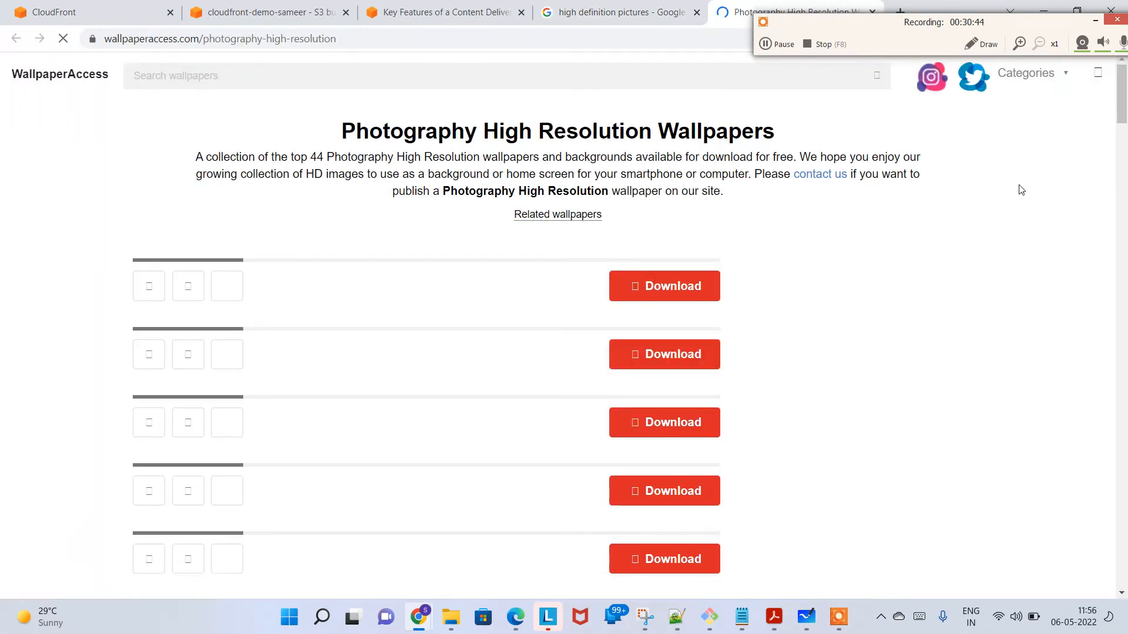
left_click_drag(1126, 84, 1126, 104)
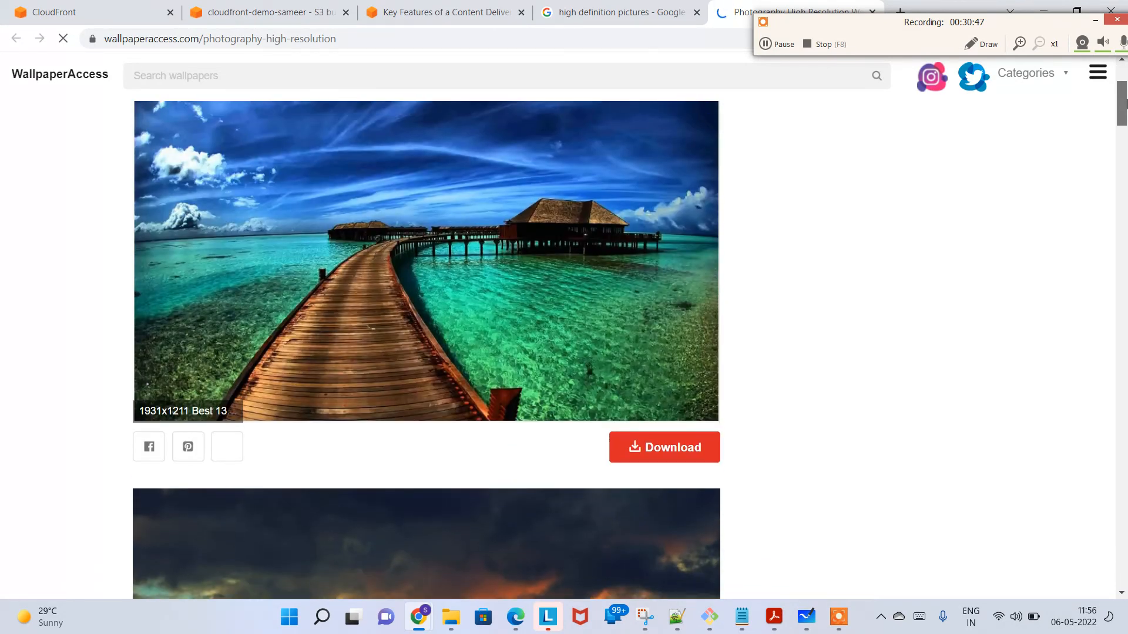
Step: Try to download the pier wallpaper as a full resolution image and go back to the wallpaper page
left_click(686, 450)
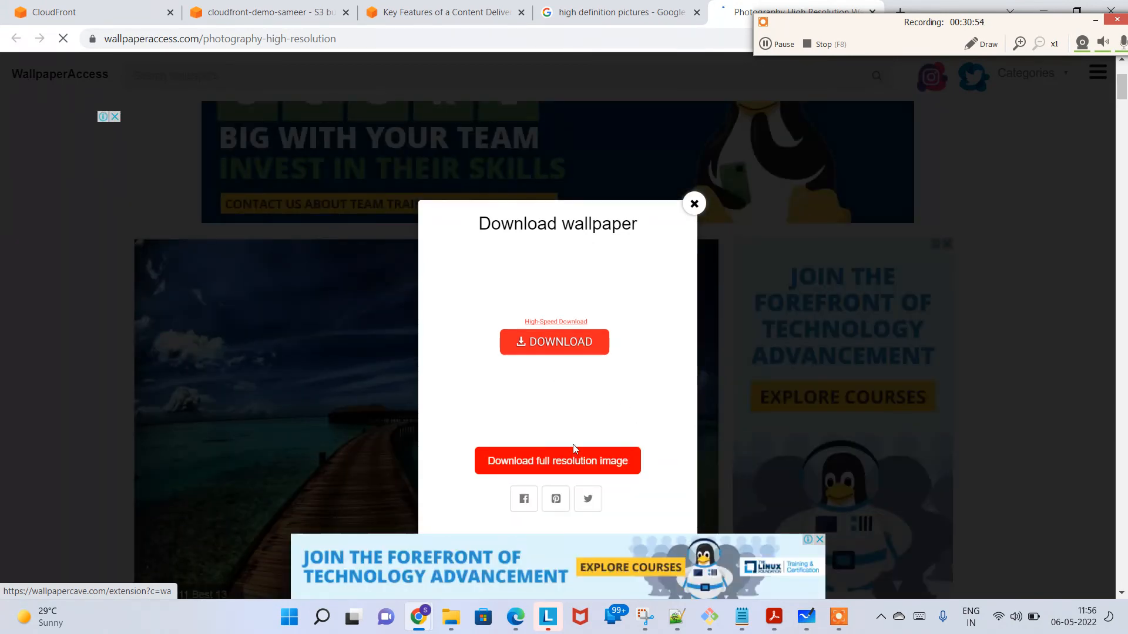
left_click(596, 464)
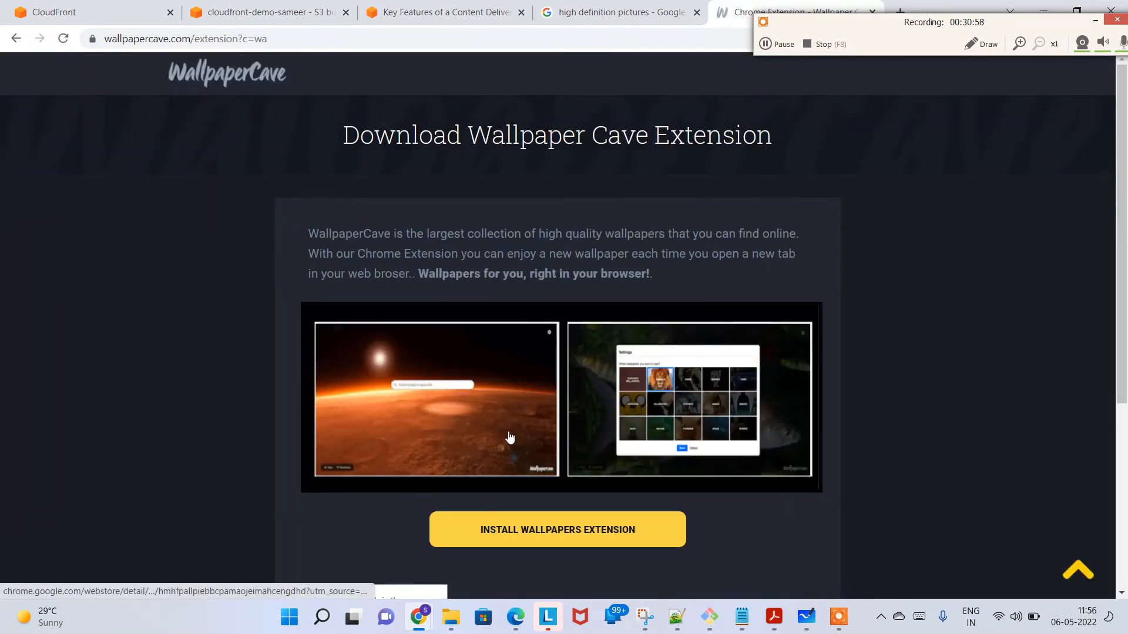
mouse_move(1126, 204)
left_mouse_down()
mouse_move(1126, 376)
mouse_move(1126, 205)
left_mouse_up()
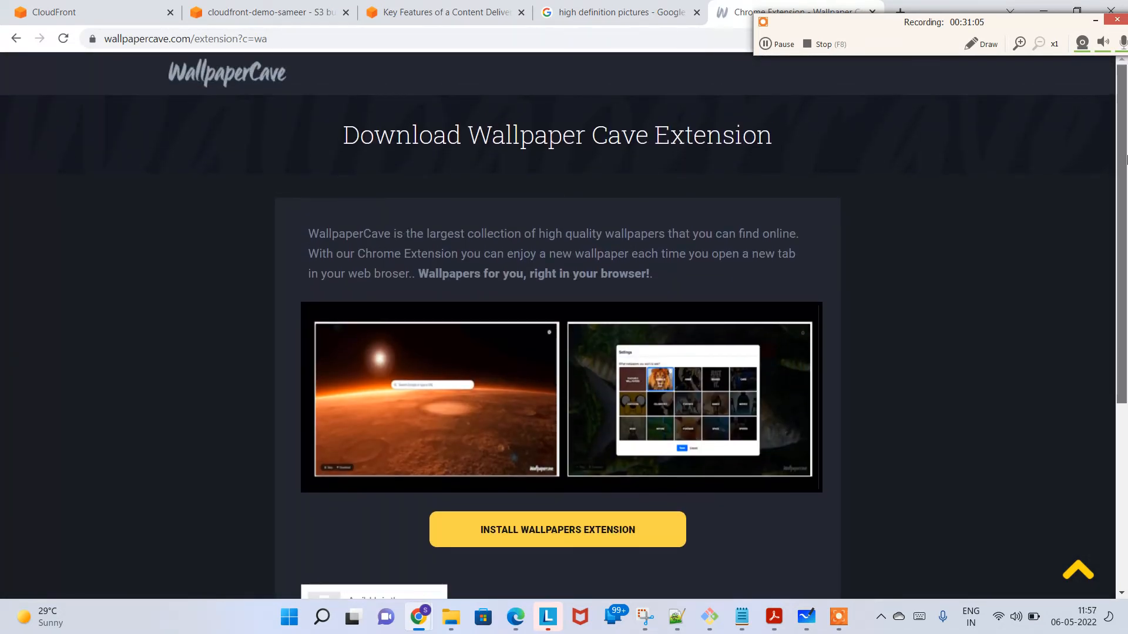
left_click(15, 38)
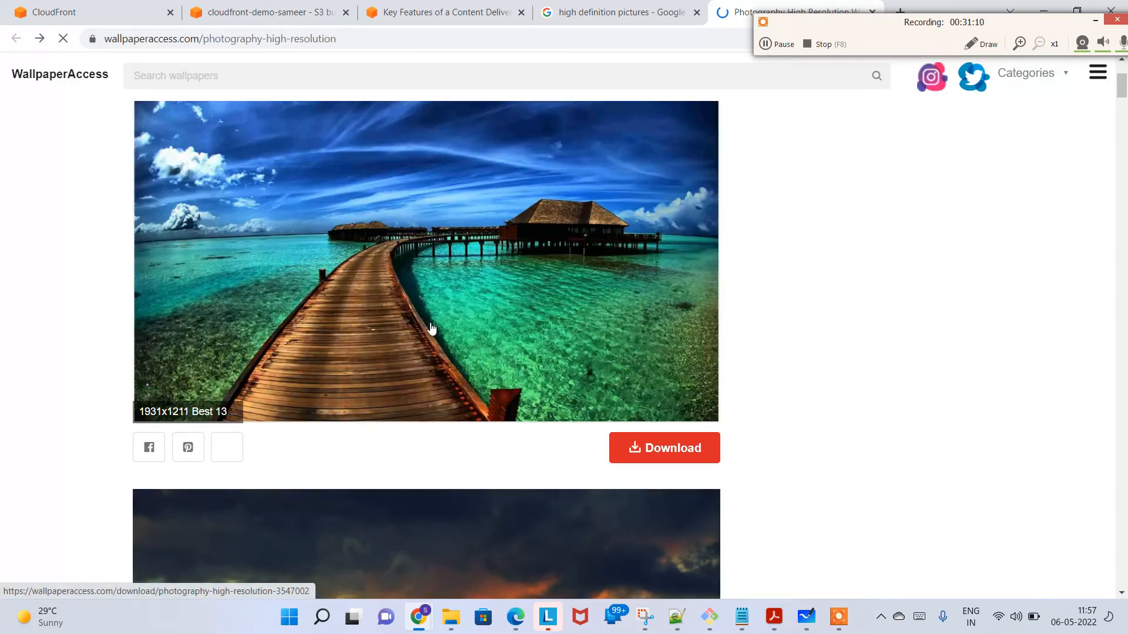
Step: Try to get the pier wallpaper through the high-speed download link and close the RichSearch extension window it leads to
left_click(468, 283)
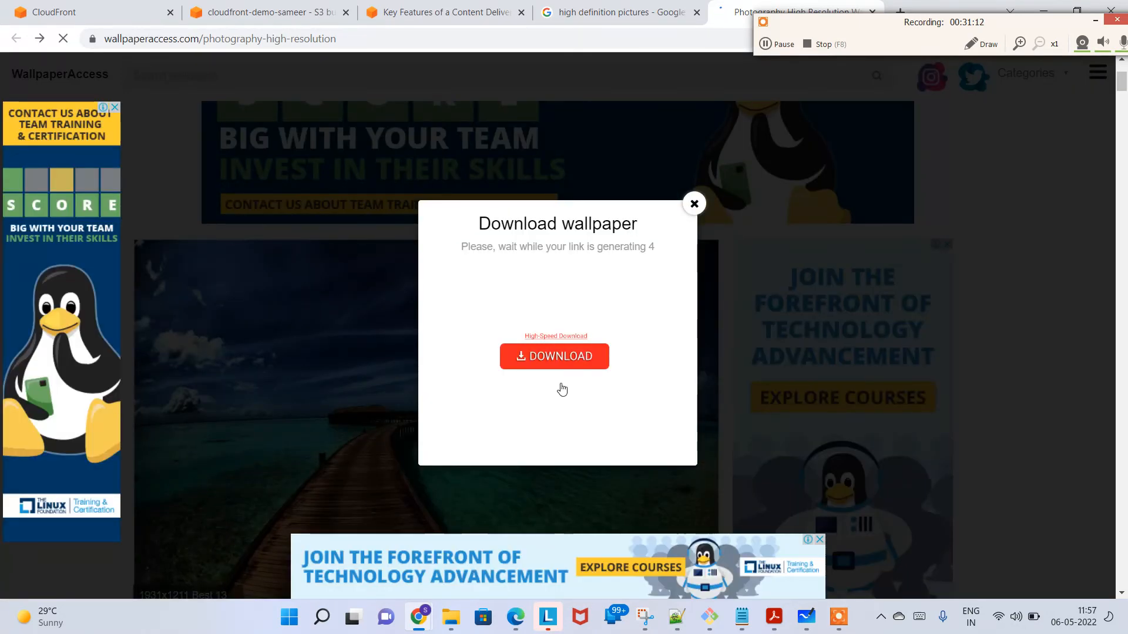
left_click(570, 343)
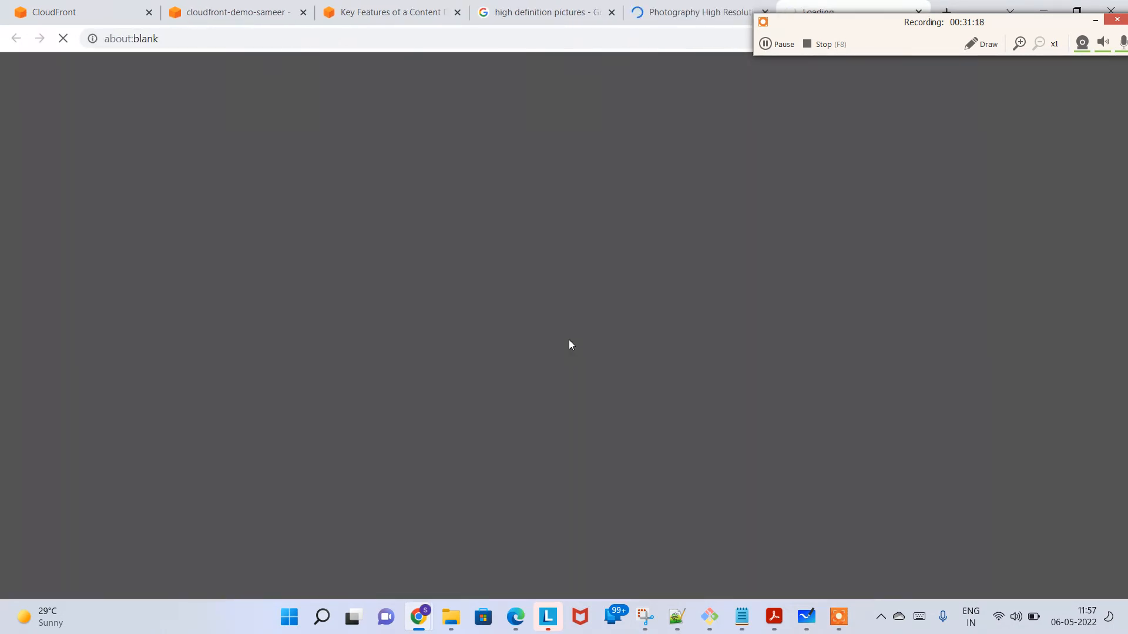
left_click_drag(838, 25, 1027, 134)
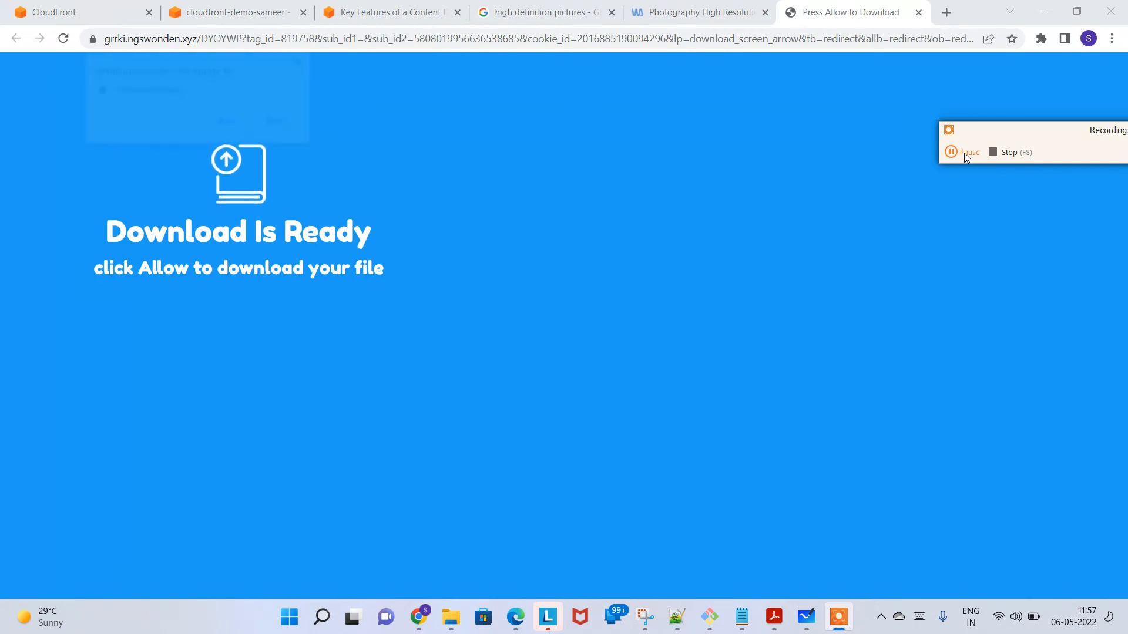
left_click(225, 126)
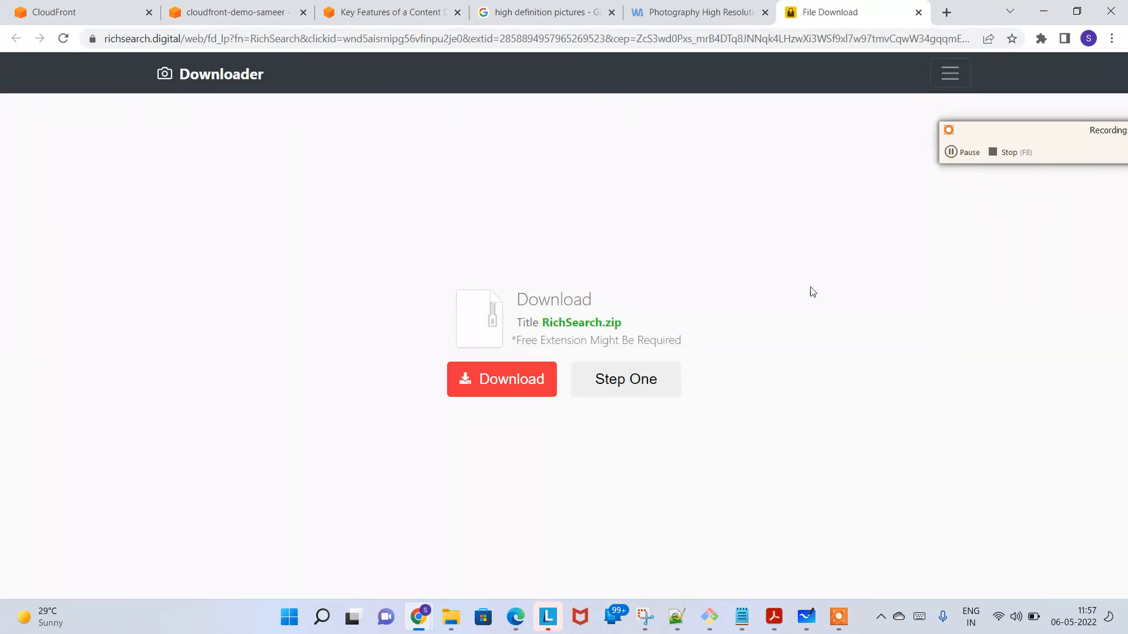
left_click(520, 382)
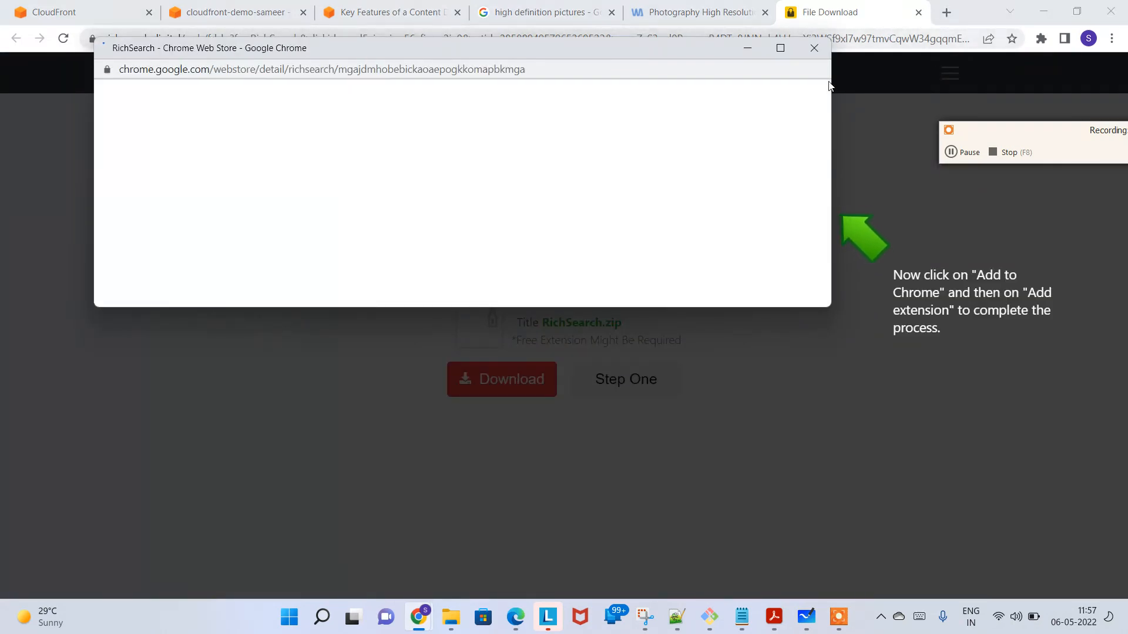
left_click(815, 49)
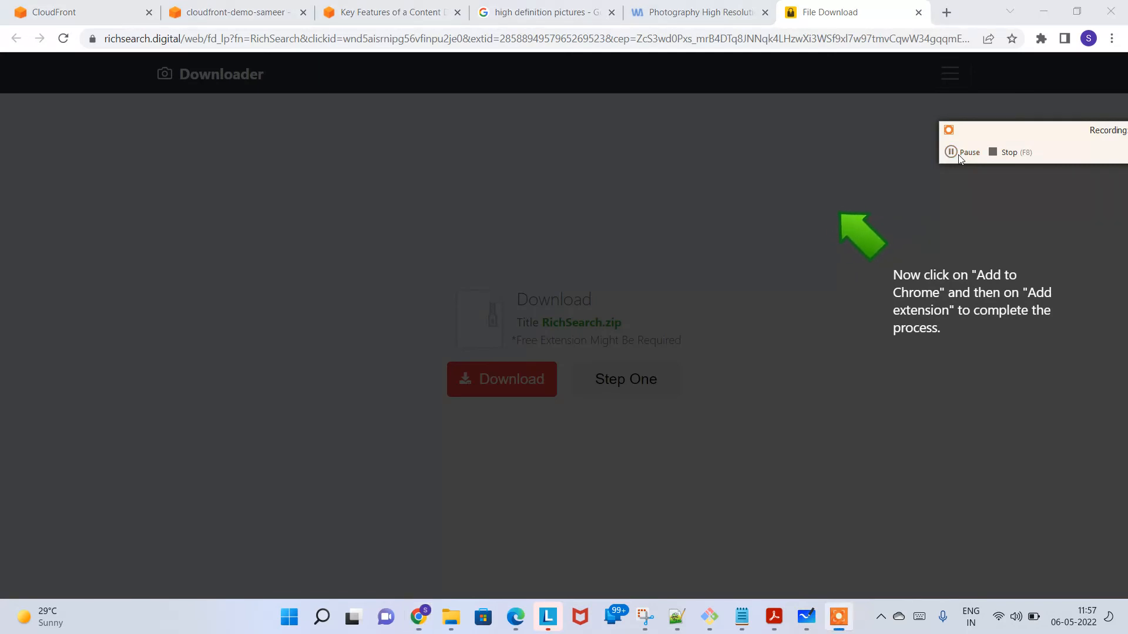
left_click(960, 154)
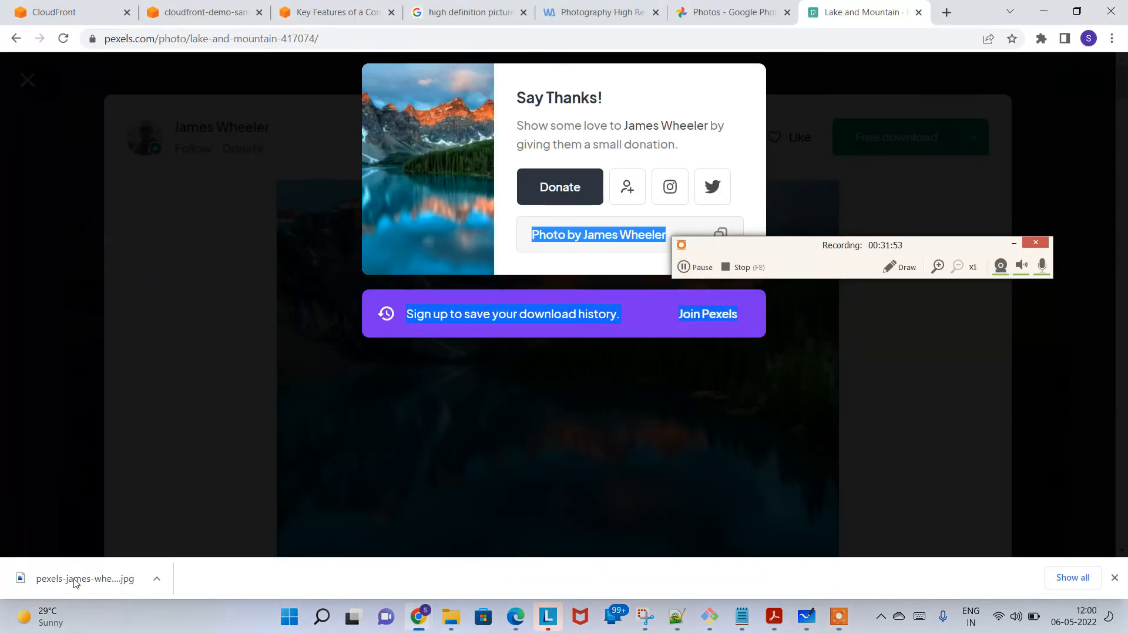
Step: View the downloaded Pexels lake and mountain picture, and check its file size in the Downloads folder
left_click(27, 580)
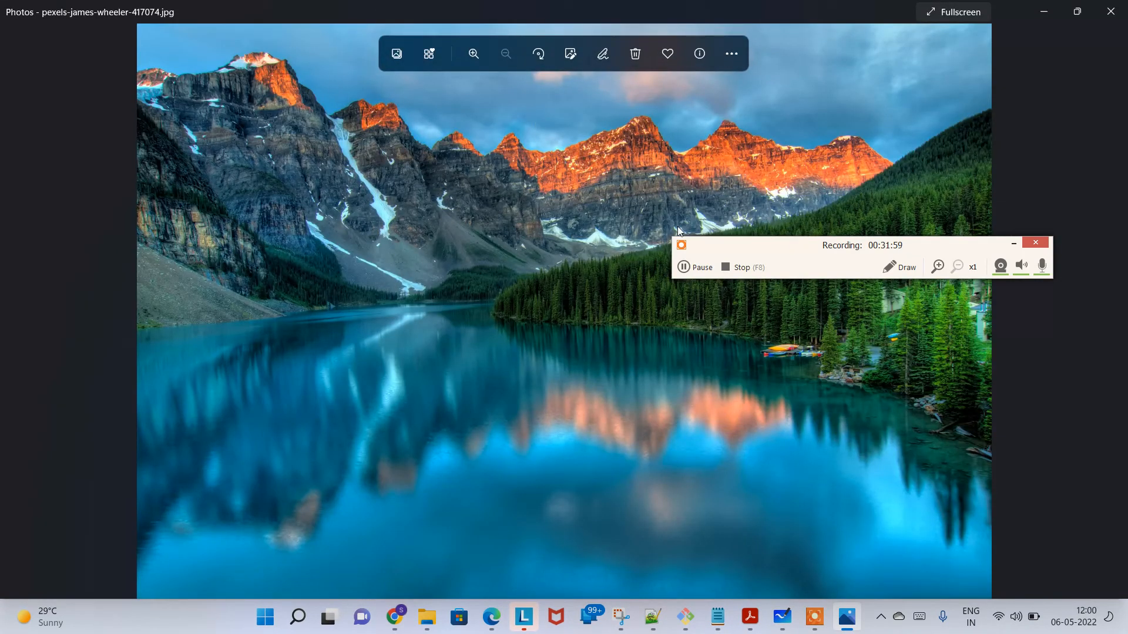
left_click(1110, 11)
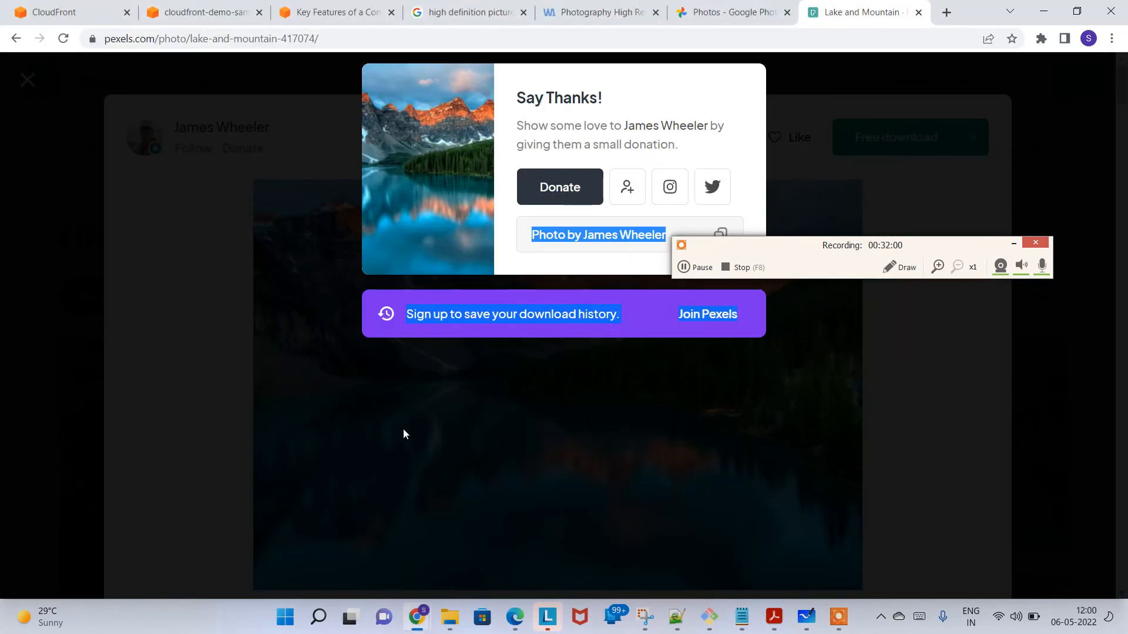
key("super+e")
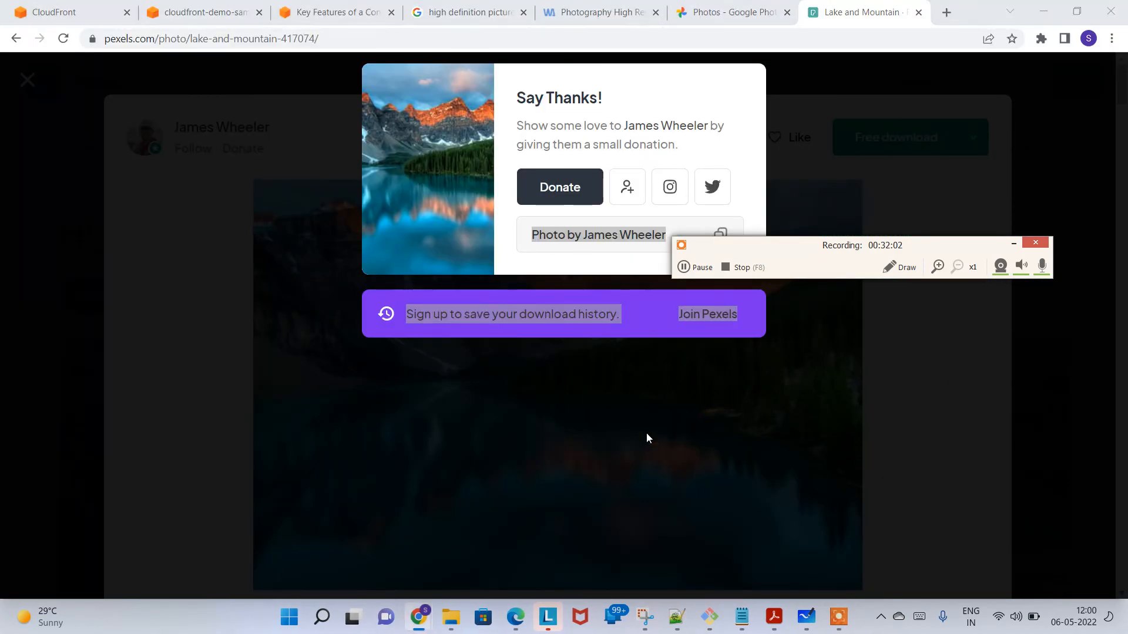
left_click(72, 156)
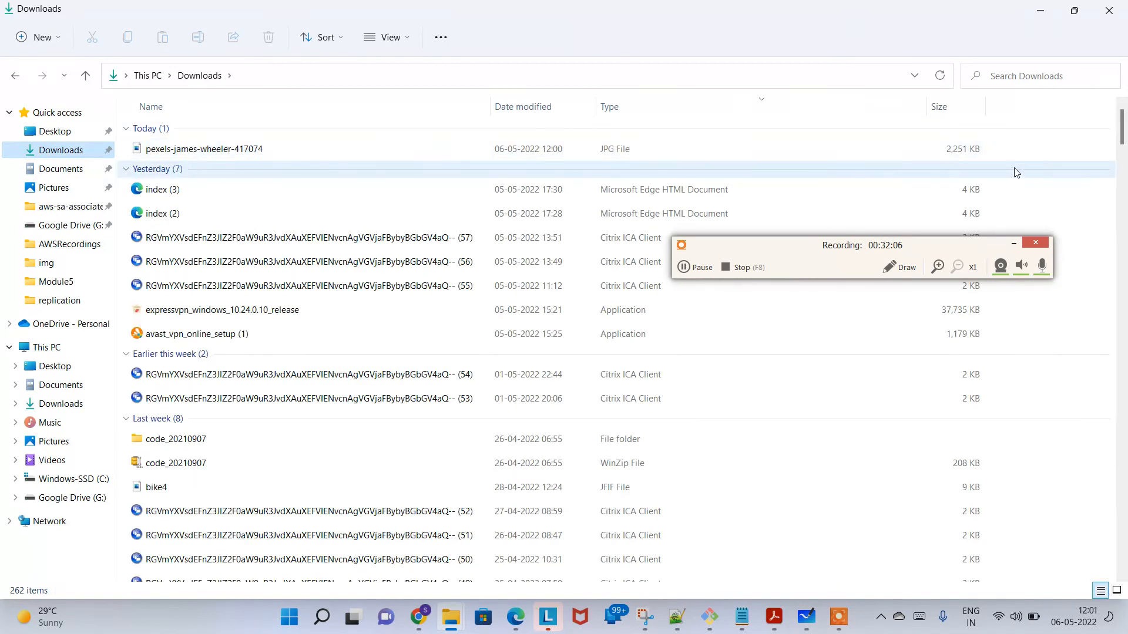
left_click(968, 151)
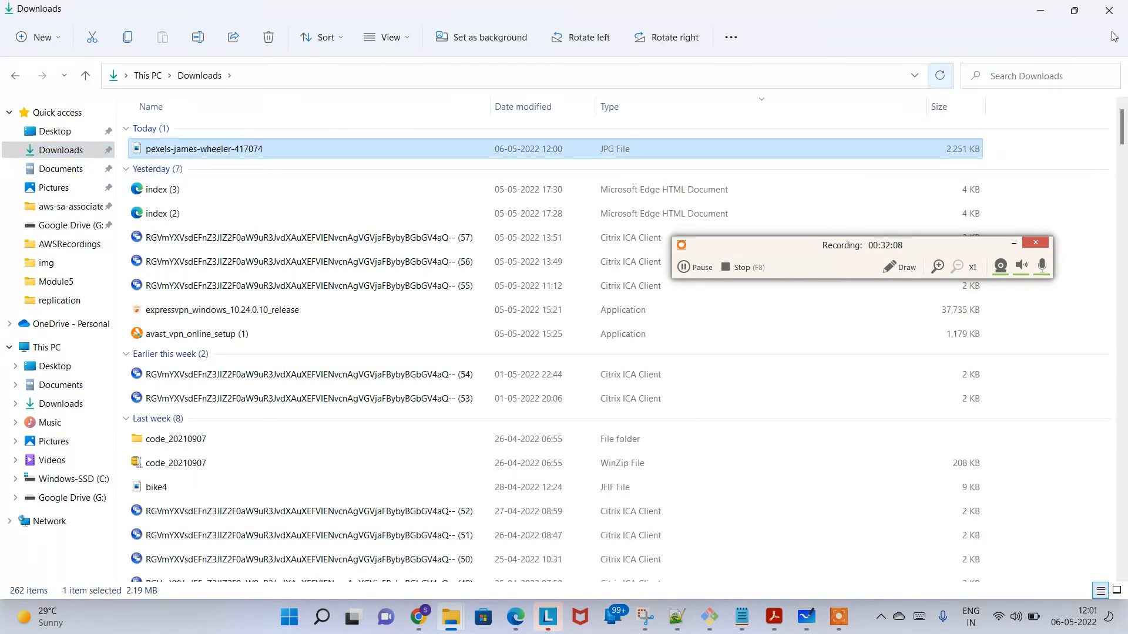
left_click(1040, 10)
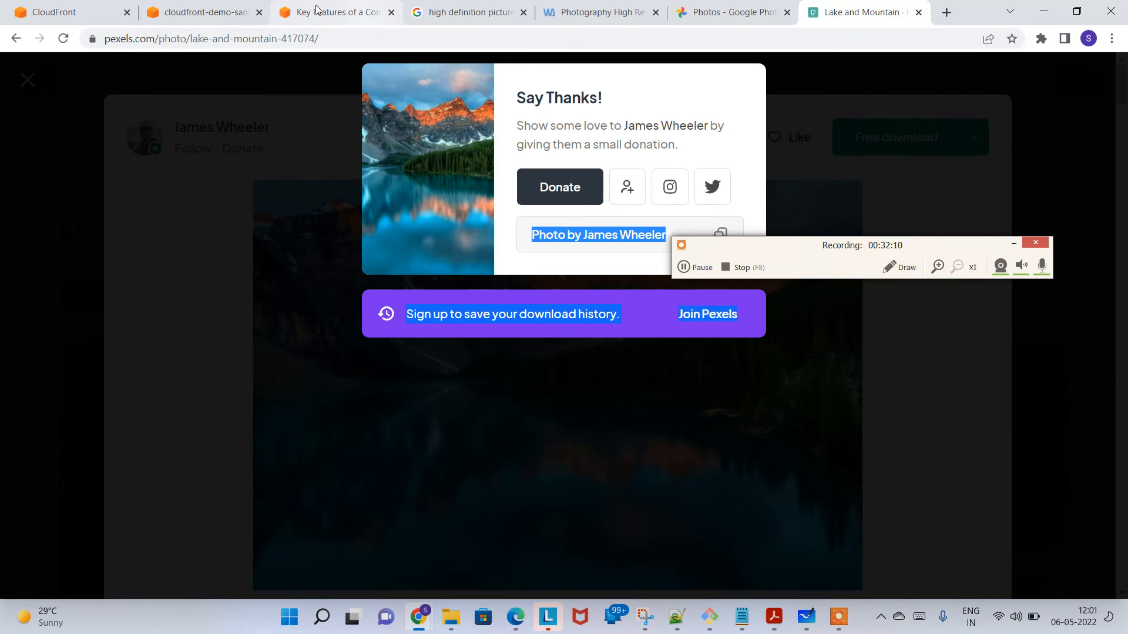
Step: Start an upload to the CloudFront demo S3 bucket and add the Pexels lake picture from the Downloads folder
left_click(212, 7)
left_click(3, 5)
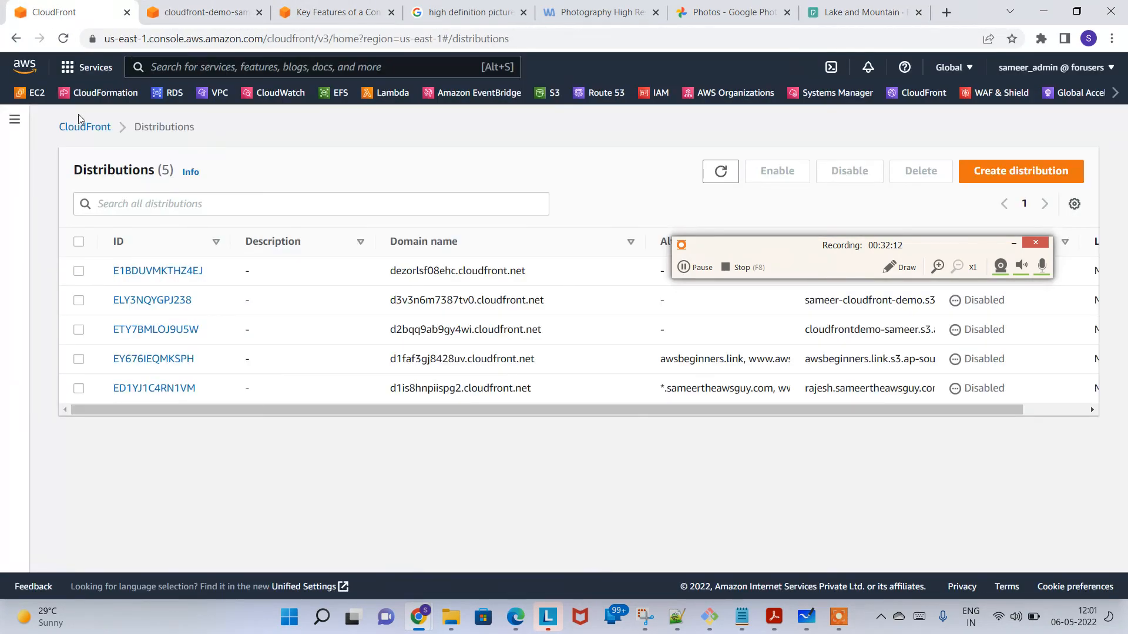
left_click(194, 9)
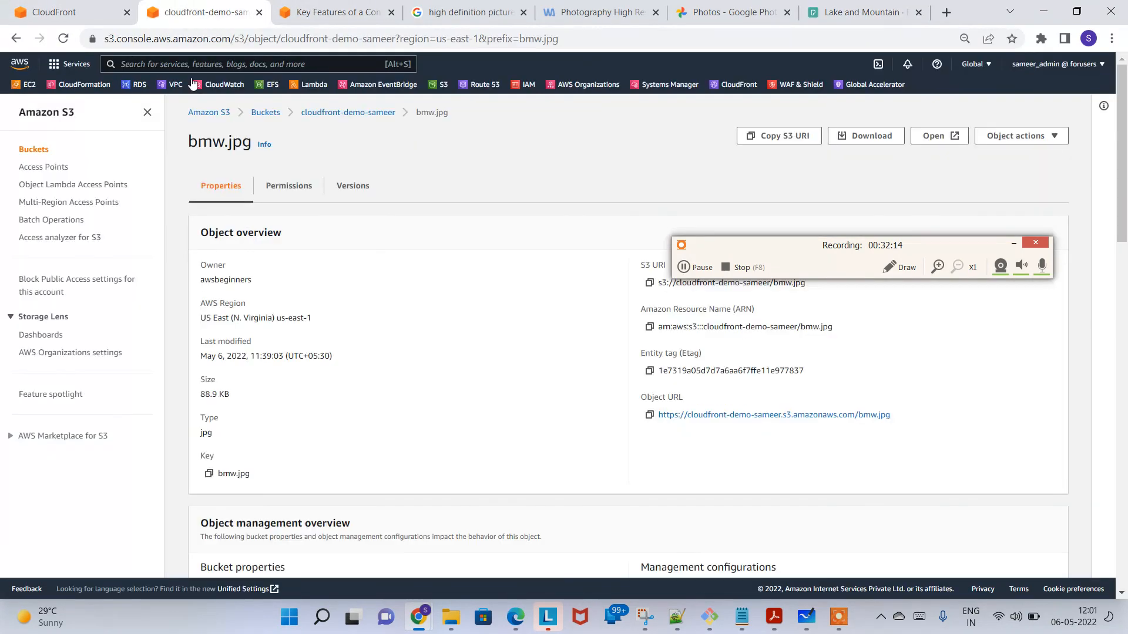
left_click(305, 113)
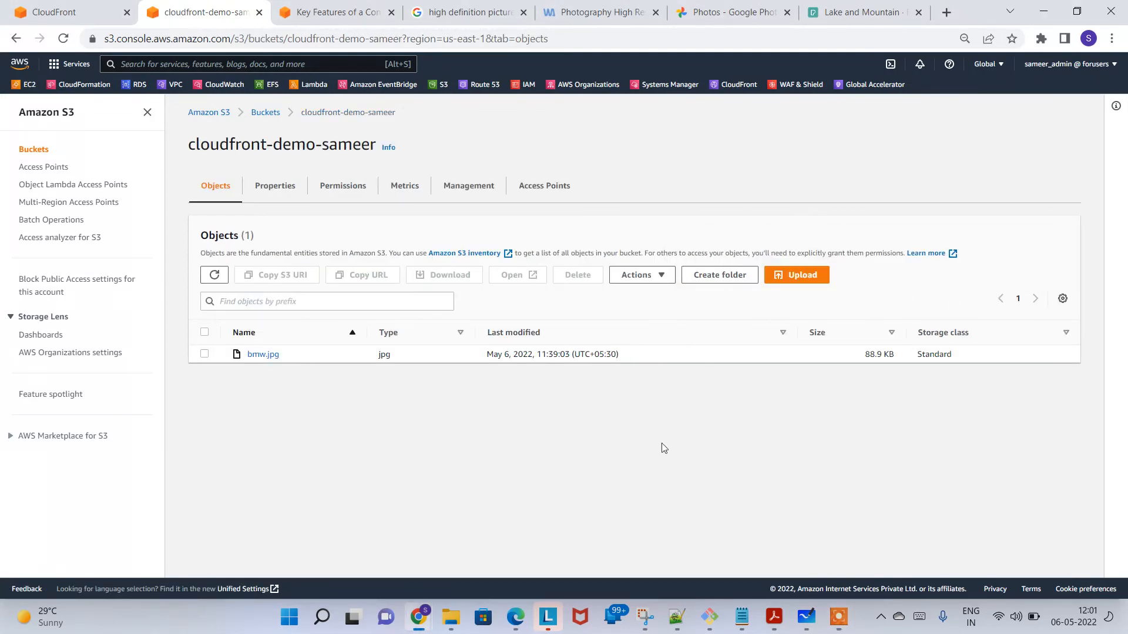
left_click(791, 279)
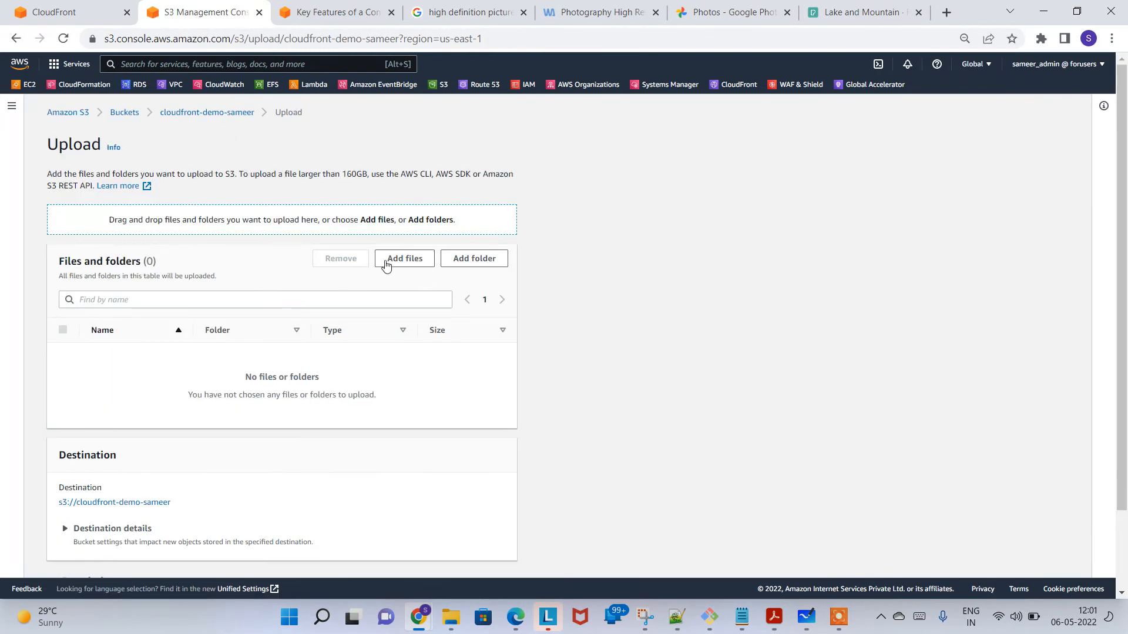
left_click(386, 266)
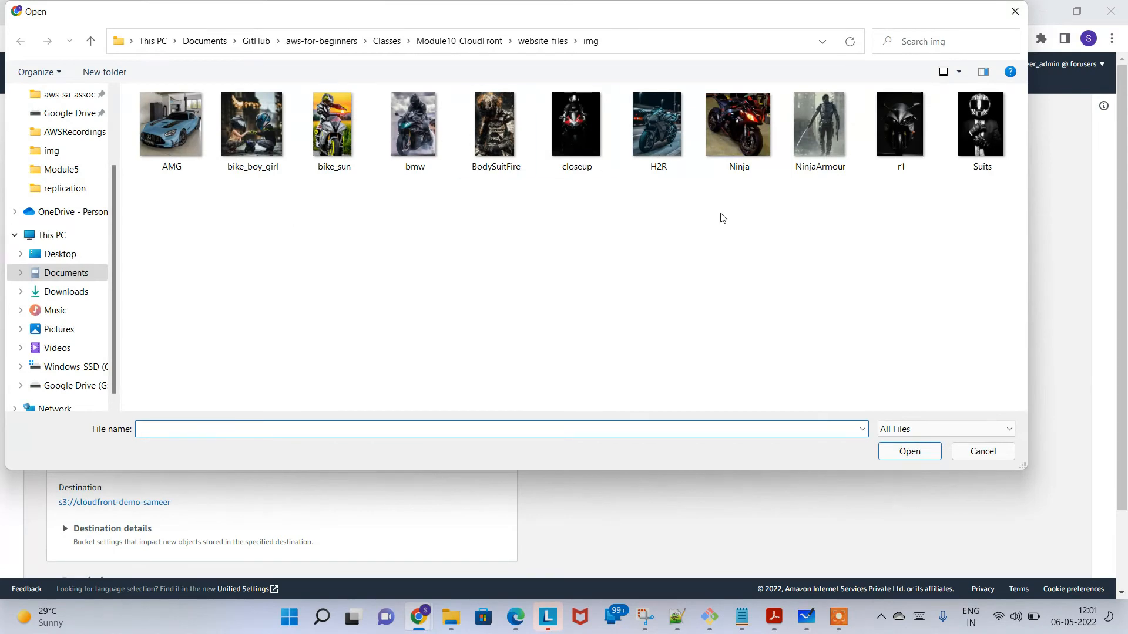
left_click(88, 292)
double_click(233, 141)
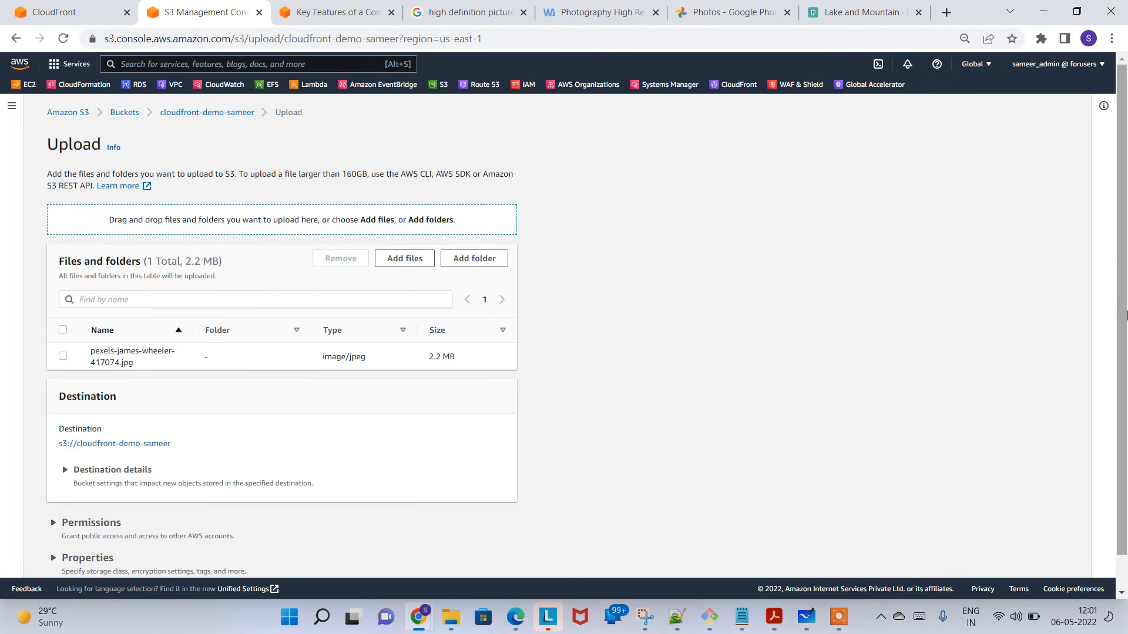
Step: Upload the added lake picture with the default permissions and properties, and return to the bucket's object list
scroll(1121, 353, "down", 1)
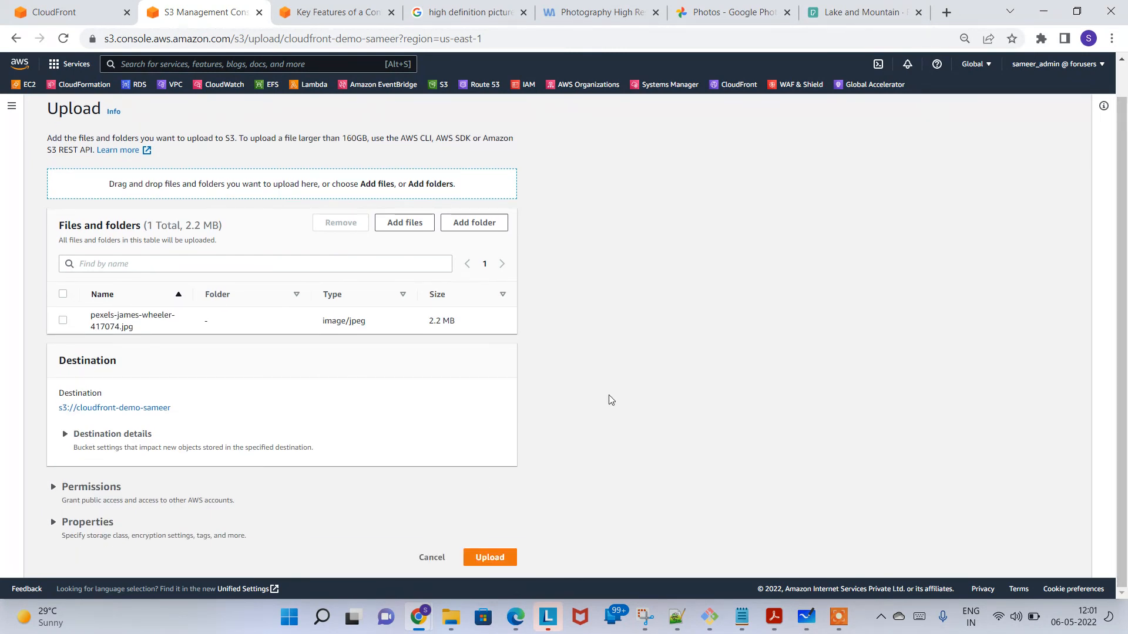
left_click_drag(1125, 433, 1125, 303)
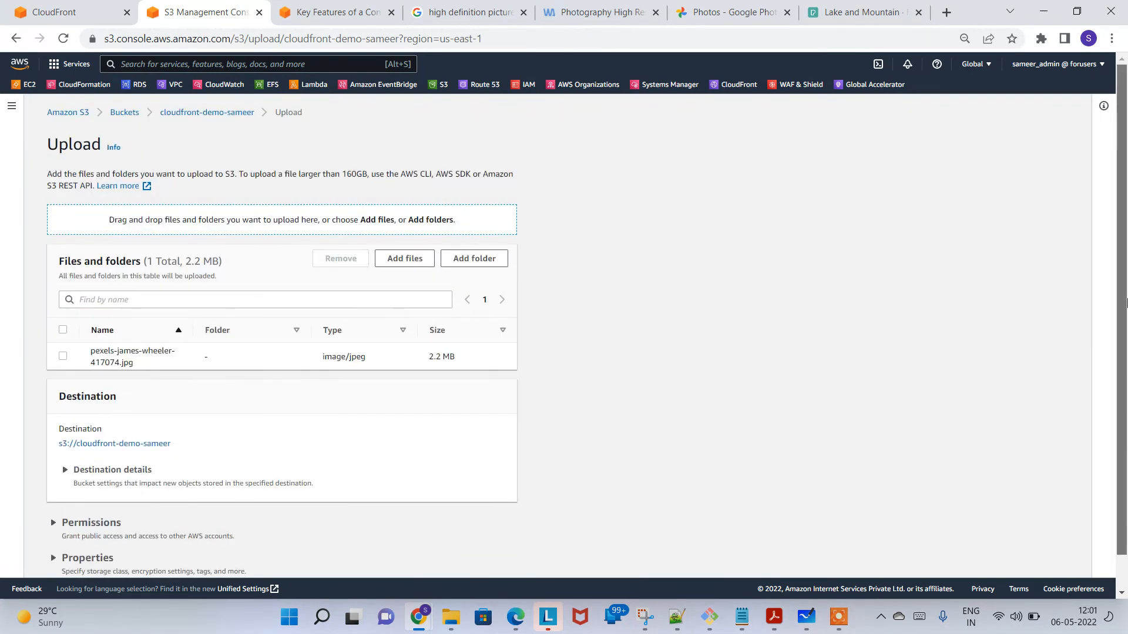
scroll(1125, 355, "down", 1)
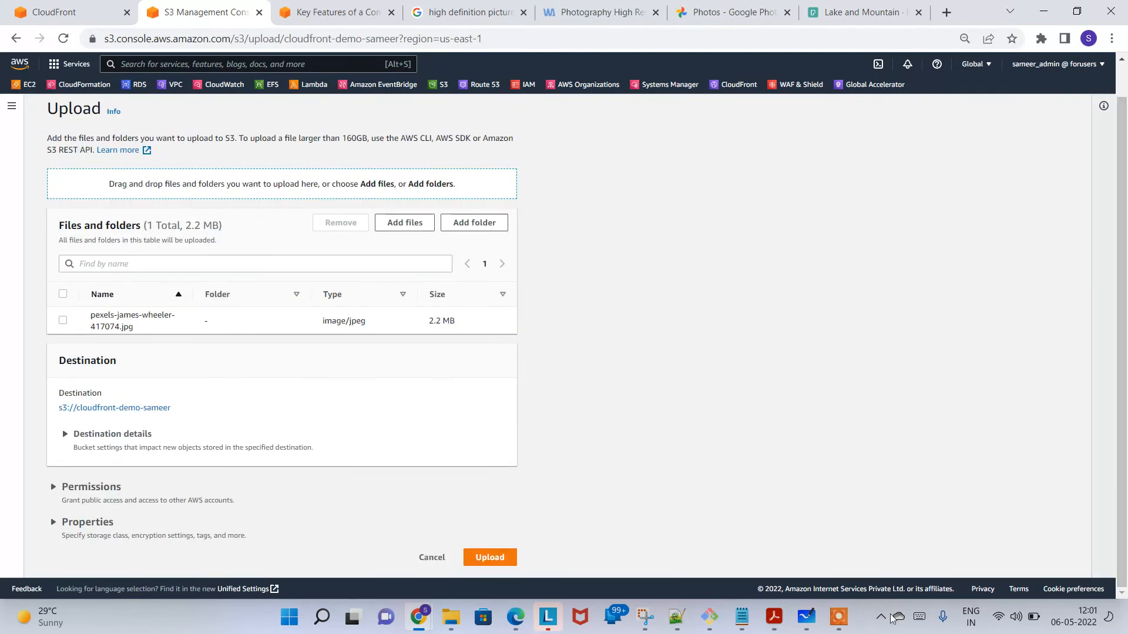
left_click(501, 558)
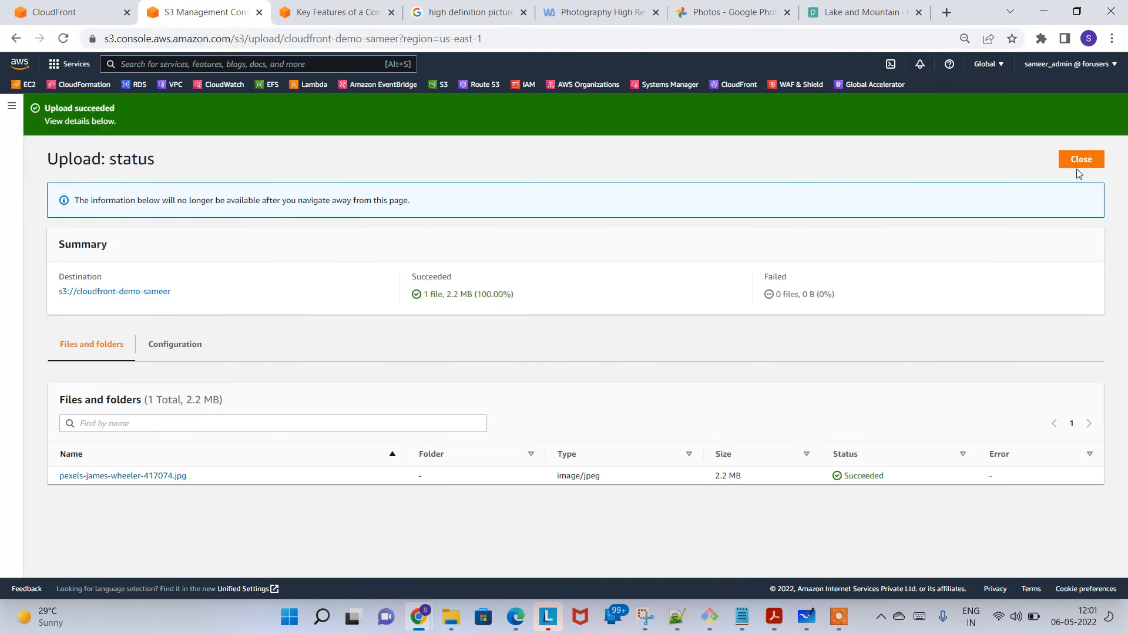
left_click(1083, 162)
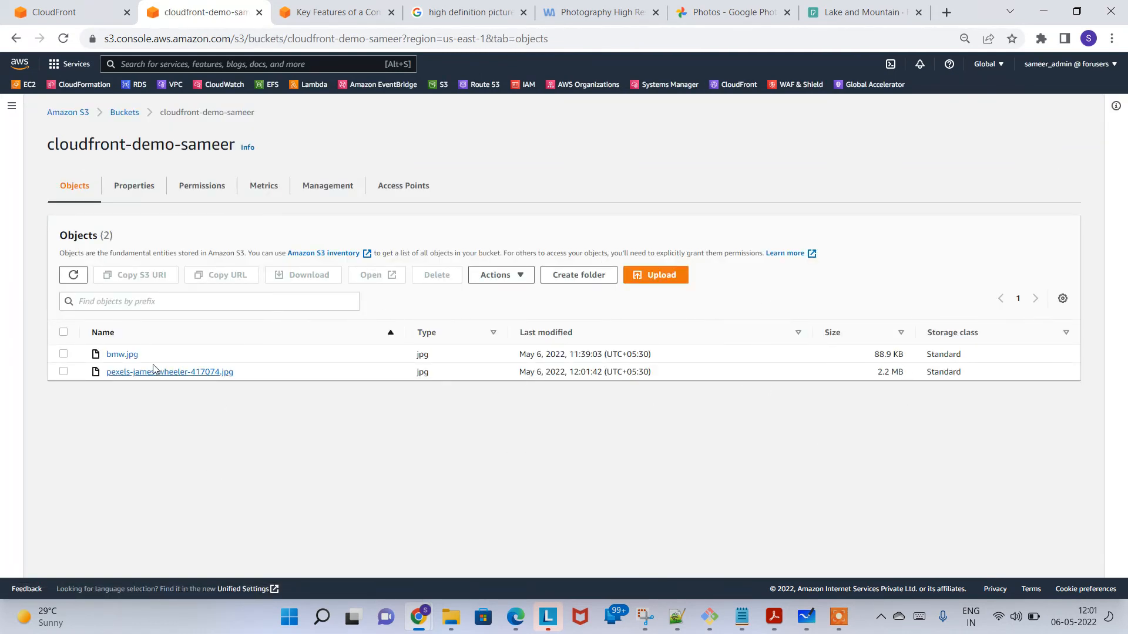
Step: Compare the file size of bmw.jpg with that of the Pexels picture in the bucket's object list
left_click_drag(147, 355, 114, 353)
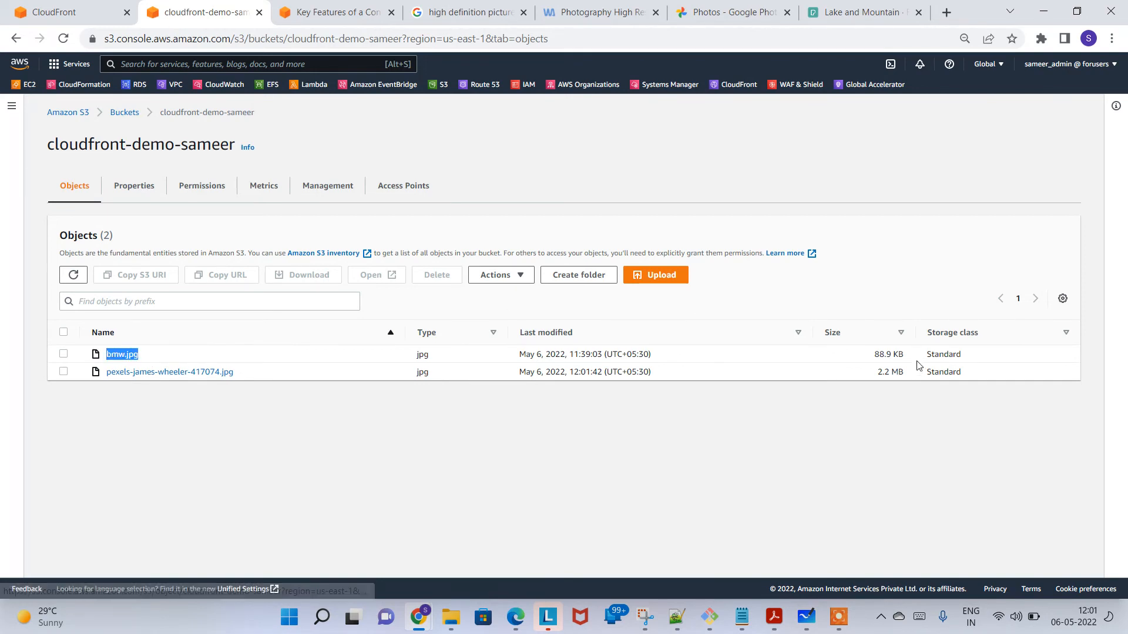
left_click_drag(874, 354, 900, 354)
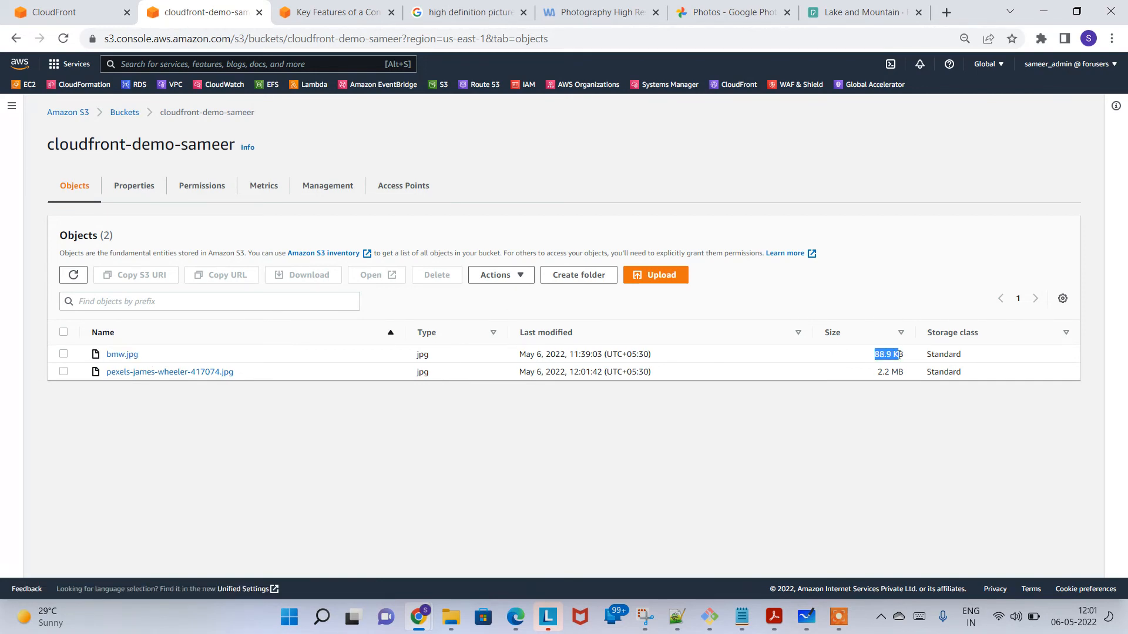
left_click(871, 372)
left_click_drag(879, 372, 914, 376)
left_click(727, 441)
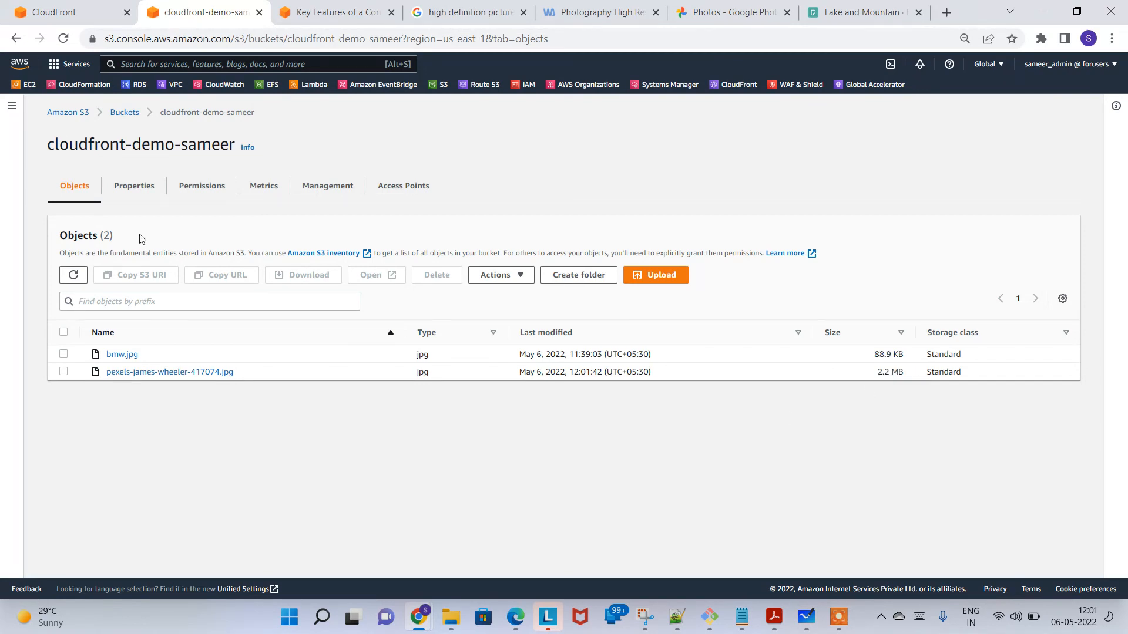
Step: Open the enabled CloudFront distribution and examine its general details and settings
left_click(50, 9)
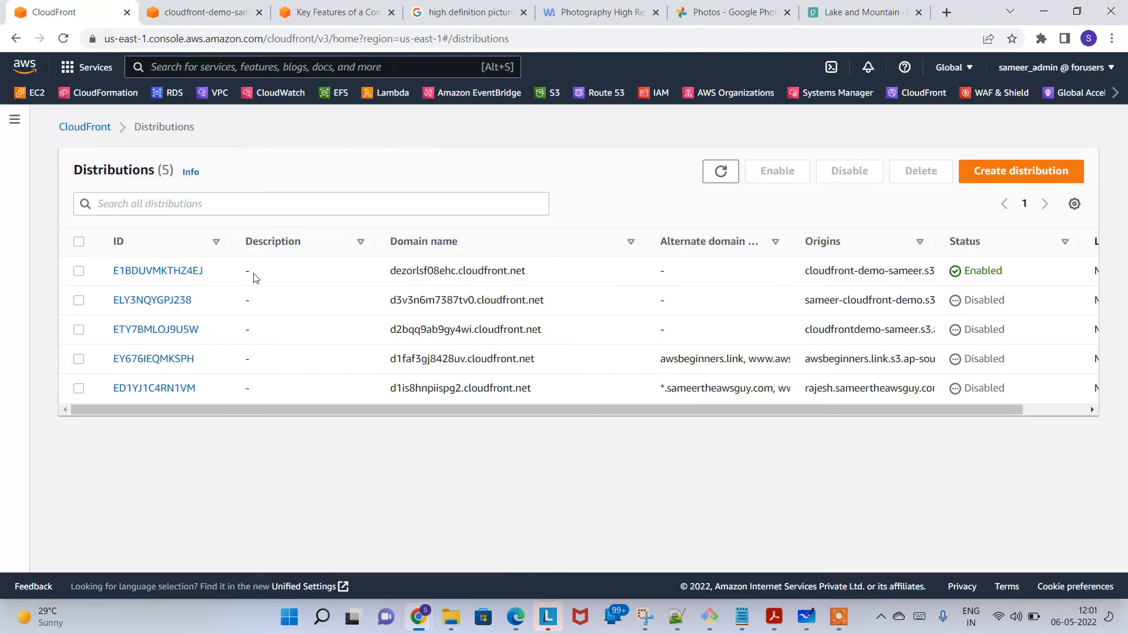
left_click(180, 275)
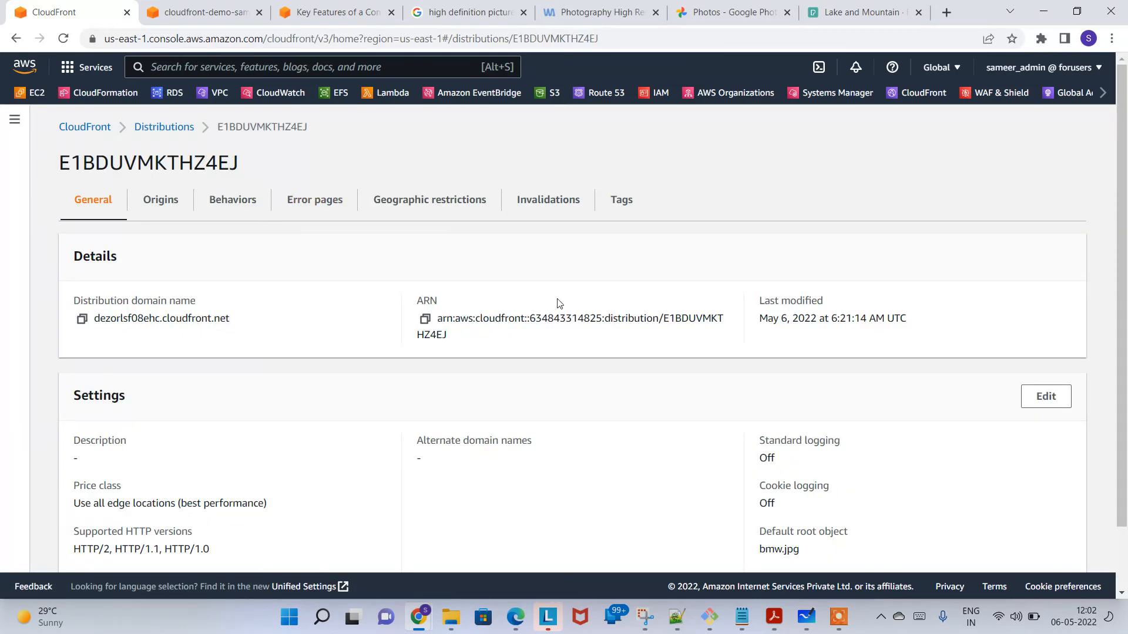
scroll(1125, 320, "down", 1)
scroll(1125, 320, "up", 1)
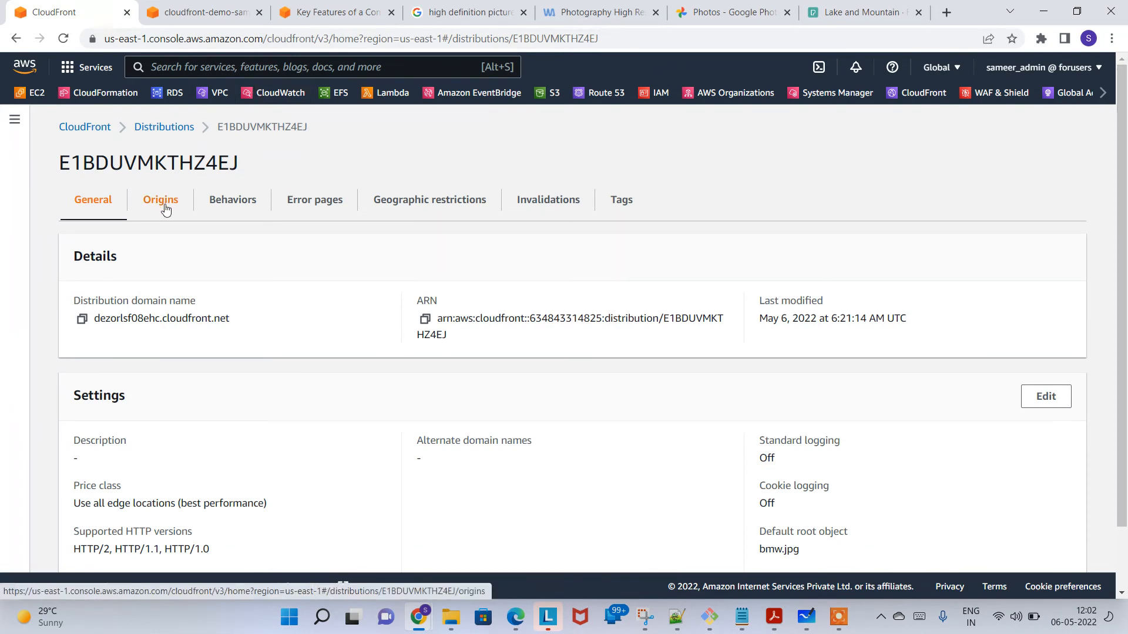
Step: Examine the S3 origin's edit settings, including its additional settings, and return to the distribution without saving
left_click(162, 201)
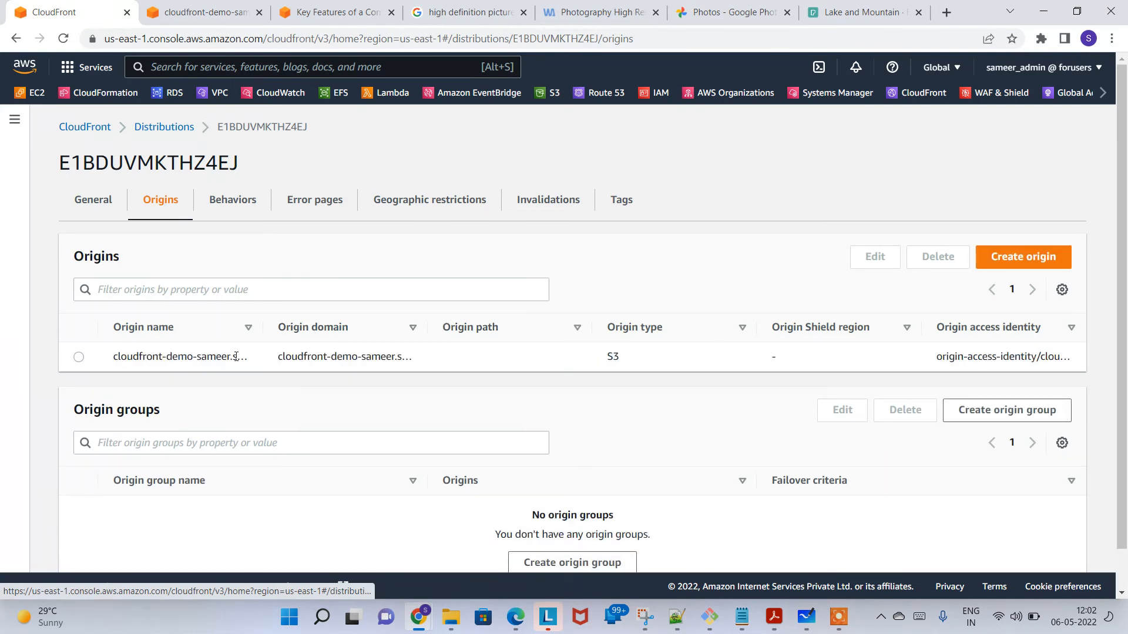
left_click(78, 358)
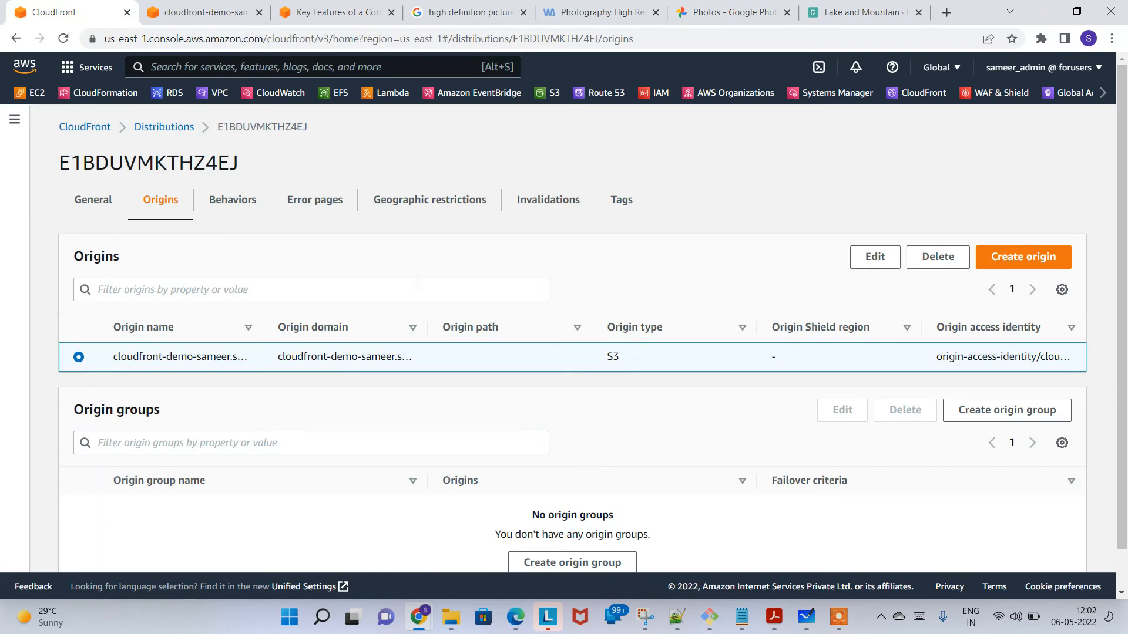
left_click(870, 266)
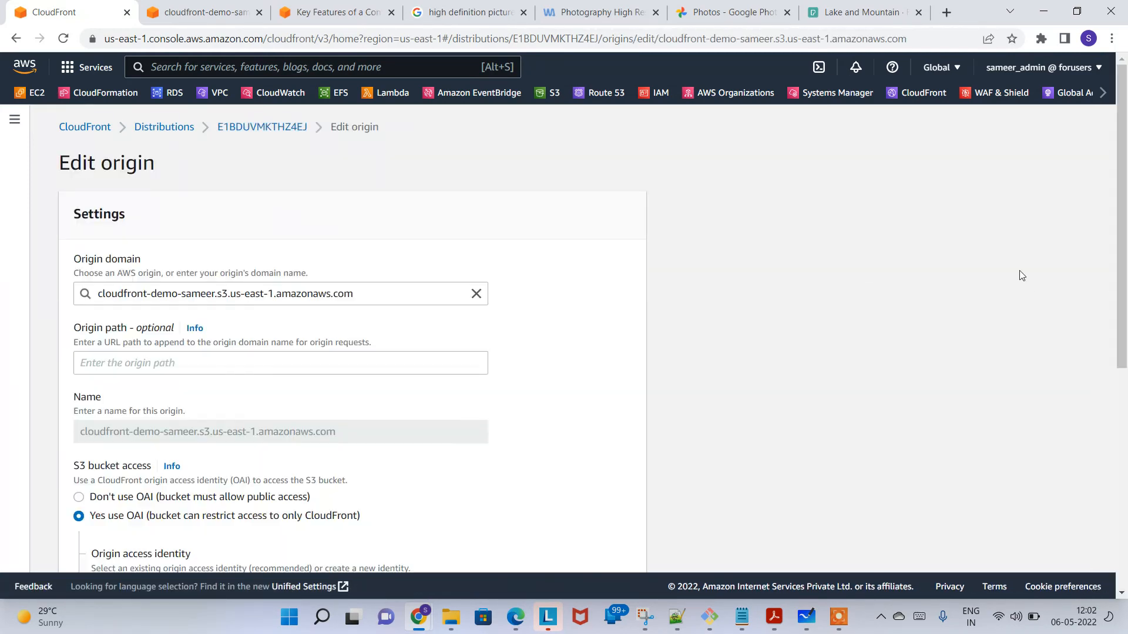
left_click_drag(1124, 229, 1126, 446)
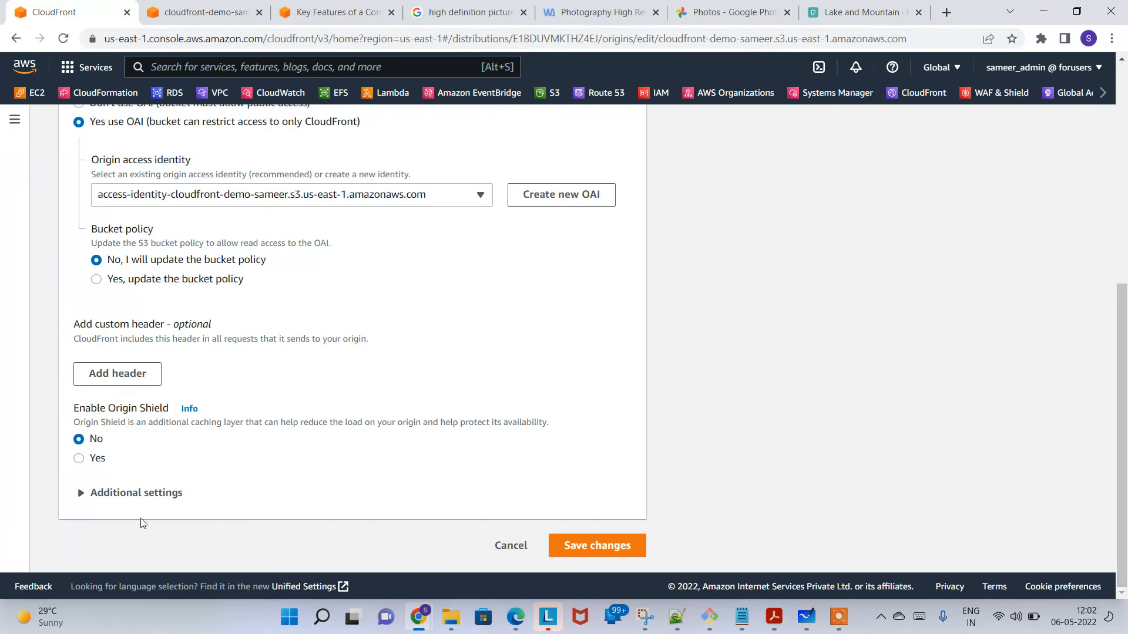
left_click(161, 493)
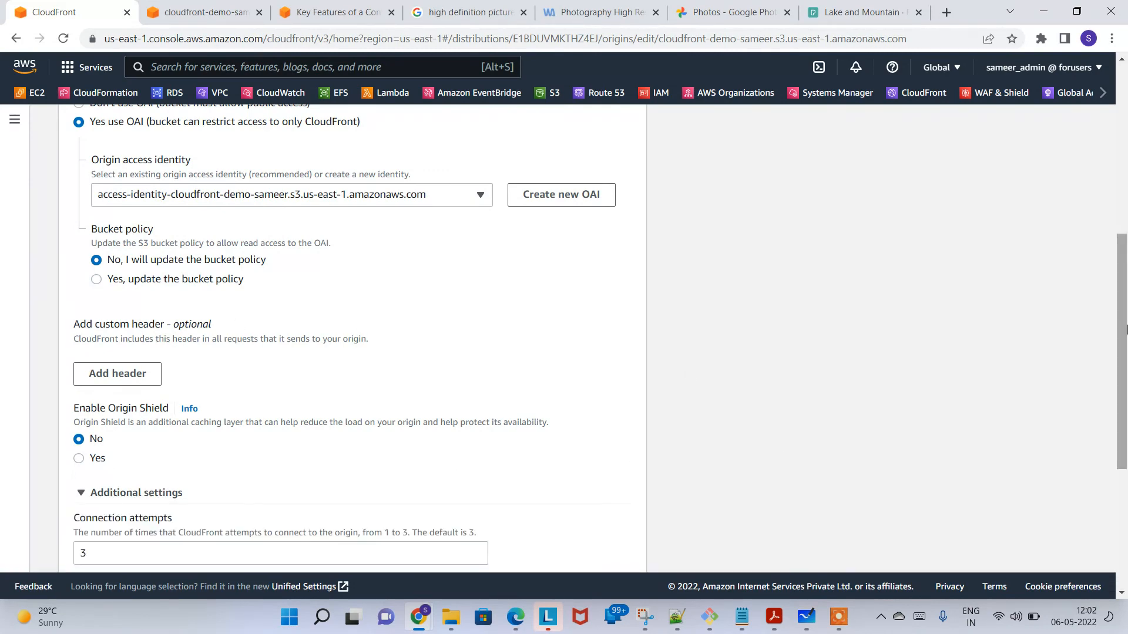
left_click_drag(1126, 327, 1126, 289)
scroll(1125, 196, "up", 2)
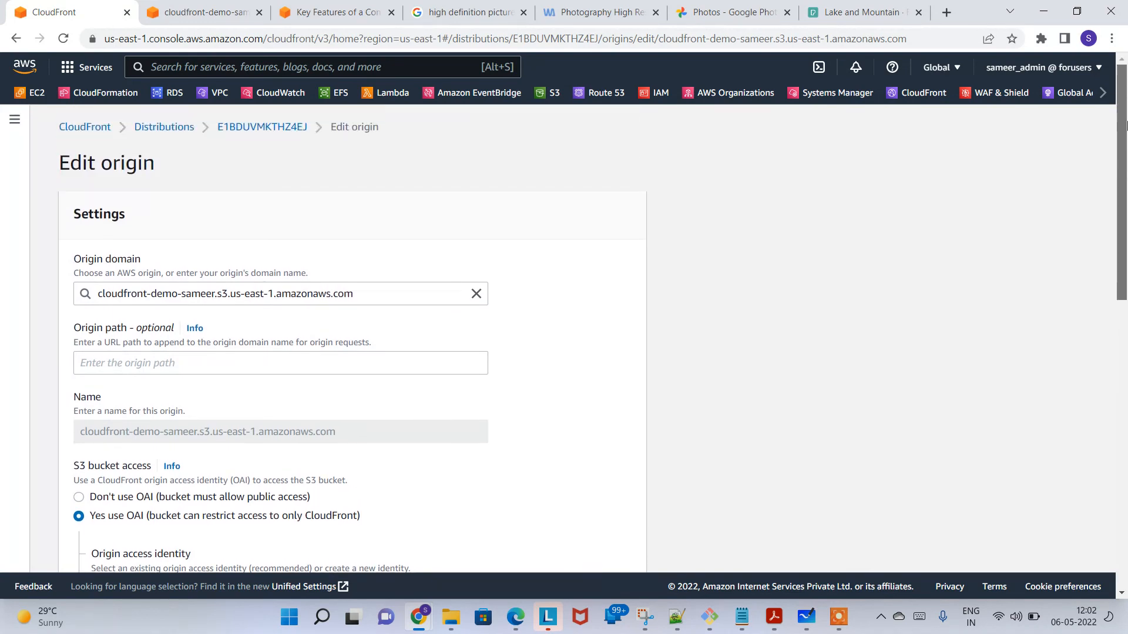
left_click(267, 128)
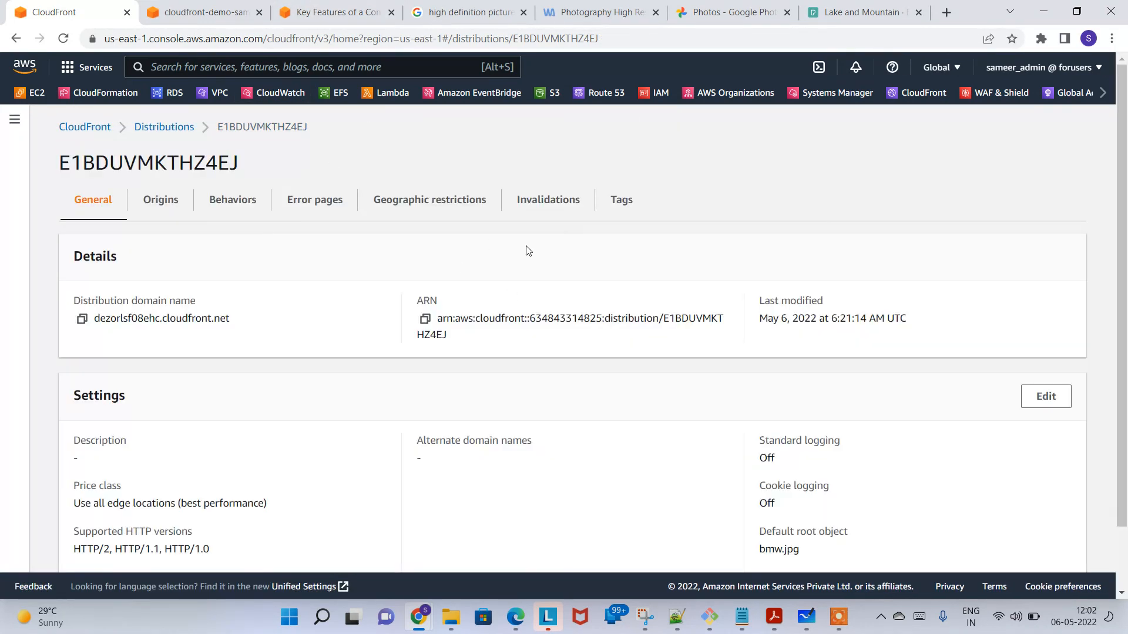
Step: Examine the default cache behavior's edit settings, including its additional settings, and return to the distribution without saving
left_click(237, 201)
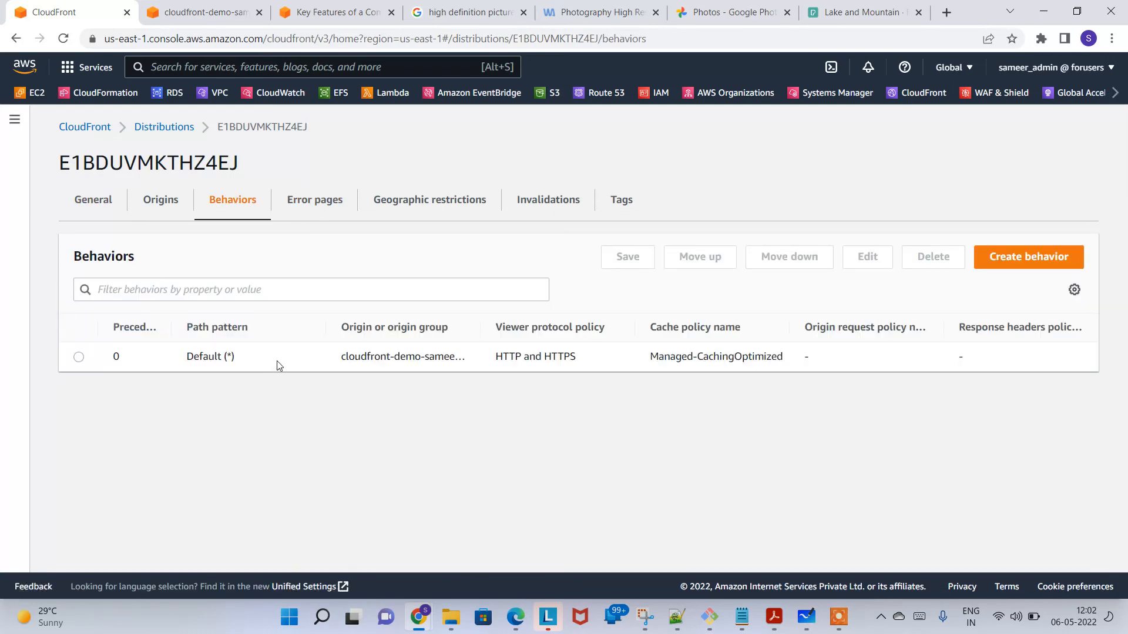
left_click(78, 358)
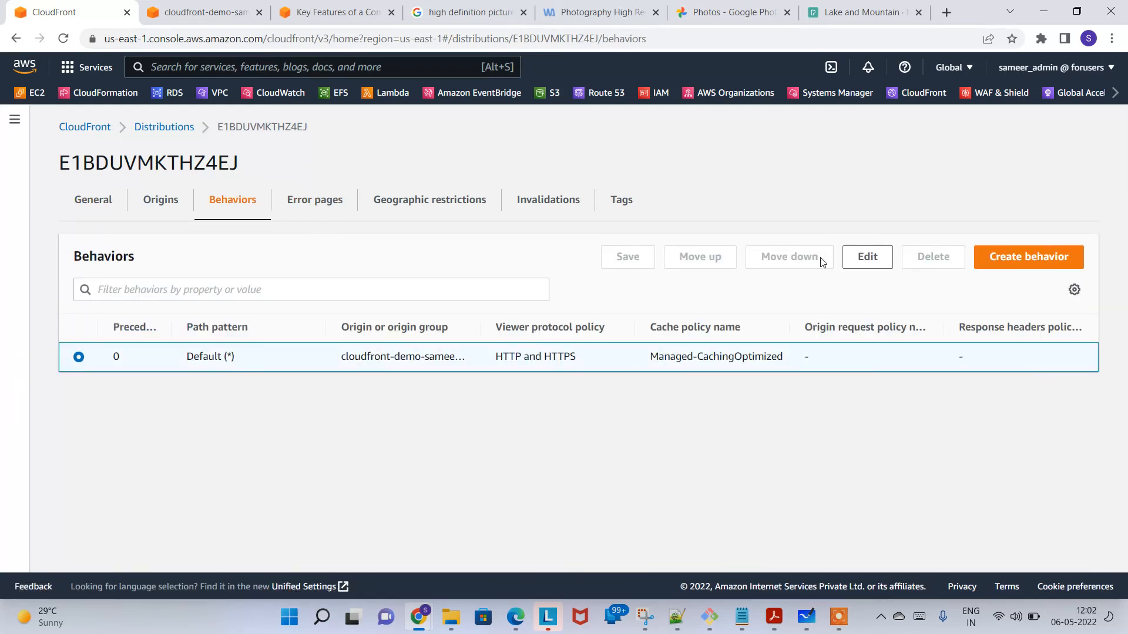
left_click(874, 258)
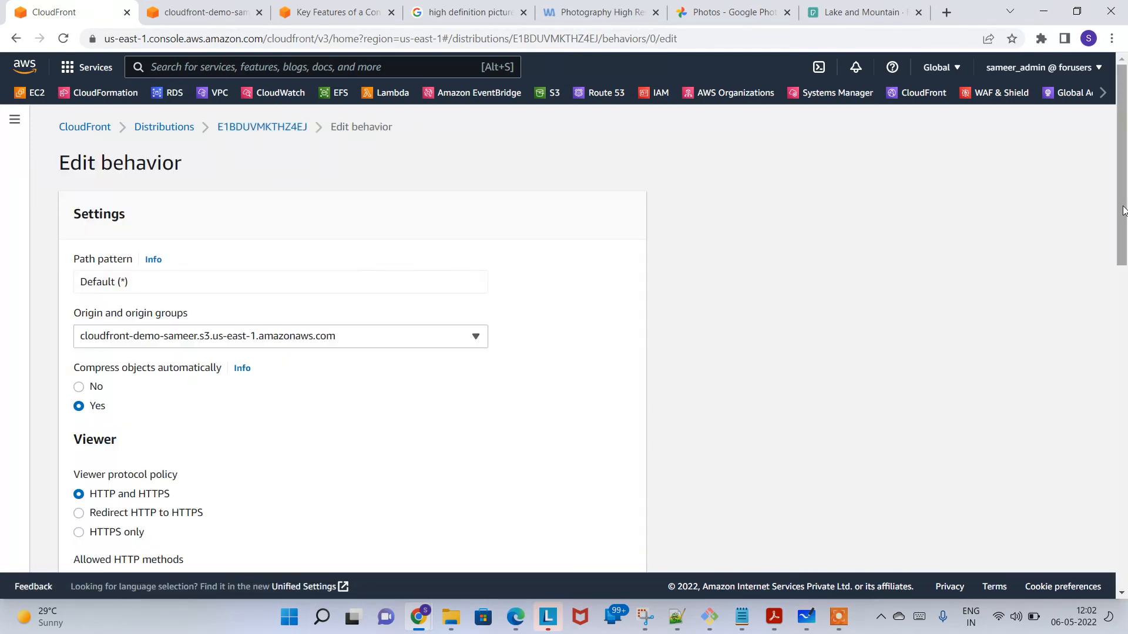
left_click_drag(1123, 210, 1122, 487)
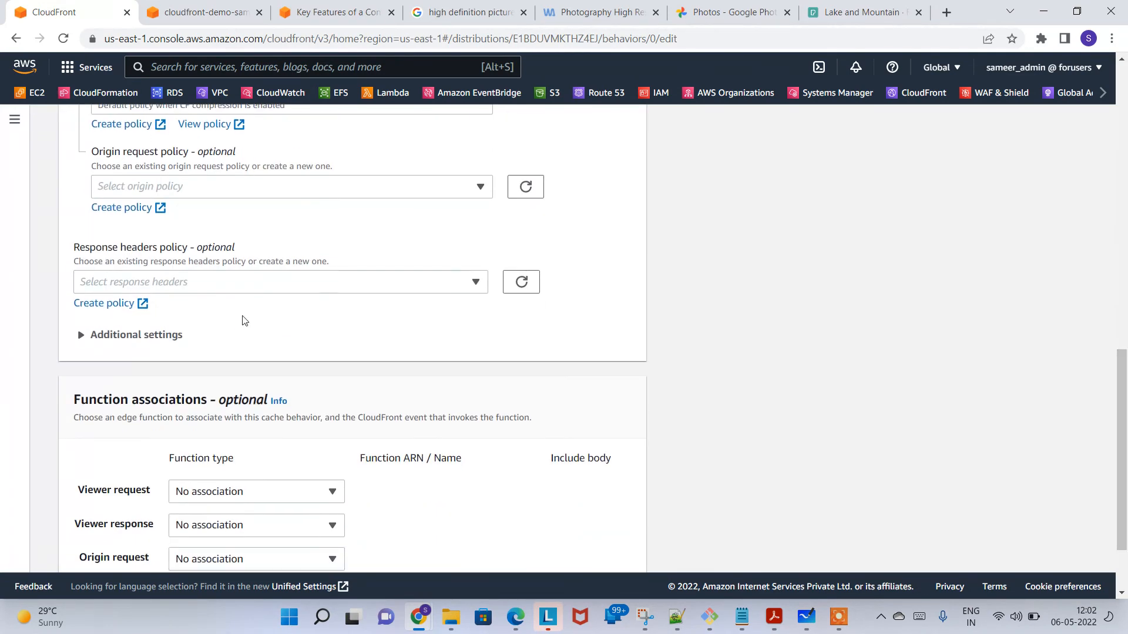
left_click(155, 340)
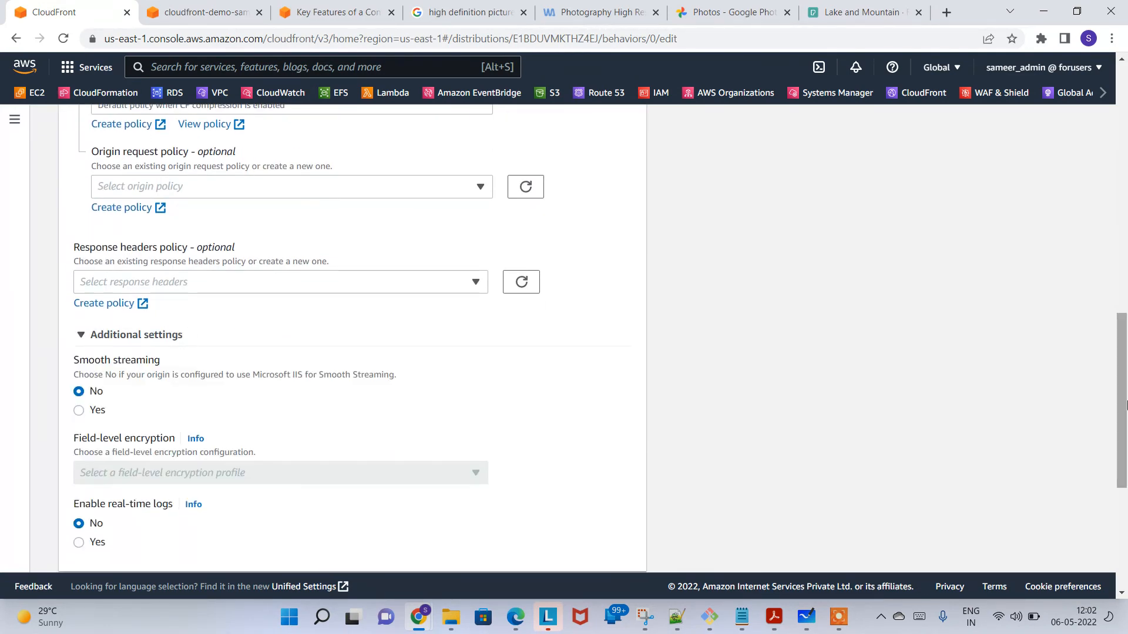
left_click_drag(1123, 447, 1109, 186)
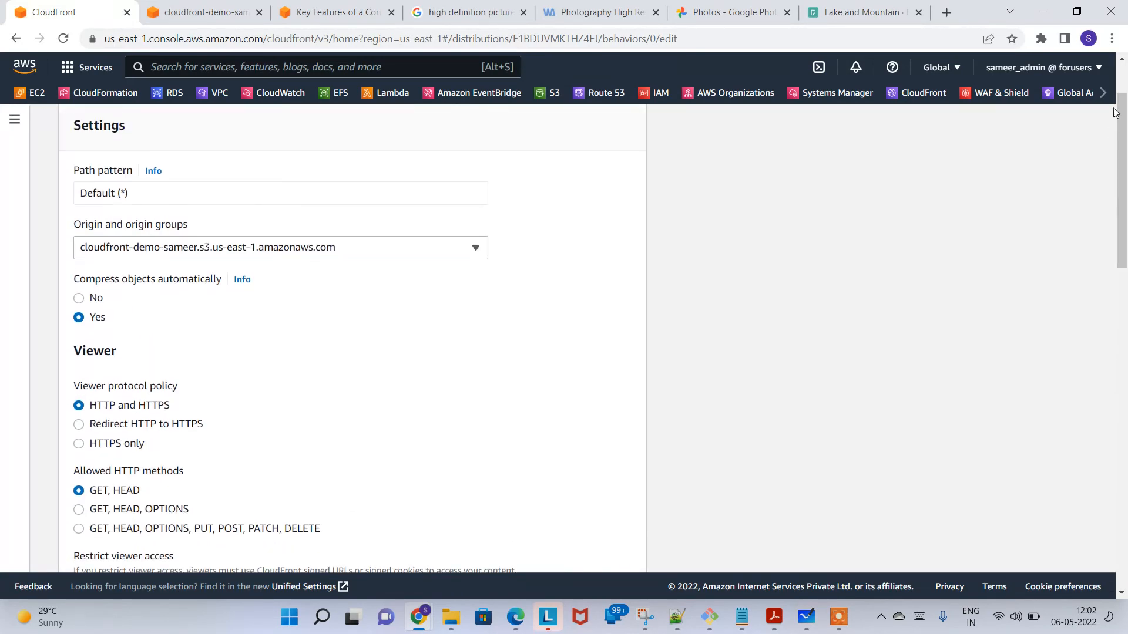
left_click_drag(1115, 118, 1114, 88)
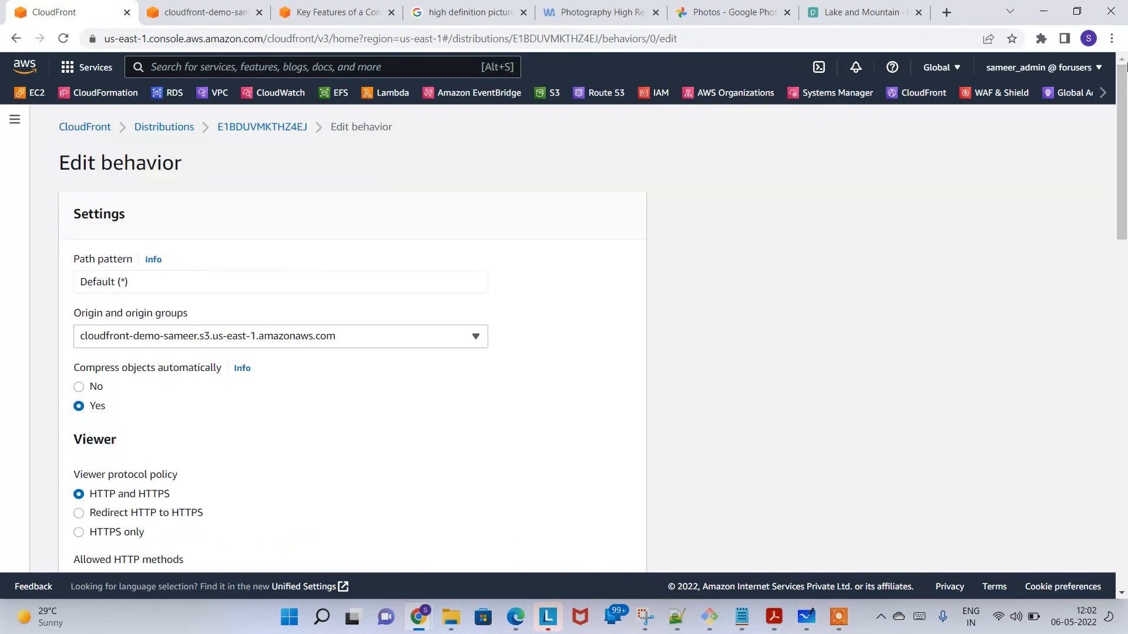
left_click(269, 126)
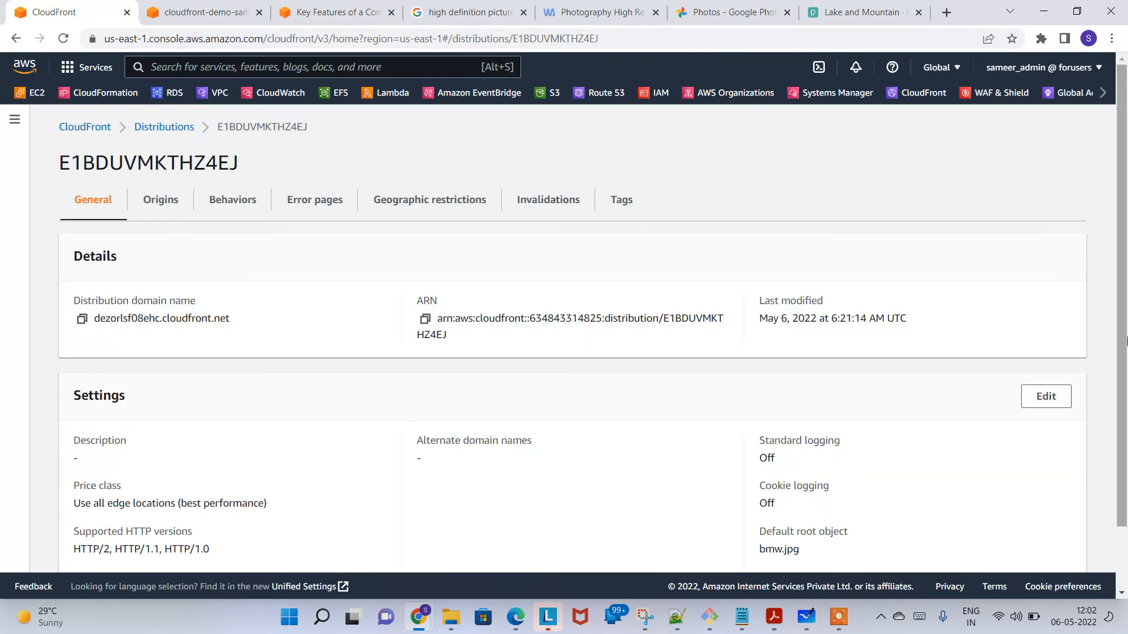
Step: Check which file is assigned as the default root object in the distribution's general settings
left_click_drag(1126, 399, 1126, 459)
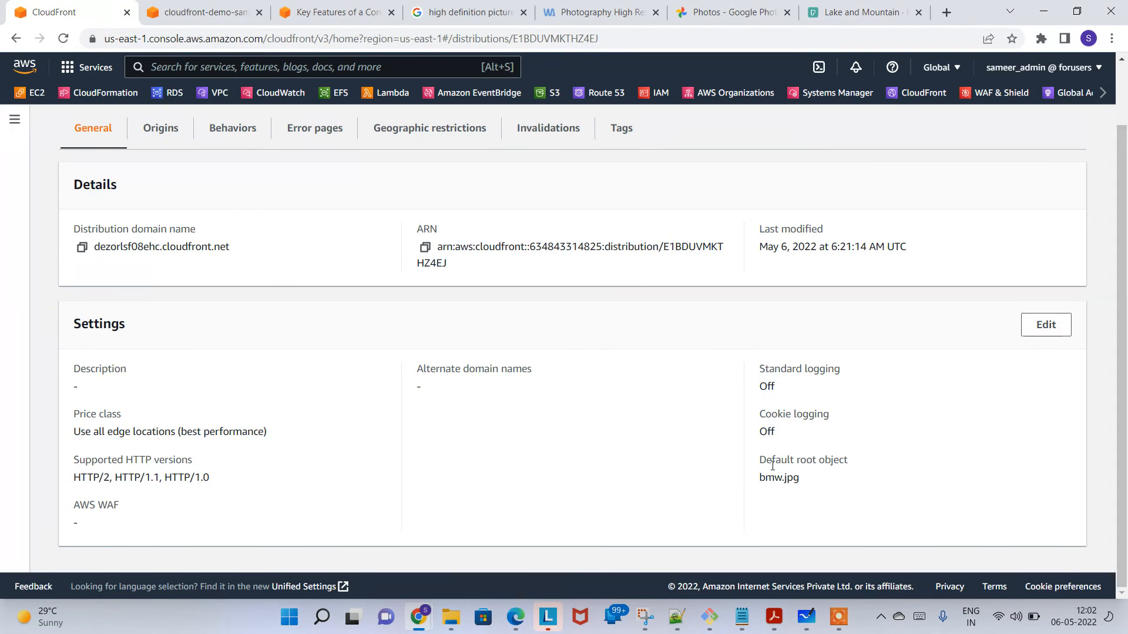
left_click_drag(763, 464, 811, 489)
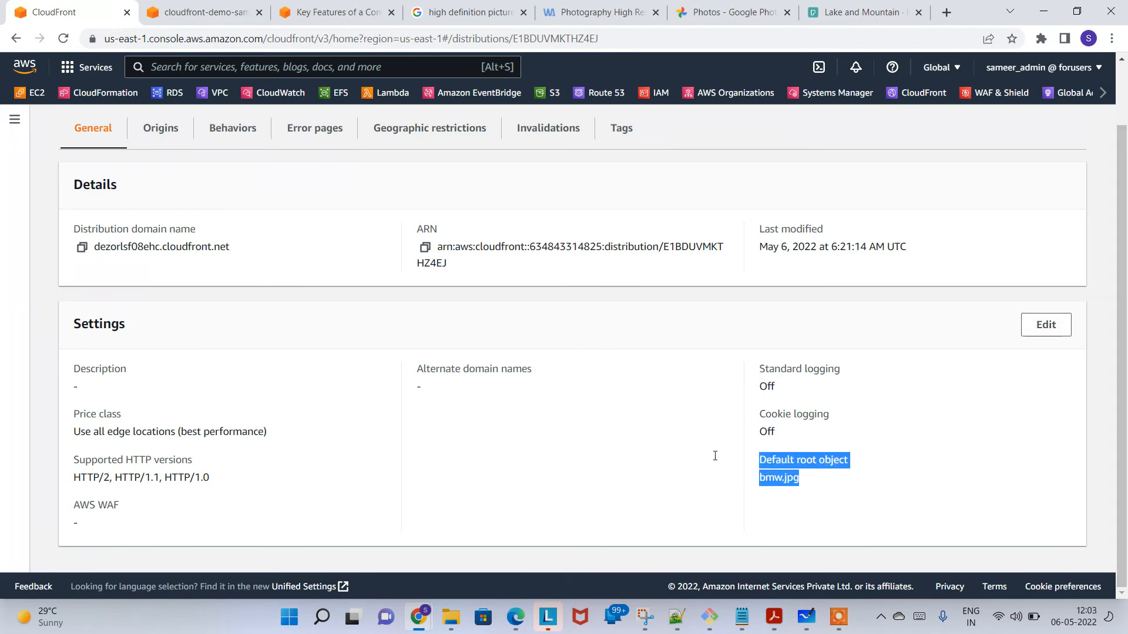
left_click(779, 477)
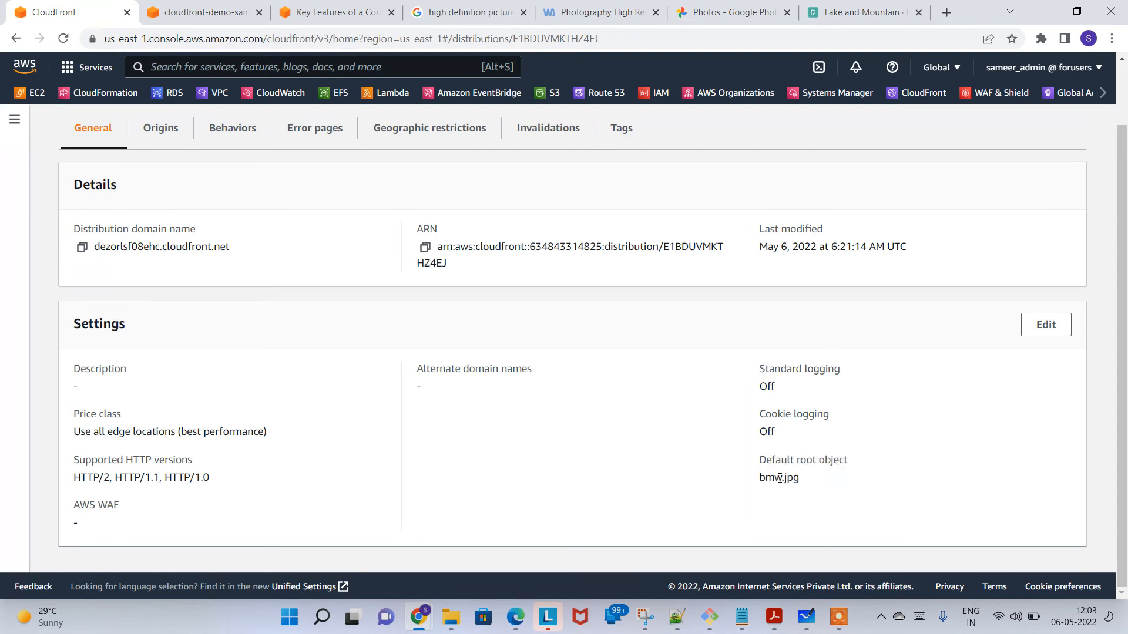
left_click_drag(765, 478, 809, 484)
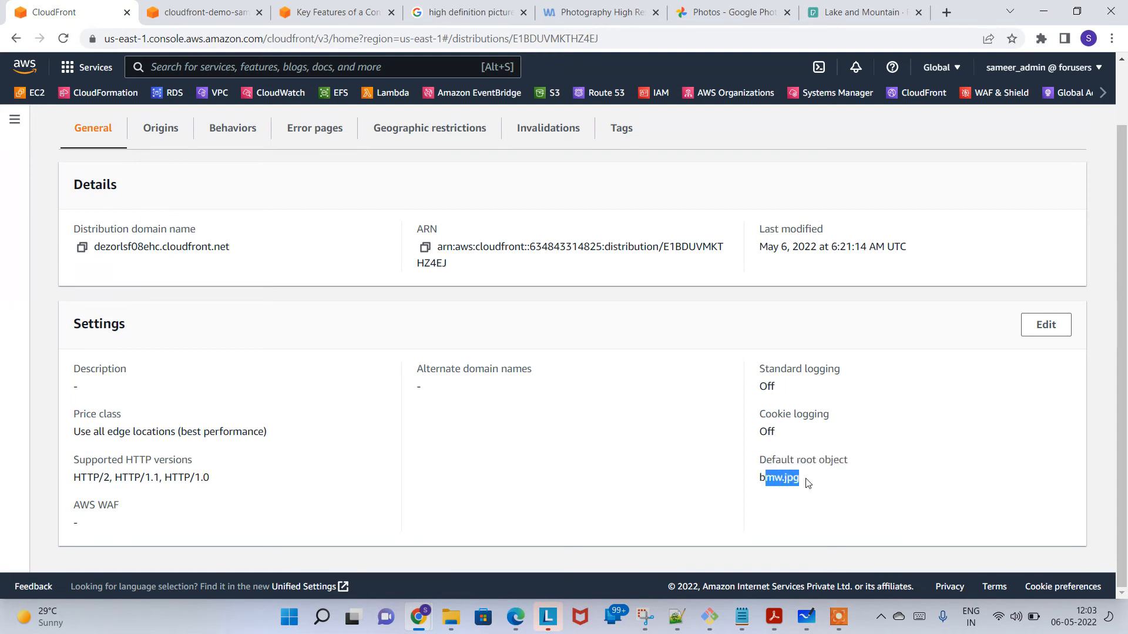
Step: Replace the distribution's default root object with the Pexels picture's file name, copied from the S3 bucket, and save the changes
left_click(1045, 325)
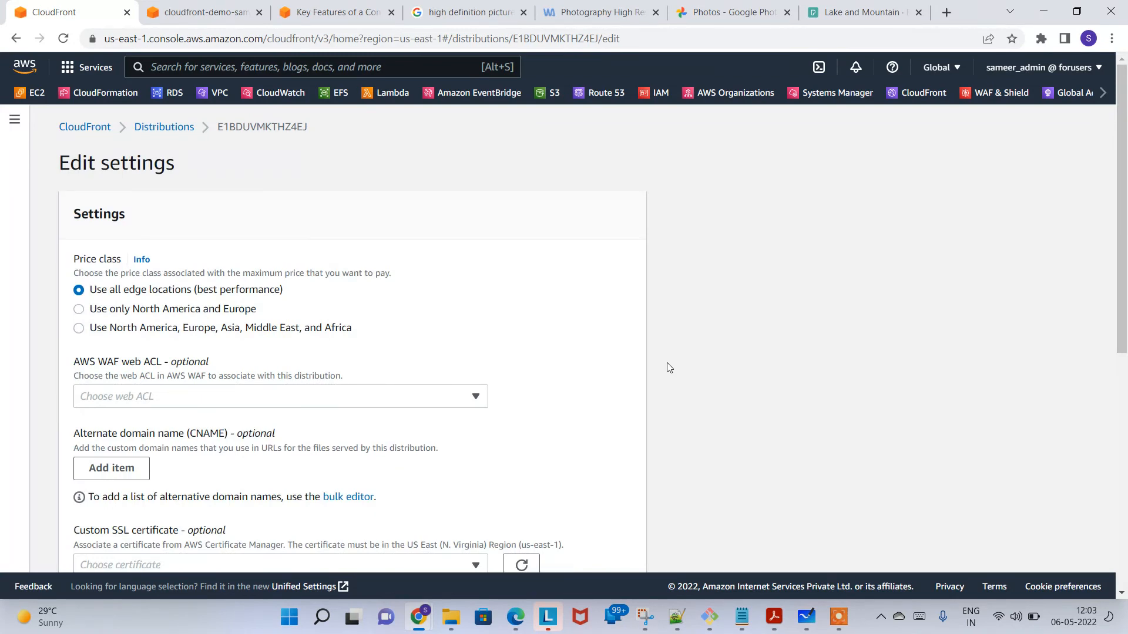
left_click_drag(1124, 289, 1124, 473)
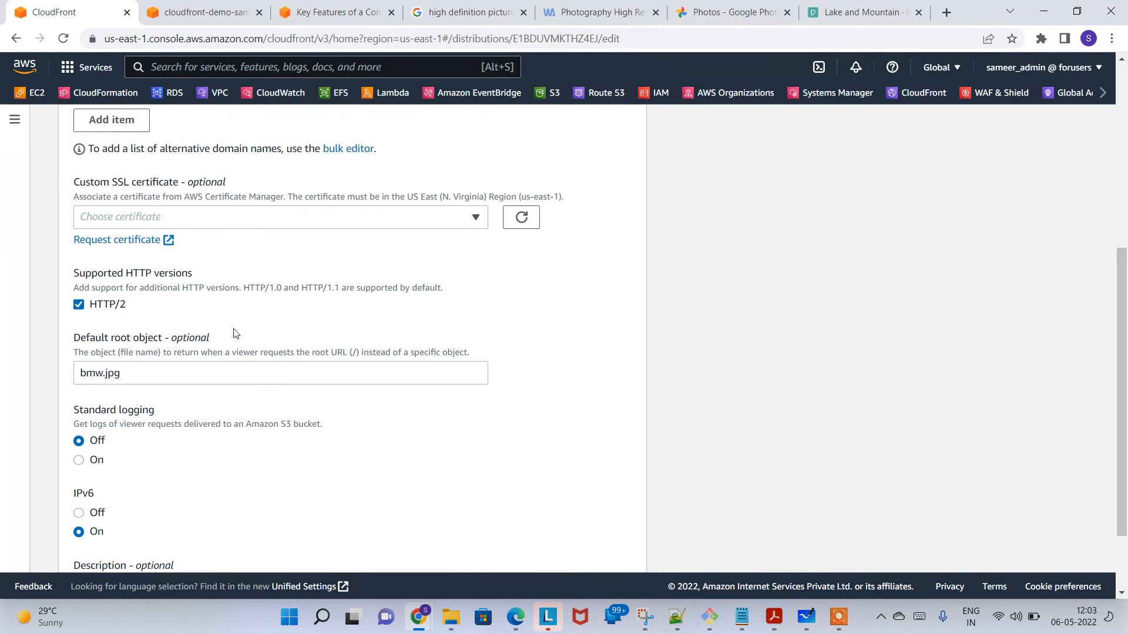
left_click_drag(153, 374, 80, 373)
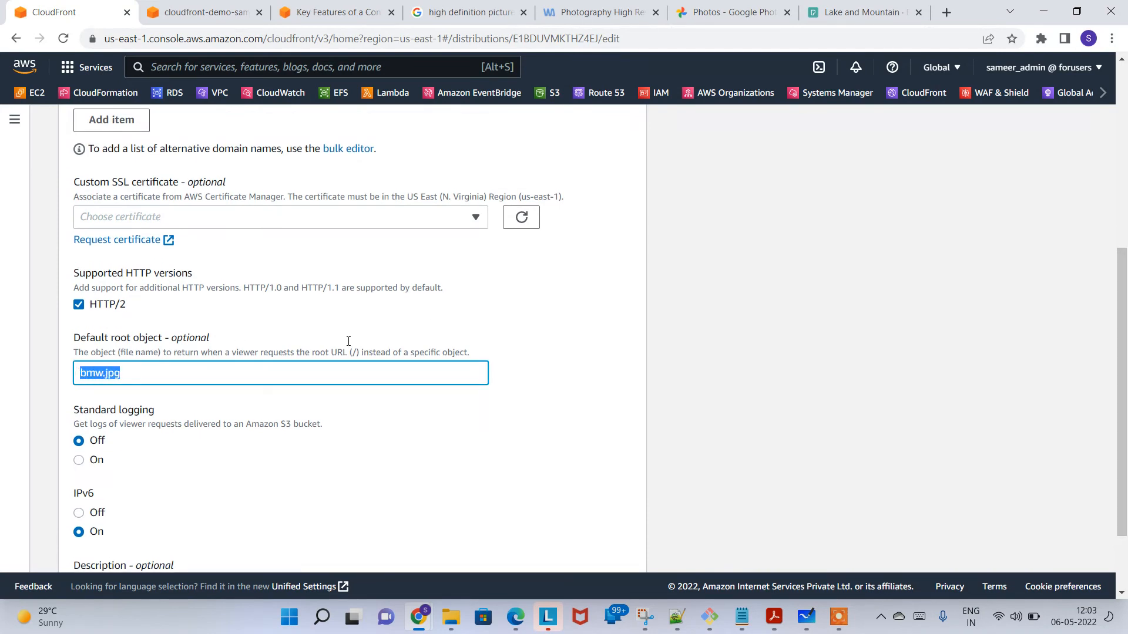
left_click(200, 12)
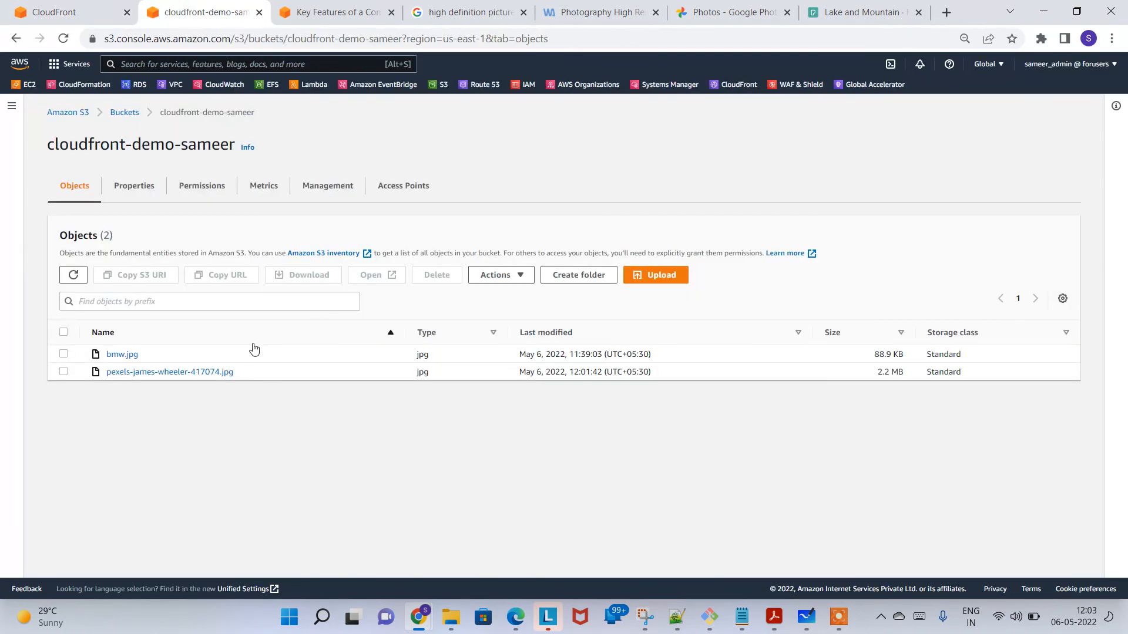
left_click_drag(201, 381, 132, 383)
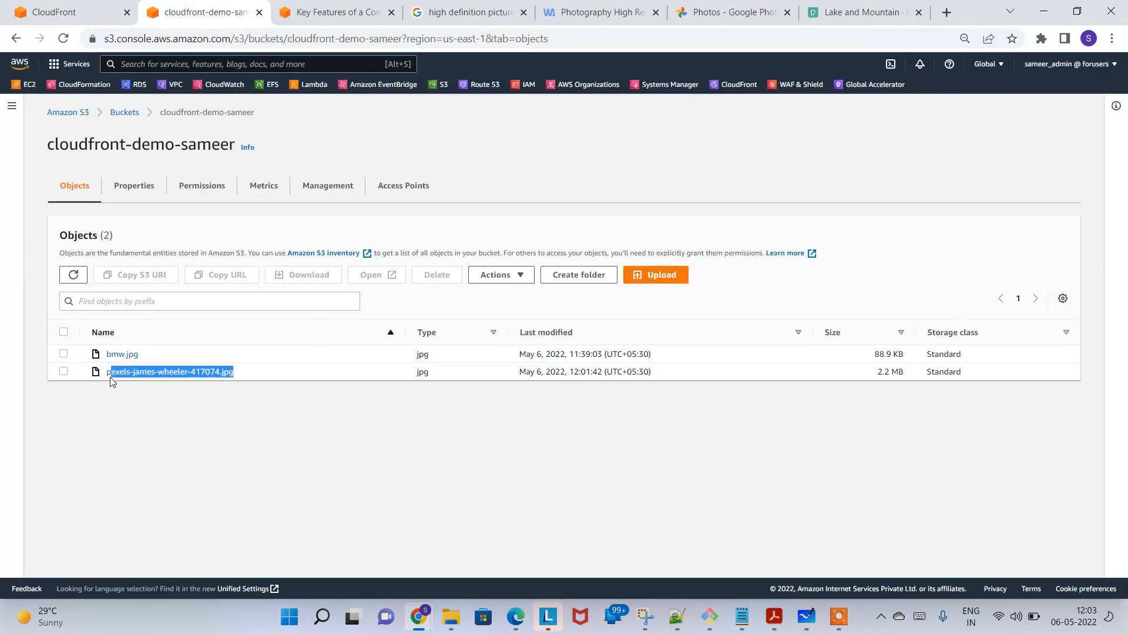
key("ctrl+c")
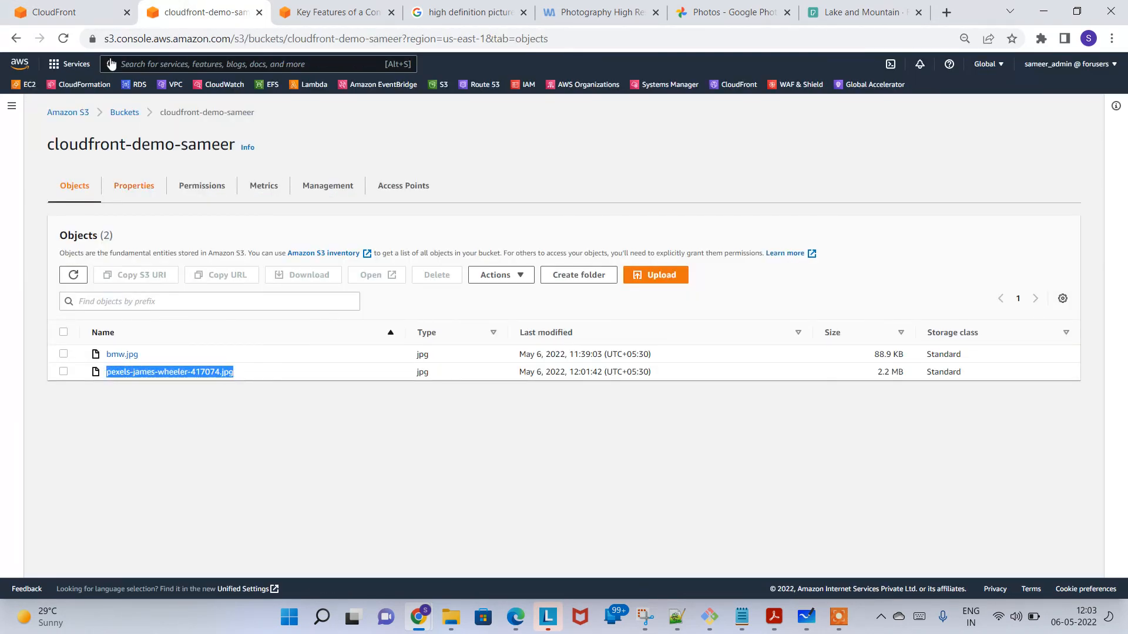
left_click(100, 9)
key("ctrl+v")
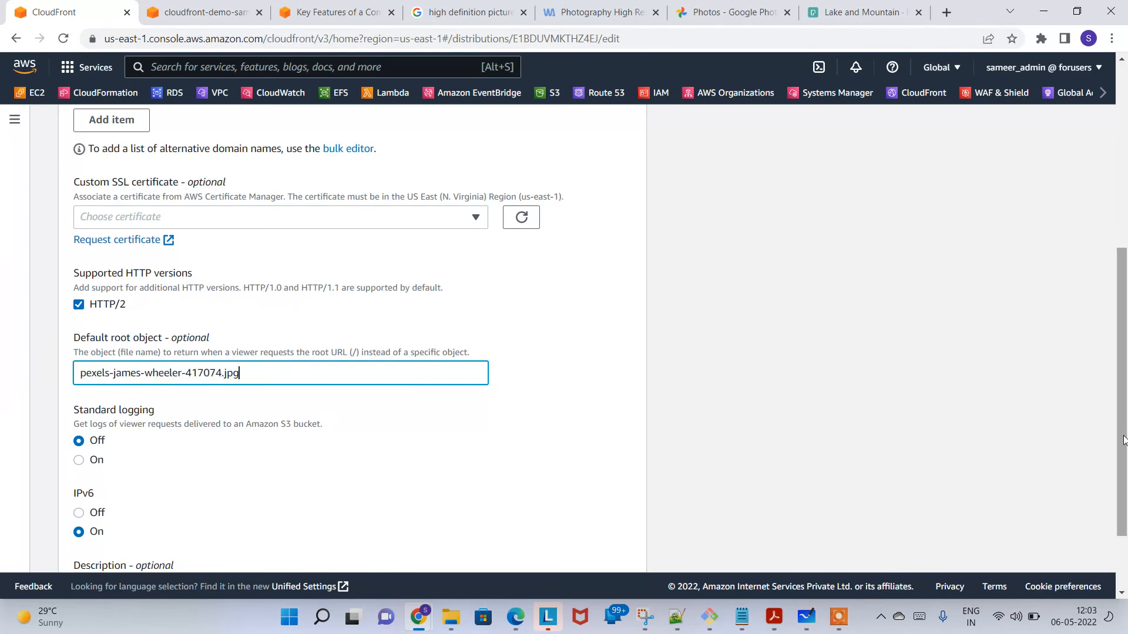
scroll(1123, 441, "down", 2)
left_click(627, 542)
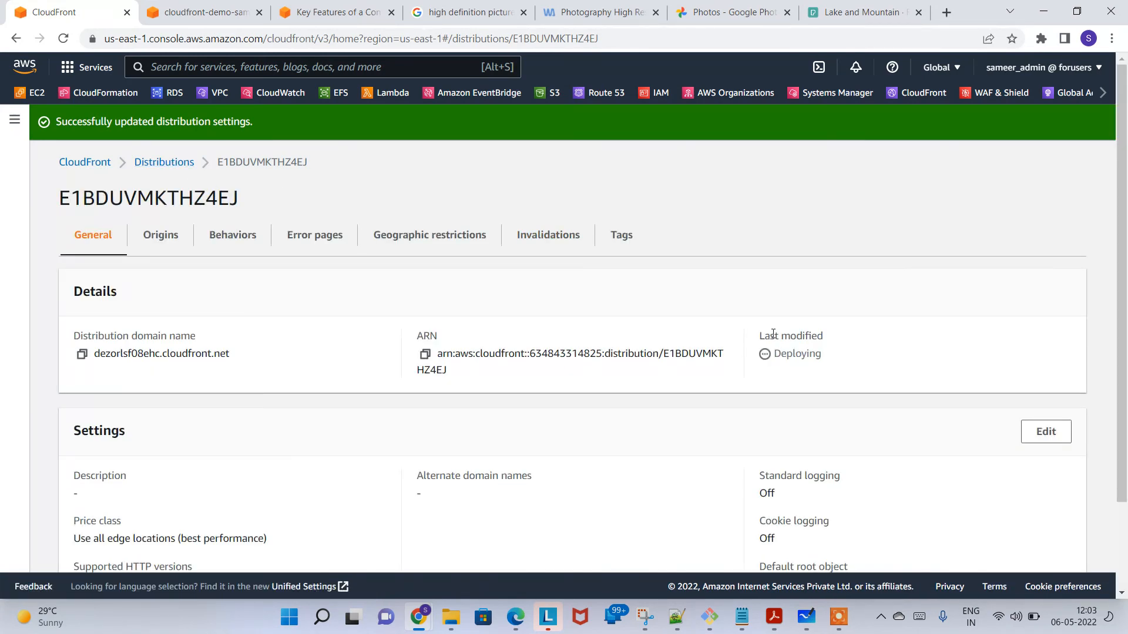
left_click_drag(791, 336, 845, 355)
left_click(848, 355)
Step: View the Pexels picture's object details in the S3 bucket and return to the bucket's object list
left_click(230, 7)
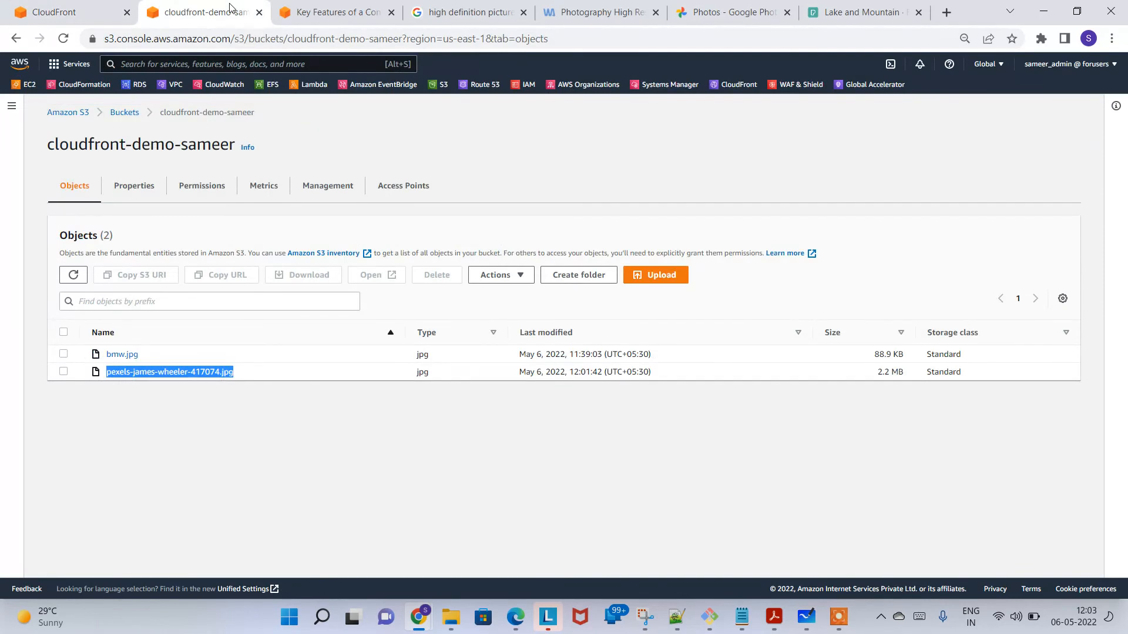
left_click(235, 435)
left_click(156, 373)
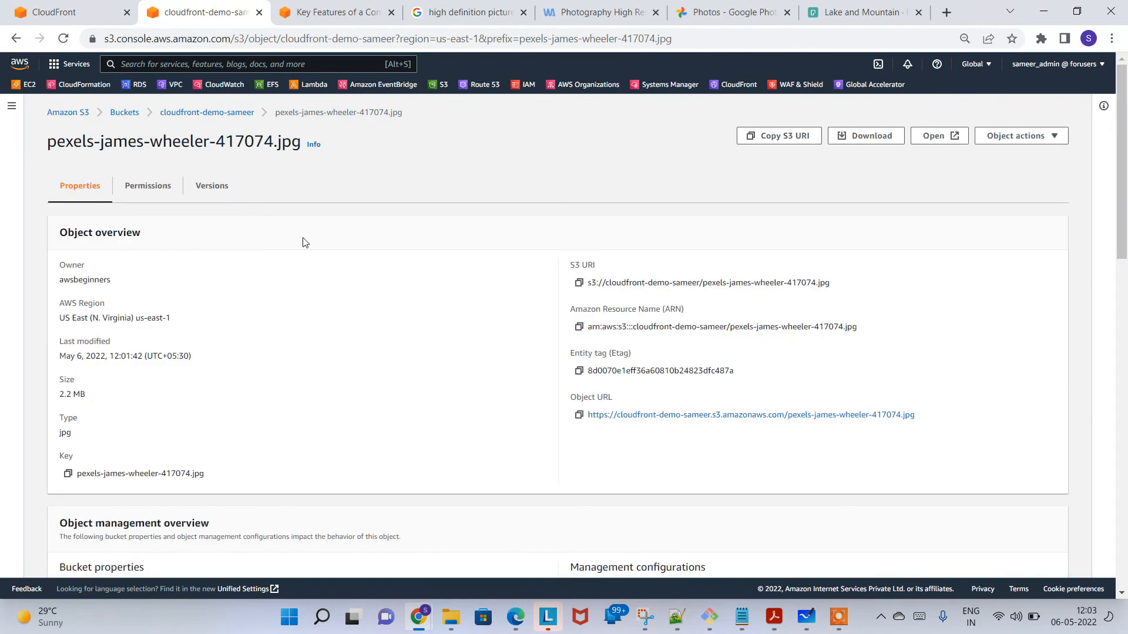
left_click(231, 114)
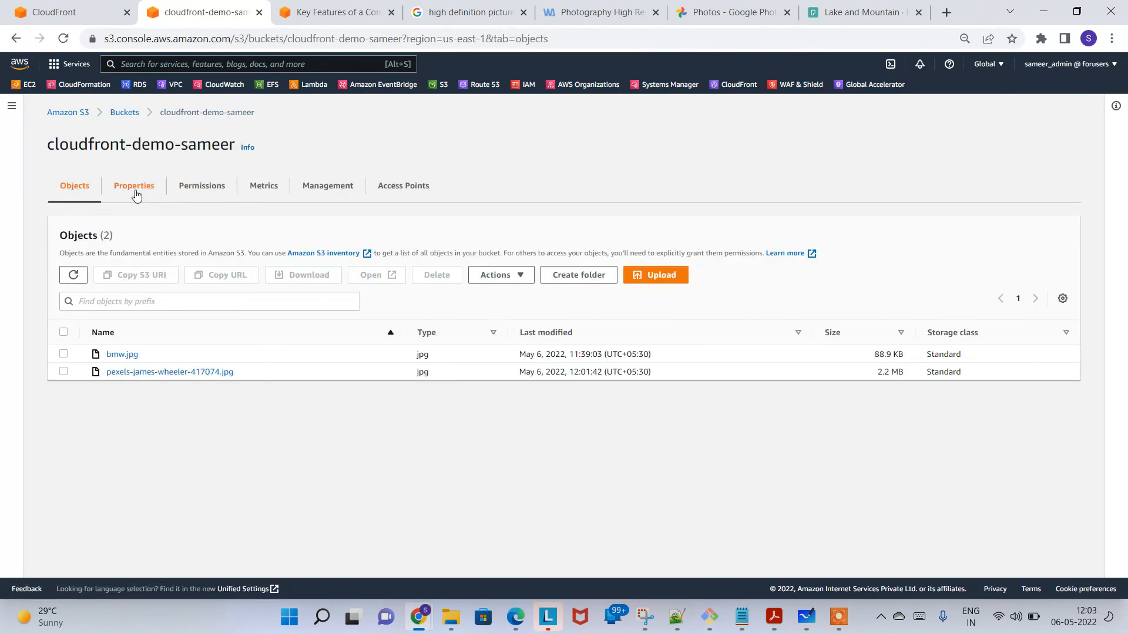
Step: Examine the bucket's permissions, including the public access block, the CloudFront bucket policy and the access control list
left_click(202, 187)
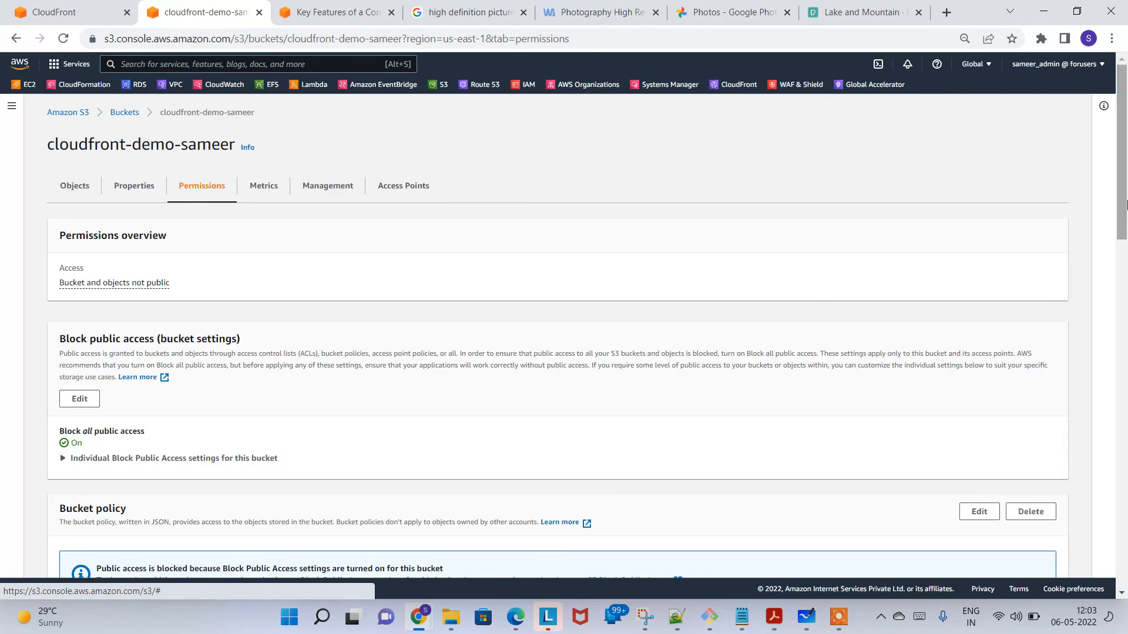
scroll(346, 352, "down", 6)
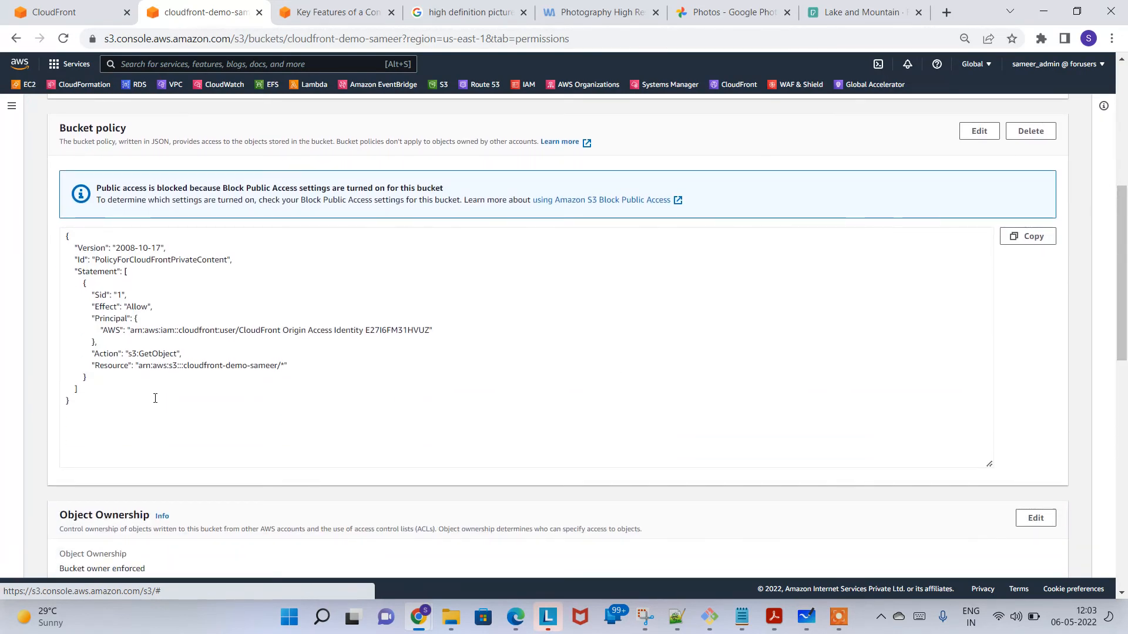
left_click_drag(159, 404, 57, 240)
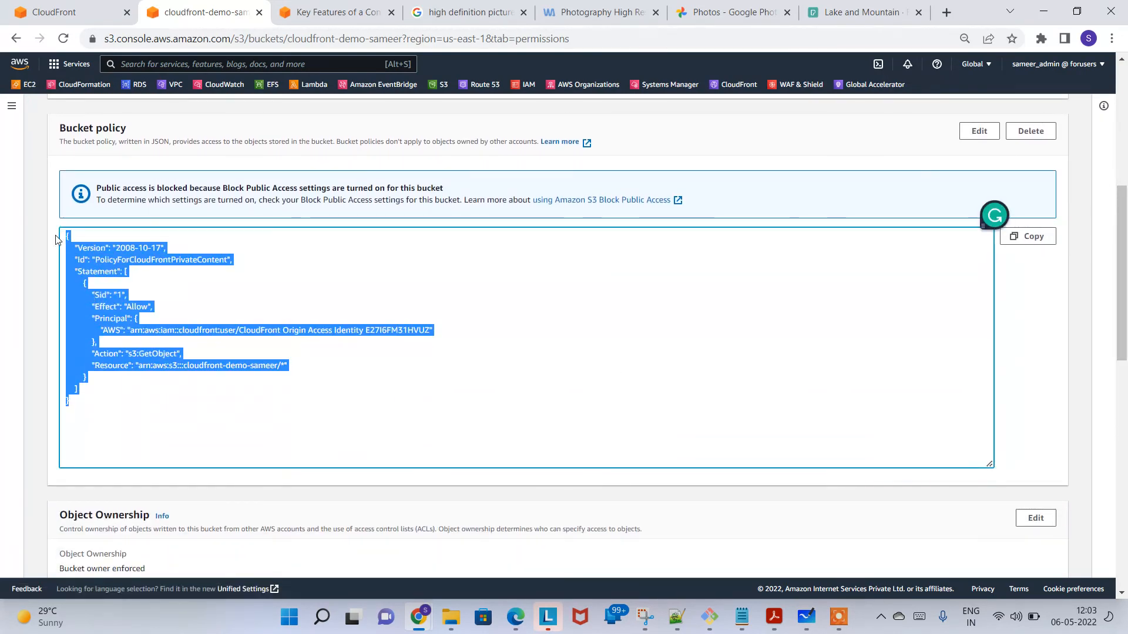
left_click(168, 308)
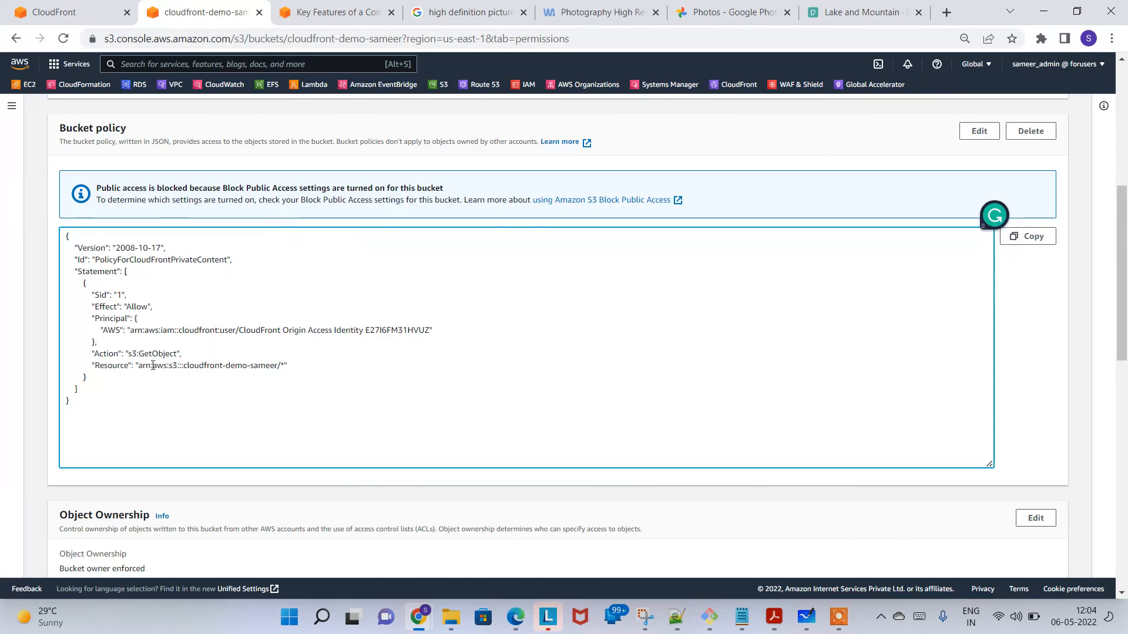
left_click_drag(131, 420, 38, 238)
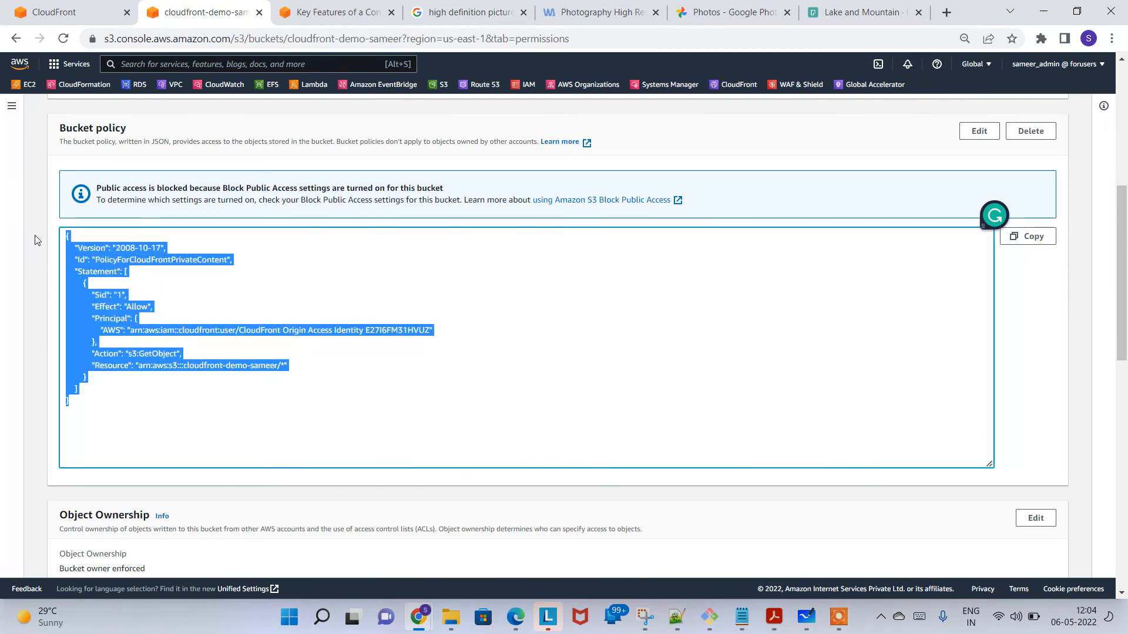
left_click(198, 366)
left_click(1123, 370)
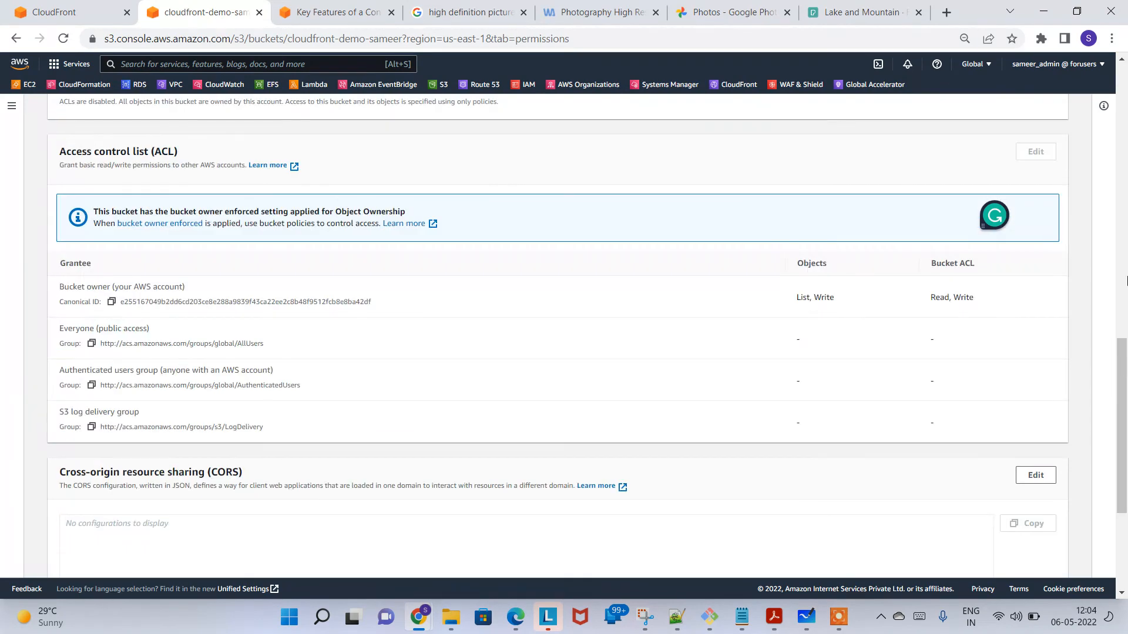
left_click(1126, 284)
left_click_drag(1126, 285, 1126, 158)
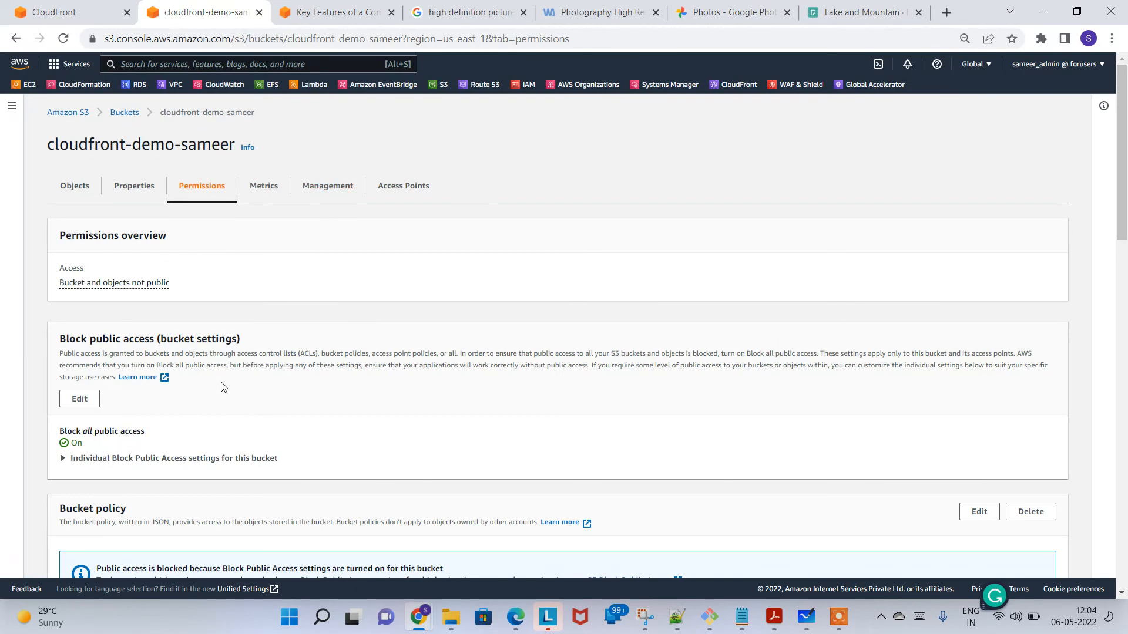
Step: Test direct S3 access to the Pexels picture through its object URL and read the response
left_click(75, 186)
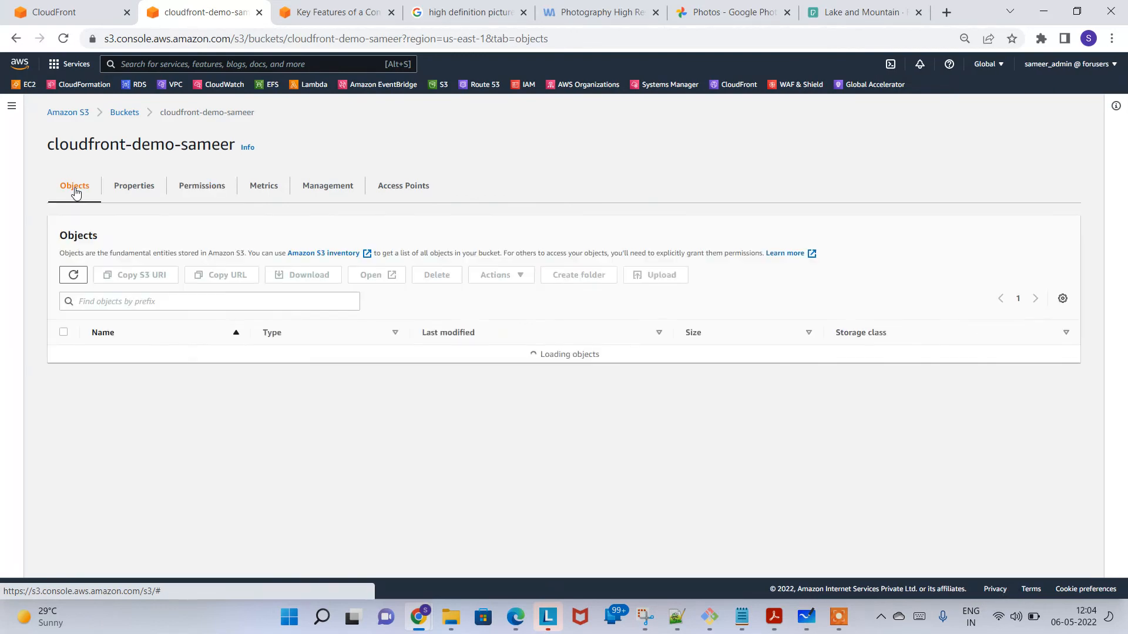
left_click(202, 373)
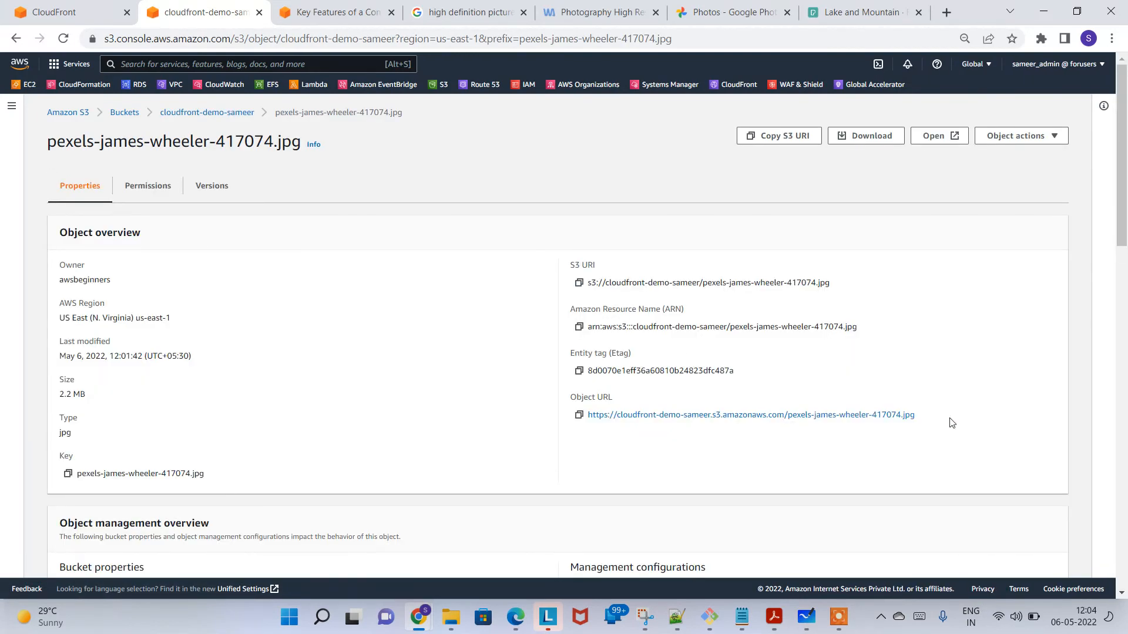
left_click(799, 418)
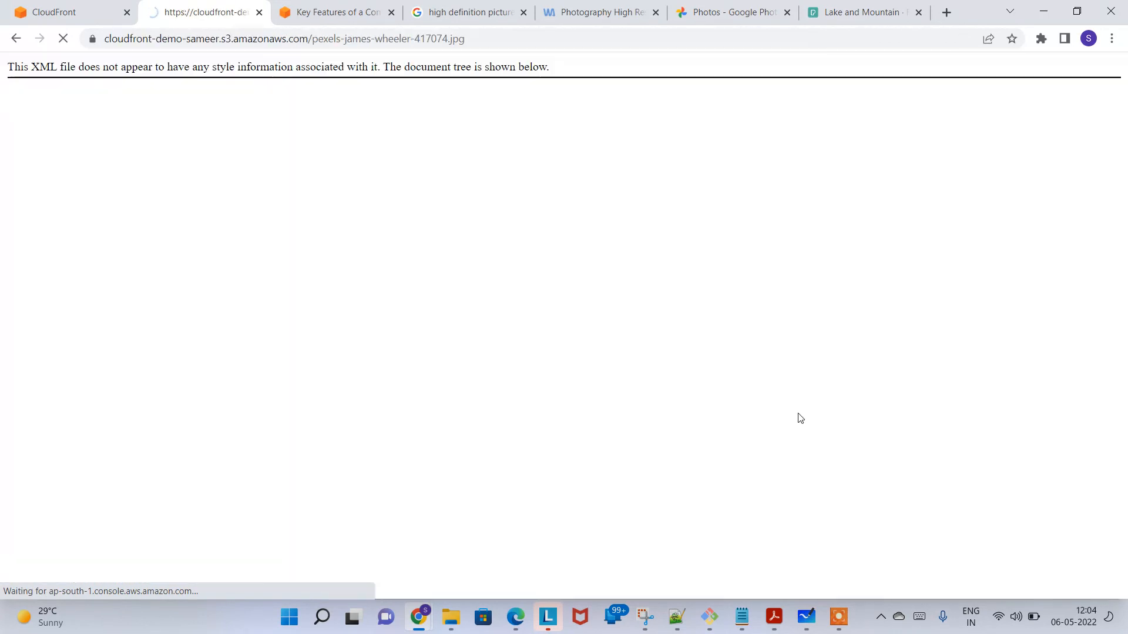
left_click_drag(239, 199, 1, 66)
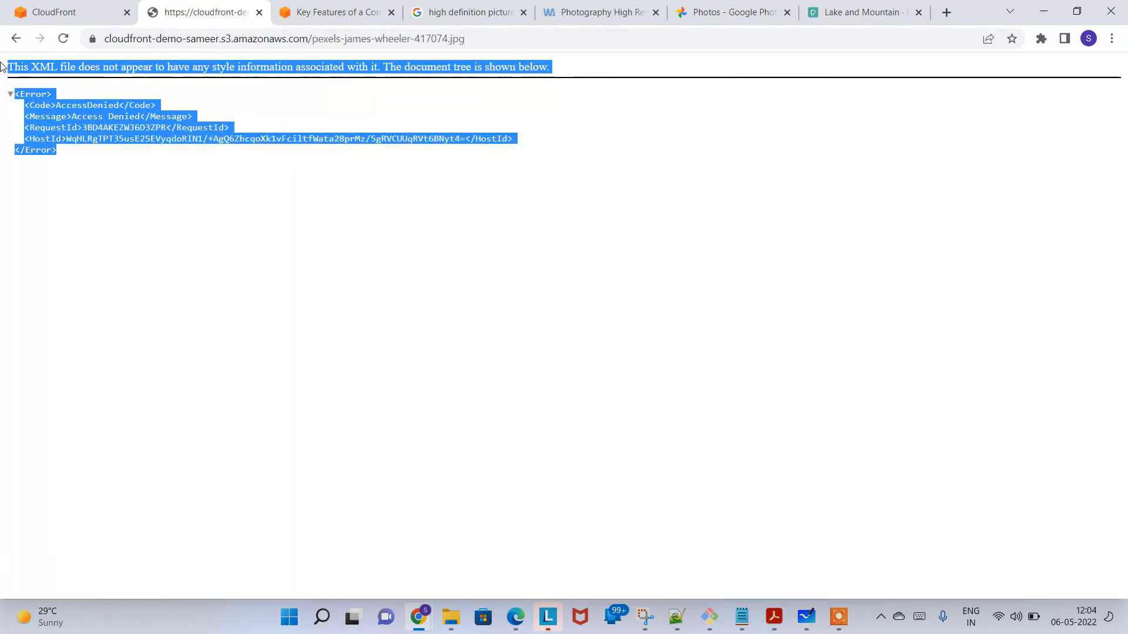
Step: Leave the direct S3 object response and check the CloudFront distribution's deployment status
left_click(17, 39)
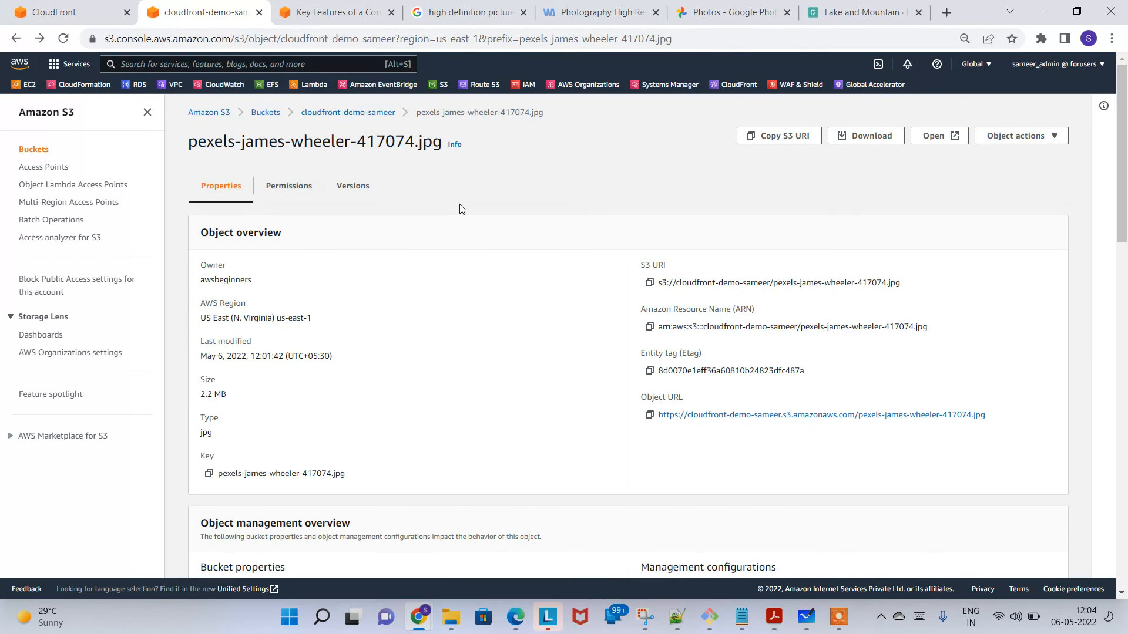
left_click(87, 7)
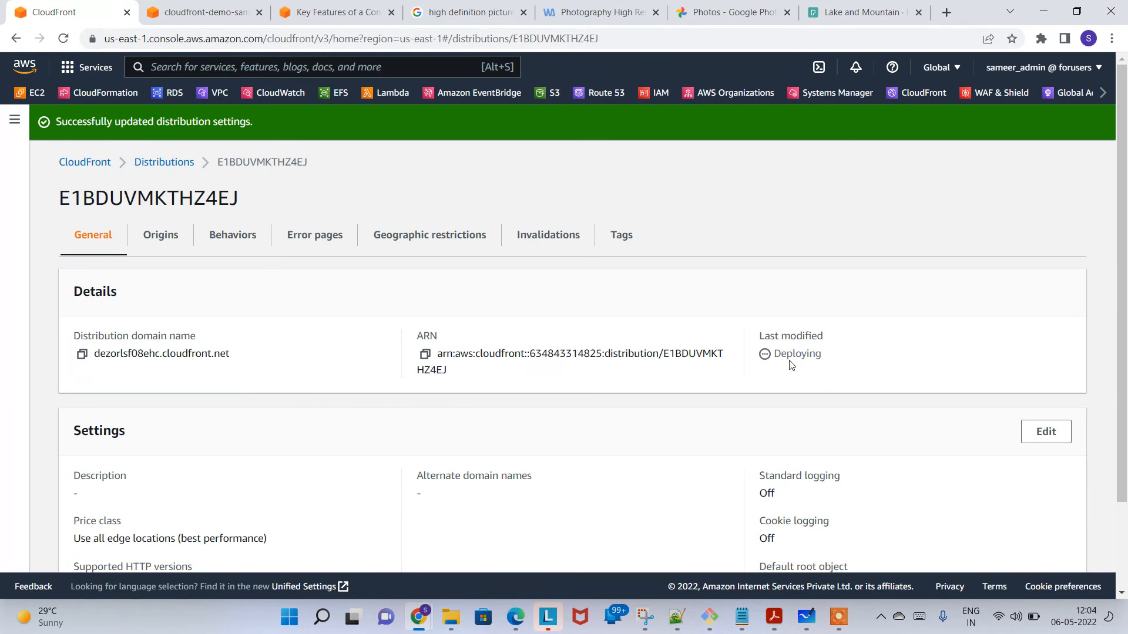
left_click_drag(782, 350, 850, 372)
left_click(838, 616)
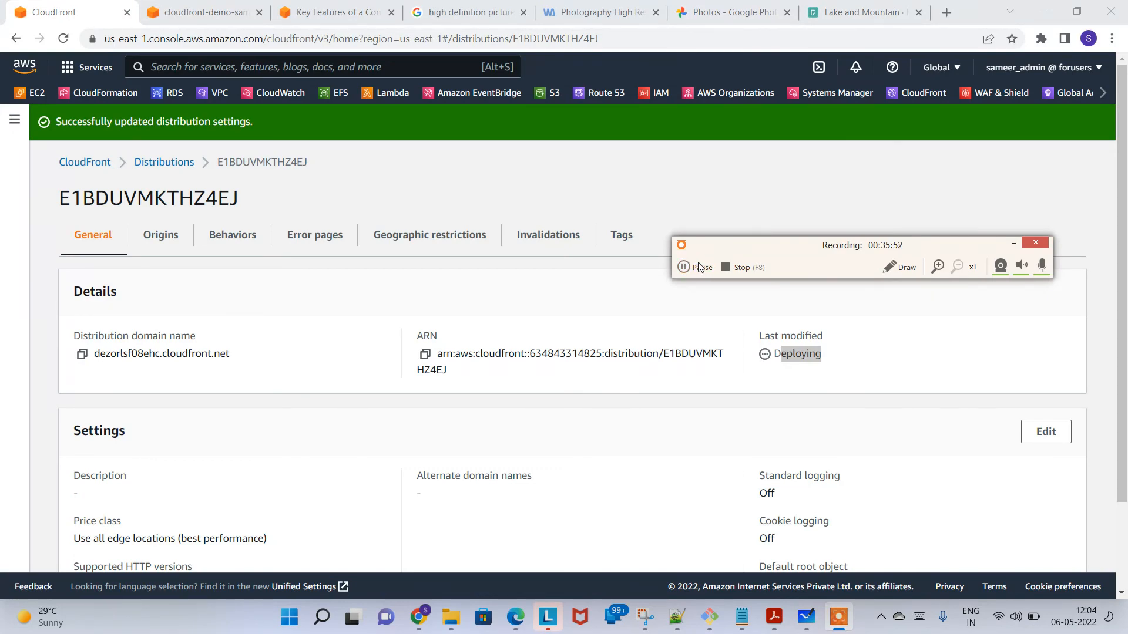
left_click(699, 268)
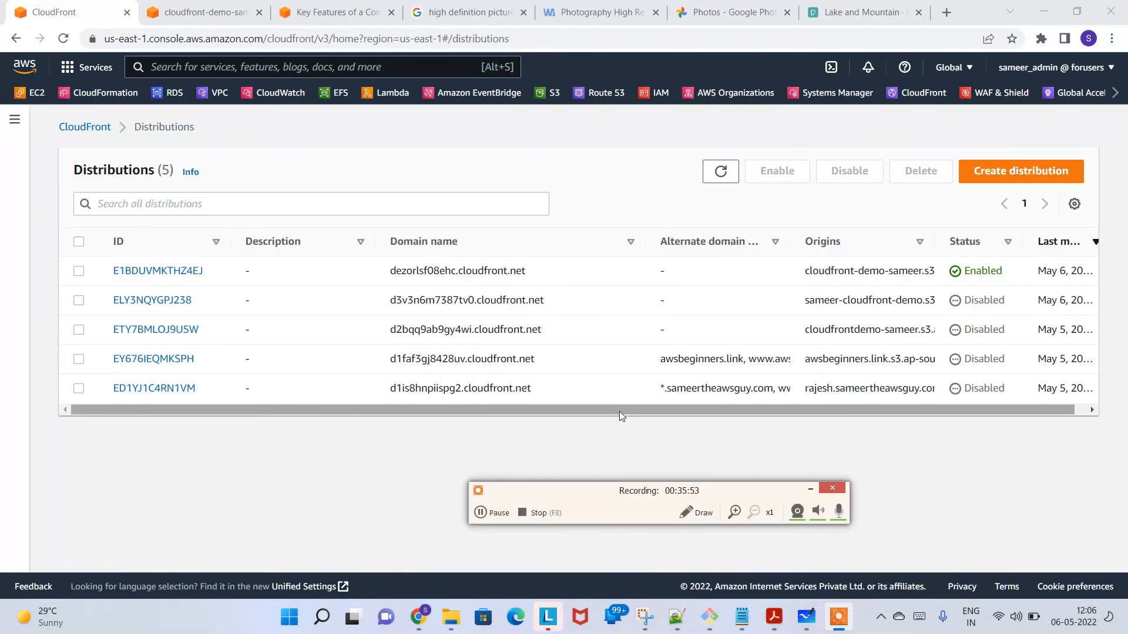
scroll(728, 405, "right", 1)
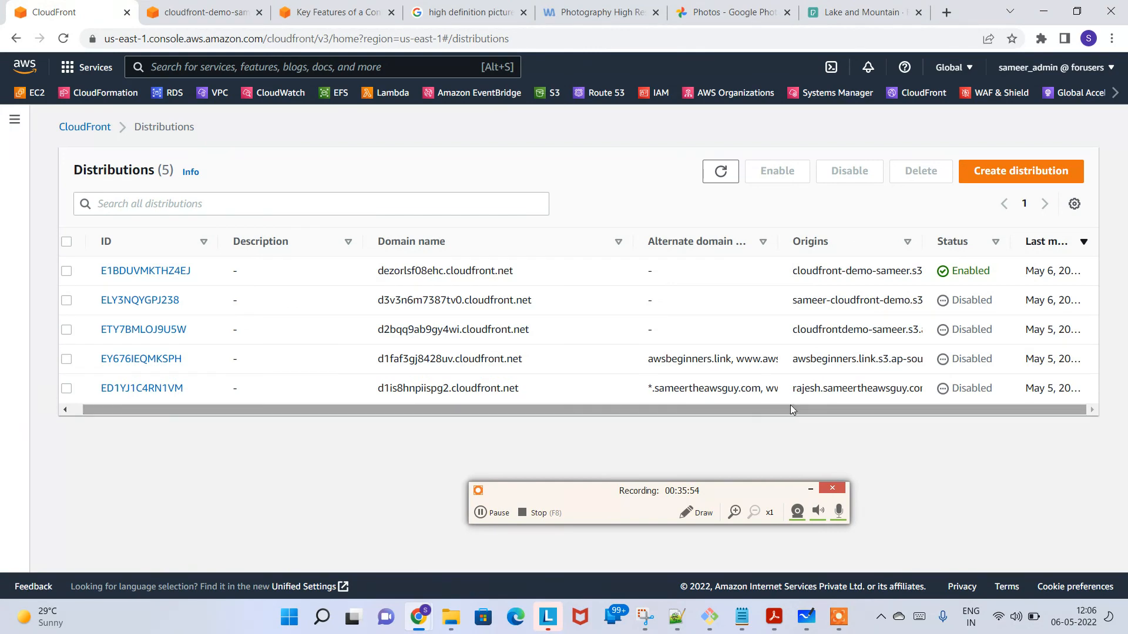
Step: Open the enabled distribution from the distributions list and check its last modified date
left_click_drag(1035, 265, 1080, 269)
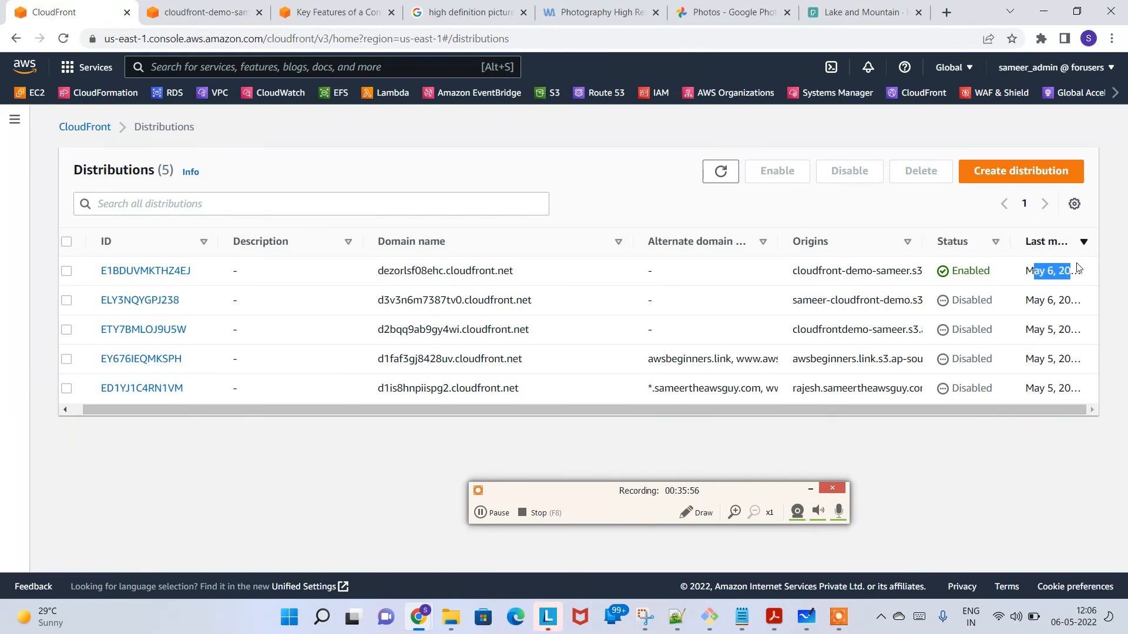
left_click(181, 273)
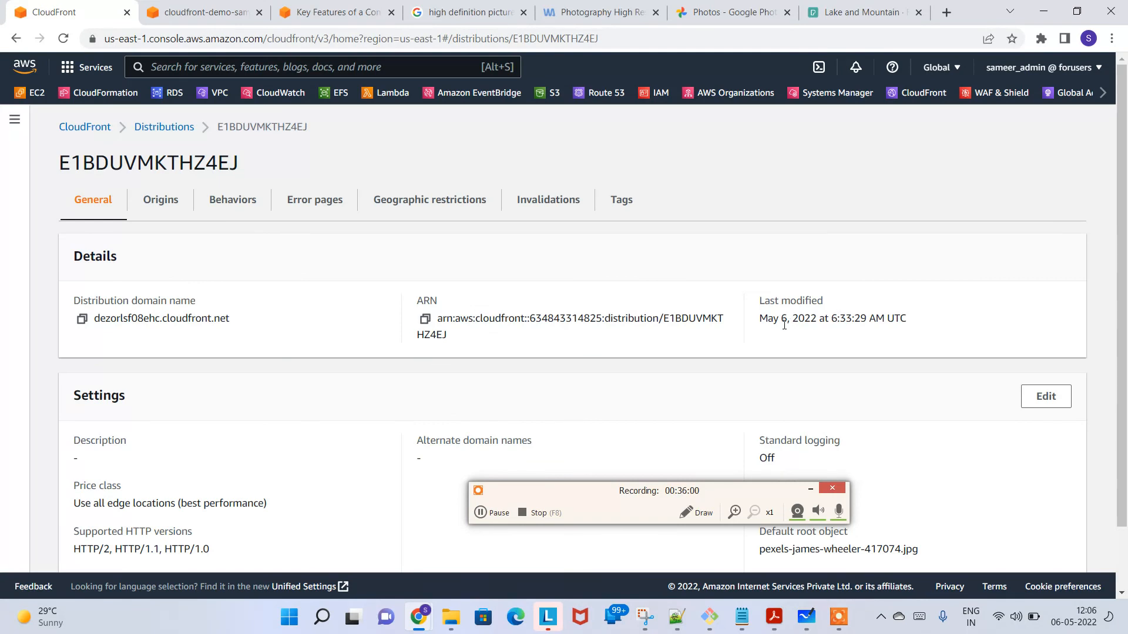
left_click_drag(784, 325, 921, 338)
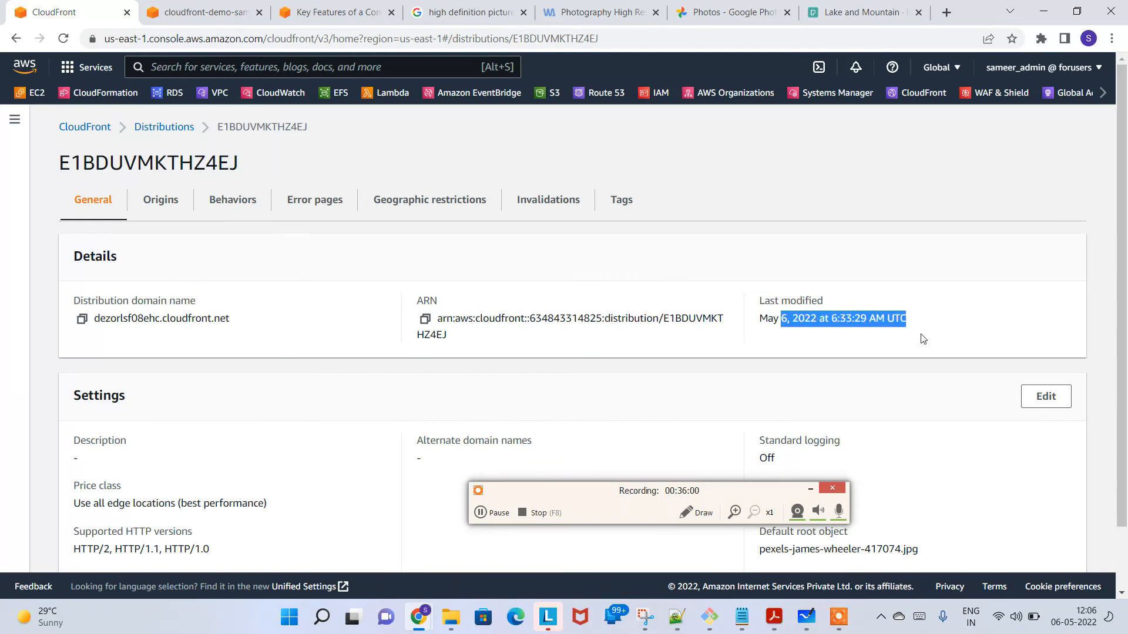
Step: Copy the distribution domain name and load it in a new incognito window
left_click(83, 325)
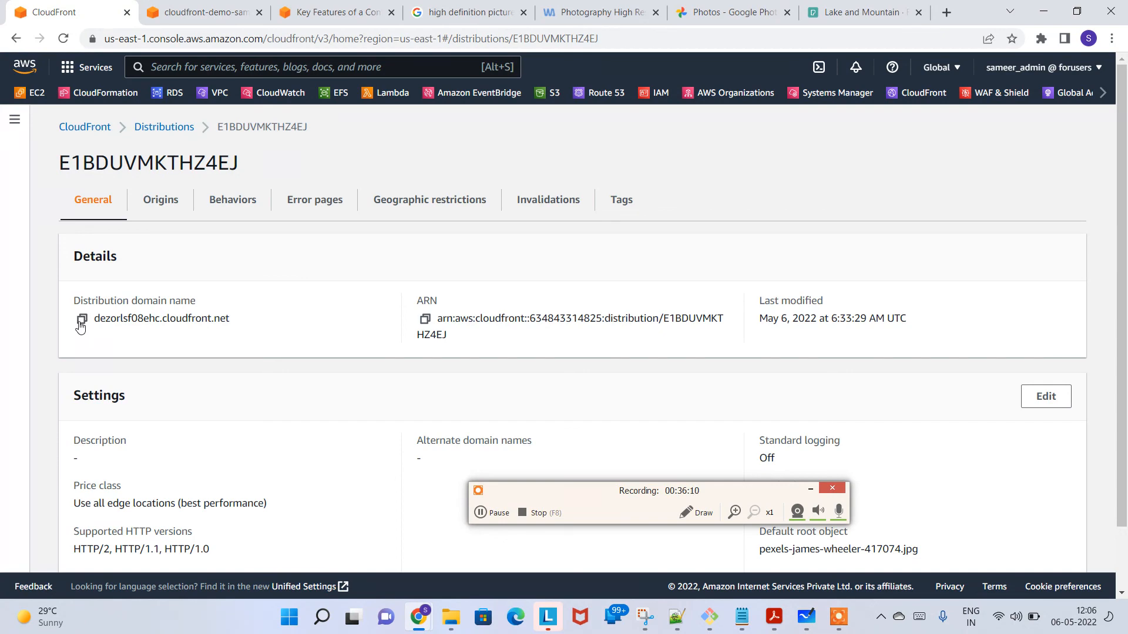
left_click(81, 327)
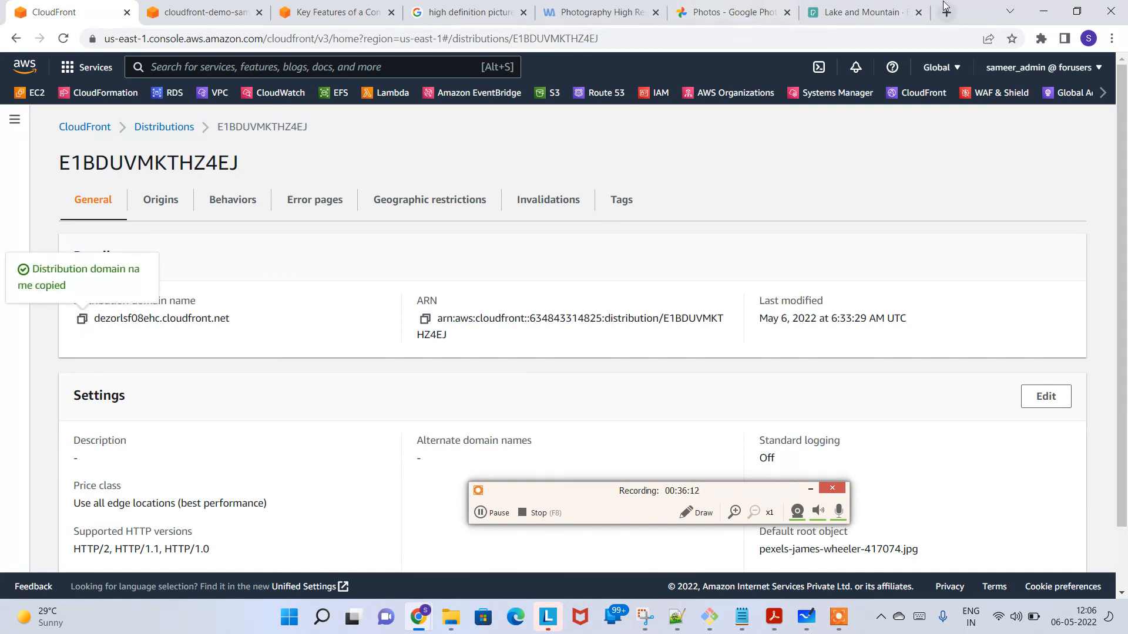
left_click(1113, 38)
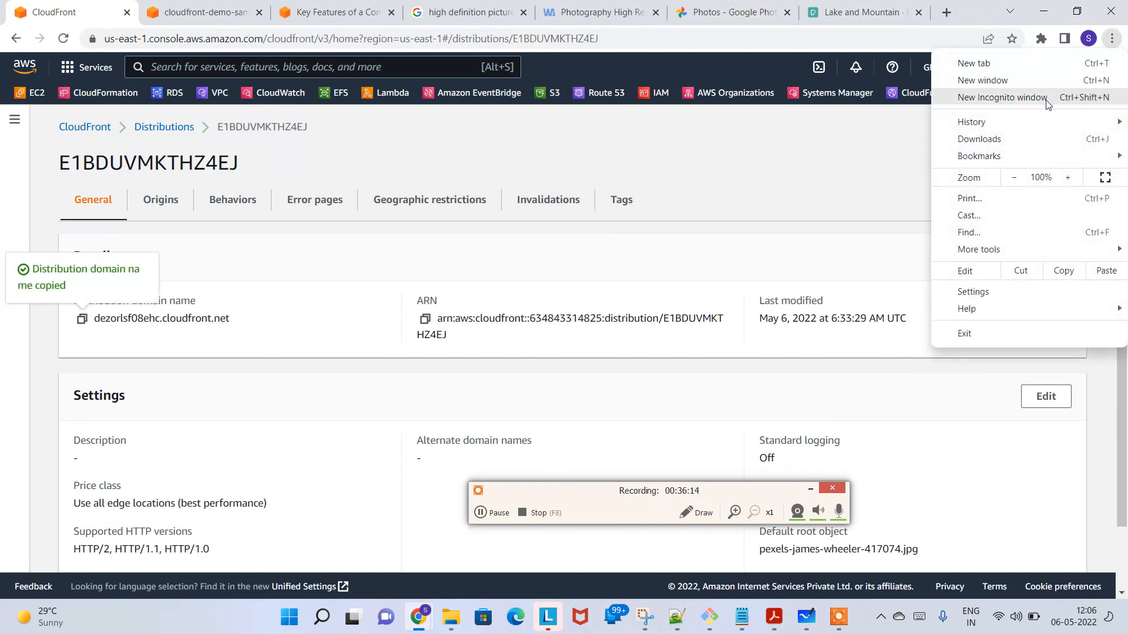
left_click(1046, 97)
key("ctrl+v")
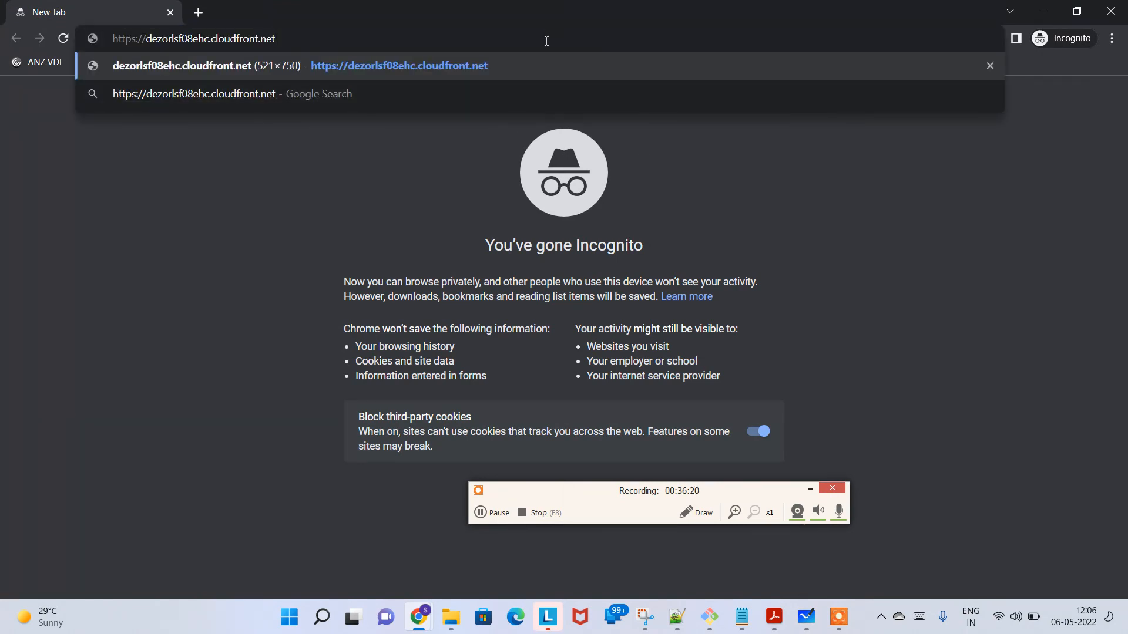
key("Return")
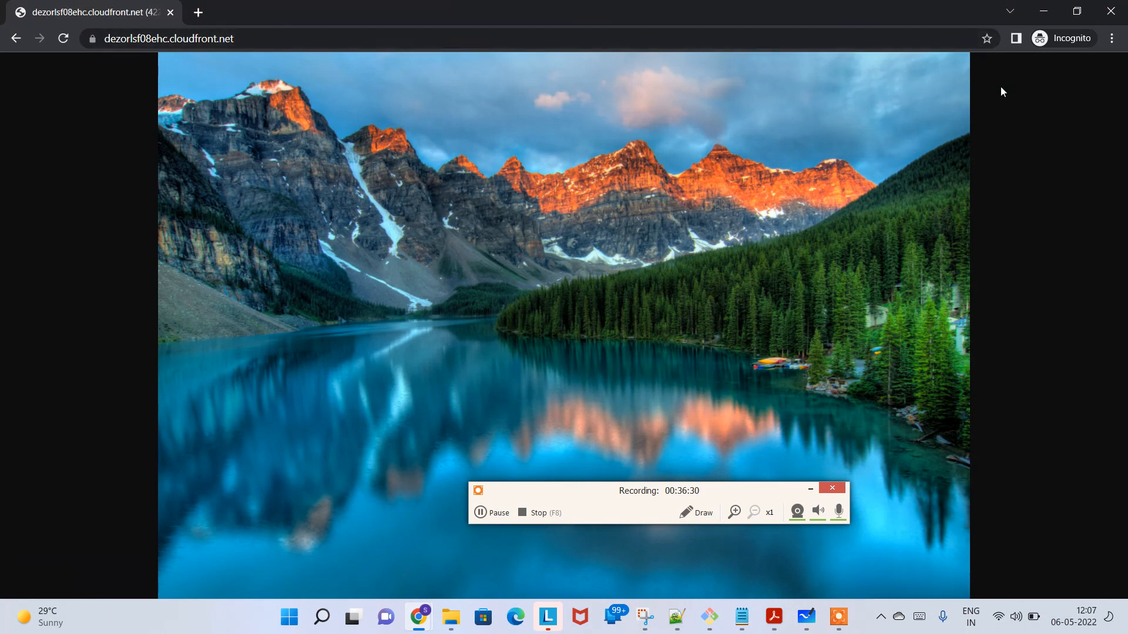
left_click(1112, 38)
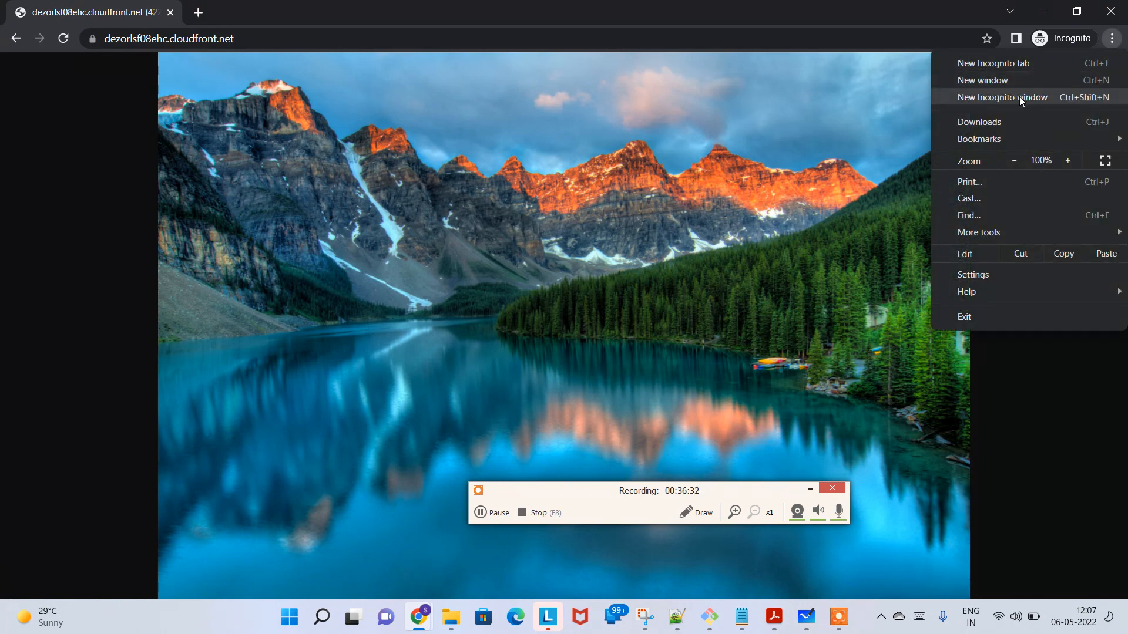
left_click(781, 163)
key("super")
type("edge")
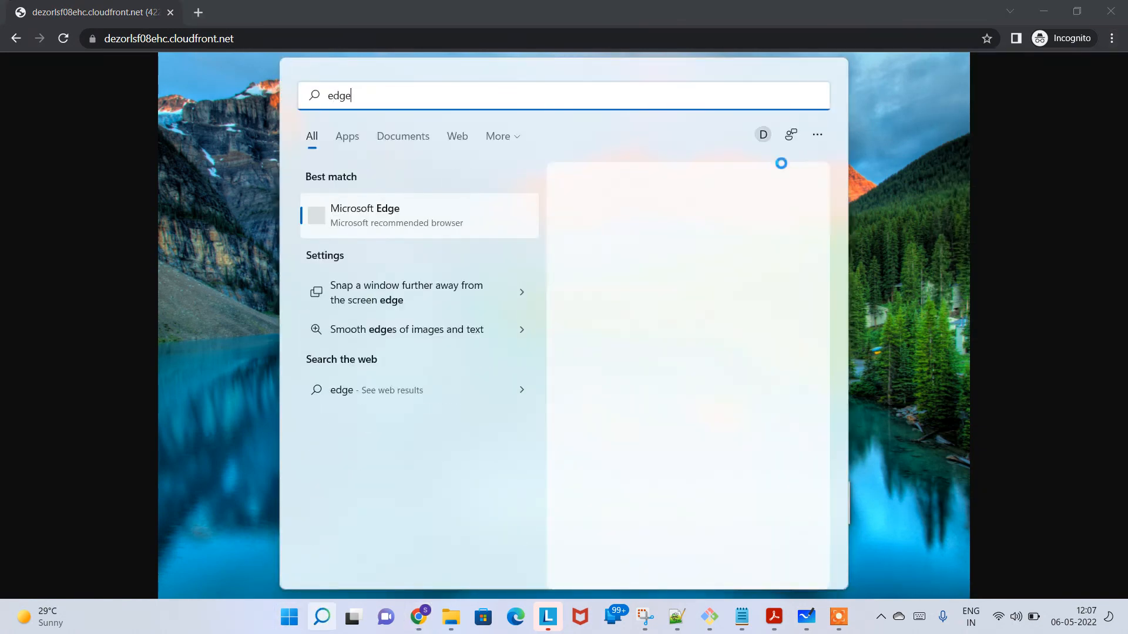
key("BackSpace")
key("BackSpace")
key("Return")
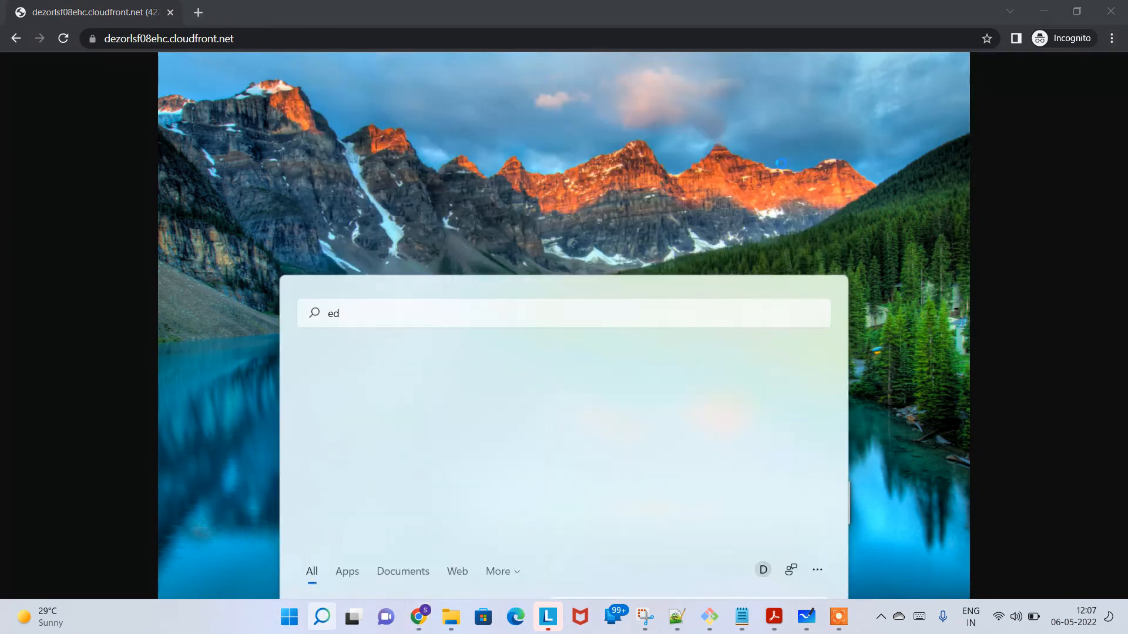
key("ctrl+v")
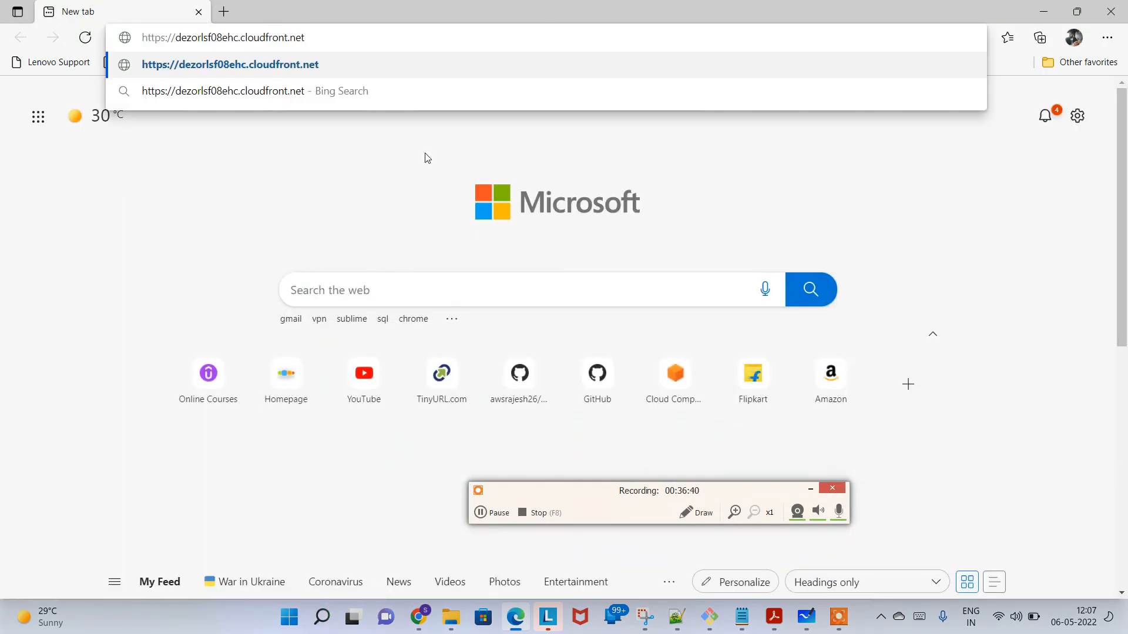
key("Return")
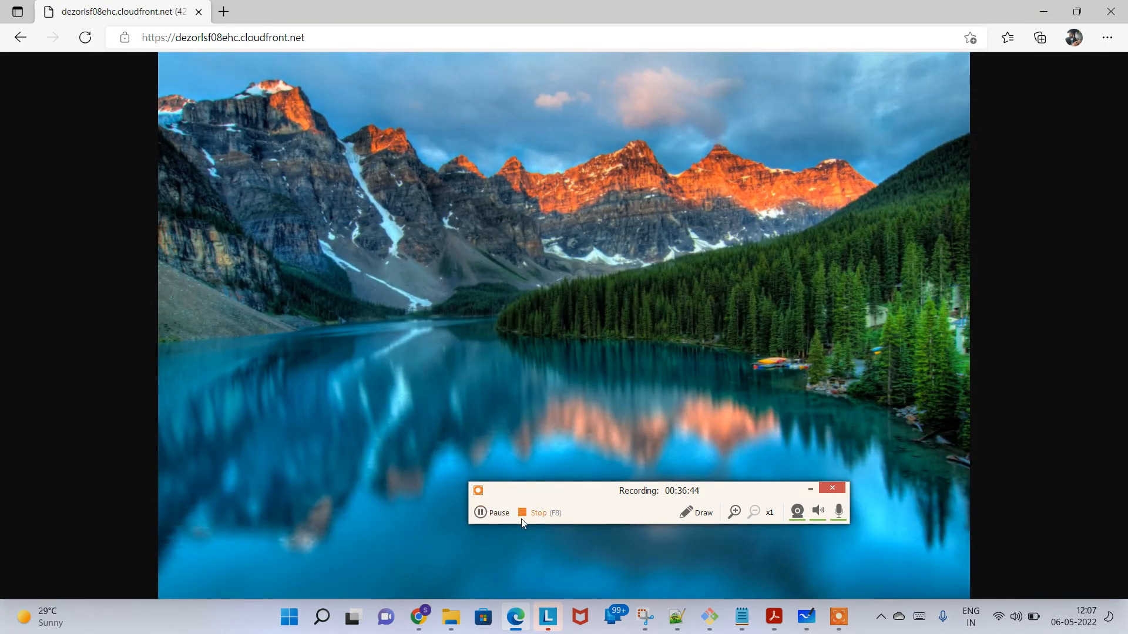
Step: Reload the CloudFront picture several times in Edge to check how fast it loads
left_click(84, 40)
left_click(84, 40)
left_click(86, 45)
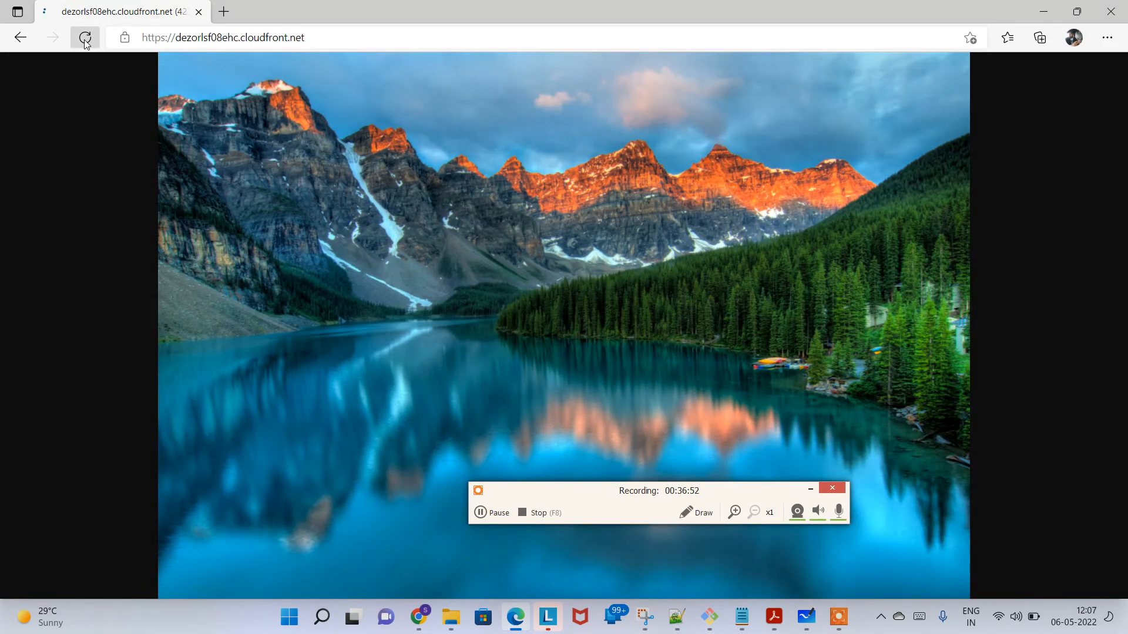
left_click(86, 45)
Step: Switch back to the Chrome incognito window and load the distribution domain in two more tabs
key("alt+Tab")
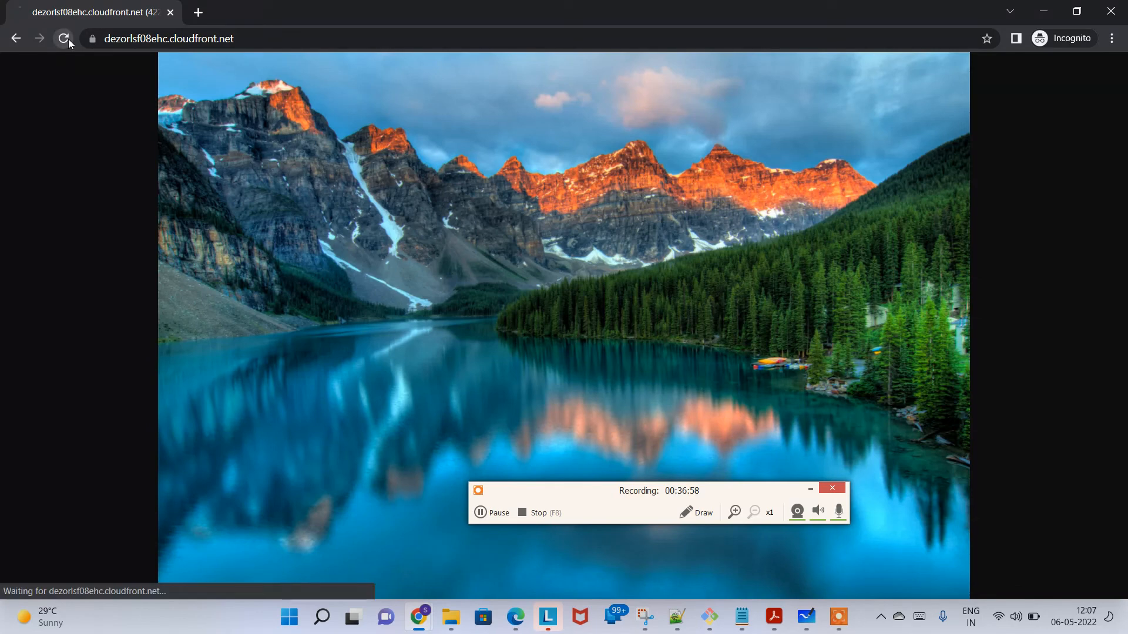
left_click(198, 12)
key("ctrl+v")
key("Return")
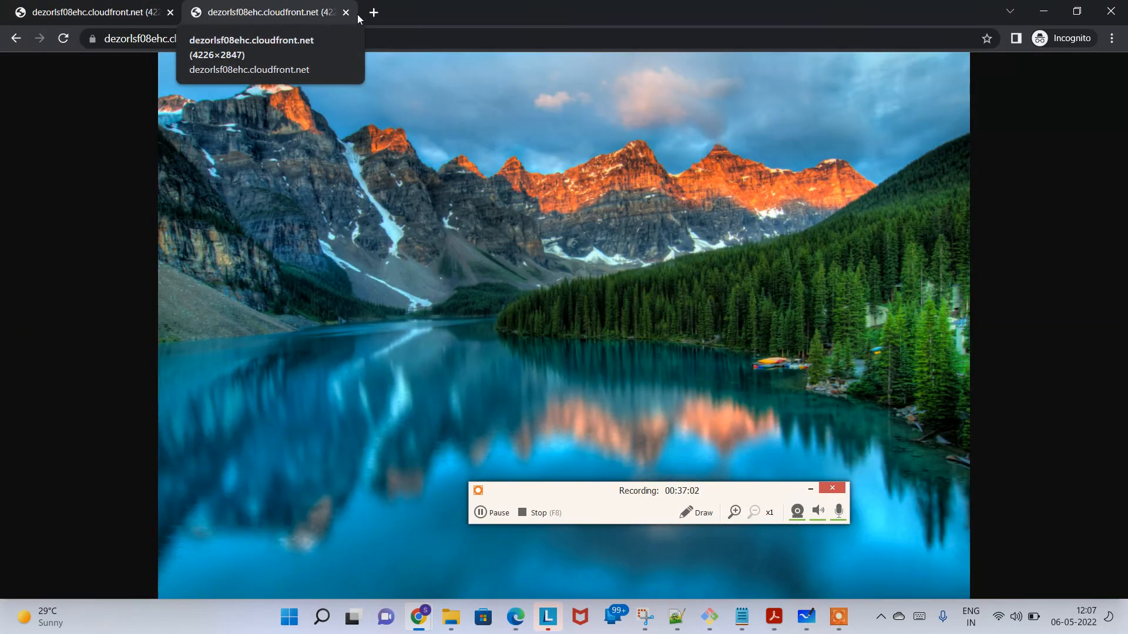
left_click(372, 14)
key("ctrl+v")
key("Return")
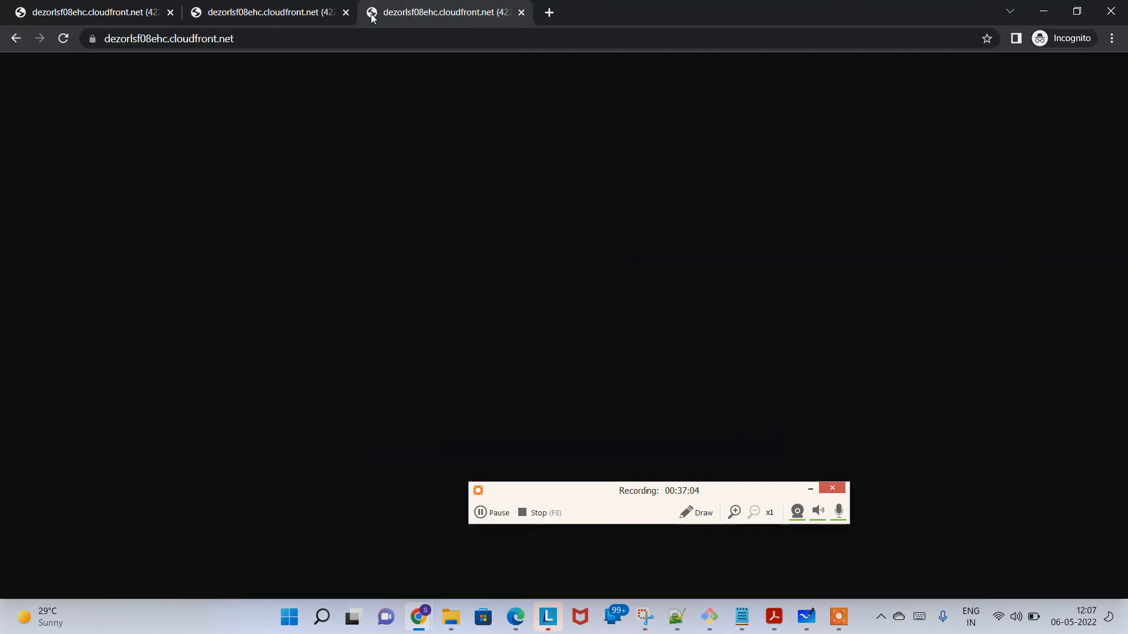
Step: Switch to Edge and load the distribution domain in a second tab
key("alt+Tab")
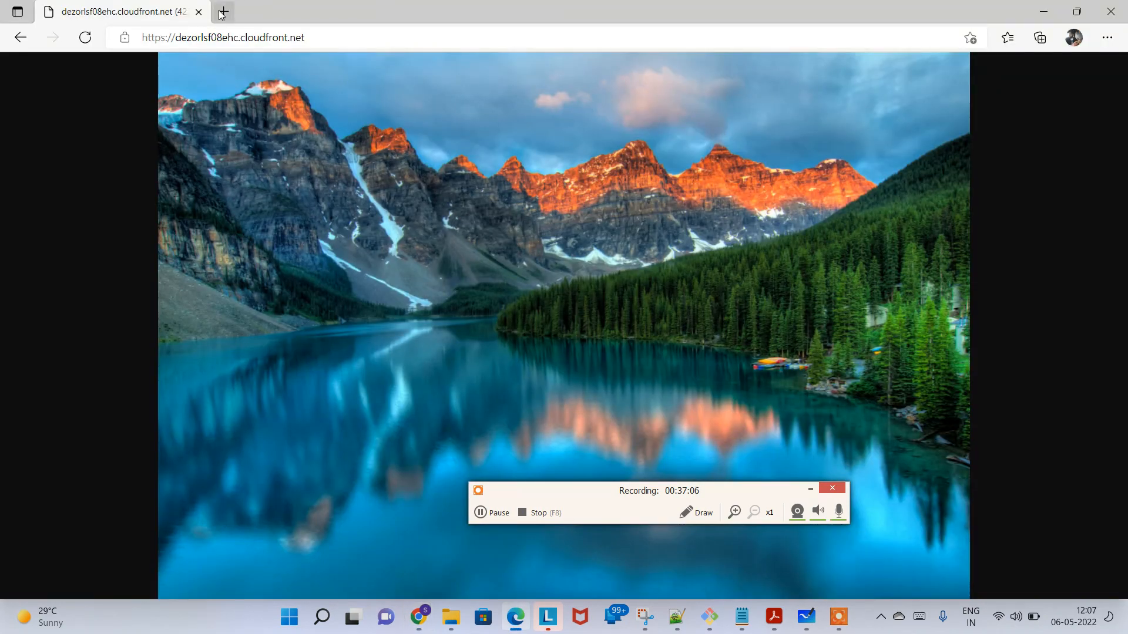
left_click(222, 13)
key("ctrl+v")
key("Return")
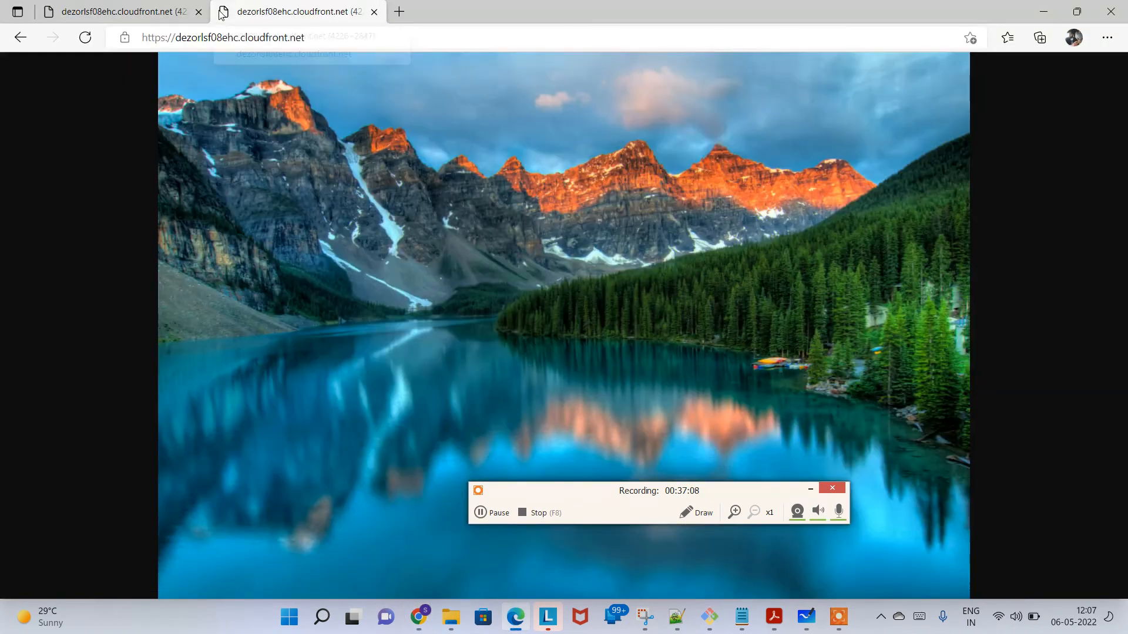
key("super")
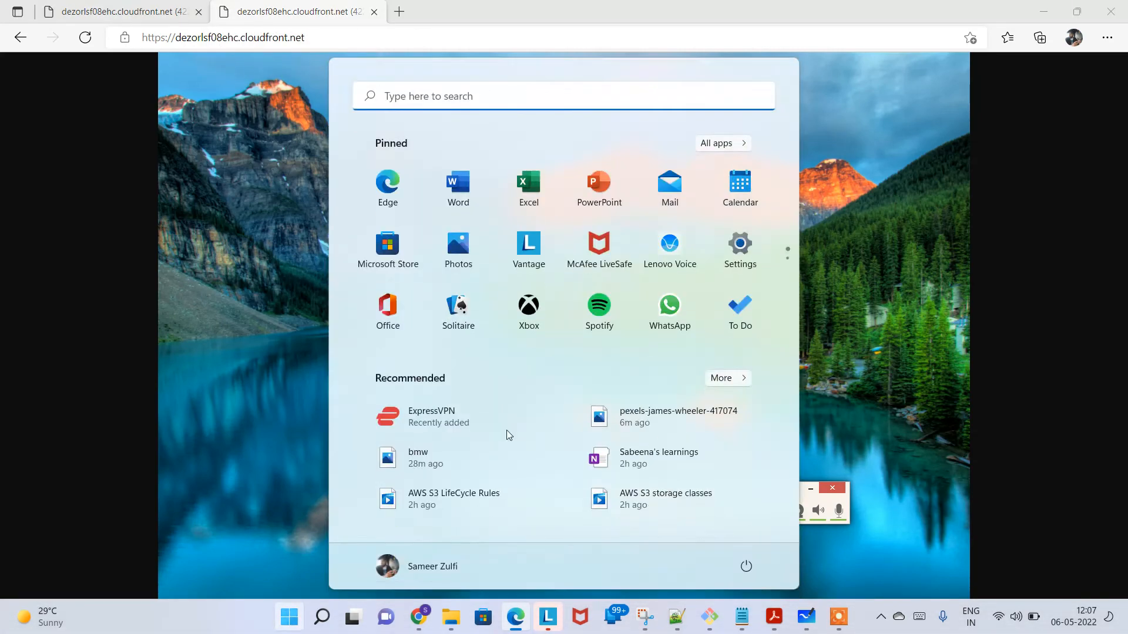
type("chrom")
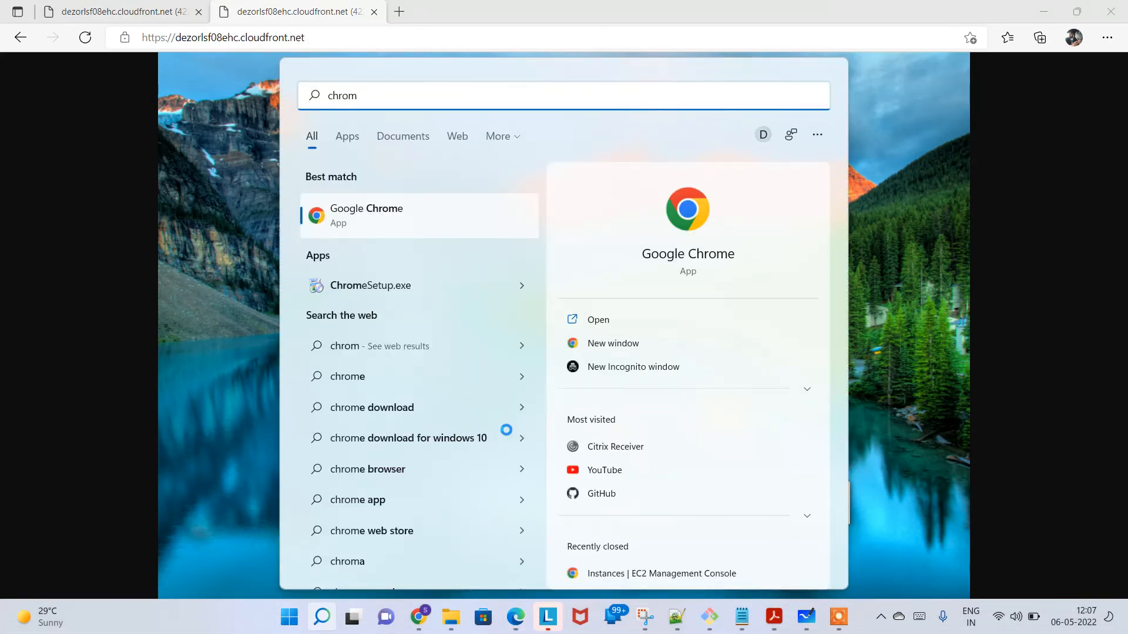
key("Escape")
key("super")
type("inter")
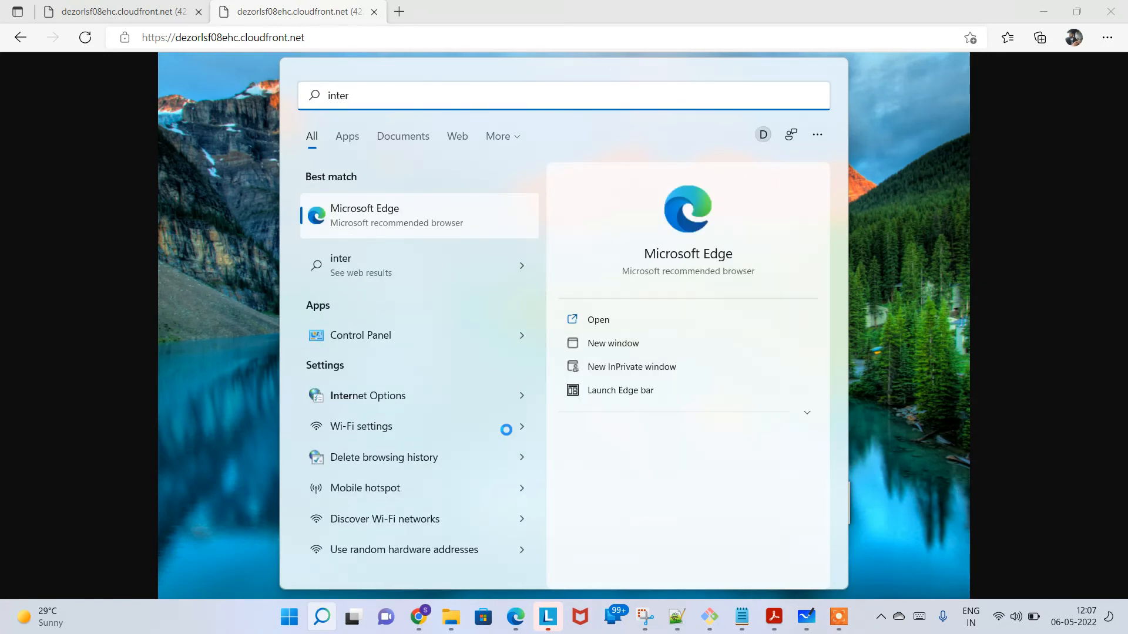
key("Escape")
key("super")
type("fire")
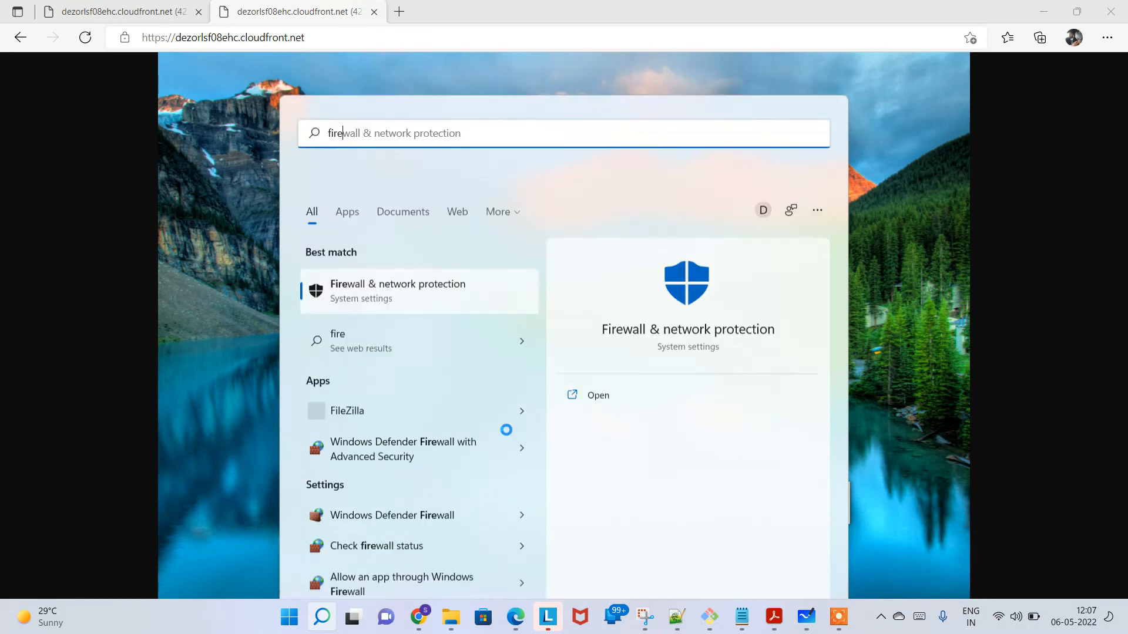
key("Escape")
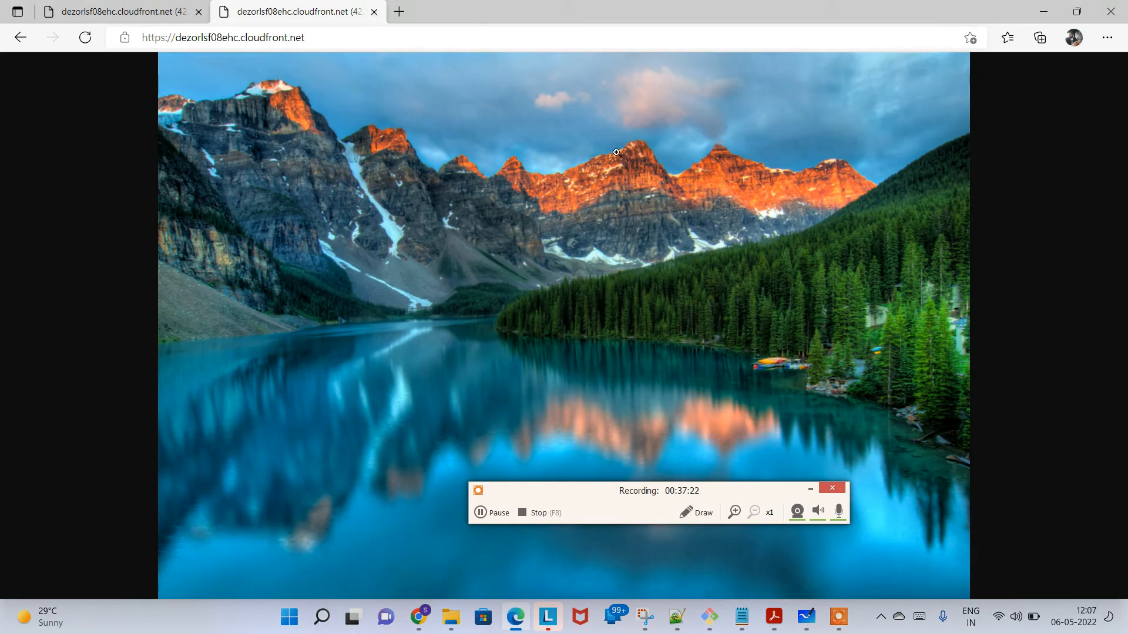
key("alt+Tab")
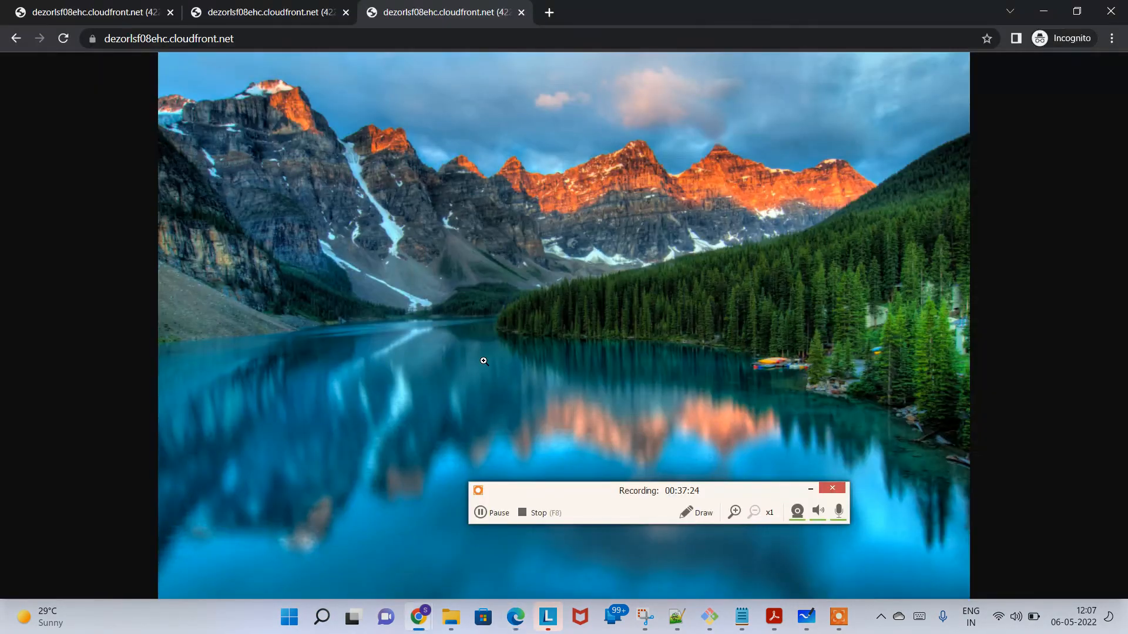